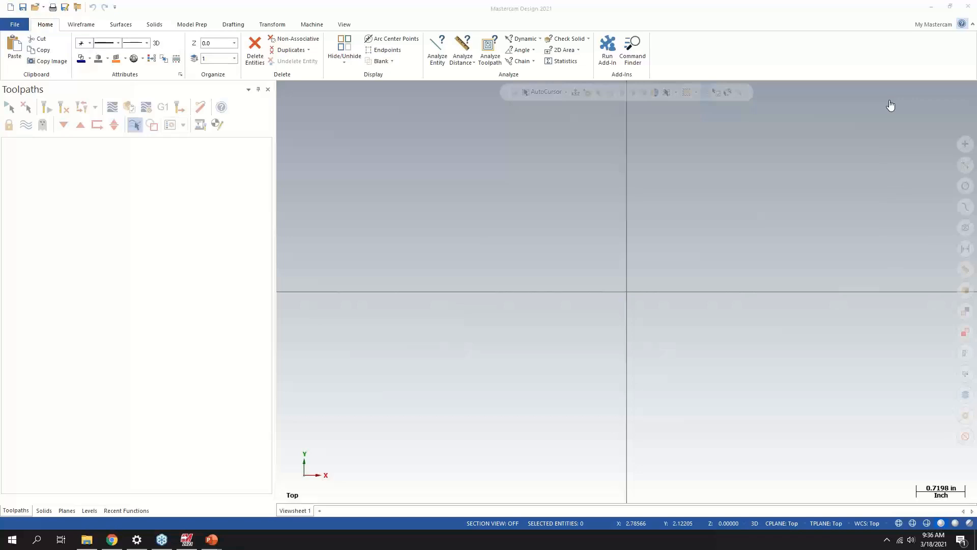
# Step: Review the PDF handout's three tables of Mastercam, Code Expert and MachSim files, with their extensions and default locations
pyautogui.click(889, 101)
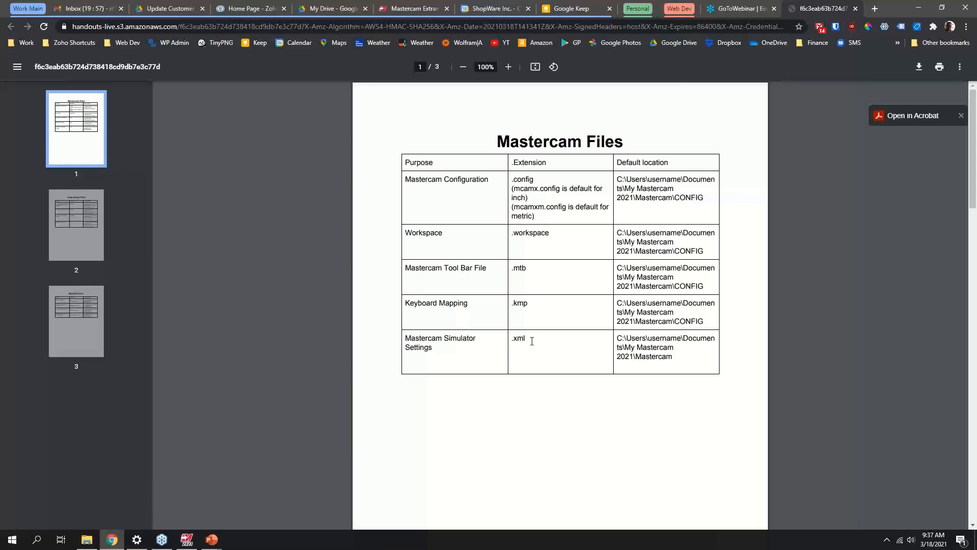
pyautogui.moveTo(531, 338); pyautogui.dragTo(514, 341)
pyautogui.click(66, 225)
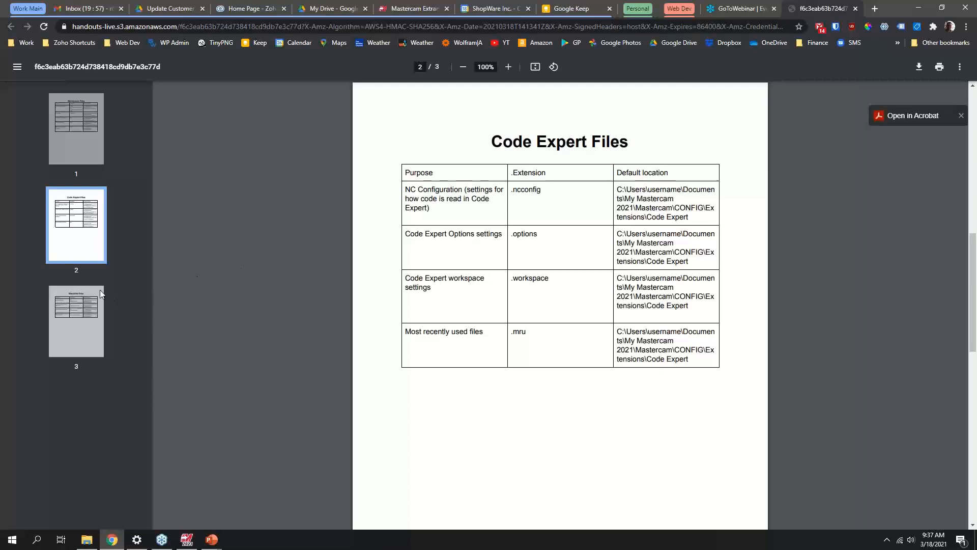
pyautogui.click(75, 314)
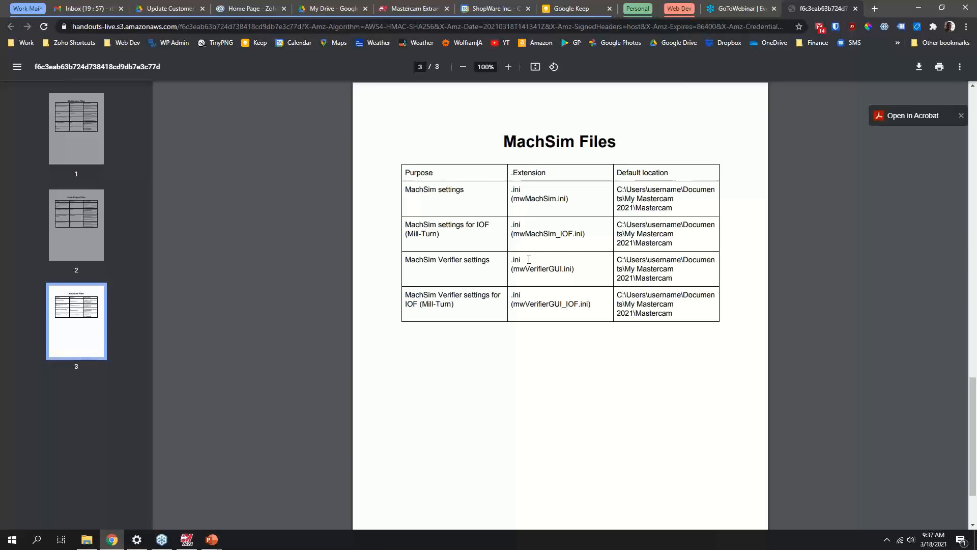
# Step: Switch to Mastercam, open the System Configuration settings and move the dialog over the middle of the workspace
pyautogui.hotkey('alt', 'Tab')
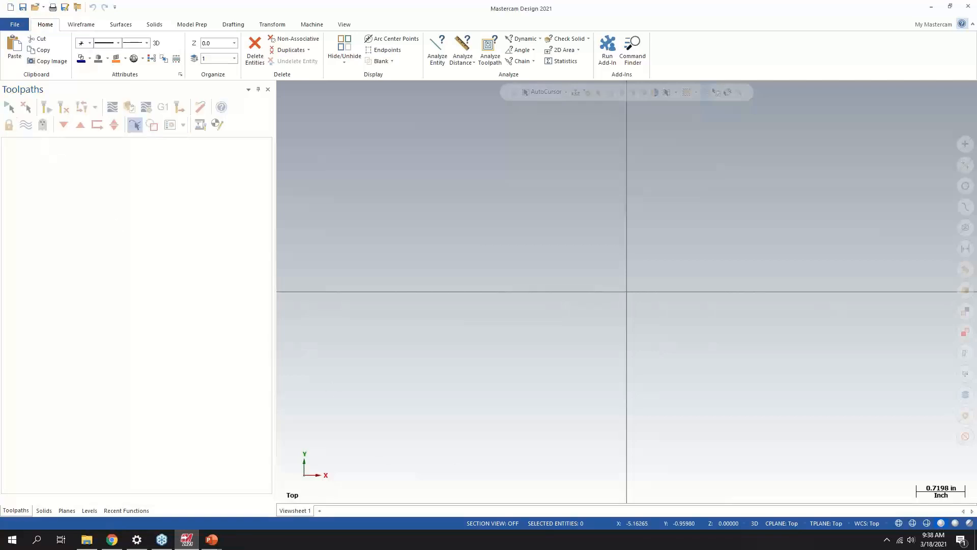
pyautogui.click(18, 26)
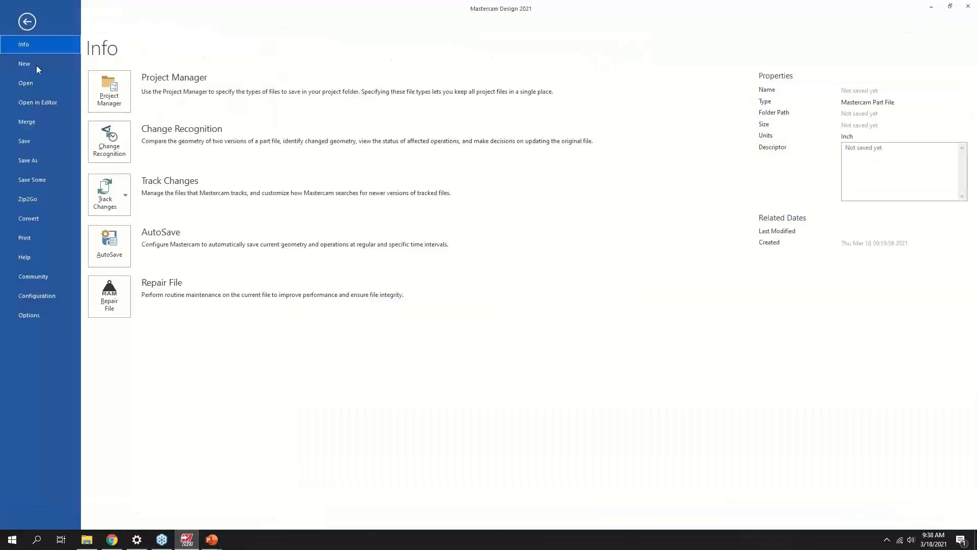
pyautogui.click(27, 23)
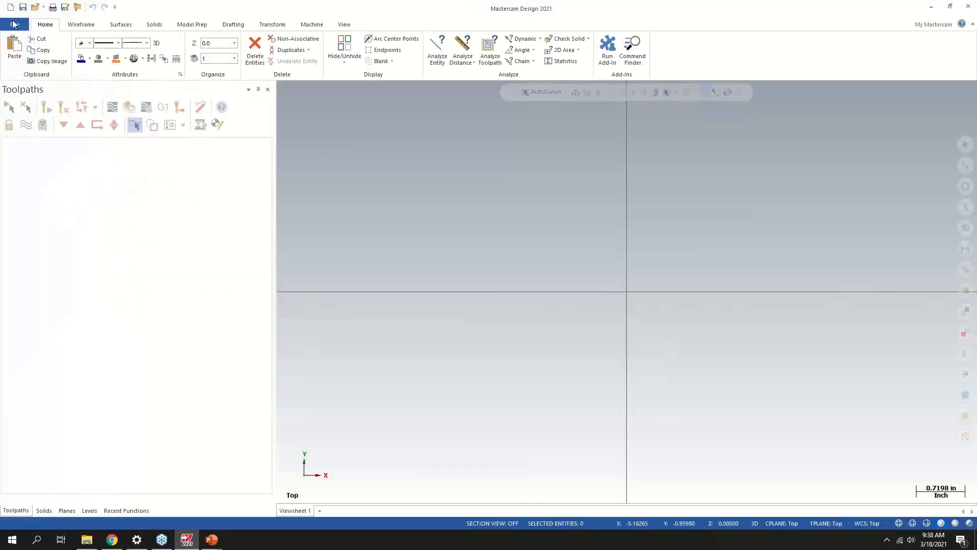
pyautogui.click(15, 23)
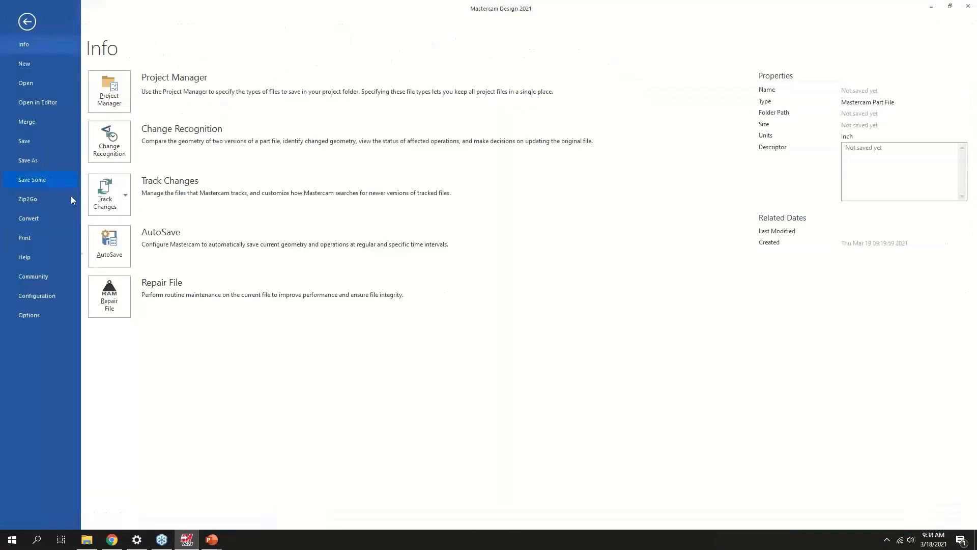
pyautogui.click(37, 297)
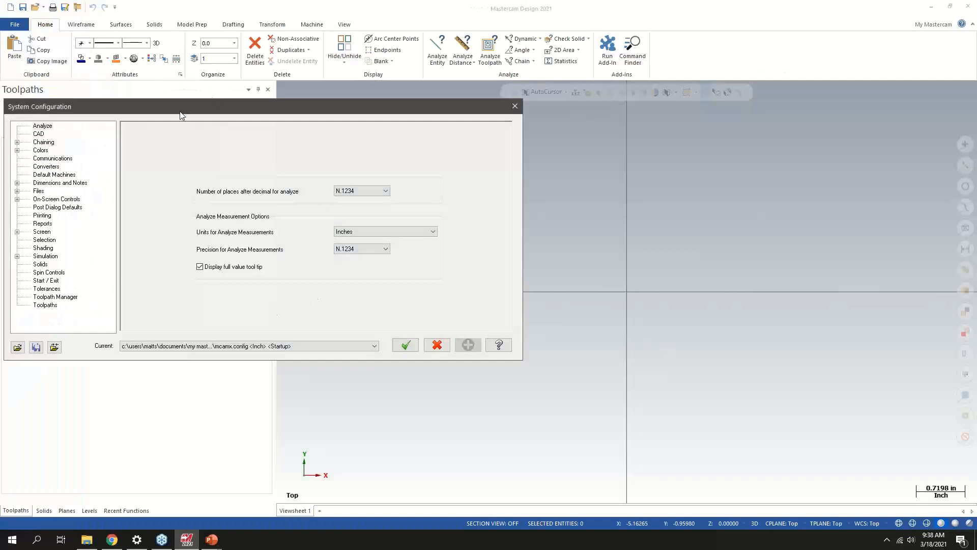
pyautogui.moveTo(181, 114); pyautogui.dragTo(345, 135)
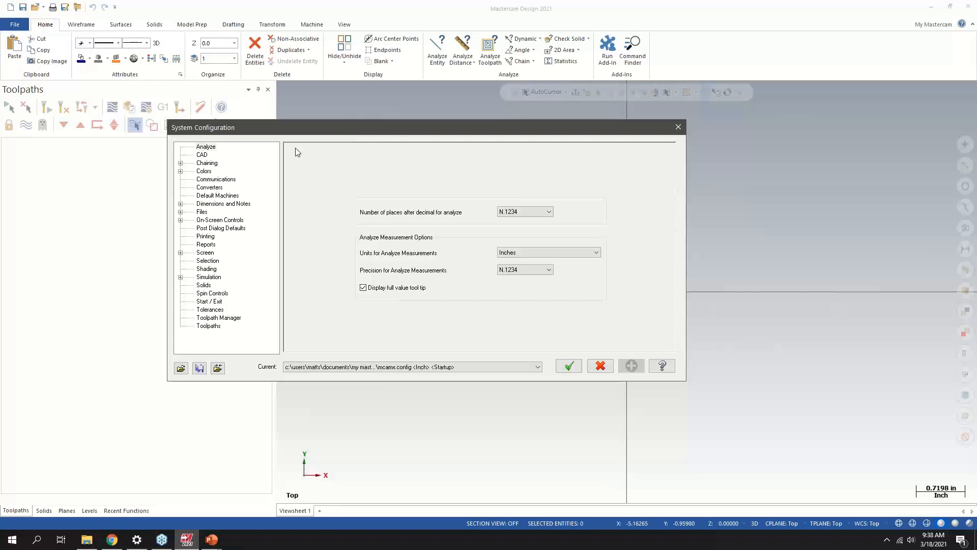
# Step: Check the file name and CONFIG folder proposed for saving the configuration file, and cancel without saving
pyautogui.click(199, 368)
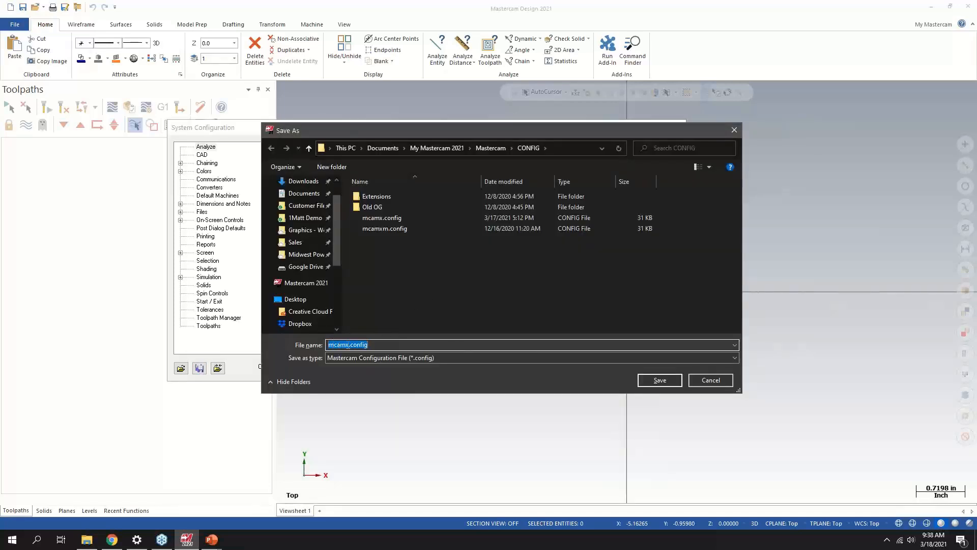
pyautogui.moveTo(351, 347); pyautogui.dragTo(329, 345)
pyautogui.click(349, 344)
pyautogui.click(735, 131)
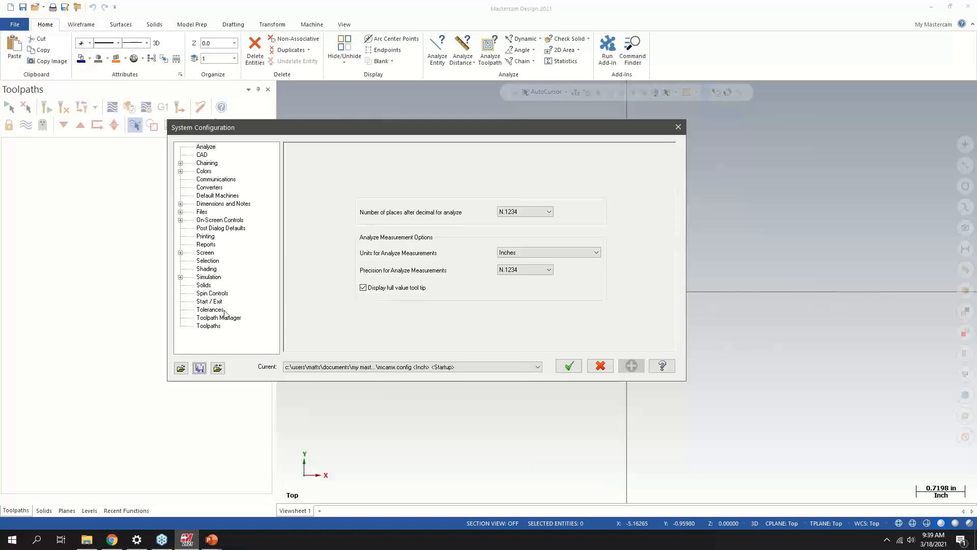
# Step: In the Start / Exit settings, browse for another editor executable in C:\CIMCO\CIMCOEdit8 and cancel the selection
pyautogui.click(210, 302)
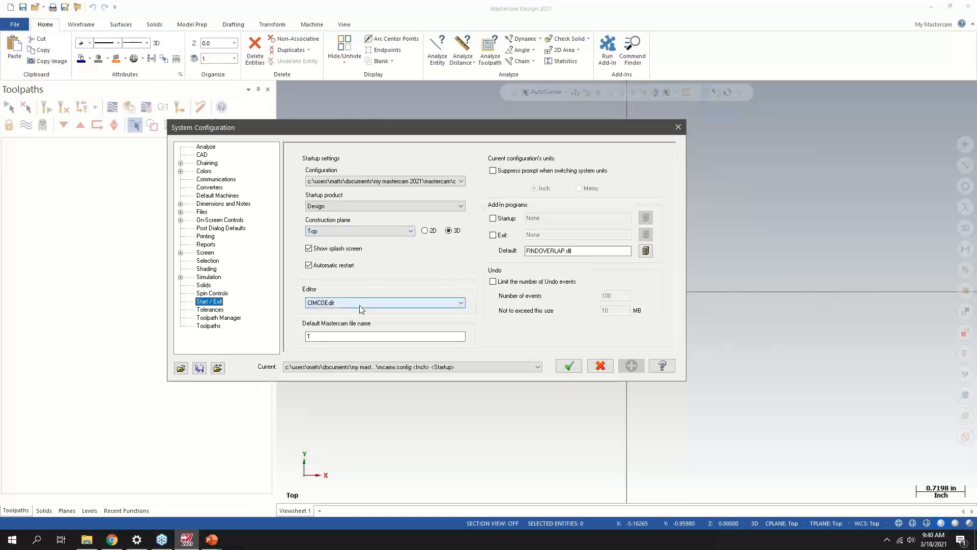
pyautogui.click(335, 304)
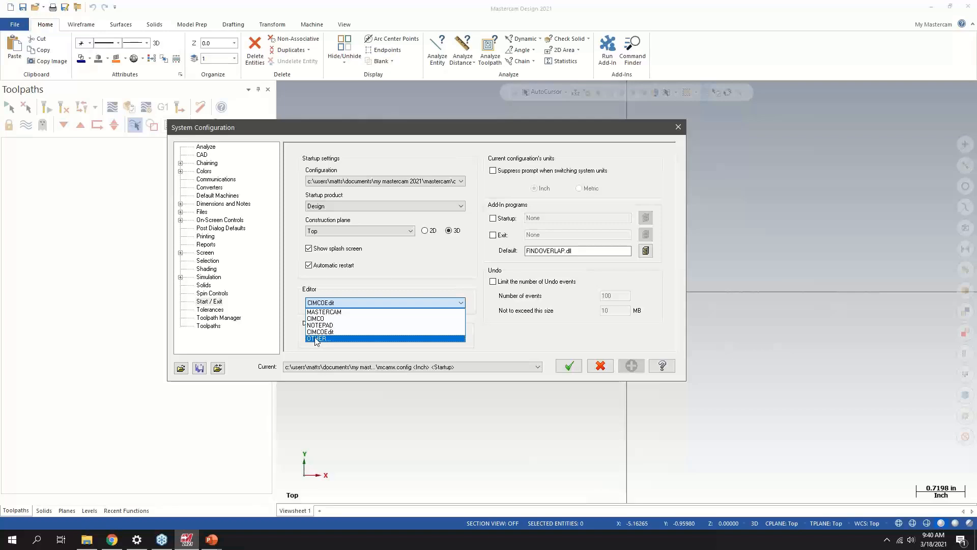
pyautogui.click(317, 339)
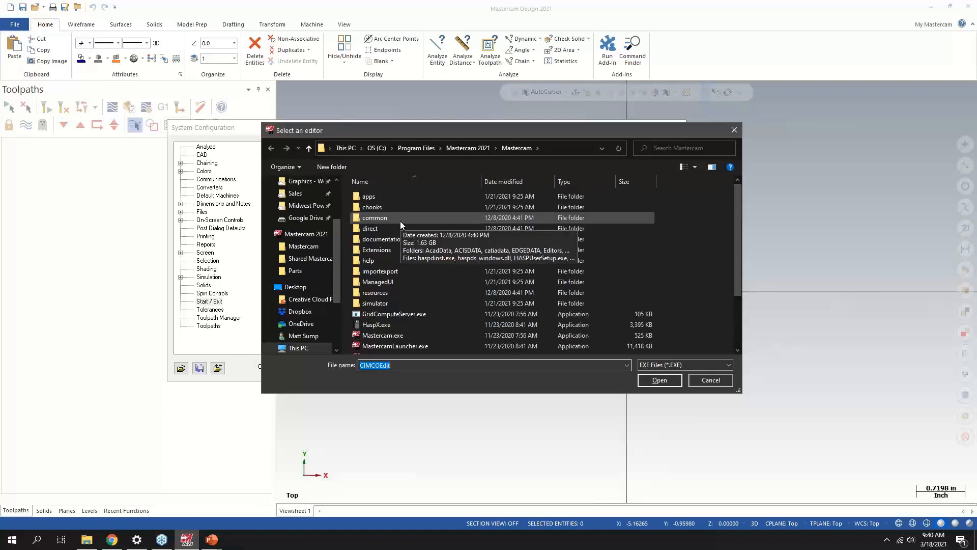
pyautogui.click(377, 148)
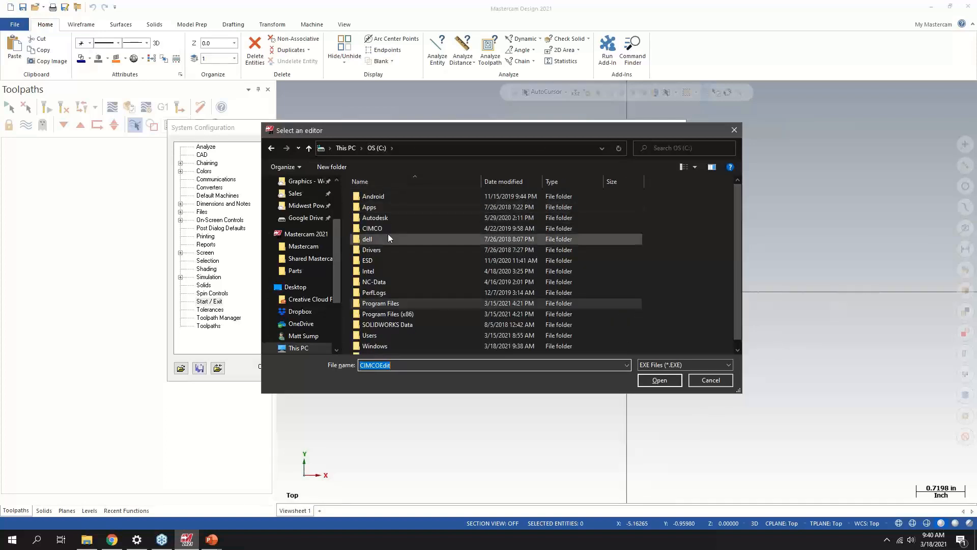
pyautogui.doubleClick(367, 228)
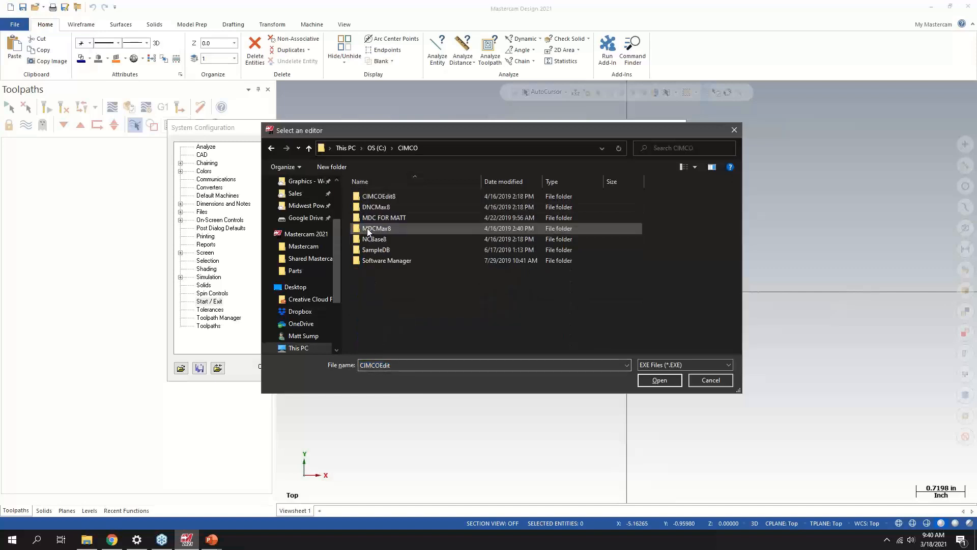
pyautogui.doubleClick(374, 196)
pyautogui.scroll(-2, 408, 262)
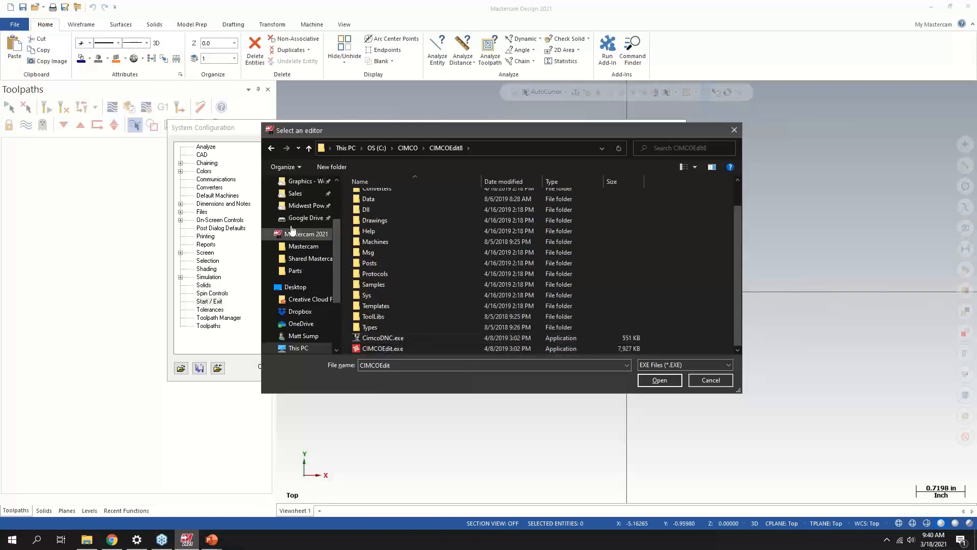
pyautogui.click(734, 130)
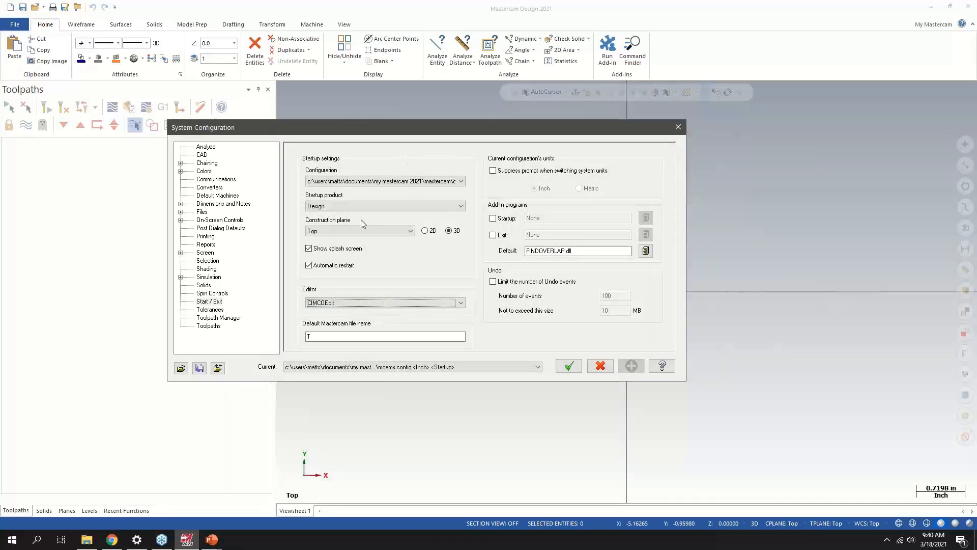
# Step: Examine the startup product choices, the startup configuration choices and the default Mastercam file name in the Start / Exit settings
pyautogui.click(351, 207)
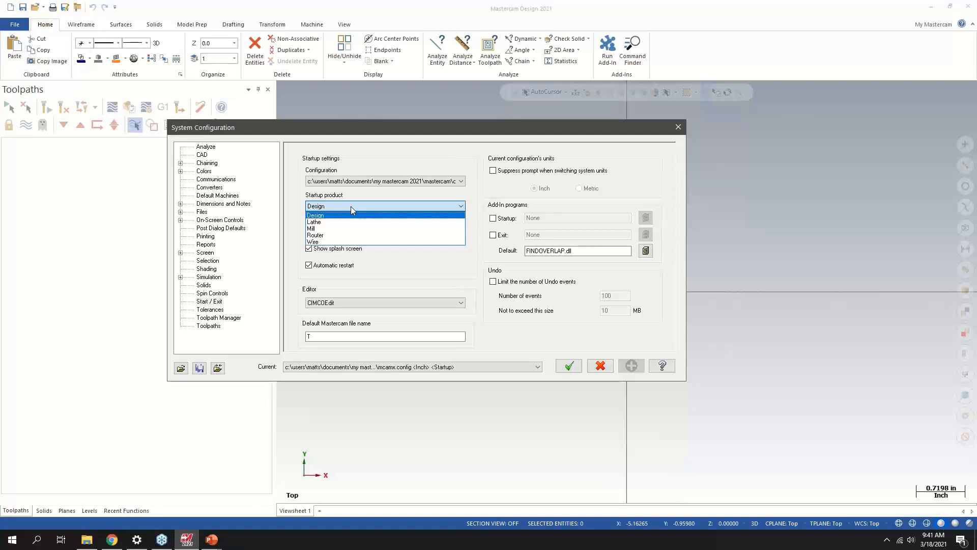
pyautogui.click(426, 261)
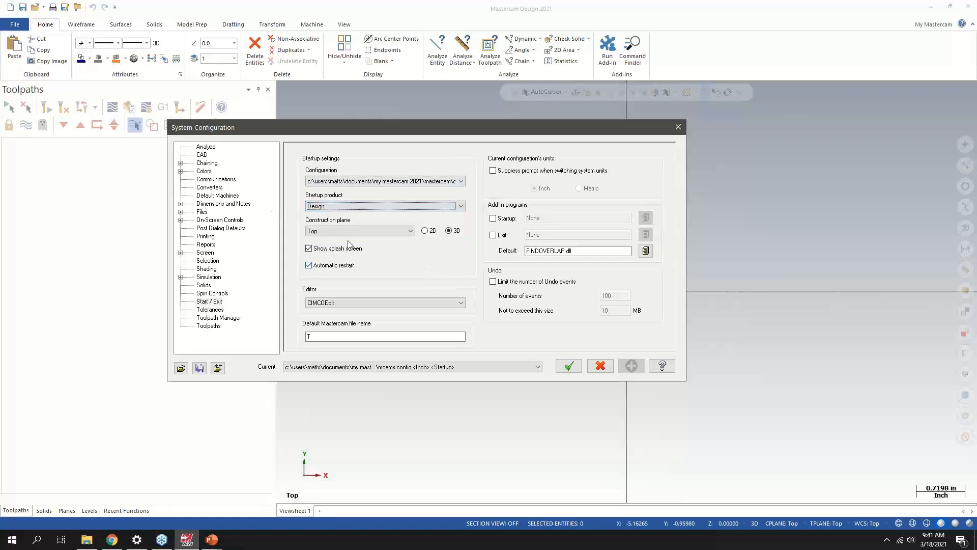
pyautogui.click(414, 182)
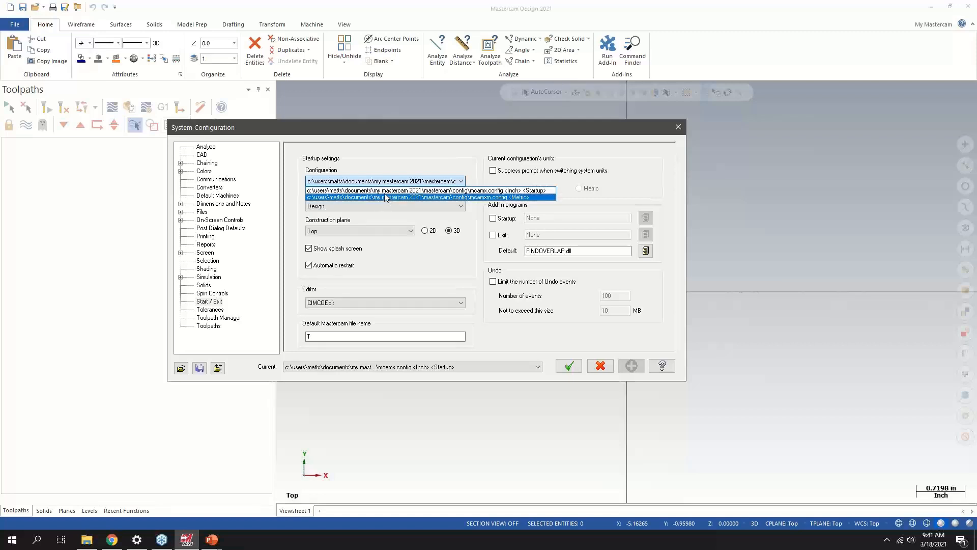
pyautogui.click(408, 336)
pyautogui.click(408, 336)
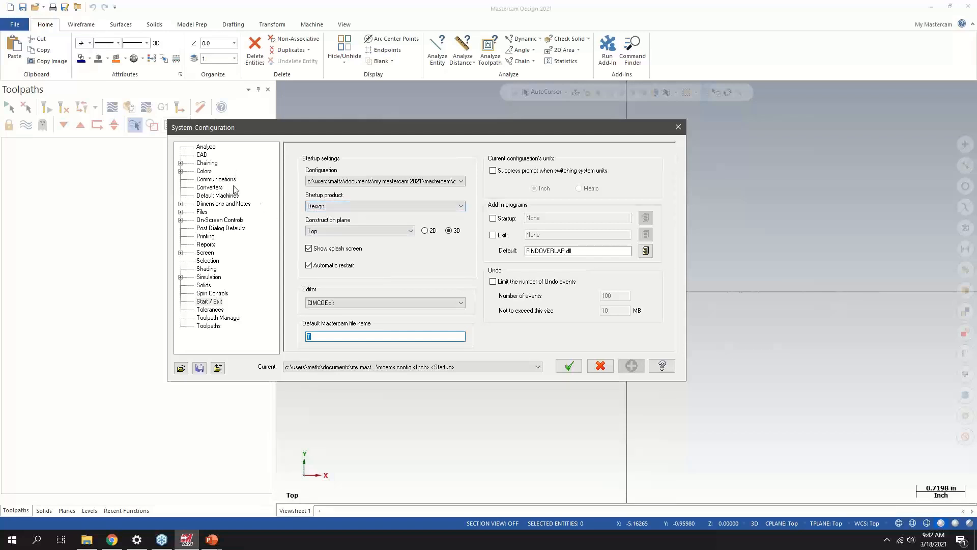
# Step: Review the Default Machines settings, close the configuration and look at the list of available mill machines
pyautogui.click(215, 197)
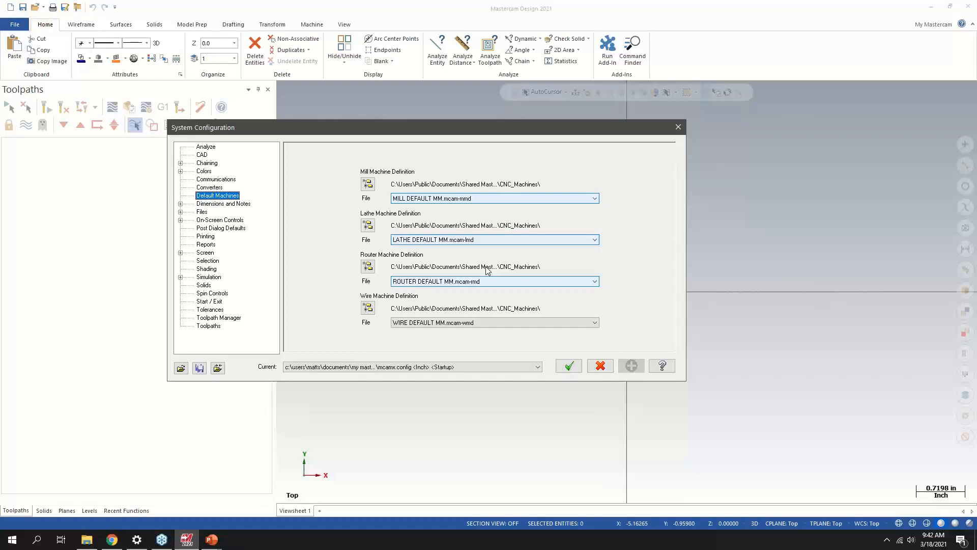
pyautogui.click(679, 127)
pyautogui.click(312, 26)
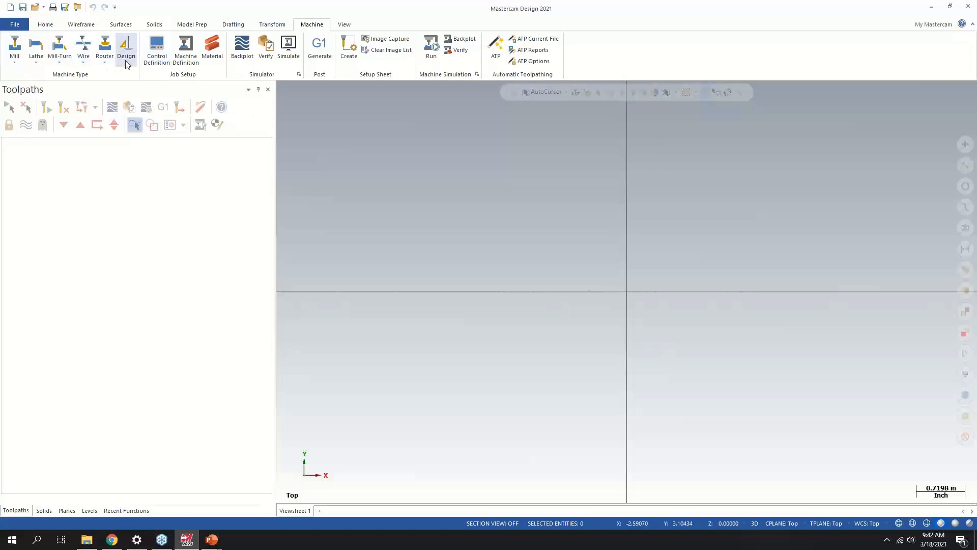
pyautogui.click(15, 62)
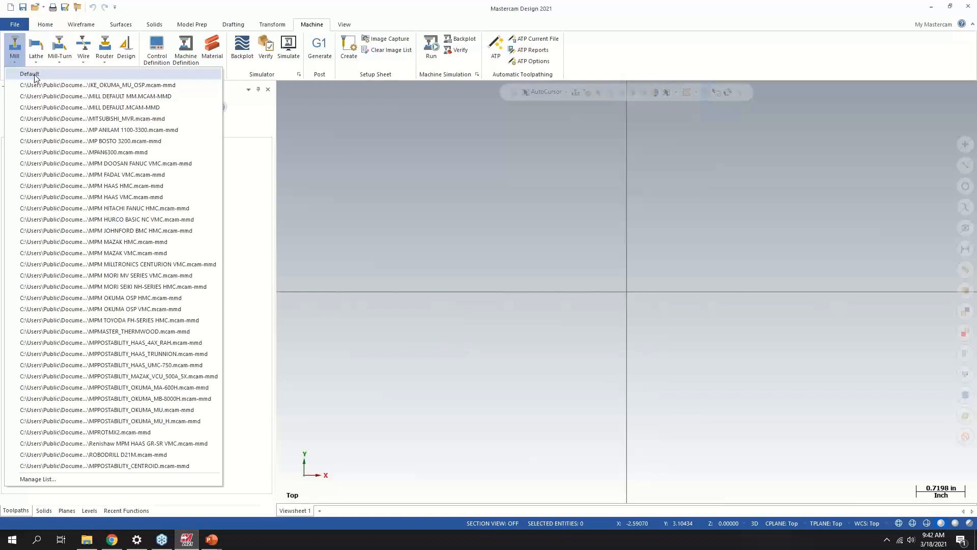
# Step: Reopen the System Configuration and examine the files available as the default mill machine definition, keeping the current one
pyautogui.click(16, 25)
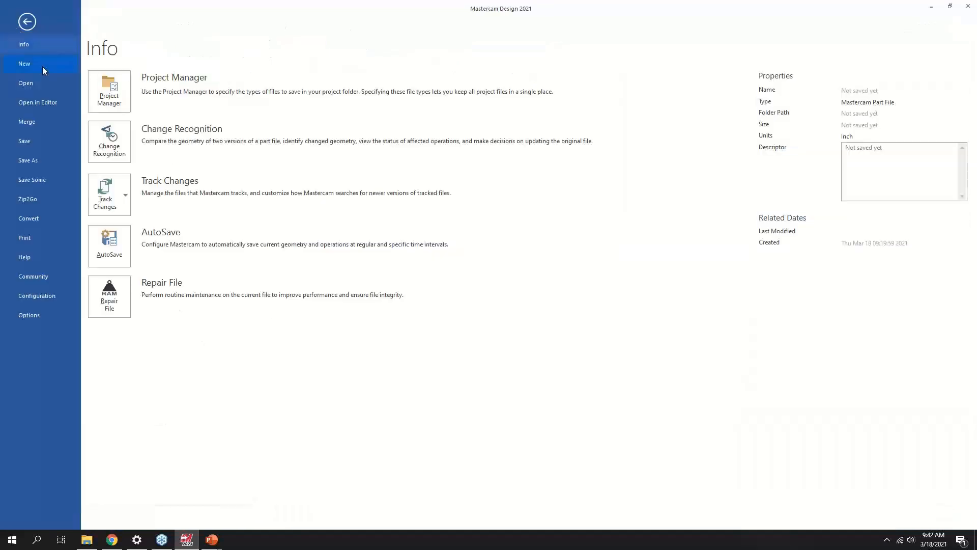
pyautogui.click(41, 297)
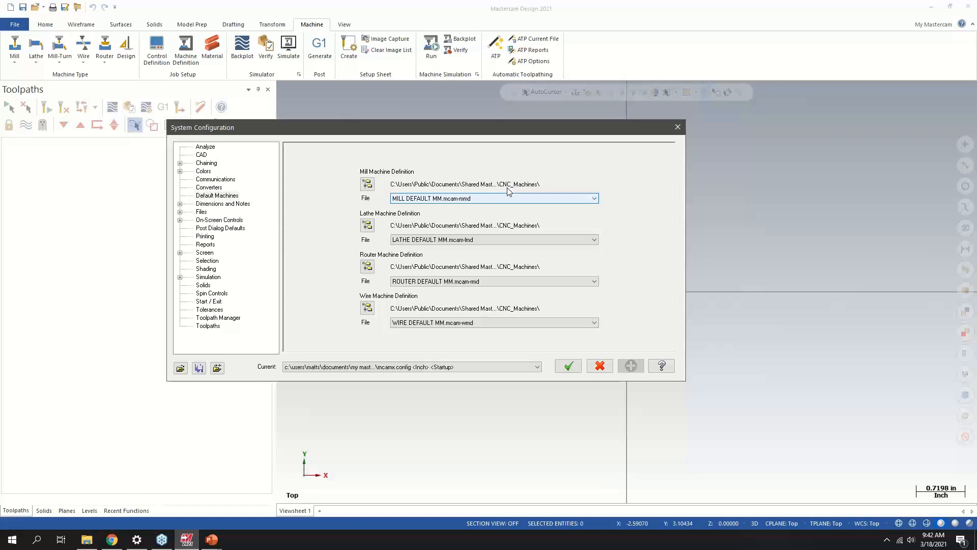
pyautogui.click(422, 199)
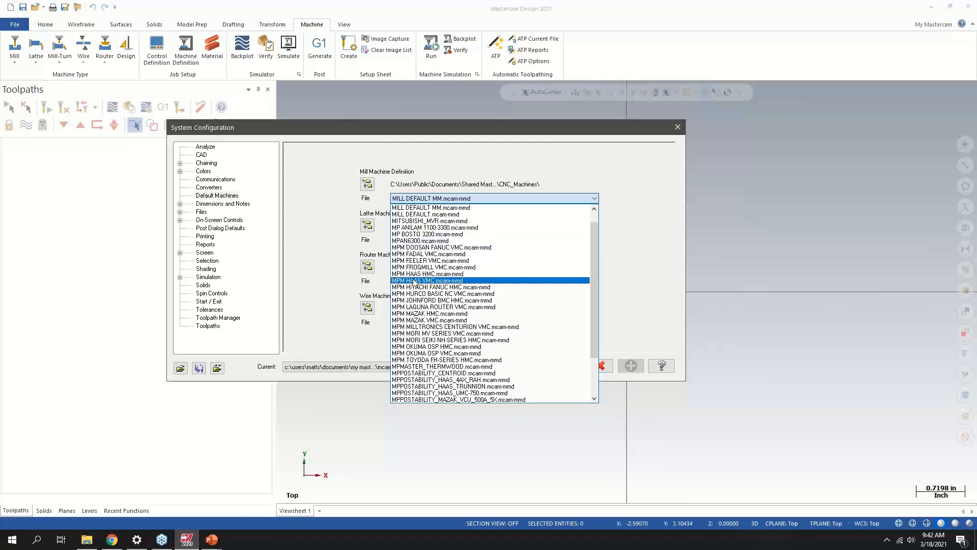
pyautogui.click(410, 163)
# Step: Review the Start / Exit, Default Machines and Toolpath Manager settings, and close the System Configuration without changes
pyautogui.click(219, 302)
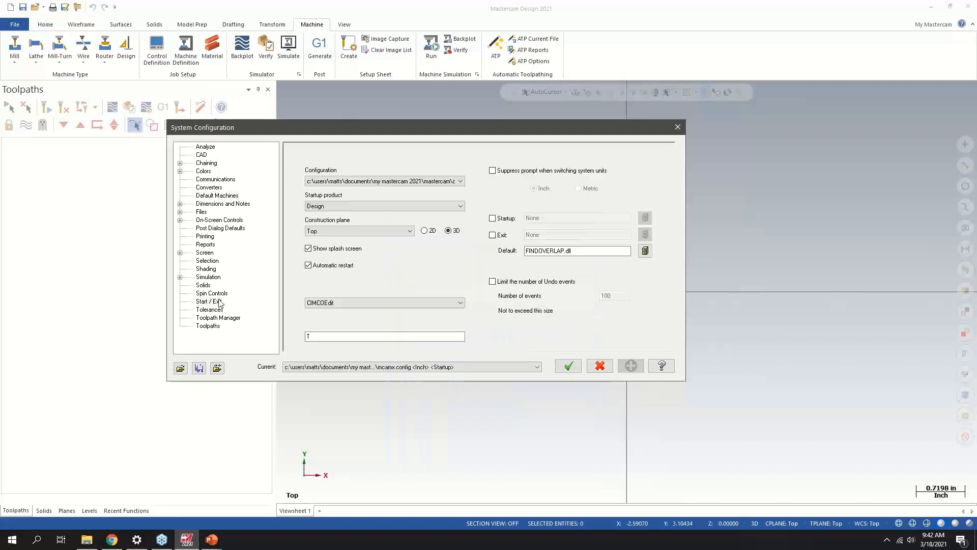
pyautogui.click(217, 195)
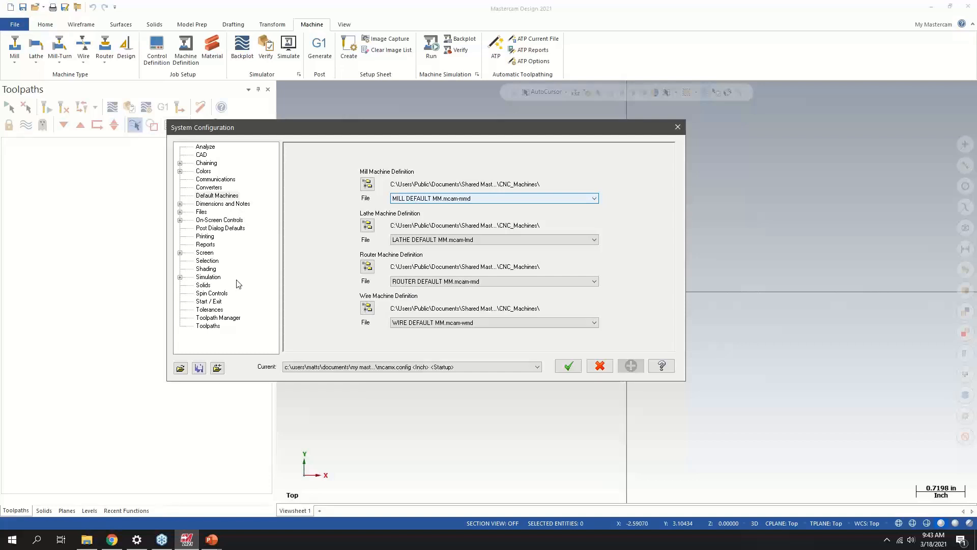
pyautogui.click(219, 317)
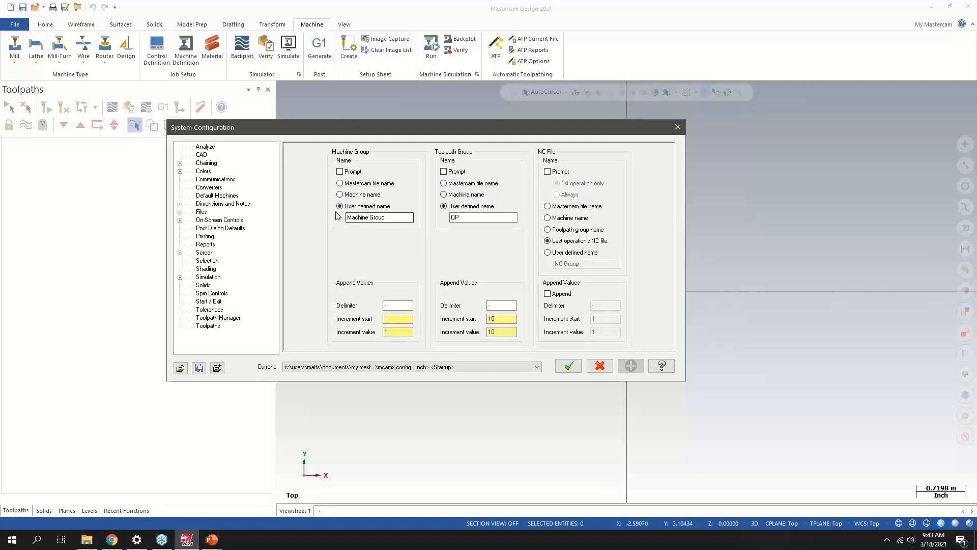
pyautogui.click(678, 126)
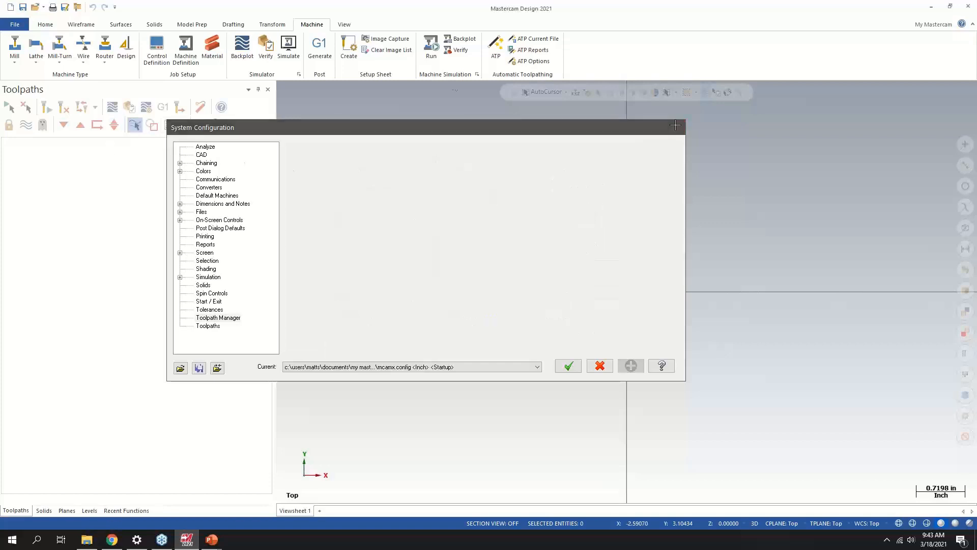
# Step: Add a mill machine group using the MPM HAAS VMC.mcam-mmd machine definition
pyautogui.click(14, 55)
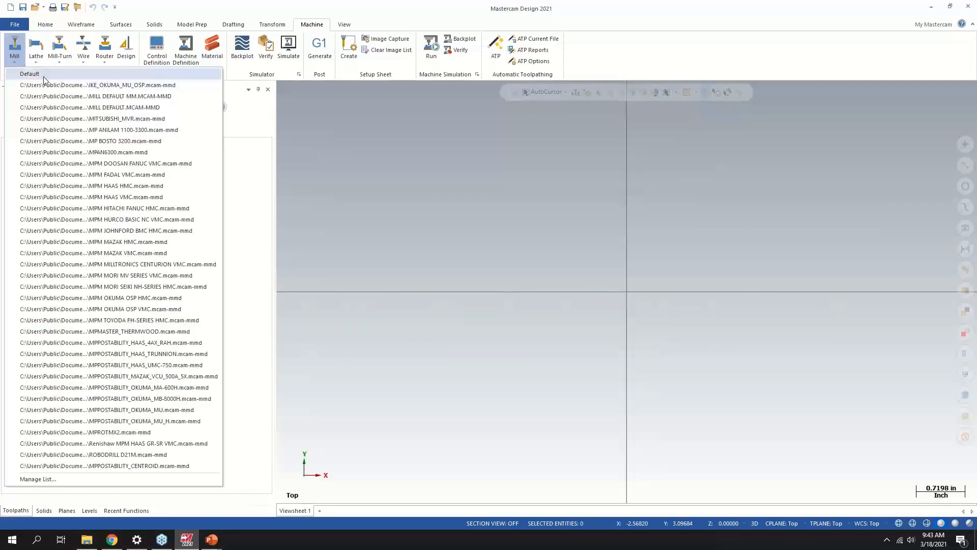
pyautogui.click(90, 197)
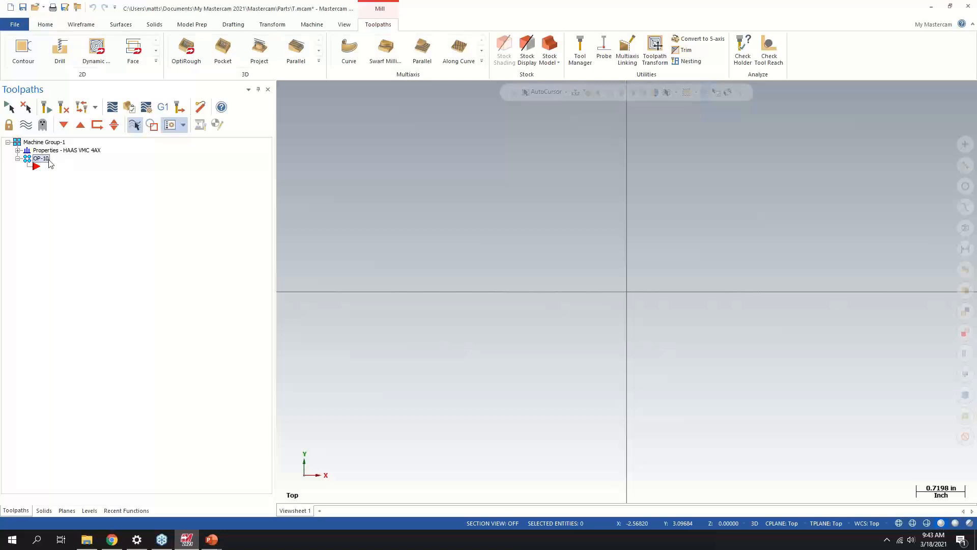
# Step: Reopen the System Configuration and review the Toolpath Manager's toolpath group name, delimiter, increment start and increment value
pyautogui.click(15, 24)
pyautogui.click(35, 294)
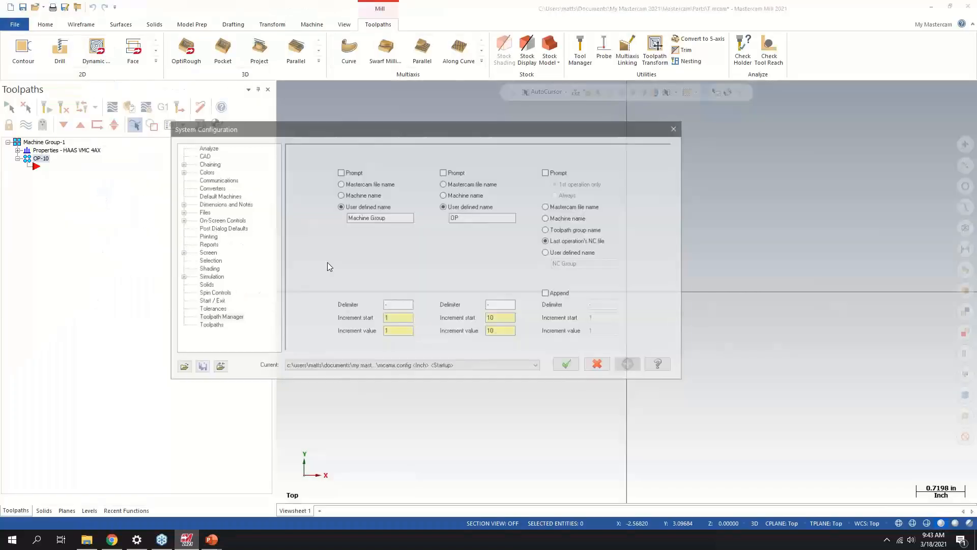
pyautogui.click(469, 217)
pyautogui.doubleClick(504, 217)
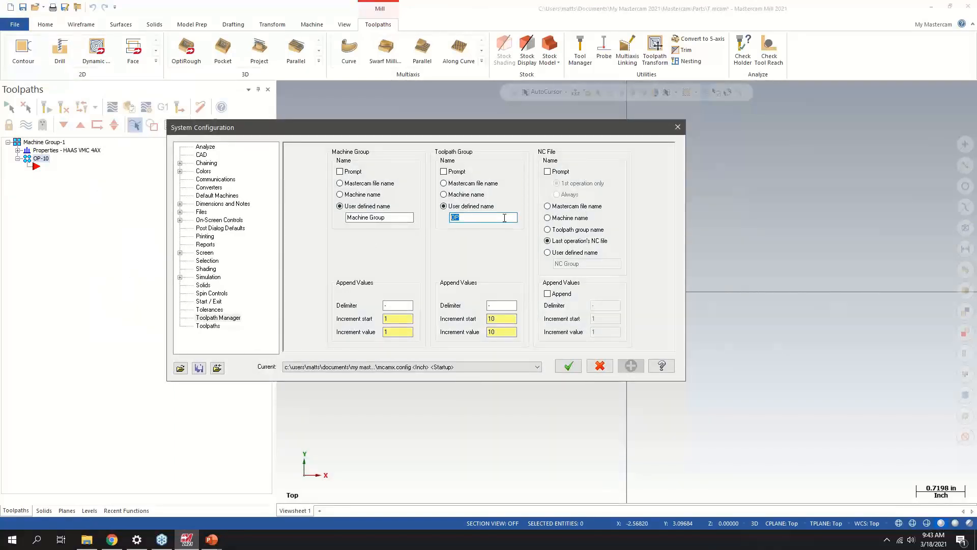
pyautogui.click(471, 218)
pyautogui.doubleClick(503, 306)
pyautogui.doubleClick(503, 319)
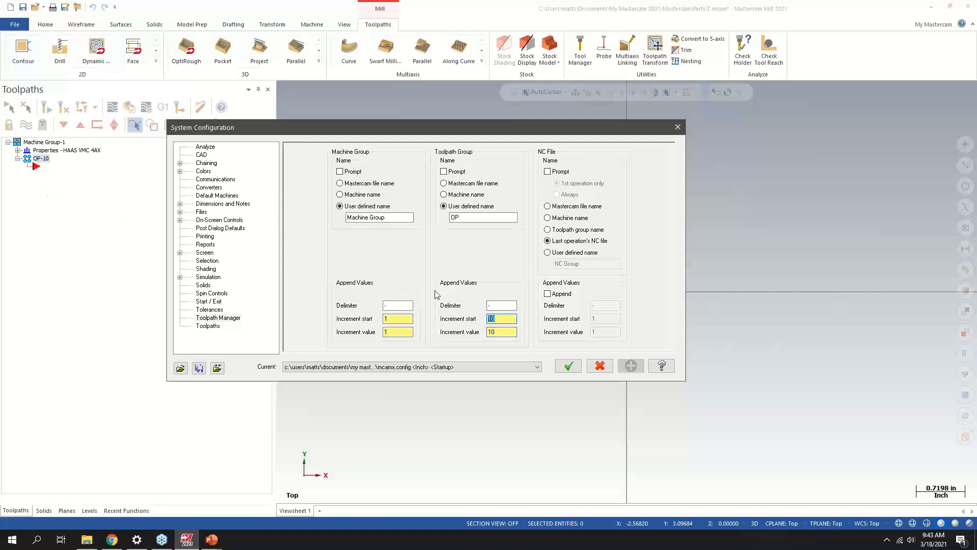
pyautogui.doubleClick(492, 332)
# Step: Review the Toolpaths settings, including memory buffering, and the Simulation tolerances, and close the System Configuration without changes
pyautogui.click(211, 328)
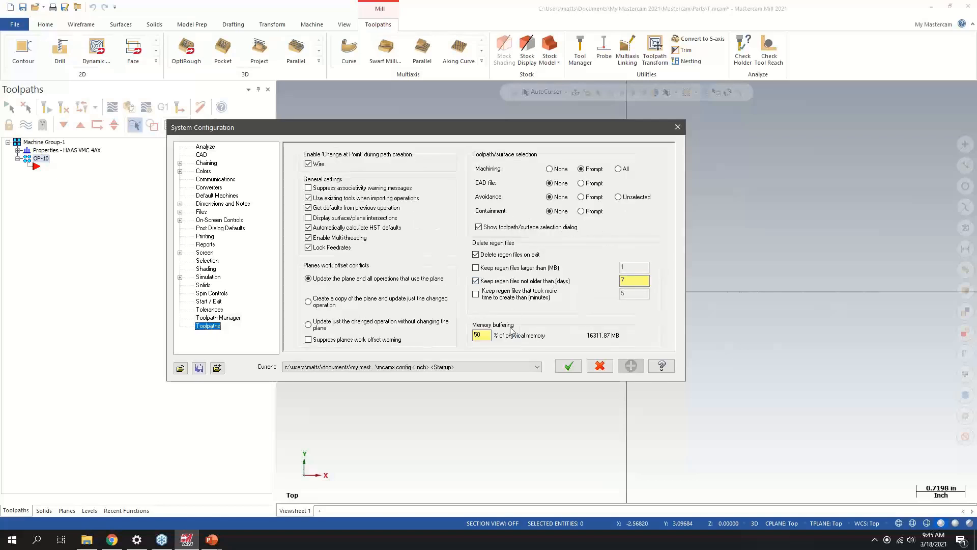
pyautogui.doubleClick(481, 335)
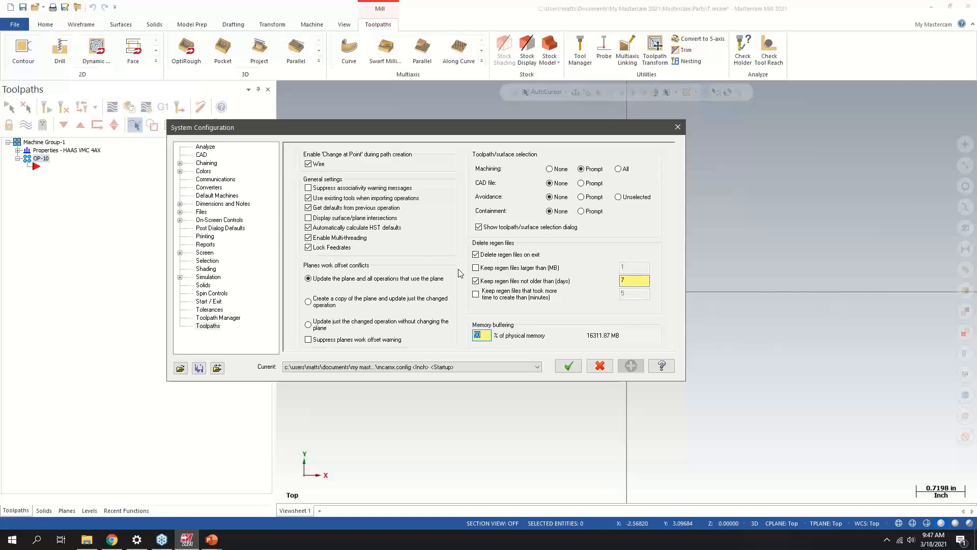
pyautogui.click(207, 277)
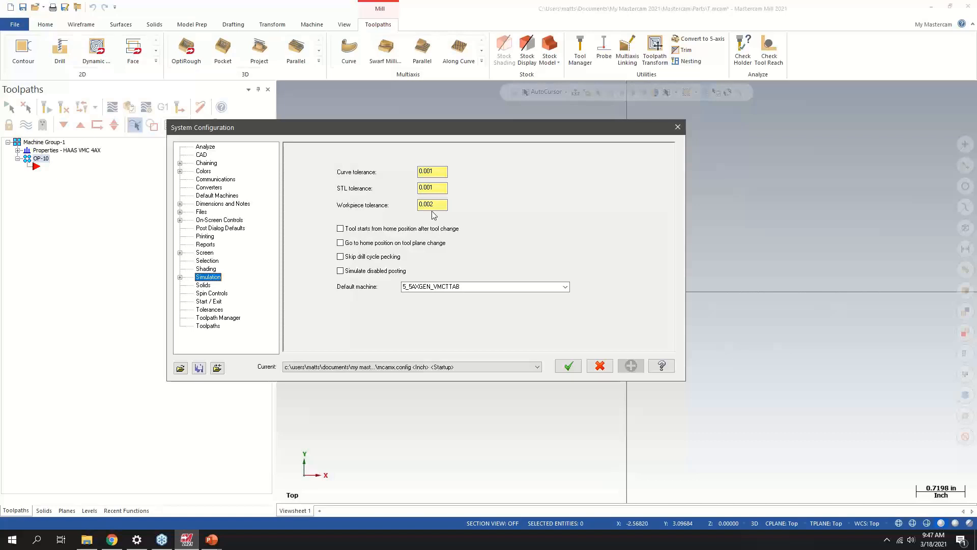
pyautogui.doubleClick(423, 201)
pyautogui.click(433, 187)
pyautogui.moveTo(434, 187); pyautogui.dragTo(392, 189)
pyautogui.click(678, 128)
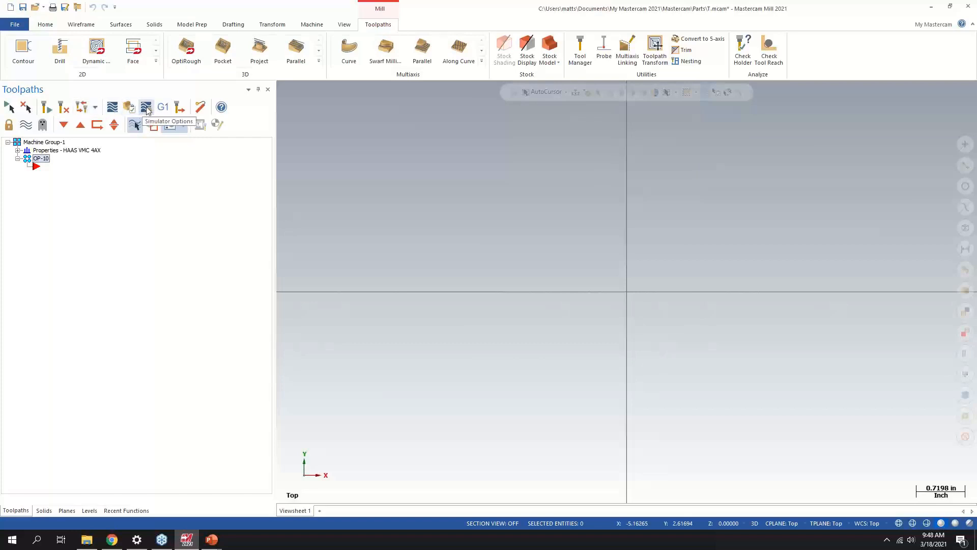
# Step: Try to open the Simulator Options for the empty toolpath group
pyautogui.click(147, 109)
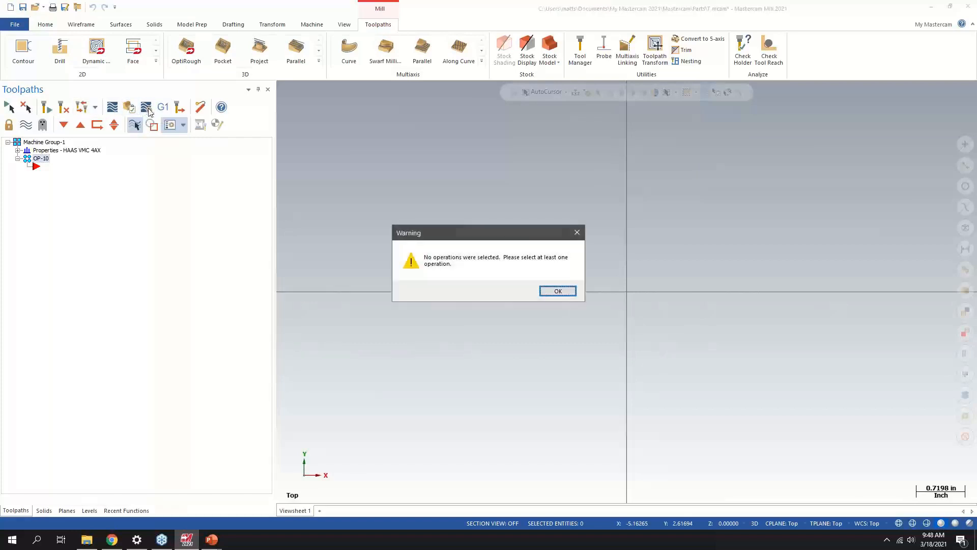
pyautogui.click(558, 290)
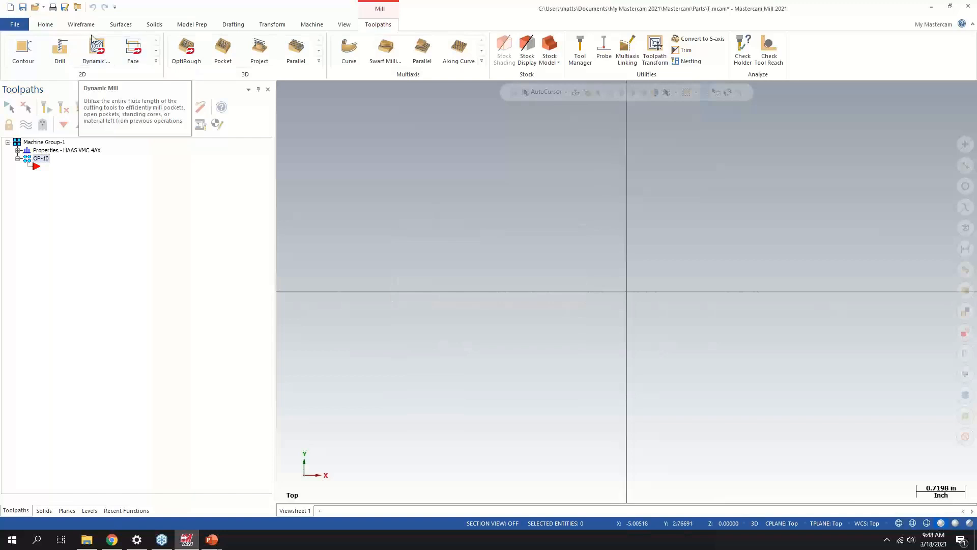
# Step: Draw a freeform two-endpoint line sloping down from the upper-left to the lower-right quadrant in the Top view
pyautogui.click(81, 24)
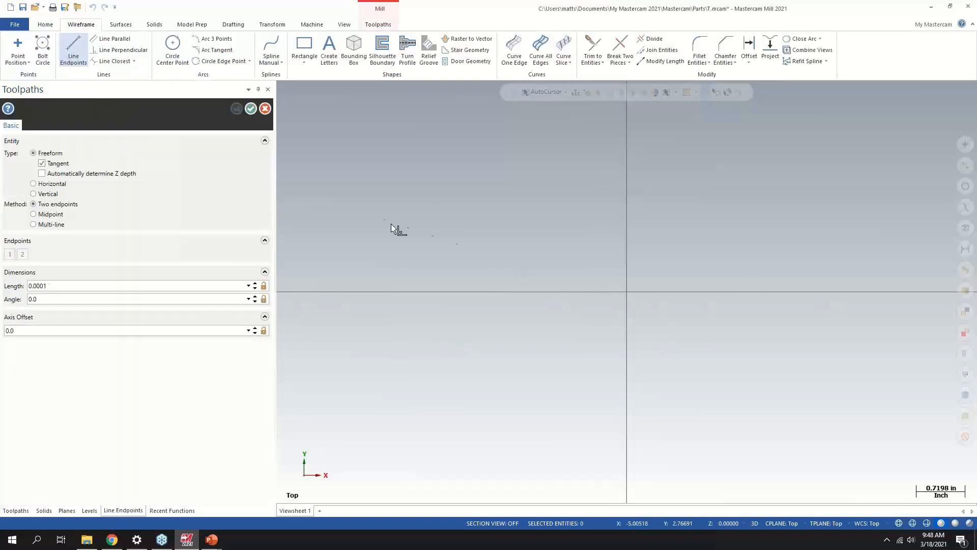
pyautogui.click(460, 246)
pyautogui.click(767, 390)
pyautogui.press('Escape')
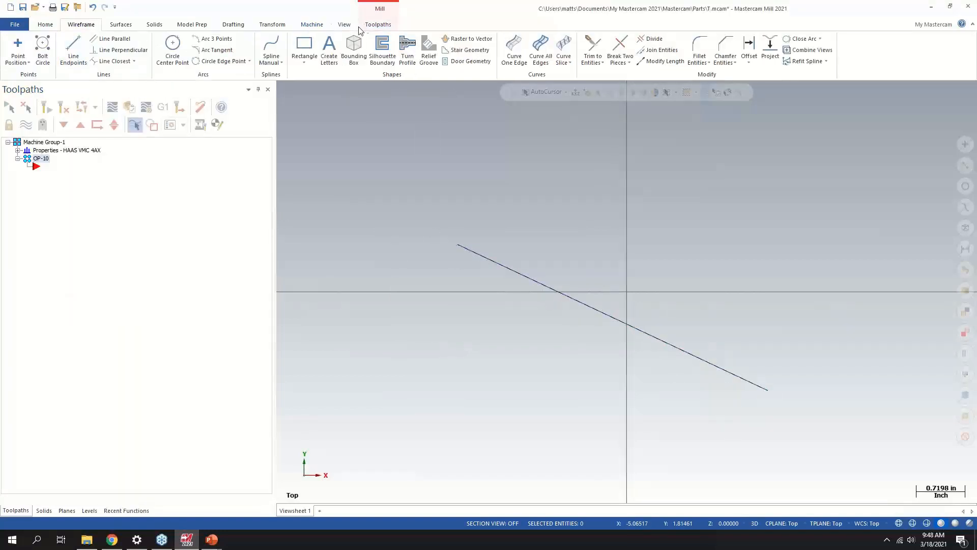
# Step: Create a 2D Contour toolpath along the sloping line, accepting the default parameters
pyautogui.click(379, 24)
pyautogui.click(28, 53)
pyautogui.click(491, 259)
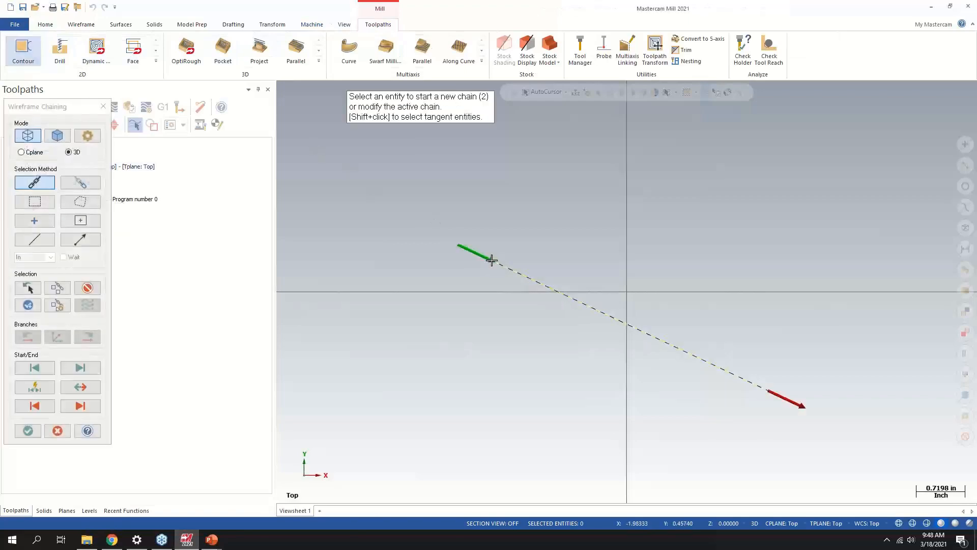
pyautogui.press('Return')
pyautogui.click(329, 431)
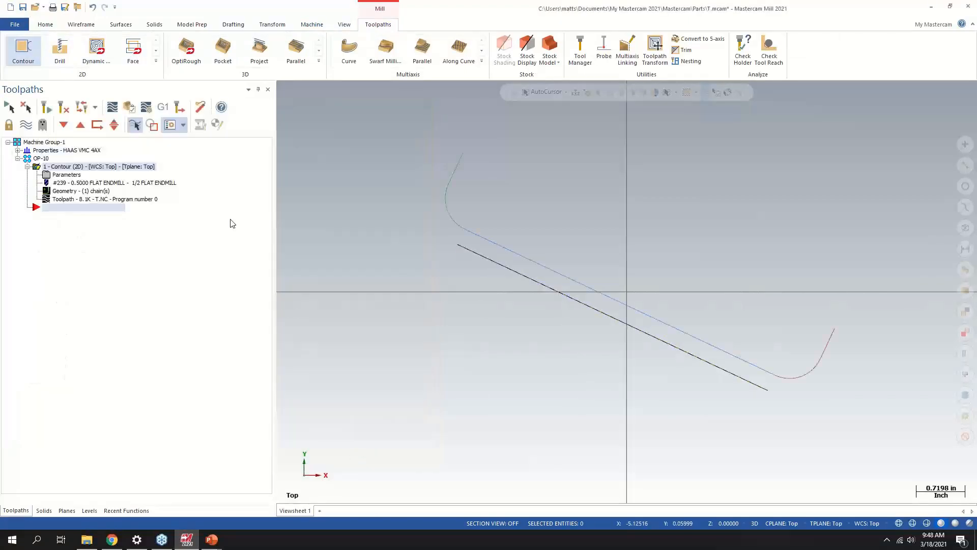
# Step: Open the Simulator Options for the contour operation and examine the simulation machine and arc curve tolerance
pyautogui.click(135, 124)
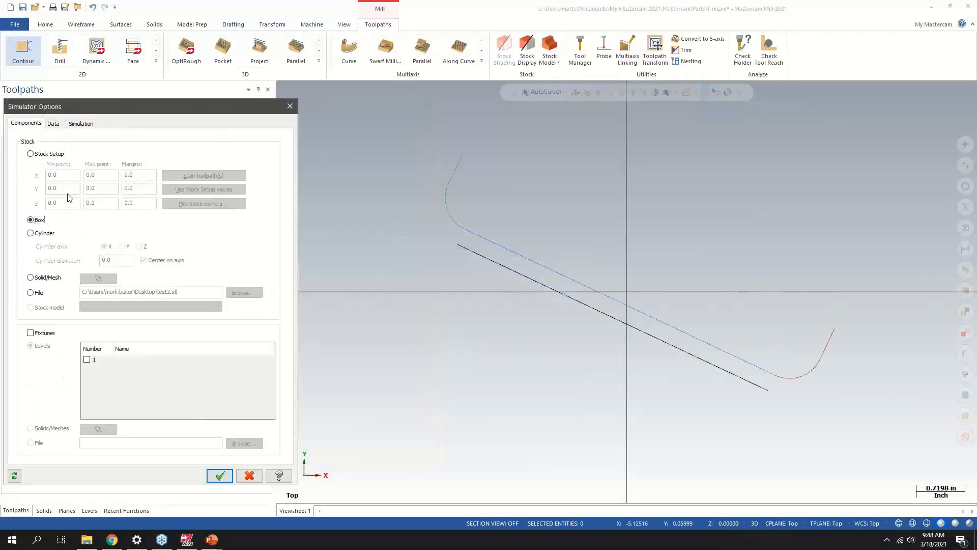
pyautogui.click(81, 123)
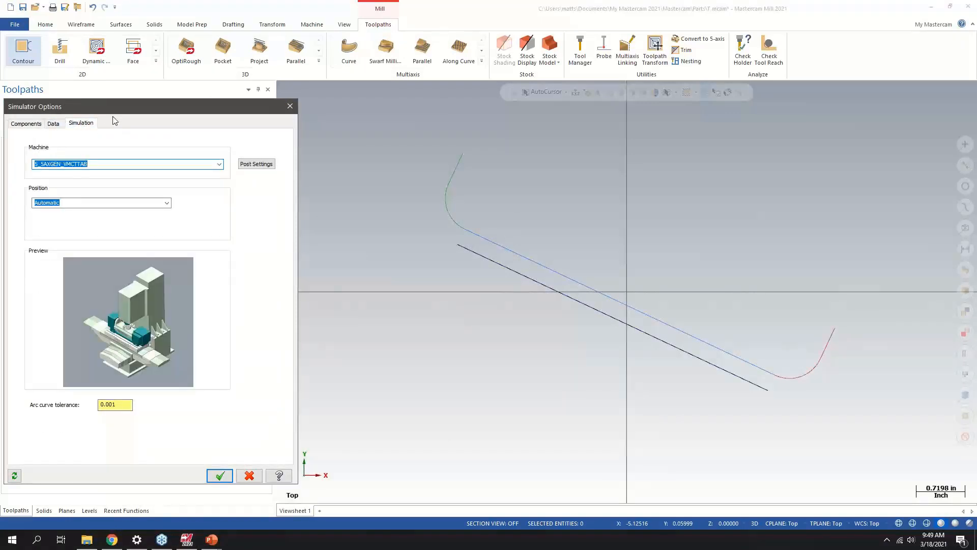
pyautogui.click(290, 106)
pyautogui.click(143, 110)
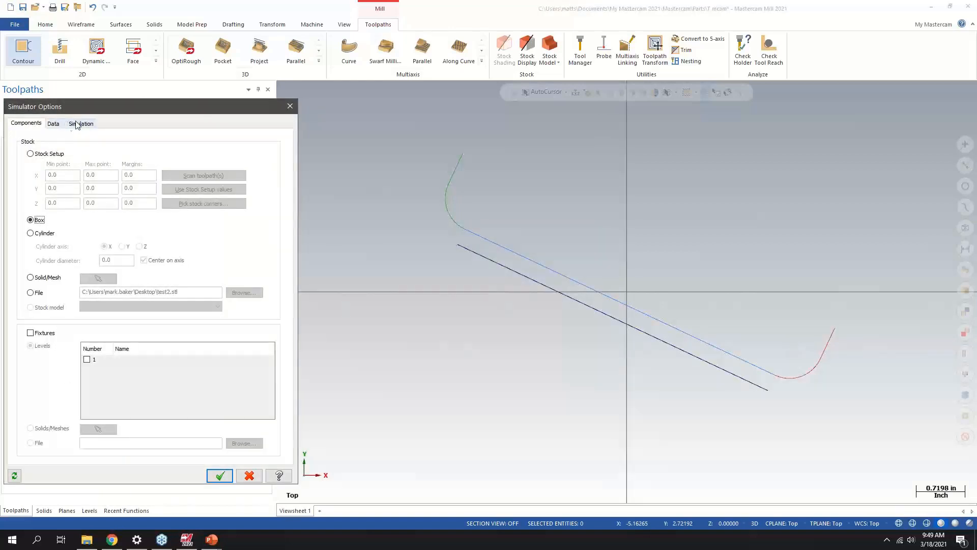
pyautogui.click(80, 124)
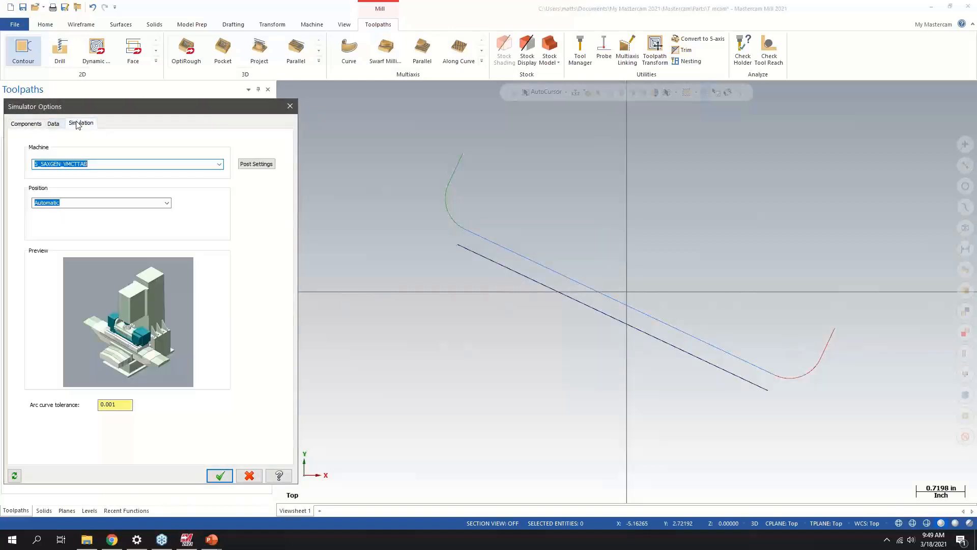
pyautogui.click(113, 405)
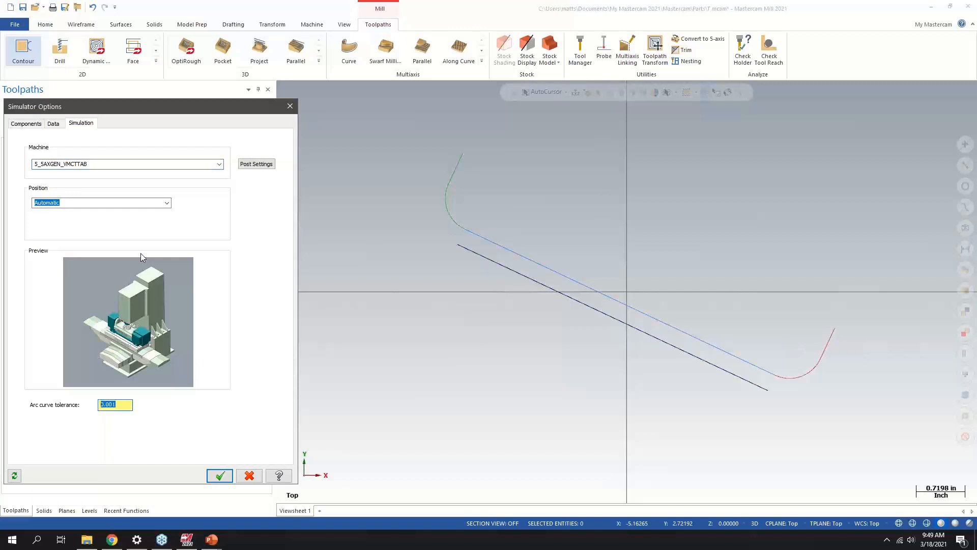
# Step: Examine the curve, STL and workpiece tolerances in the Simulator Options and close them without changes
pyautogui.click(55, 124)
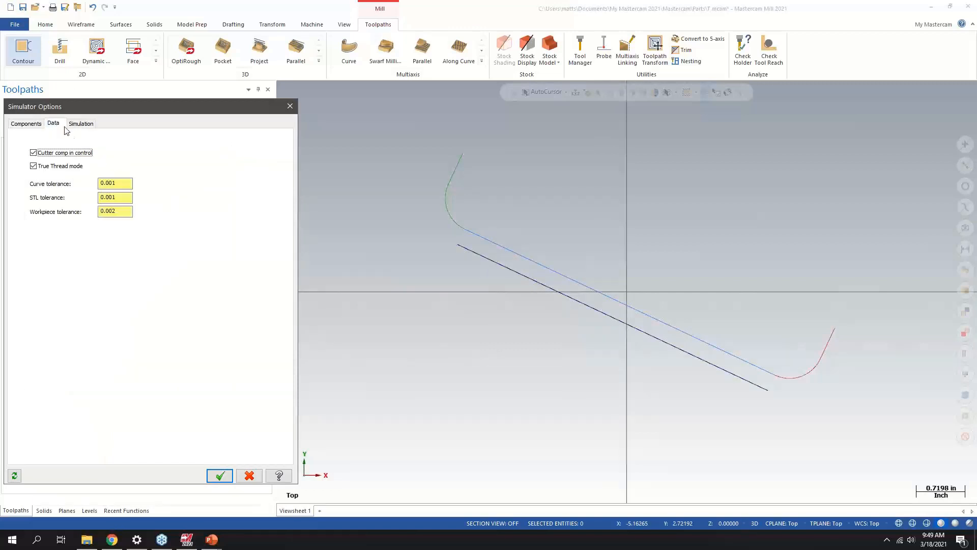
pyautogui.click(126, 184)
pyautogui.click(120, 197)
pyautogui.click(121, 211)
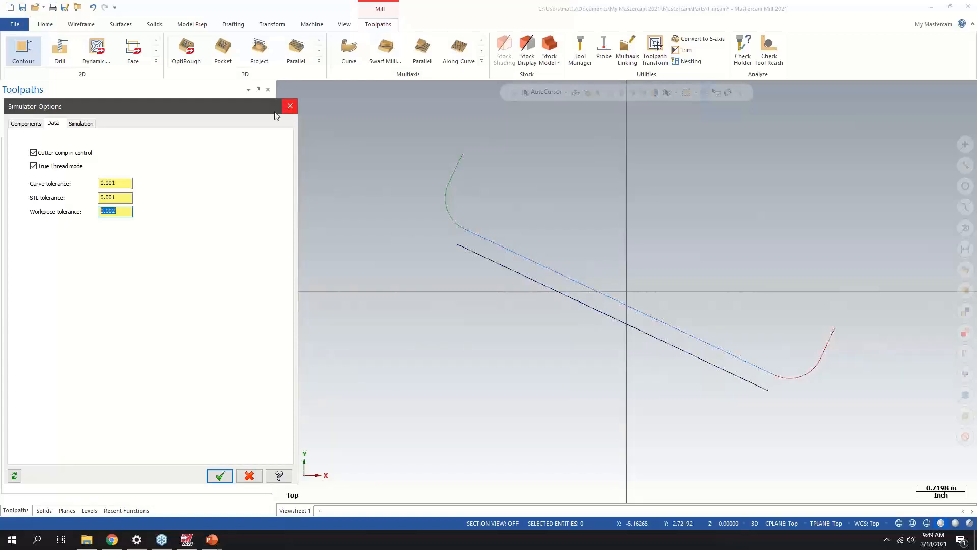
pyautogui.click(293, 108)
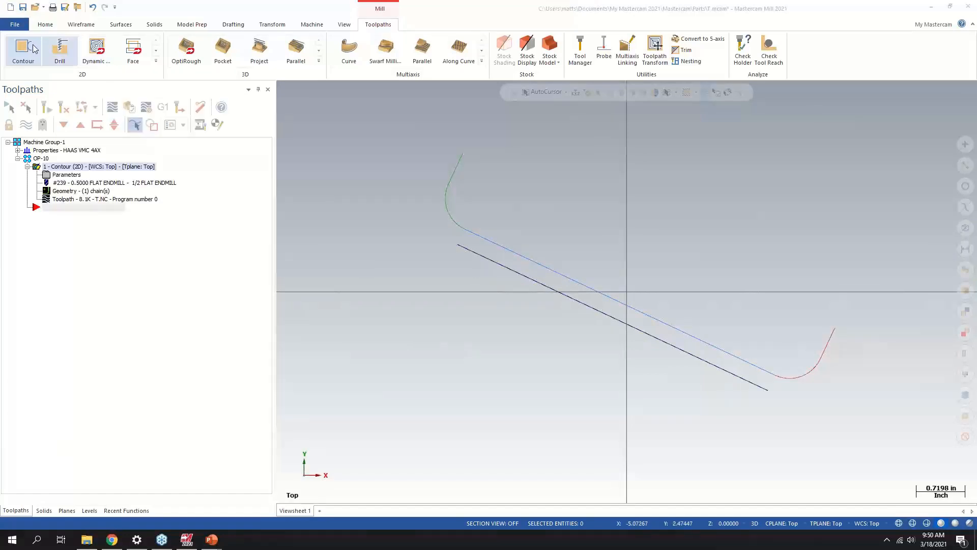
# Step: Review the AutoCursor and highlighting options under Selection in the System Configuration and close it without changes
pyautogui.click(15, 24)
pyautogui.click(39, 296)
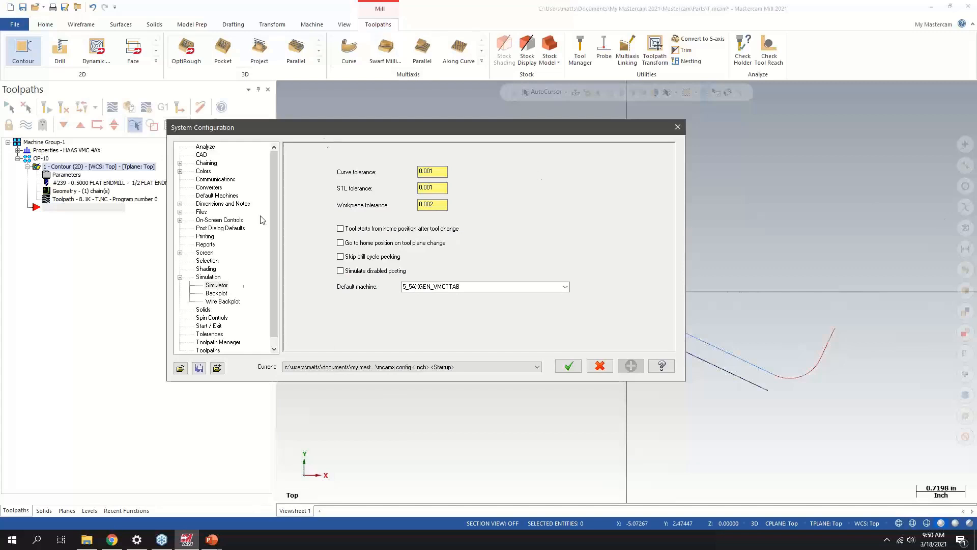
pyautogui.click(207, 261)
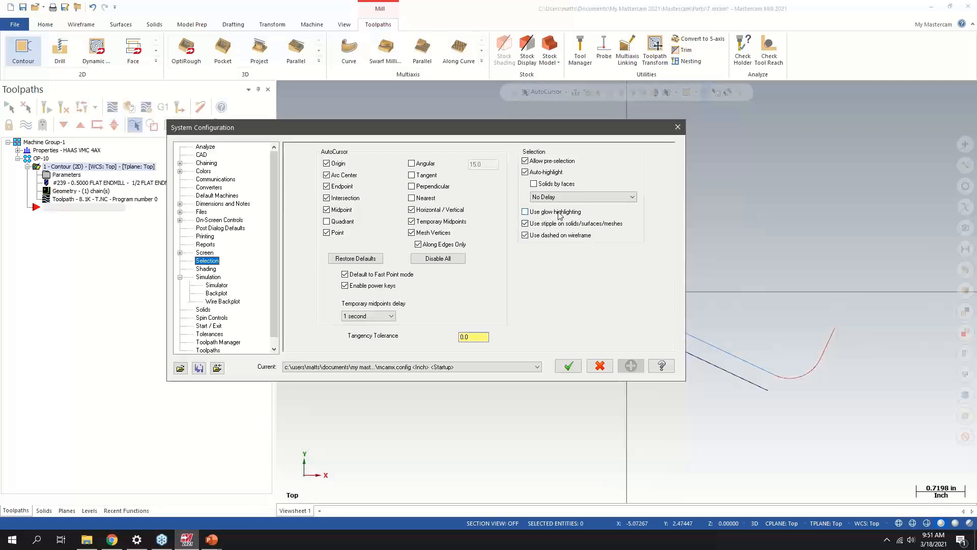
pyautogui.click(678, 127)
# Step: Open the recent part Feed Screw_2018.mcam and briefly select its solid to check the selection highlighting
pyautogui.click(44, 7)
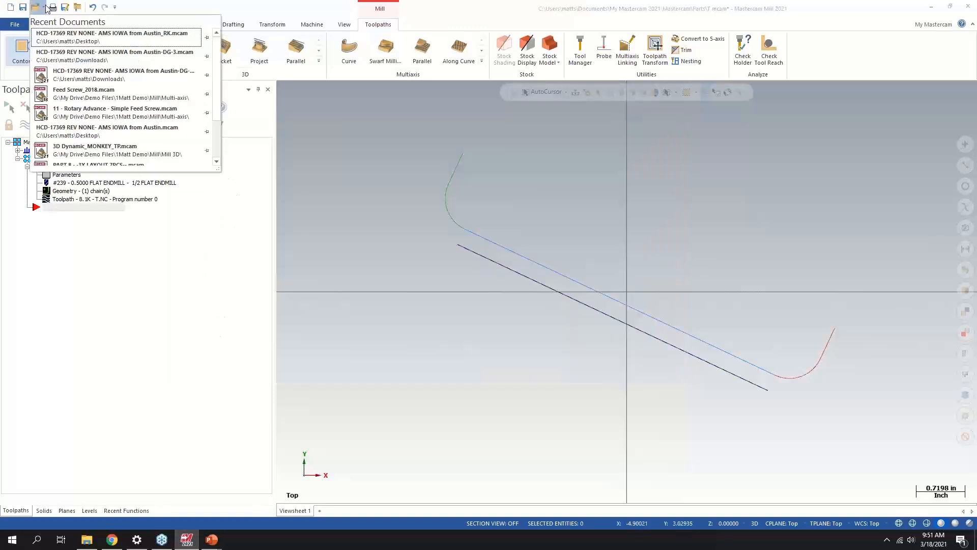
pyautogui.click(84, 94)
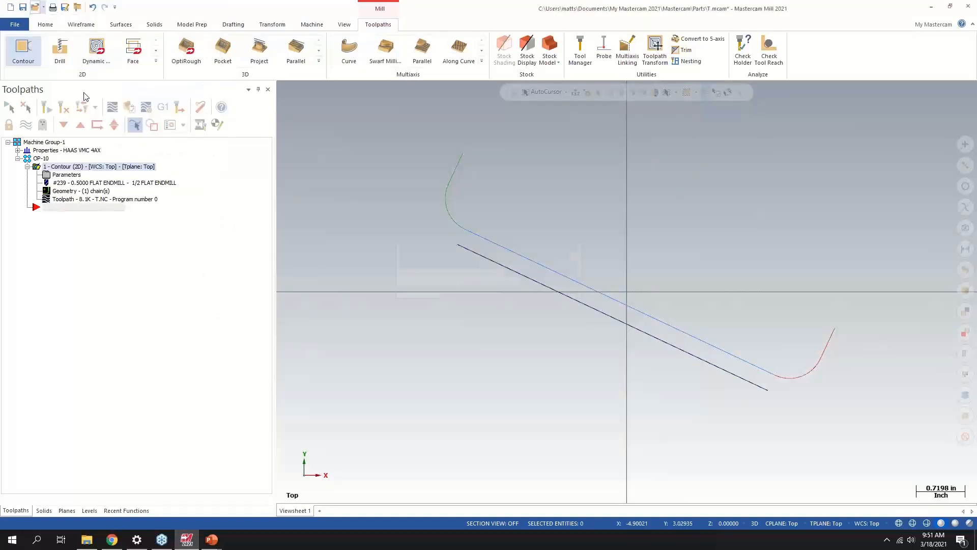
pyautogui.click(514, 291)
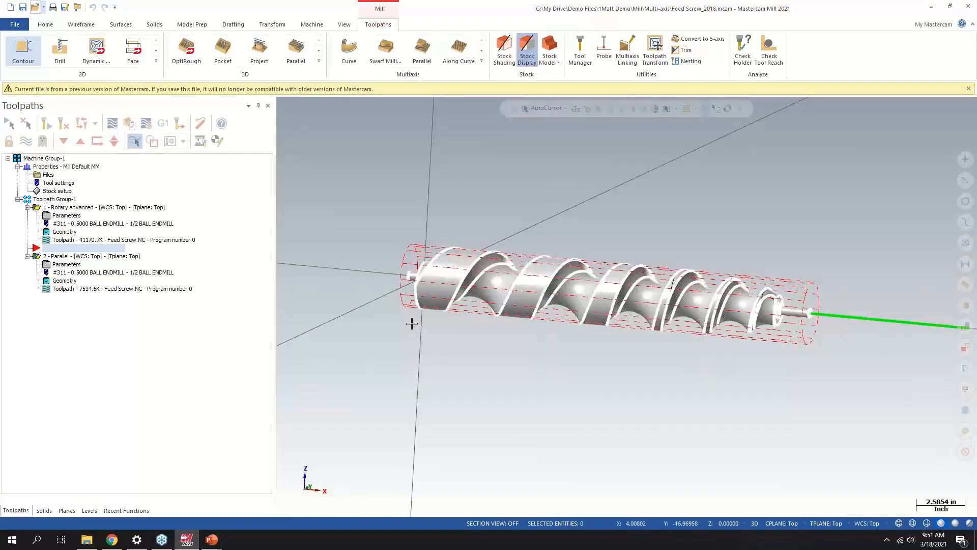
pyautogui.click(443, 286)
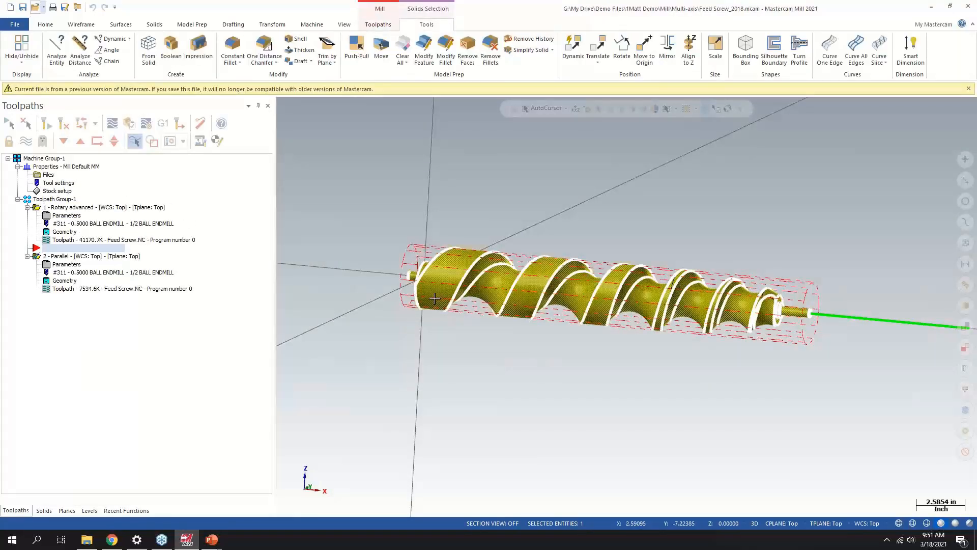
pyautogui.press('Escape')
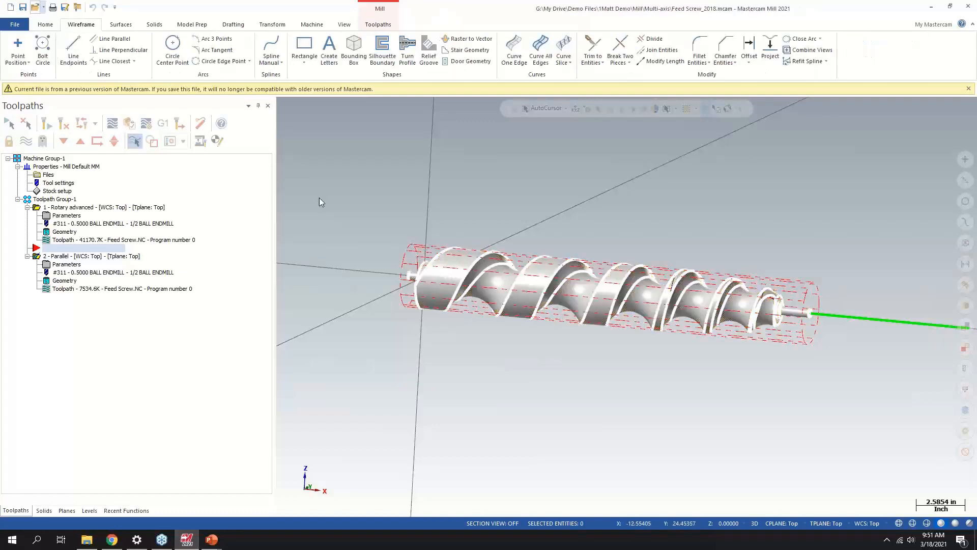
# Step: Enable Use glow highlighting in the System Configuration's Selection settings and accept the configuration
pyautogui.click(15, 24)
pyautogui.click(38, 295)
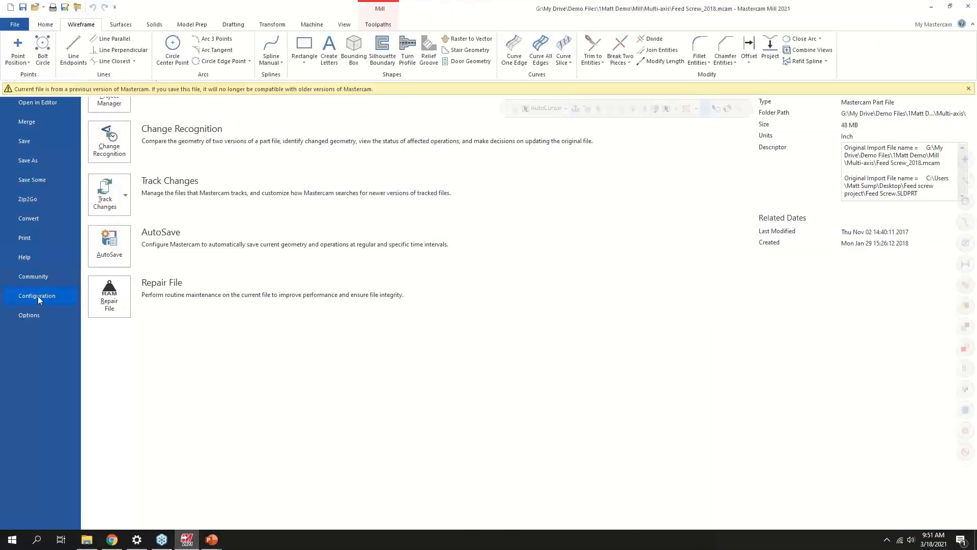
pyautogui.click(524, 211)
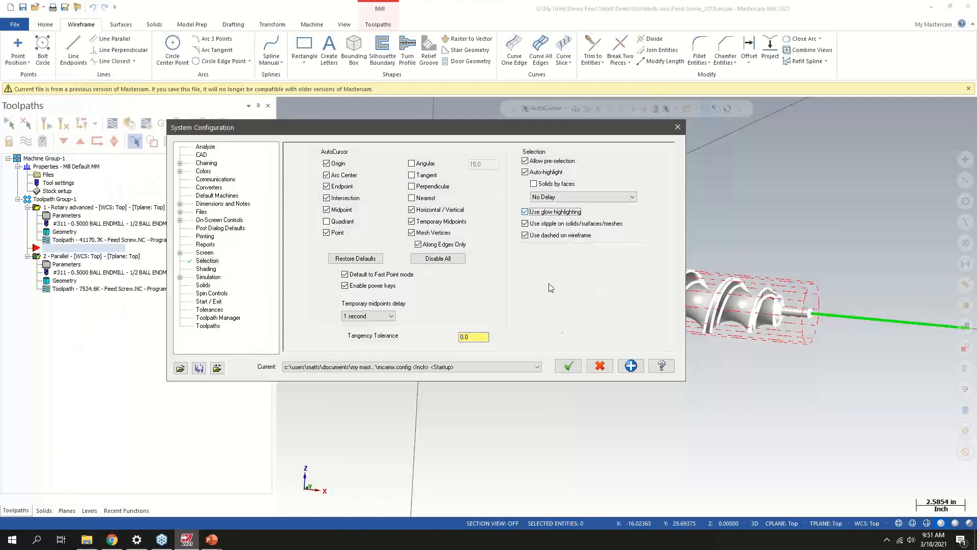
pyautogui.click(568, 366)
# Step: Select the feed screw solid to inspect the glow highlighting up close, and clear the selection
pyautogui.click(458, 288)
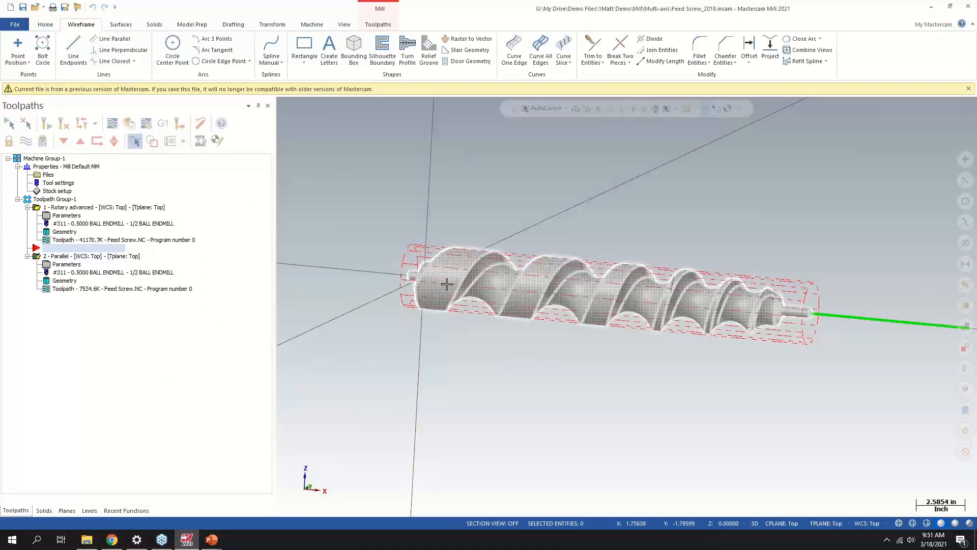
pyautogui.scroll(7, 438, 281)
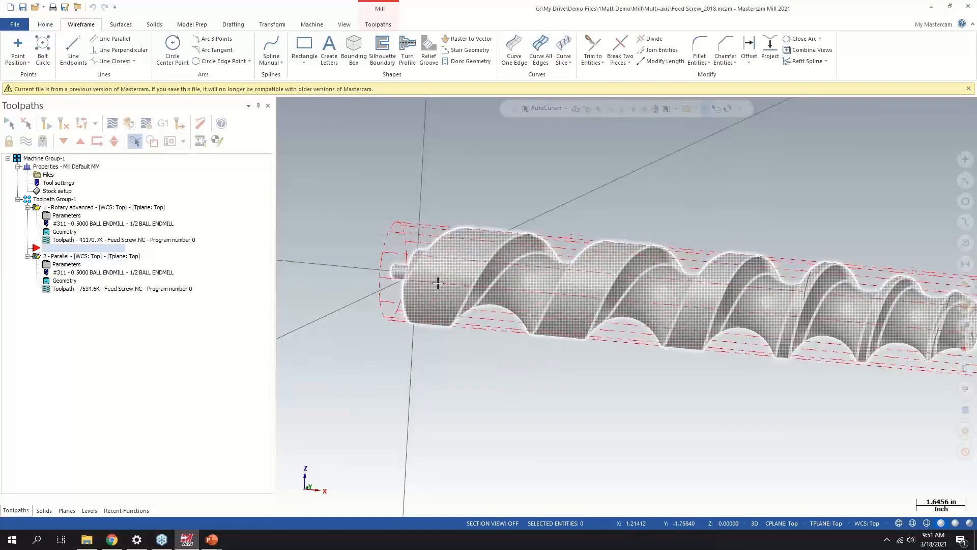
pyautogui.click(444, 278)
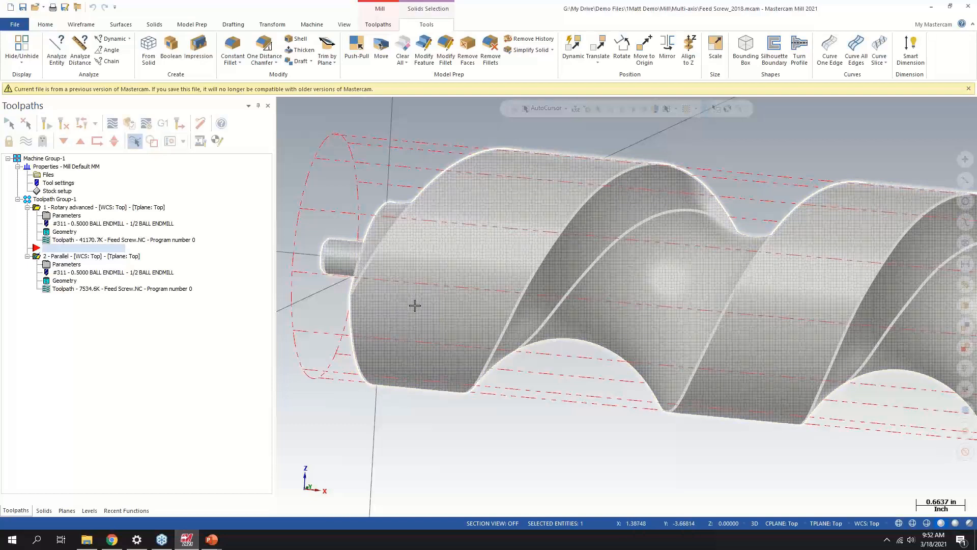
pyautogui.click(525, 386)
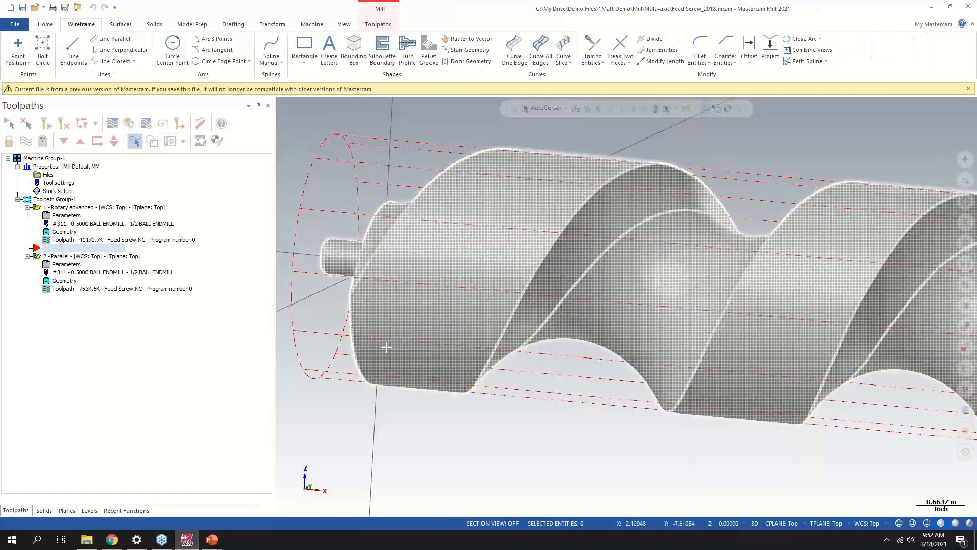
# Step: Clear Use glow highlighting in the System Configuration's Selection settings, review the Post Dialog Defaults, and close the configuration without accepting
pyautogui.click(14, 26)
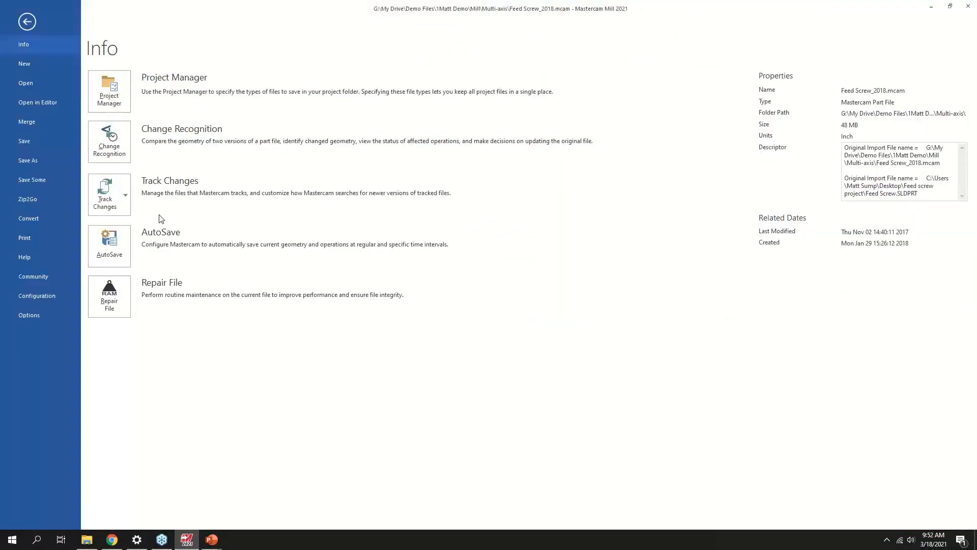
pyautogui.click(38, 295)
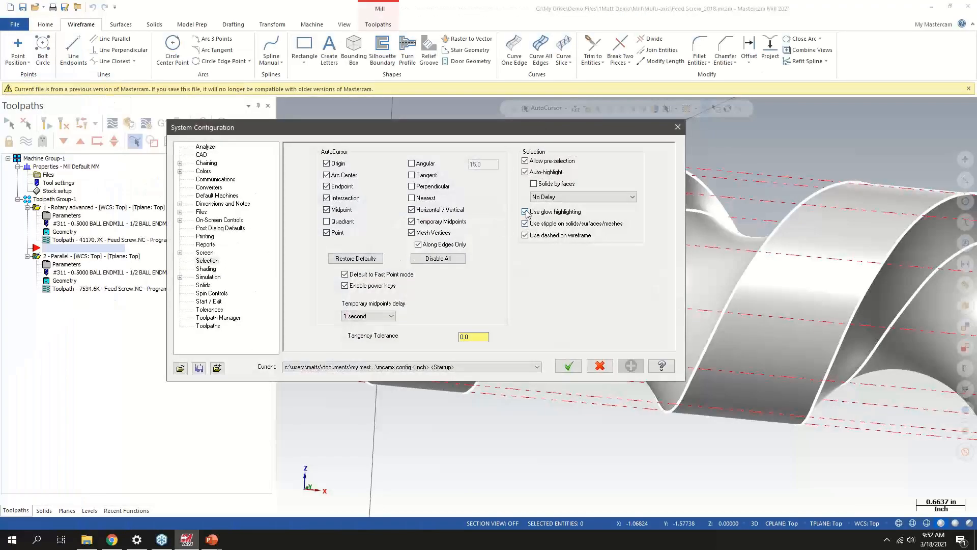
pyautogui.click(526, 212)
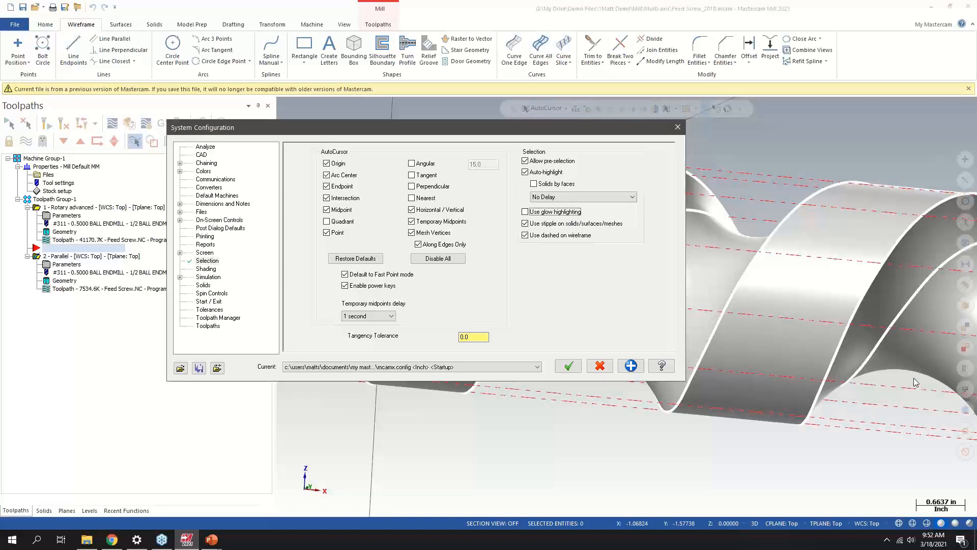
pyautogui.click(208, 228)
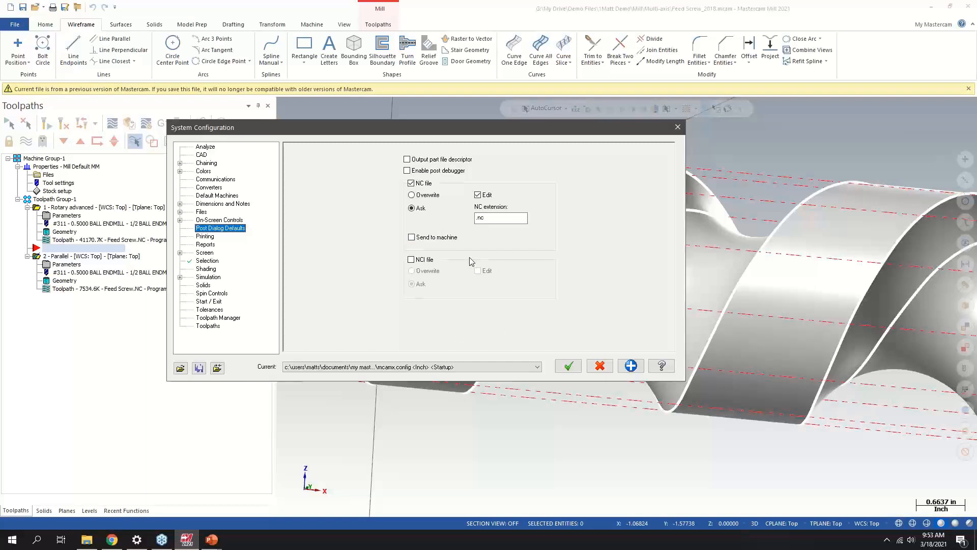
pyautogui.click(678, 128)
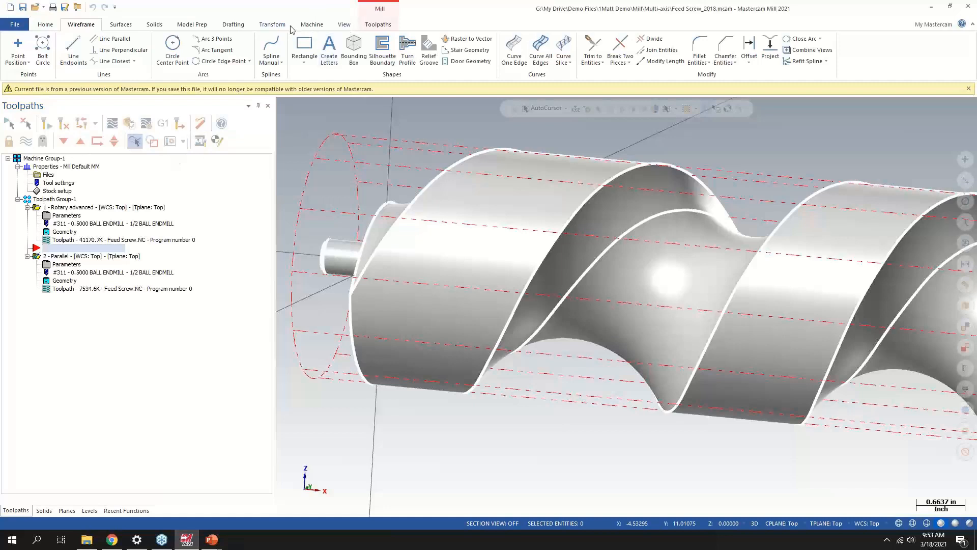
# Step: Open the disk copy of the Mill Default MM machine definition, switching only the system units to metric
pyautogui.click(310, 25)
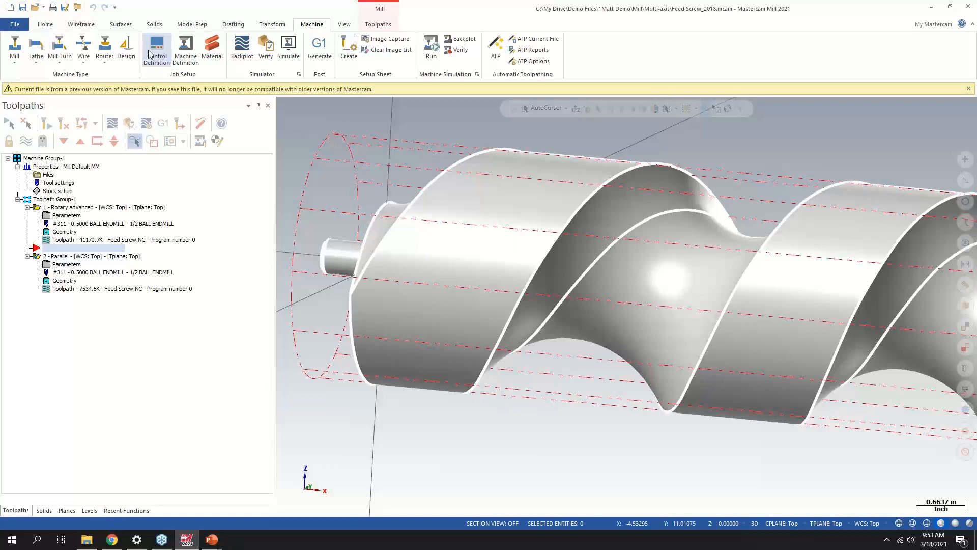
pyautogui.click(187, 57)
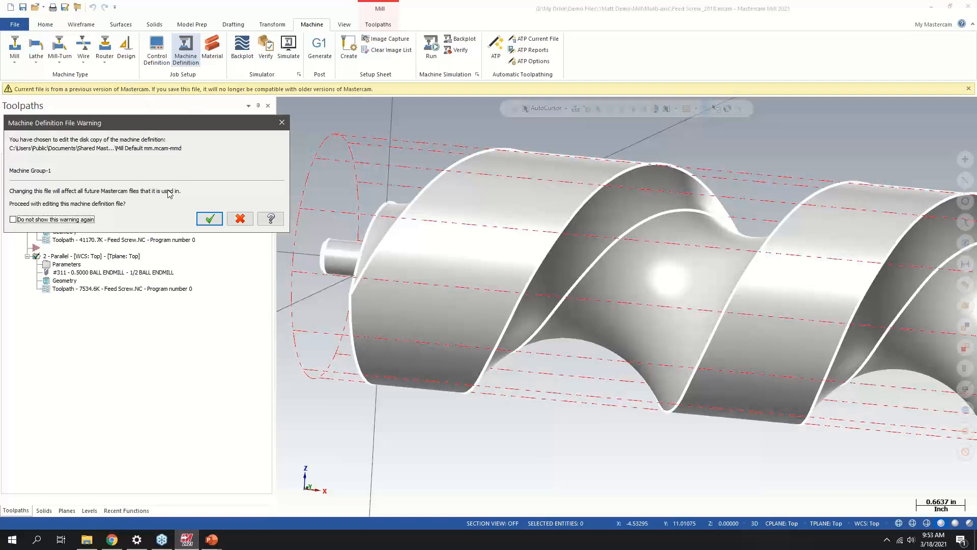
pyautogui.click(210, 219)
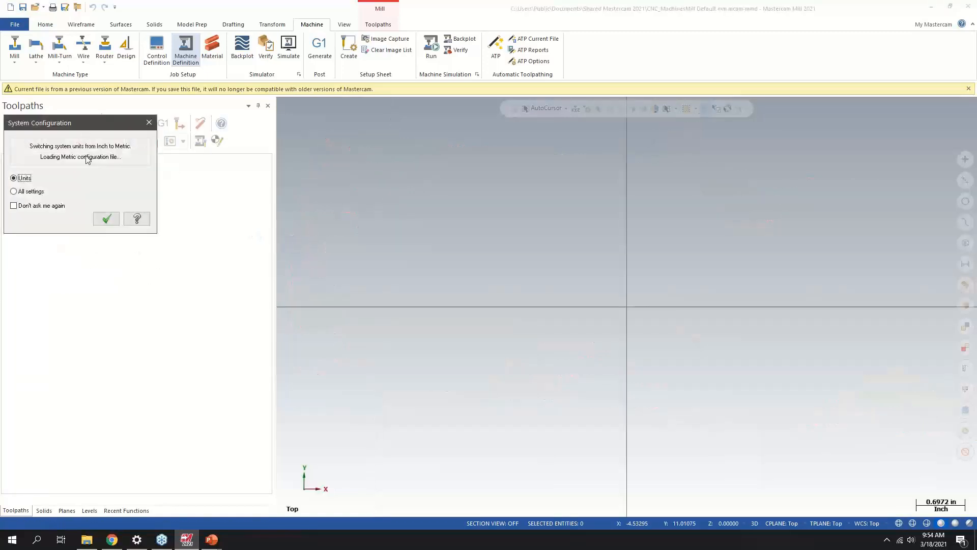
pyautogui.click(106, 219)
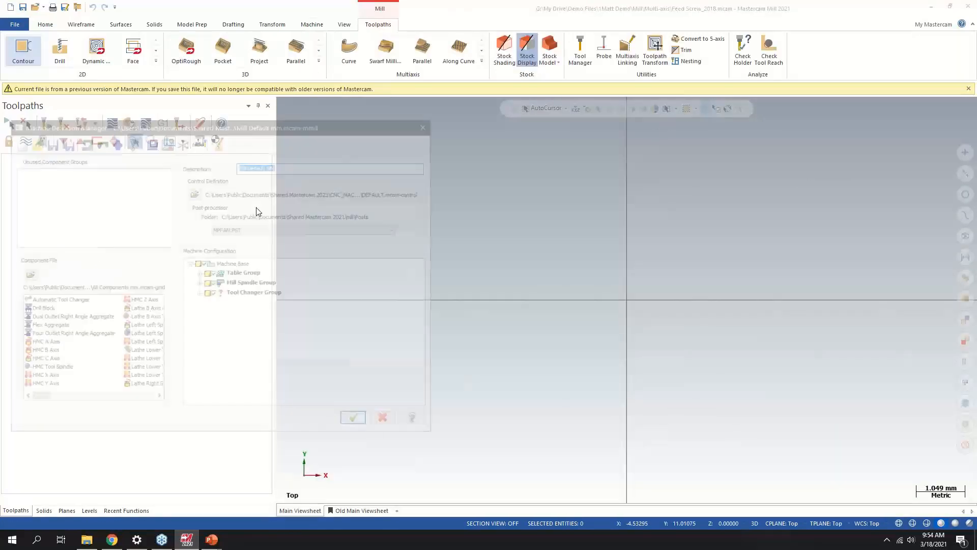
pyautogui.moveTo(159, 129); pyautogui.dragTo(211, 129)
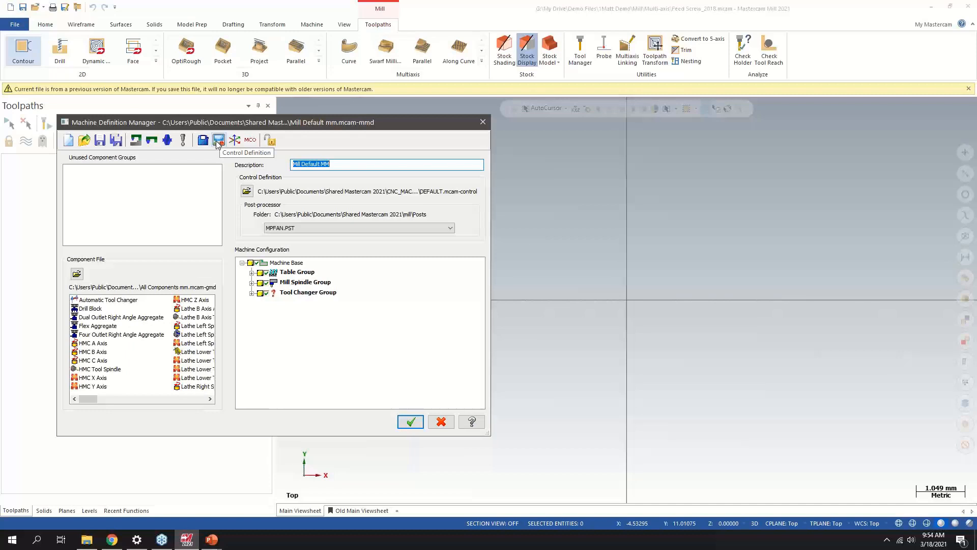
# Step: Review the post processing defaults in the Files topic of the machine's control definition, and close the Post processing dialog
pyautogui.click(219, 143)
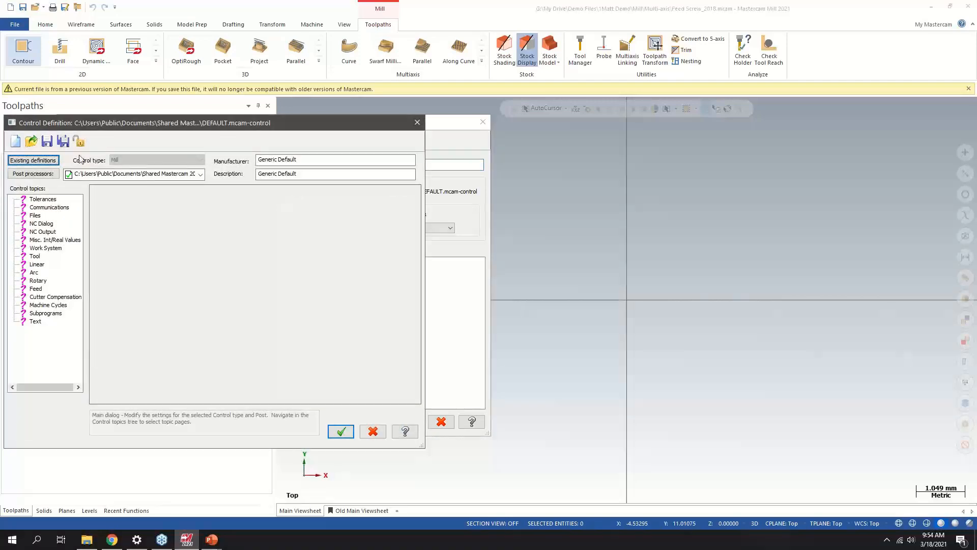
pyautogui.click(36, 216)
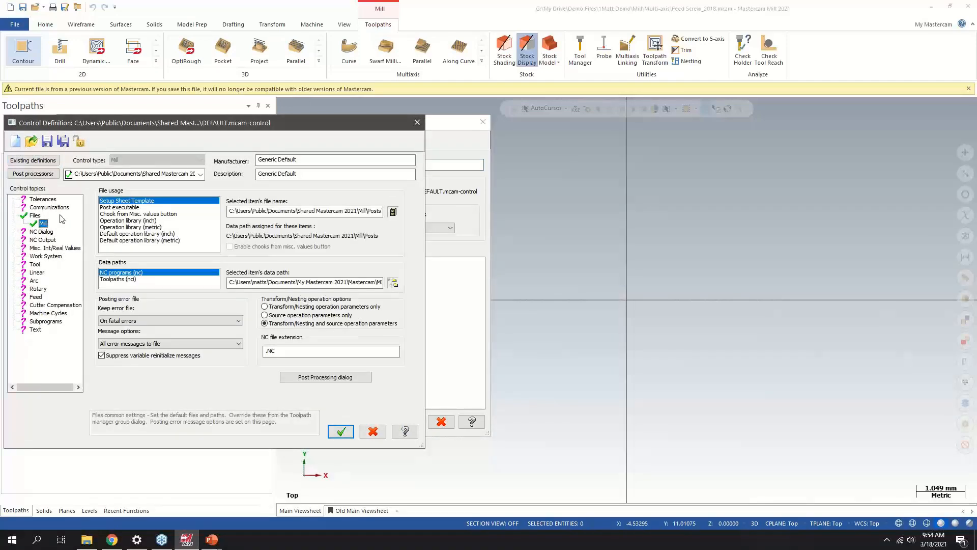
pyautogui.moveTo(155, 125); pyautogui.dragTo(247, 124)
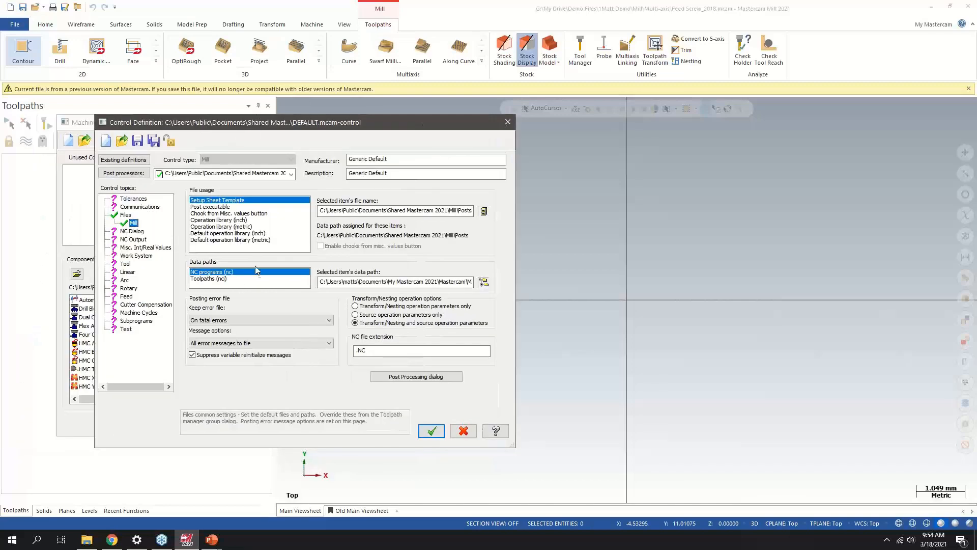
pyautogui.click(409, 380)
pyautogui.moveTo(42, 126); pyautogui.dragTo(127, 150)
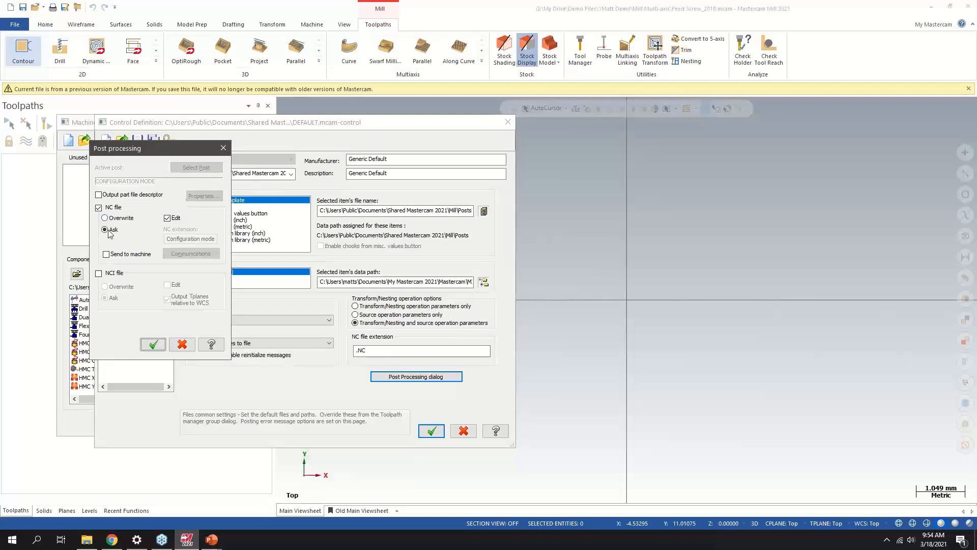
pyautogui.click(223, 148)
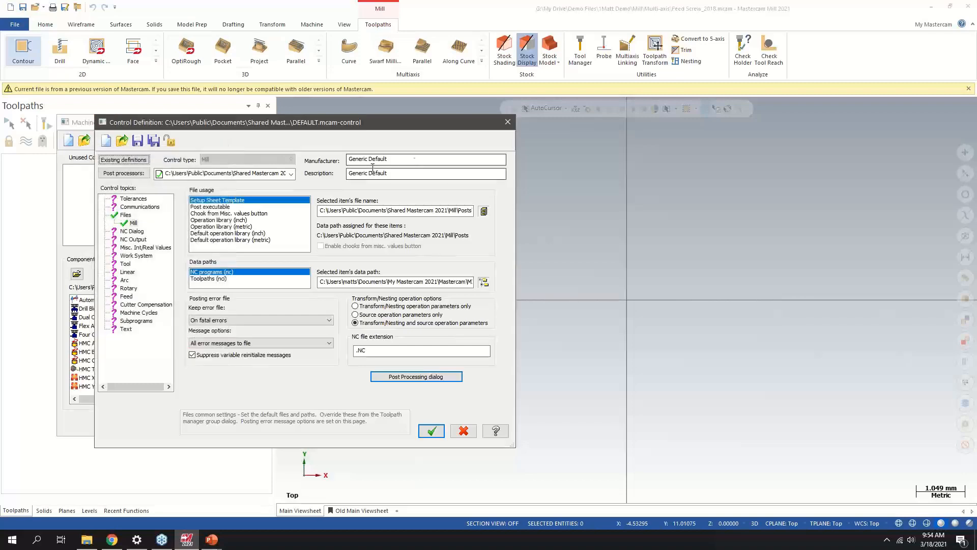
# Step: Close the Control Definition and Machine Definition Manager, and start a new file without saving changes to Feed Screw_2018.mcam
pyautogui.click(508, 123)
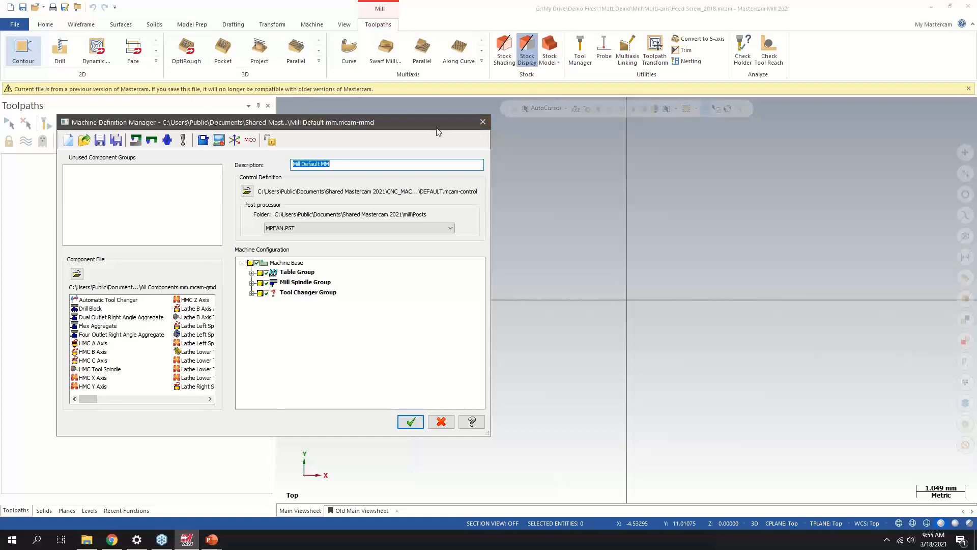
pyautogui.click(482, 121)
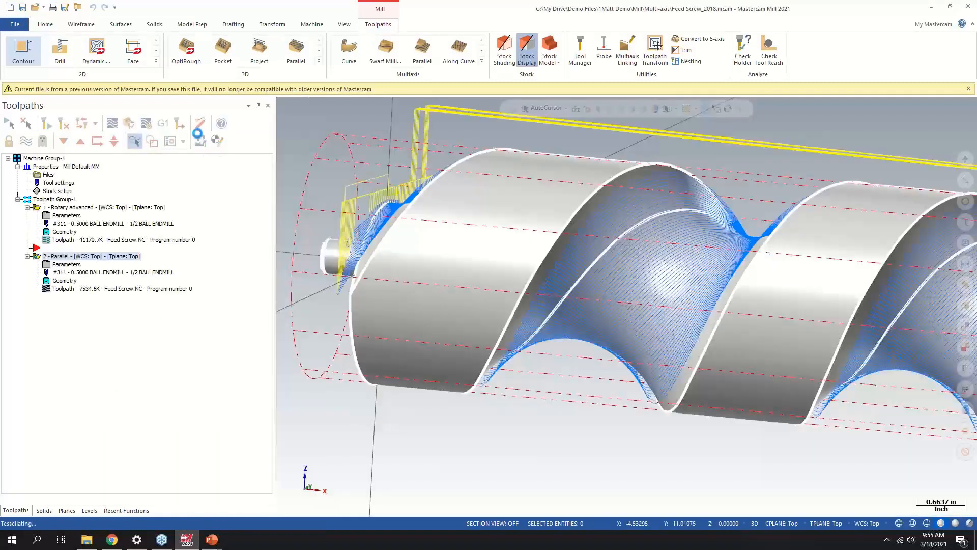
pyautogui.click(10, 7)
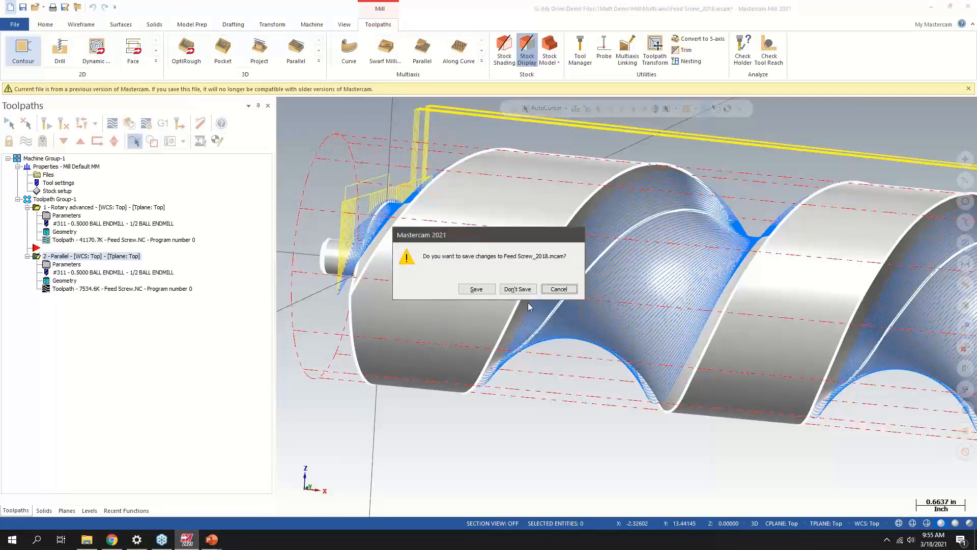
pyautogui.click(524, 291)
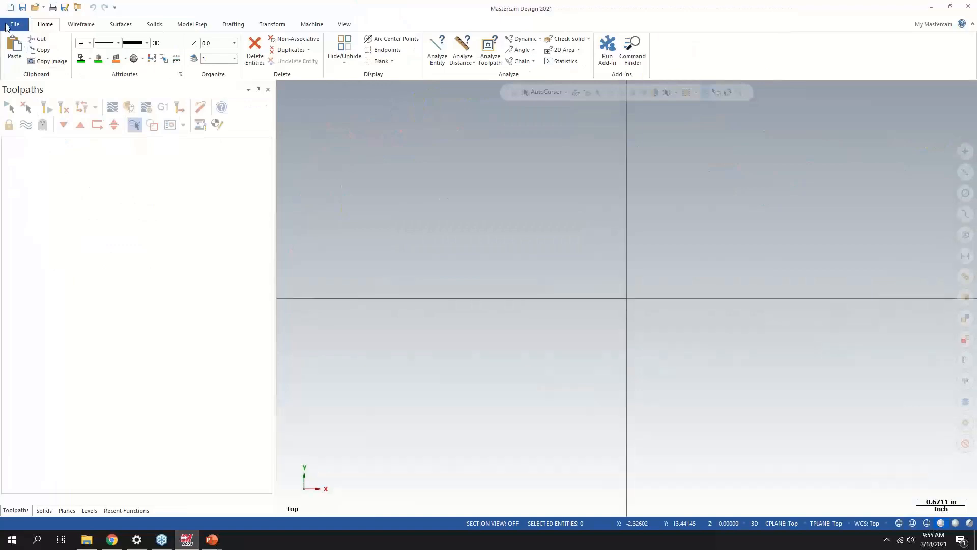
# Step: Set the Background (gradient start) color to black, number 0, in the System Configuration's Colors settings
pyautogui.click(14, 25)
pyautogui.click(42, 297)
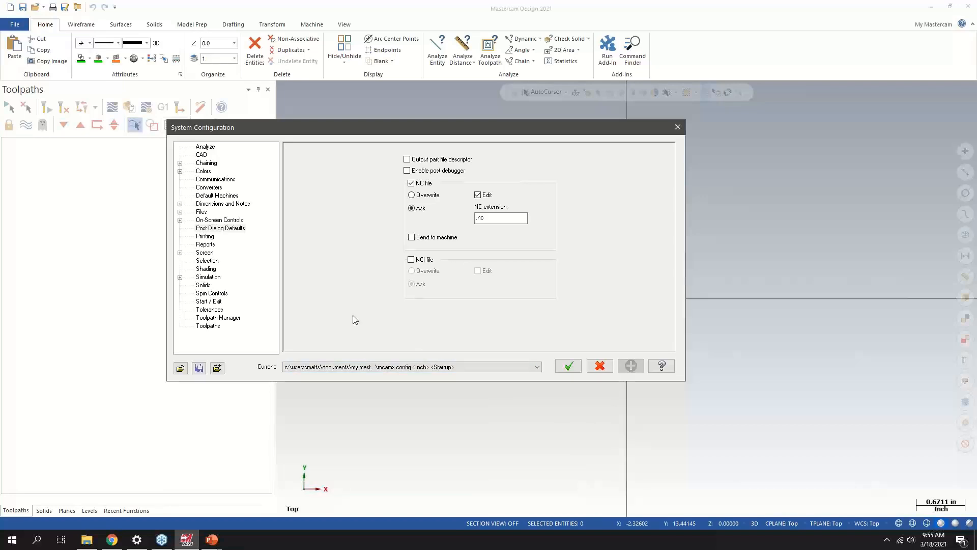
pyautogui.click(203, 172)
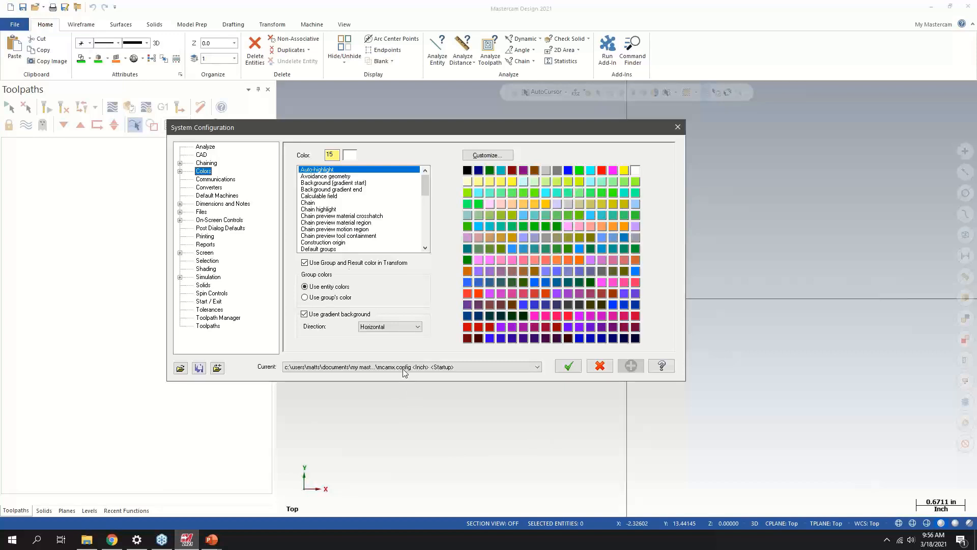
pyautogui.click(329, 183)
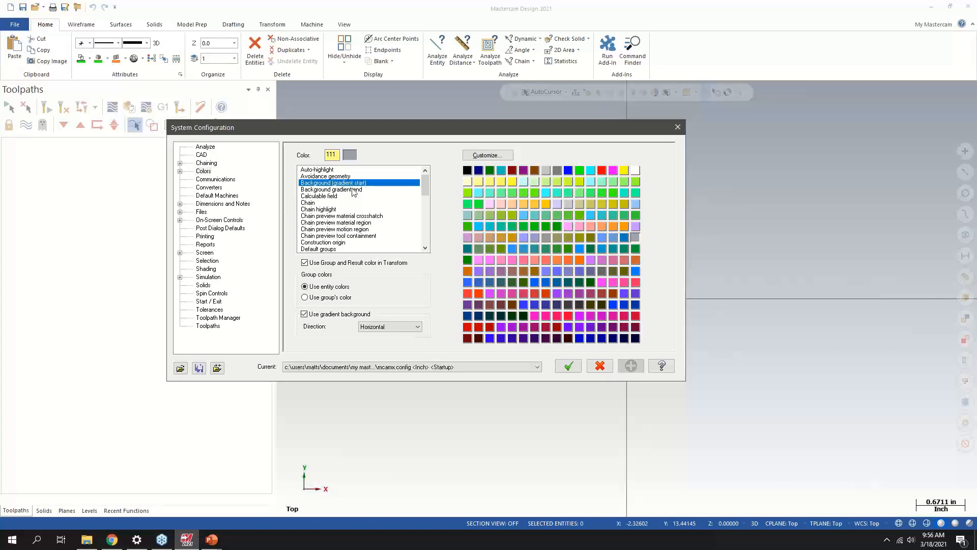
pyautogui.click(468, 171)
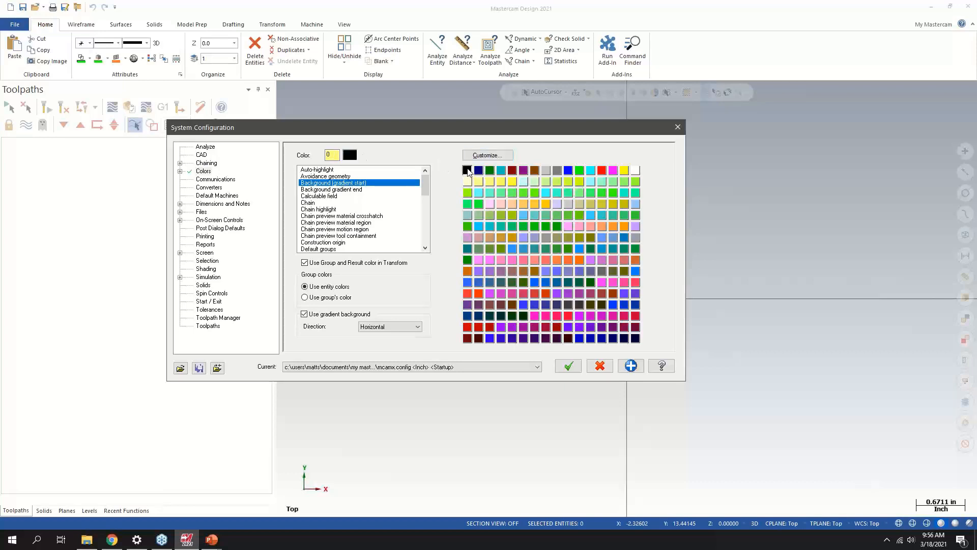
# Step: Turn off Use gradient background in the Colors settings and accept the configuration
pyautogui.click(370, 328)
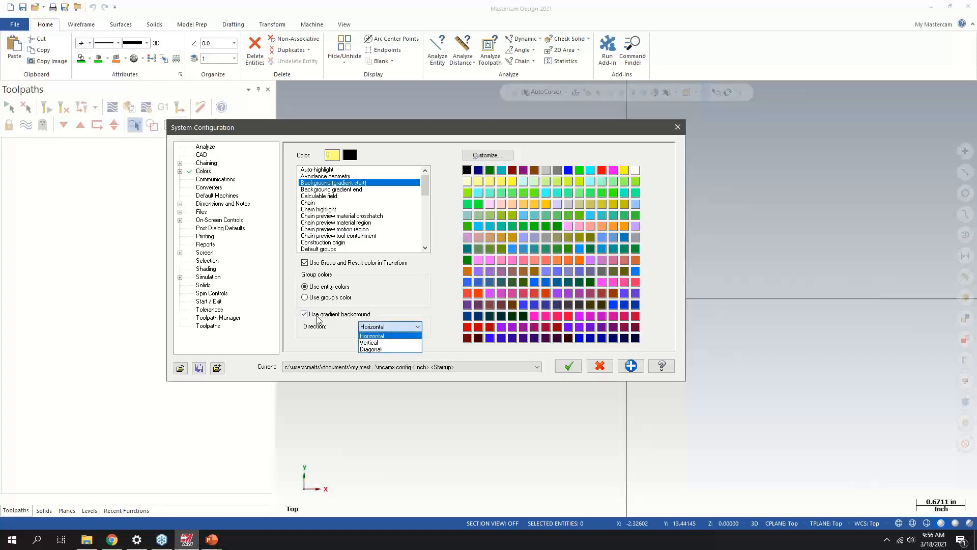
pyautogui.click(305, 317)
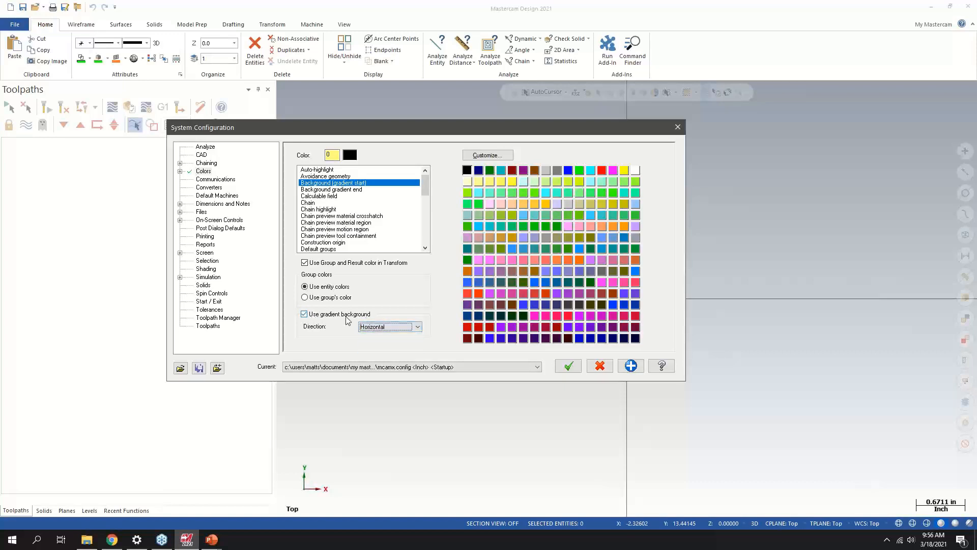
pyautogui.click(304, 314)
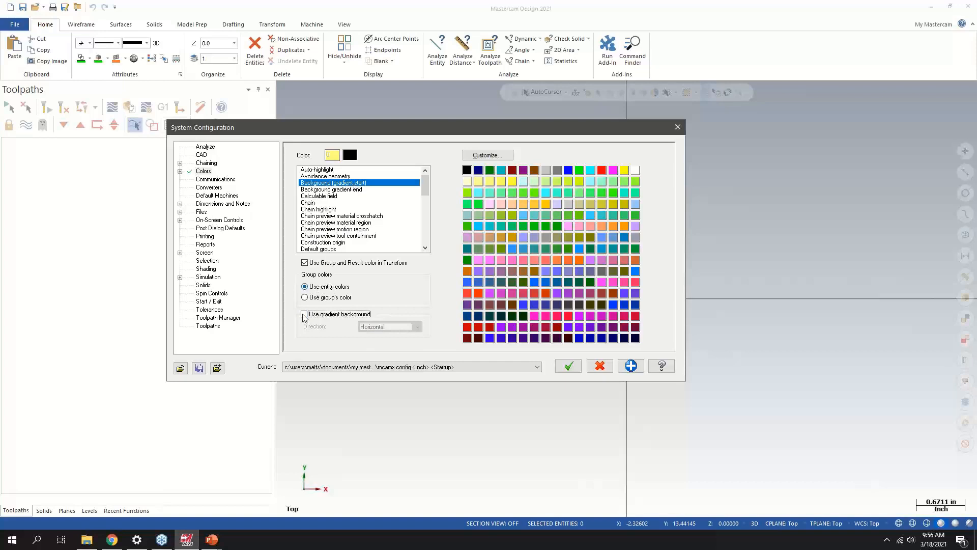
pyautogui.click(568, 366)
pyautogui.click(459, 289)
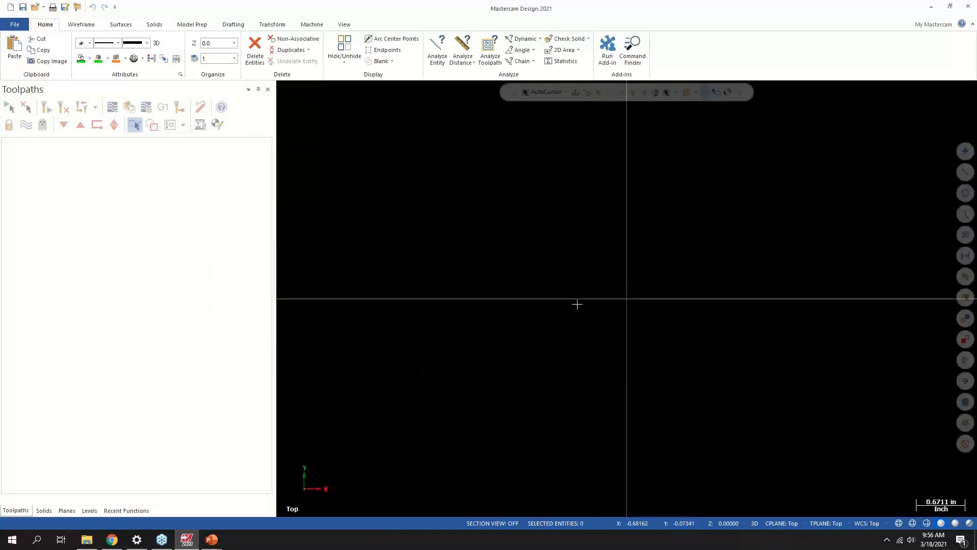
# Step: Reopen the System Configuration's Colors settings and review the list of color items, including Wireframe geometry
pyautogui.click(14, 24)
pyautogui.click(35, 298)
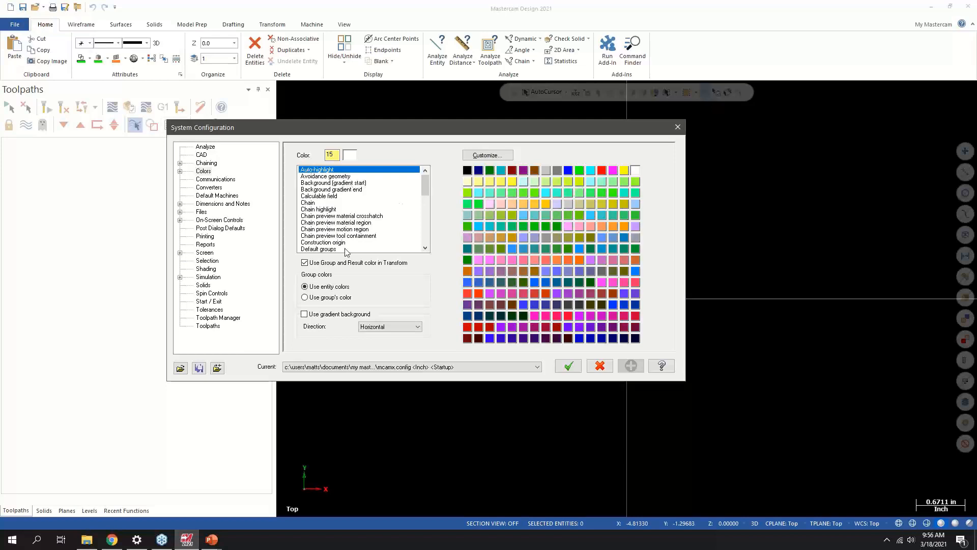
pyautogui.scroll(-6, 355, 218)
pyautogui.scroll(-5, 354, 218)
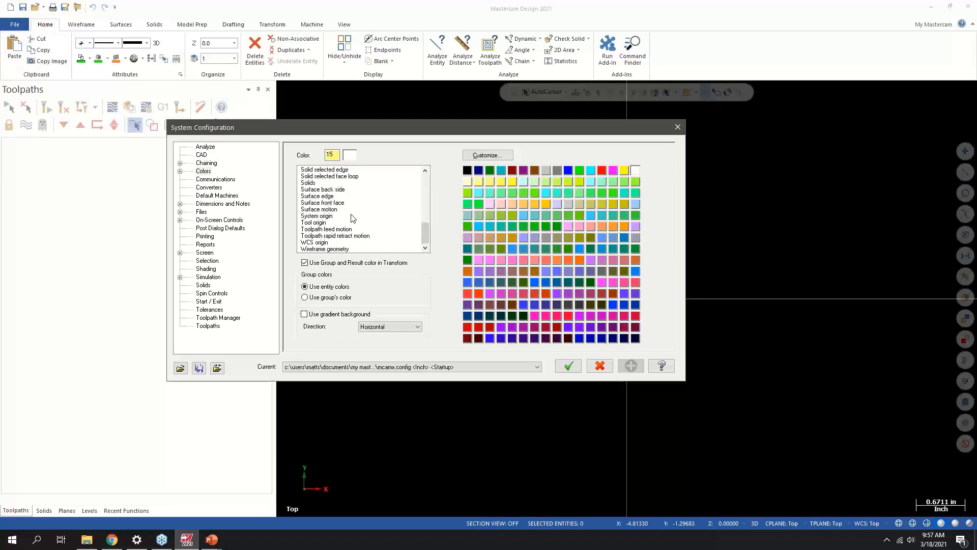
pyautogui.click(320, 249)
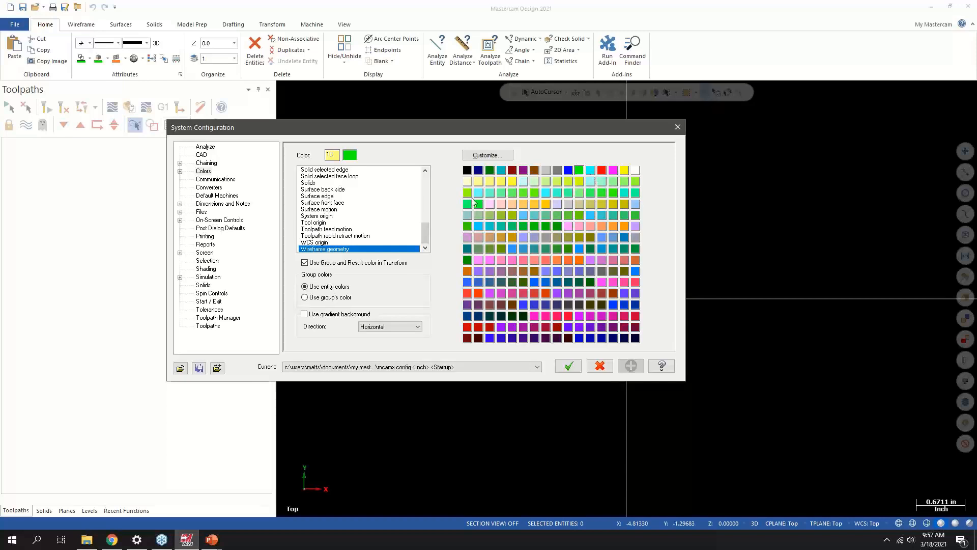
pyautogui.scroll(8, 386, 234)
pyautogui.scroll(2, 389, 236)
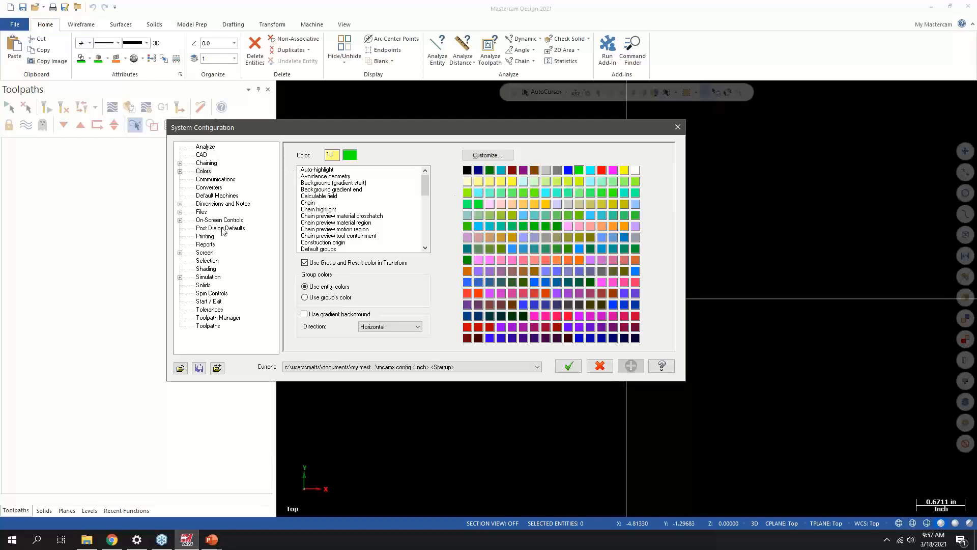
# Step: Review the AutoCAD export versions under Converters without changing them, and display the CAD settings
pyautogui.click(209, 189)
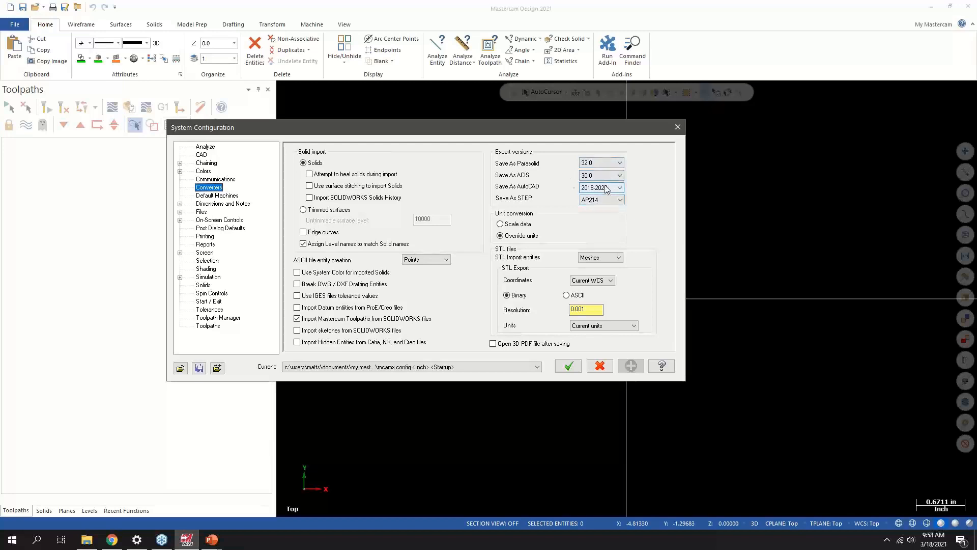
pyautogui.click(607, 188)
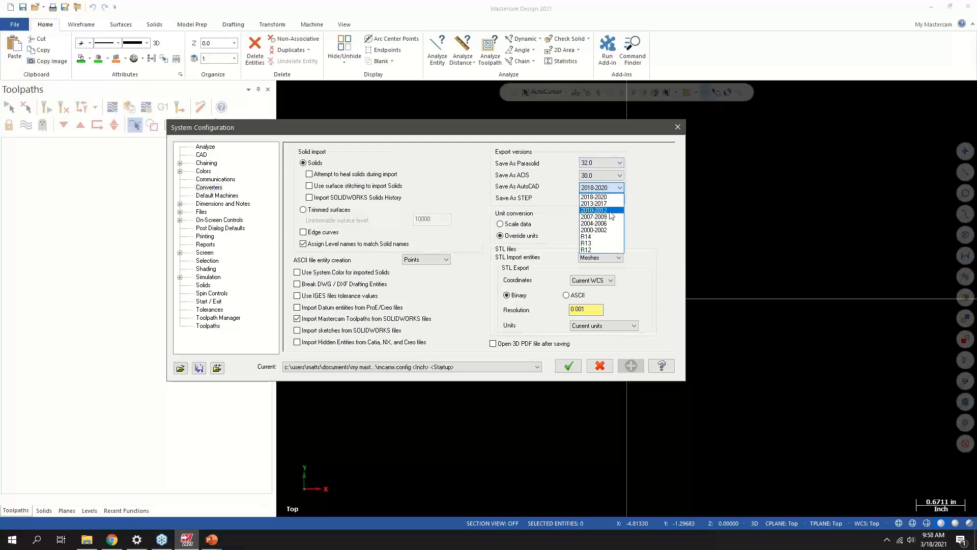
pyautogui.click(675, 239)
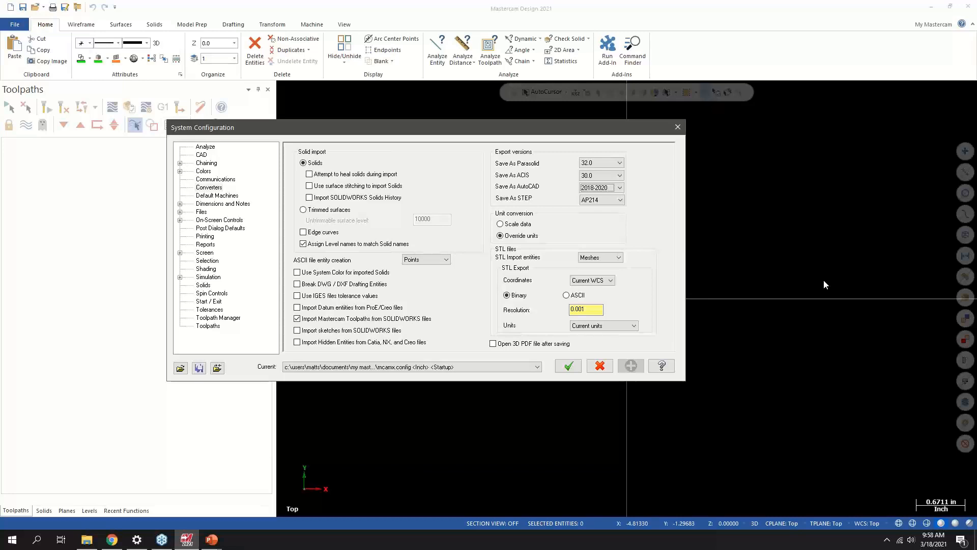
pyautogui.click(202, 155)
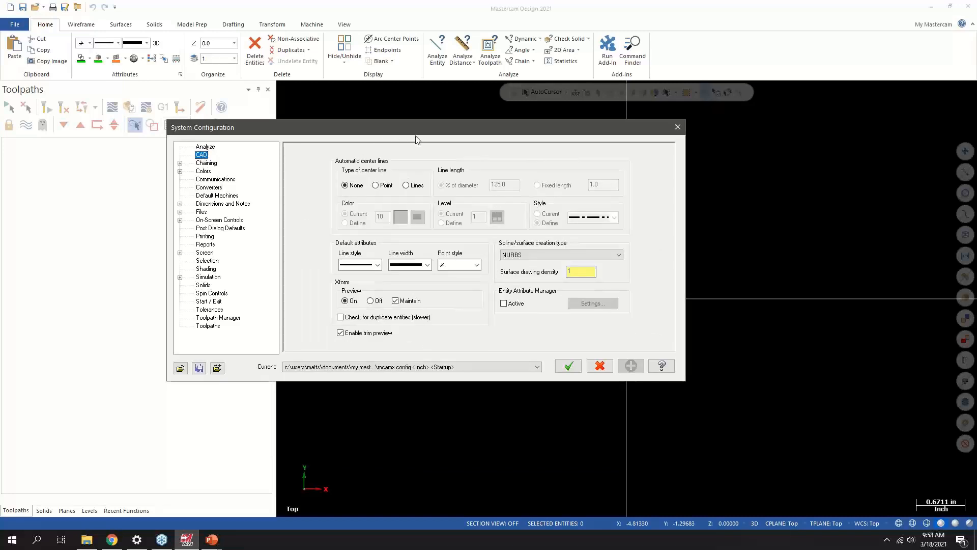
# Step: Review the available default line styles and line widths in the CAD settings without changing them
pyautogui.click(377, 265)
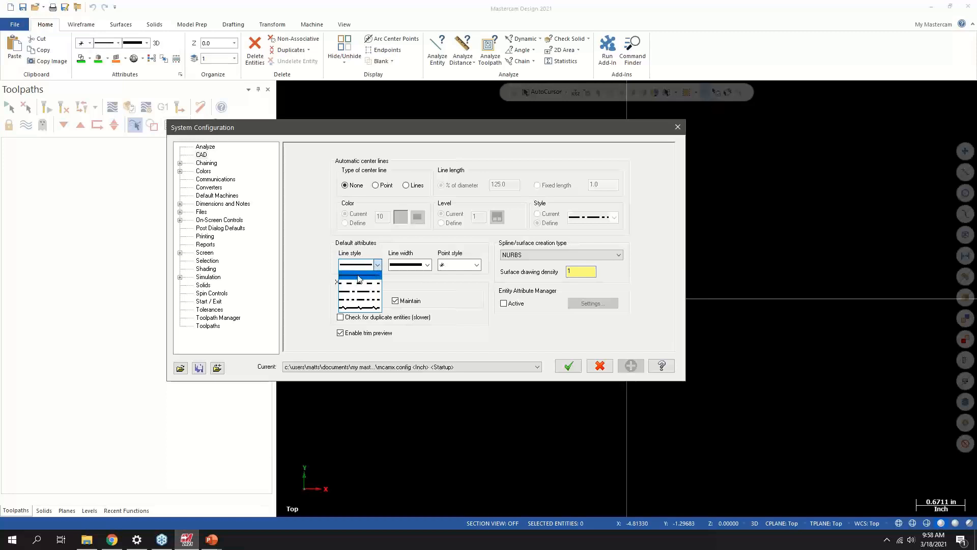
pyautogui.click(428, 265)
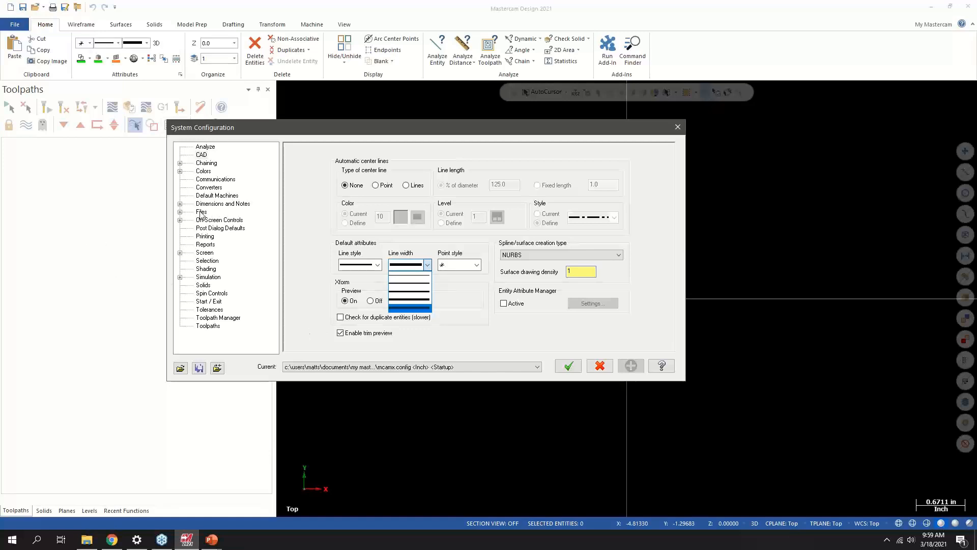
pyautogui.press('Return')
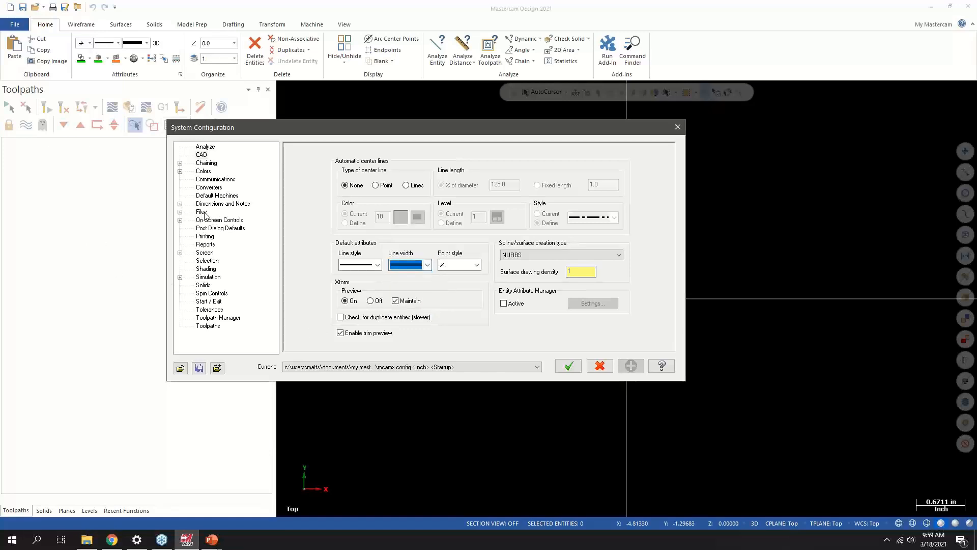
# Step: Display the AutoSave / Backup settings under Files, turn on AutoSave and select its interval value
pyautogui.click(201, 212)
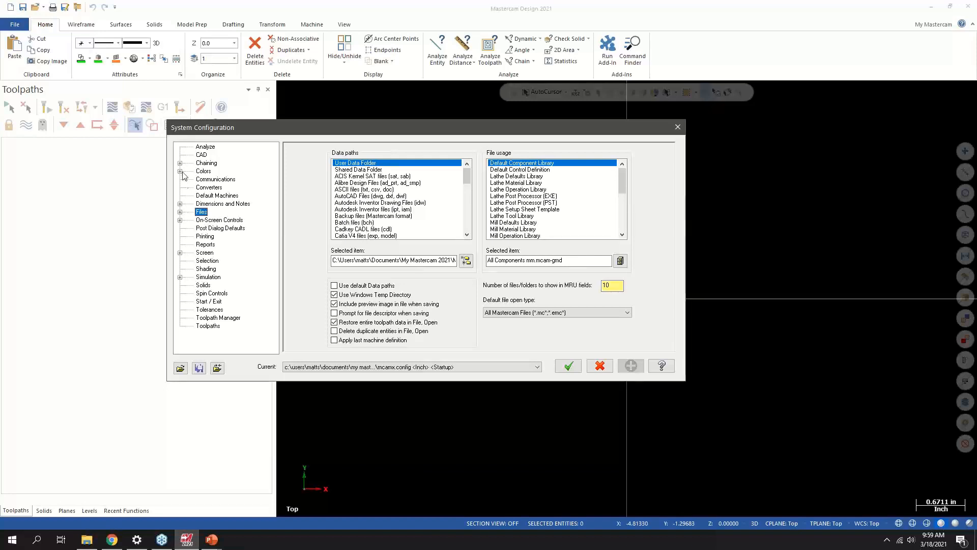
pyautogui.click(179, 212)
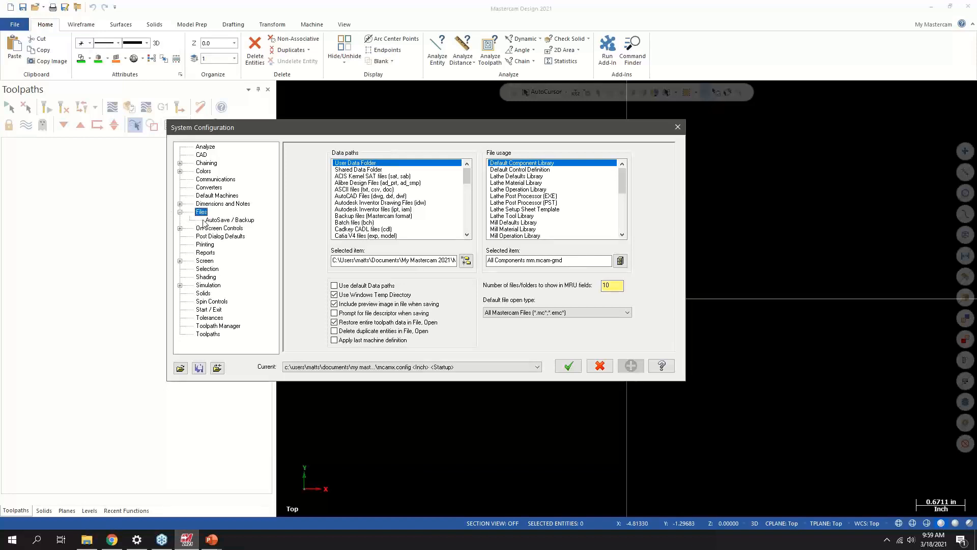
pyautogui.click(229, 221)
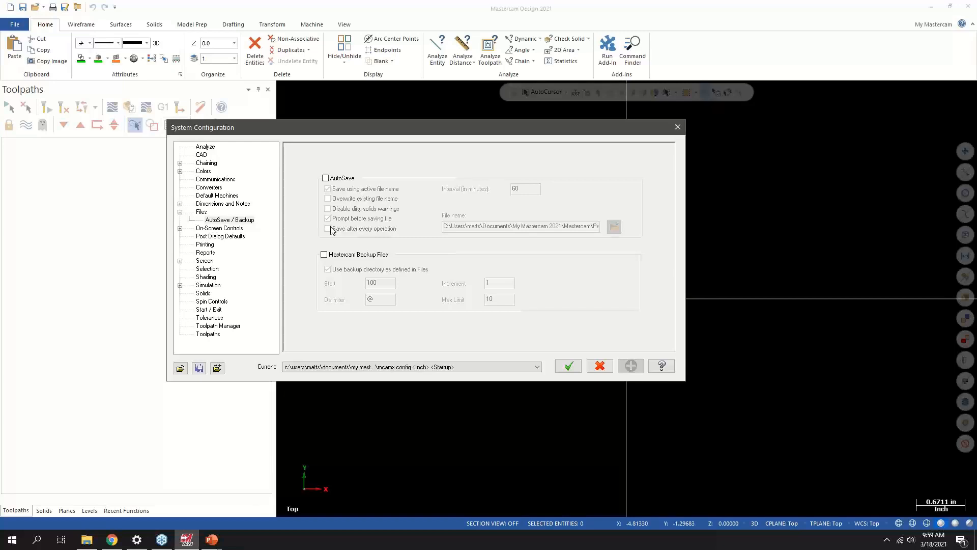
pyautogui.click(325, 178)
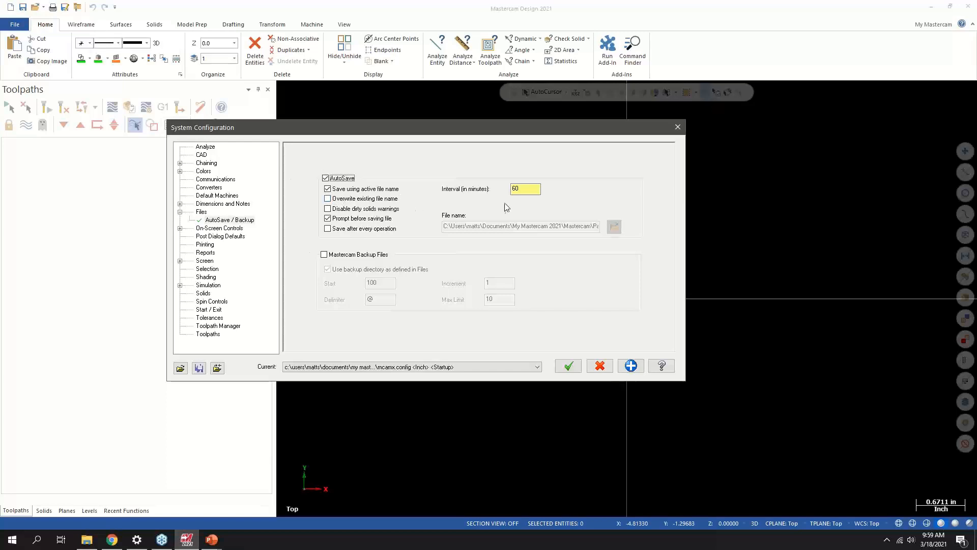
pyautogui.doubleClick(520, 189)
# Step: Review the Screen settings and their View options, and close the System Configuration without accepting it
pyautogui.click(204, 261)
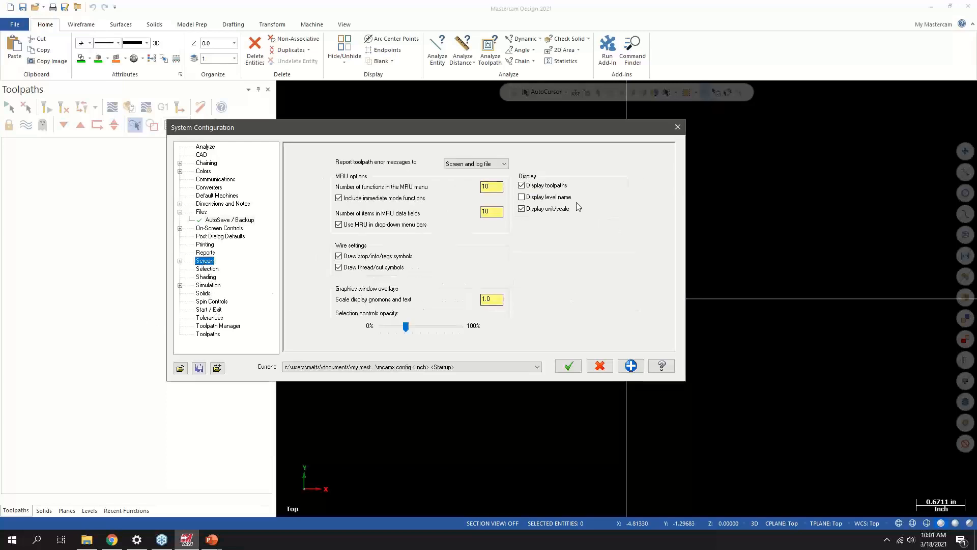
pyautogui.click(180, 261)
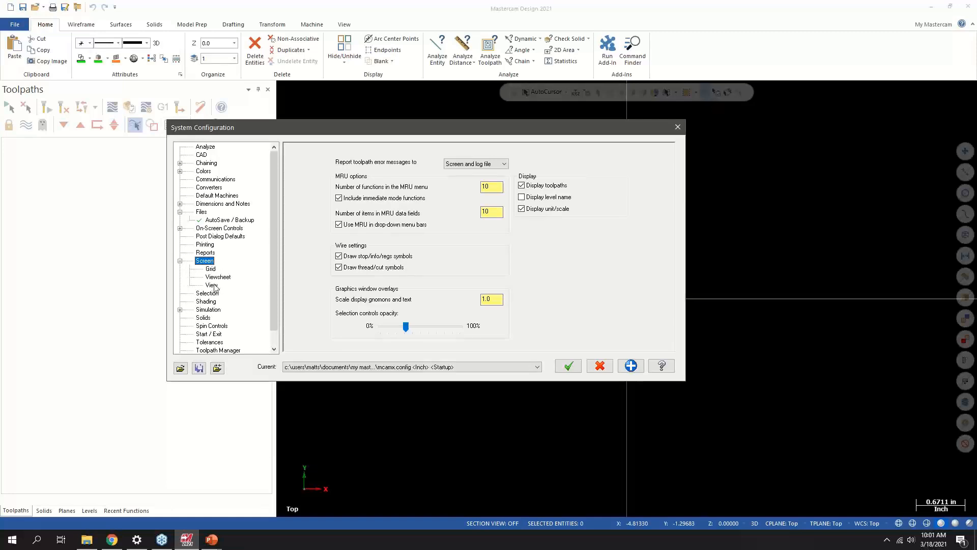
pyautogui.click(212, 286)
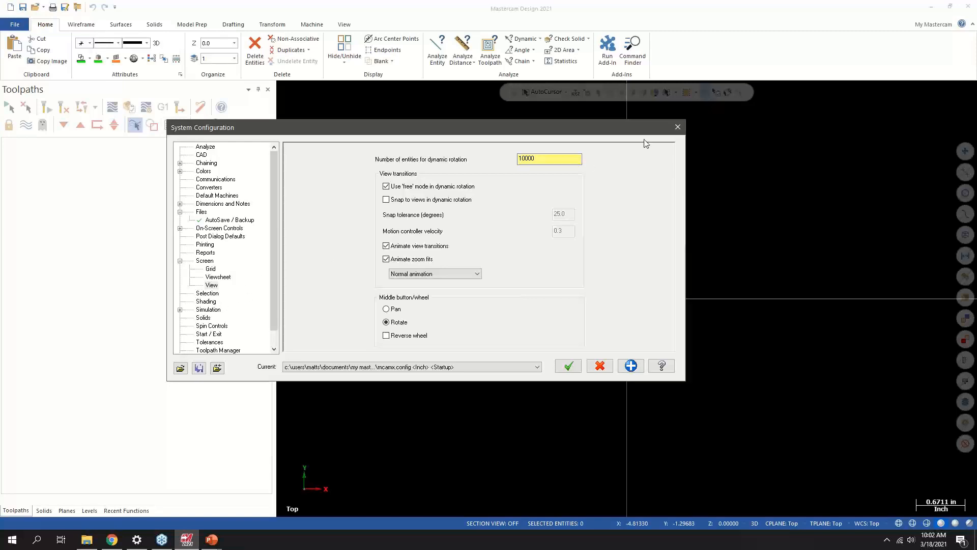
pyautogui.click(677, 128)
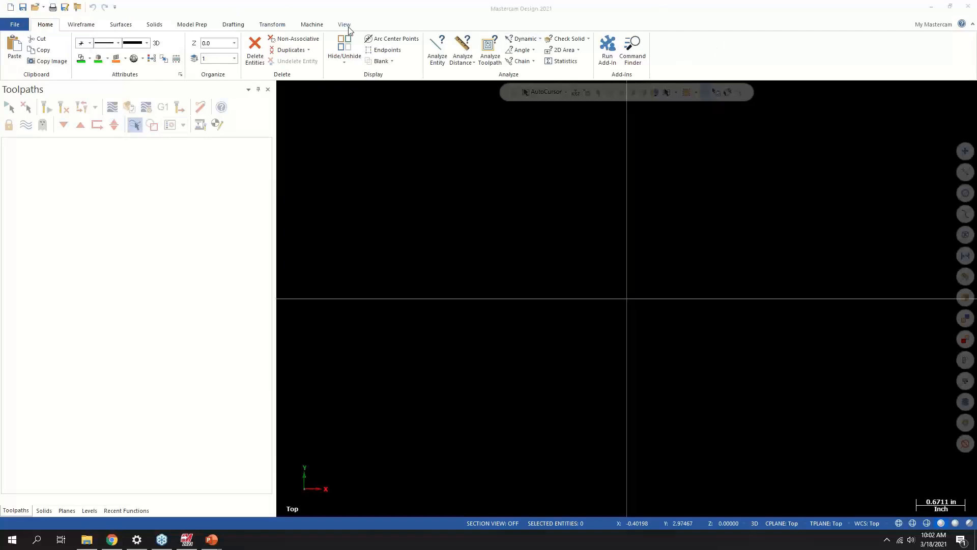
pyautogui.click(706, 52)
pyautogui.rightClick(706, 54)
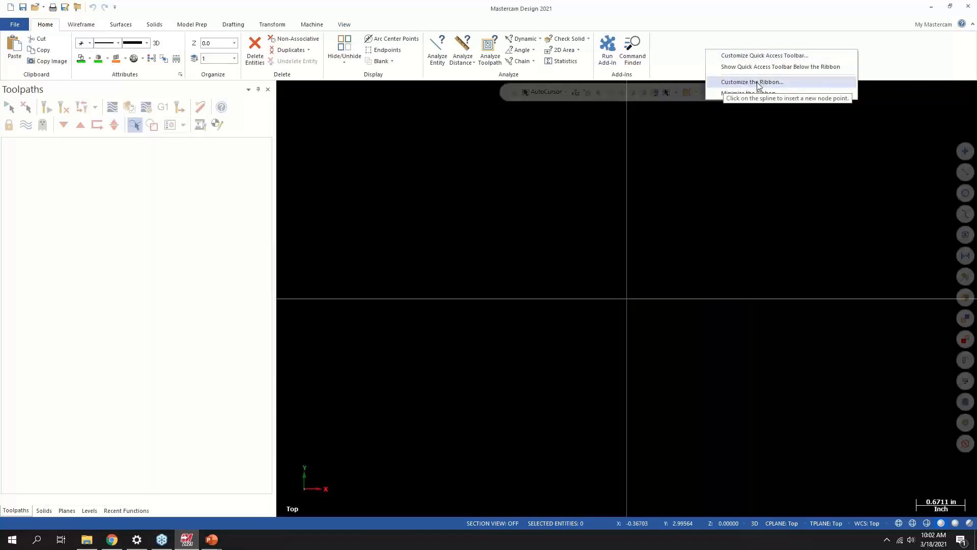
pyautogui.click(14, 25)
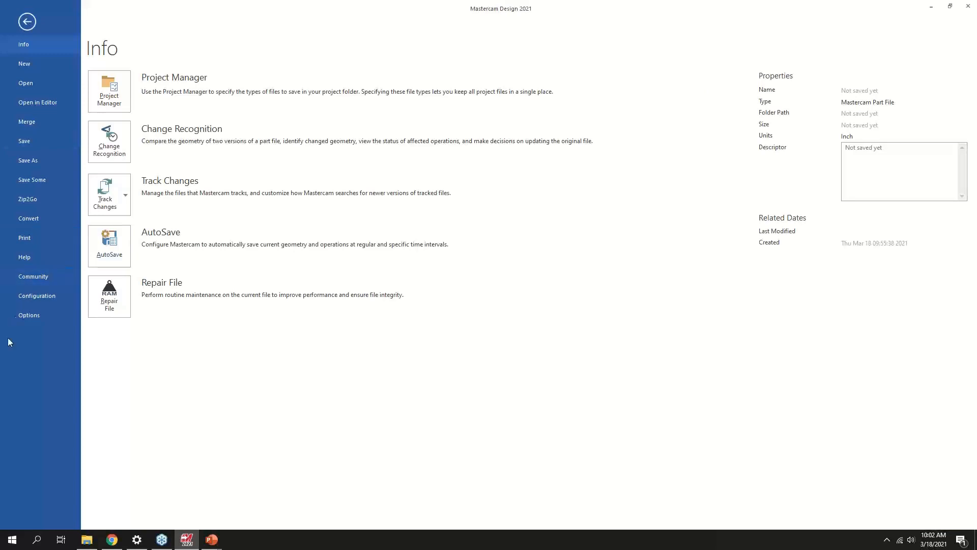
pyautogui.click(29, 316)
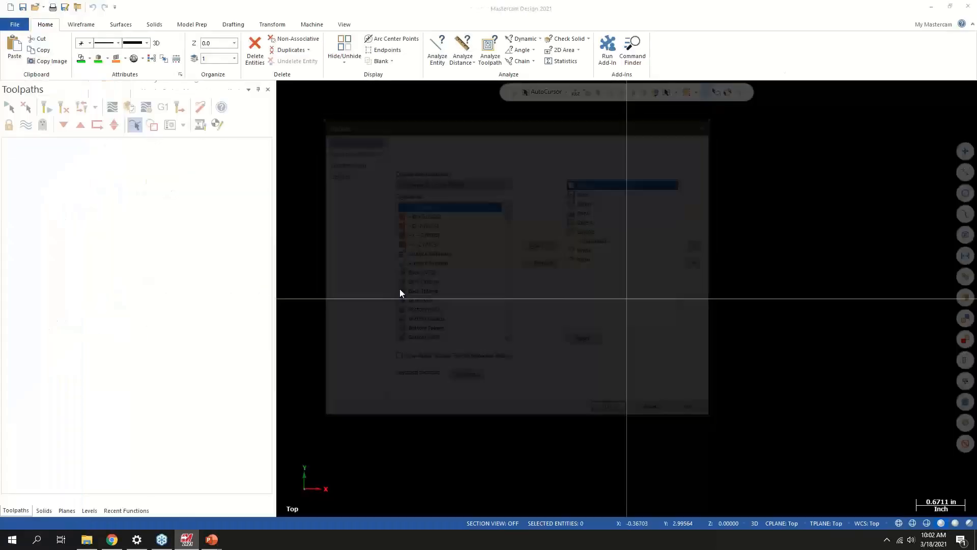
pyautogui.moveTo(408, 126); pyautogui.dragTo(283, 136)
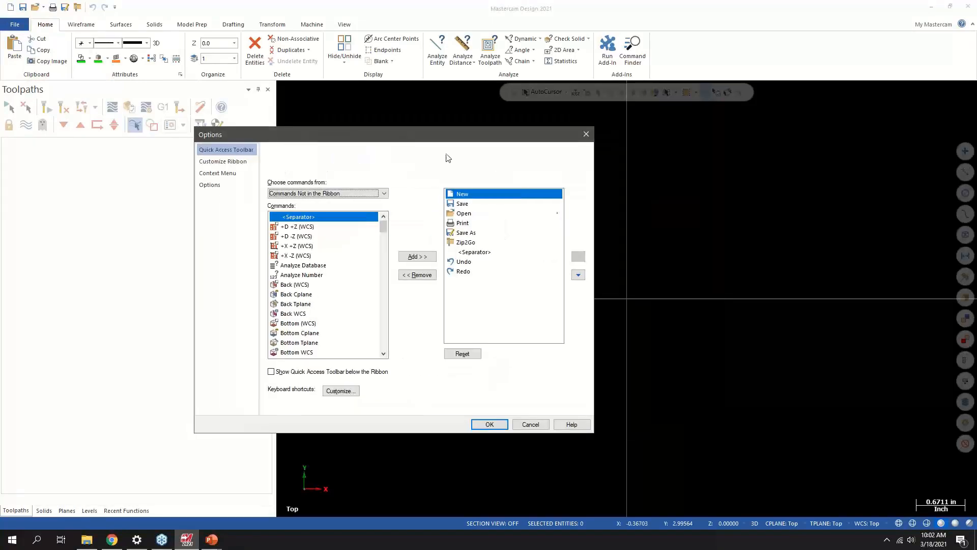
pyautogui.click(586, 134)
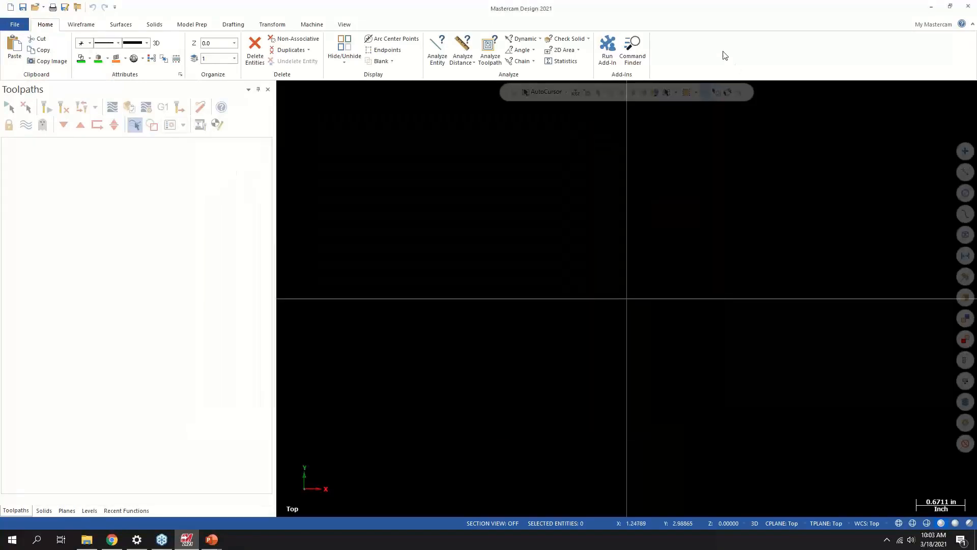
# Step: Open the ribbon customization options and review the Quick Access Toolbar's command lists
pyautogui.rightClick(725, 55)
pyautogui.click(757, 82)
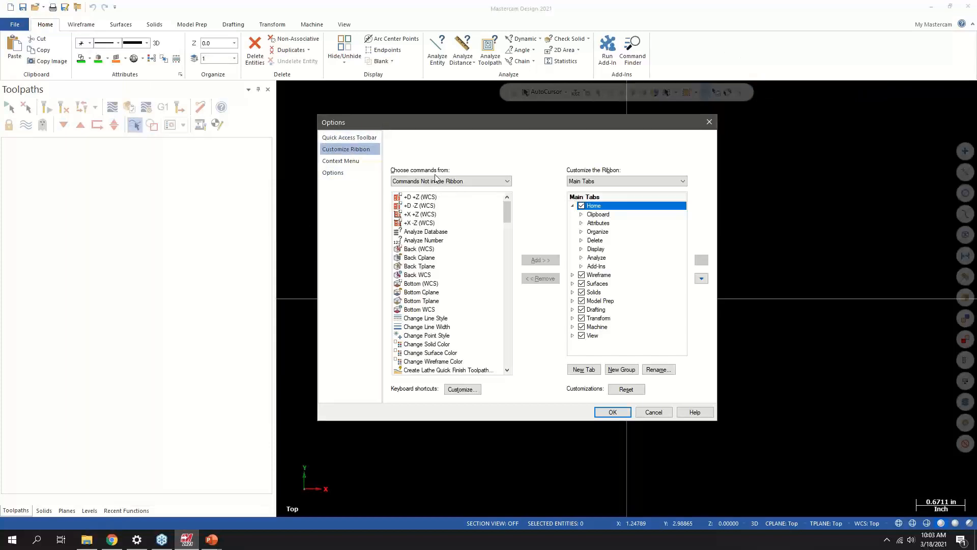
pyautogui.moveTo(393, 128); pyautogui.dragTo(335, 130)
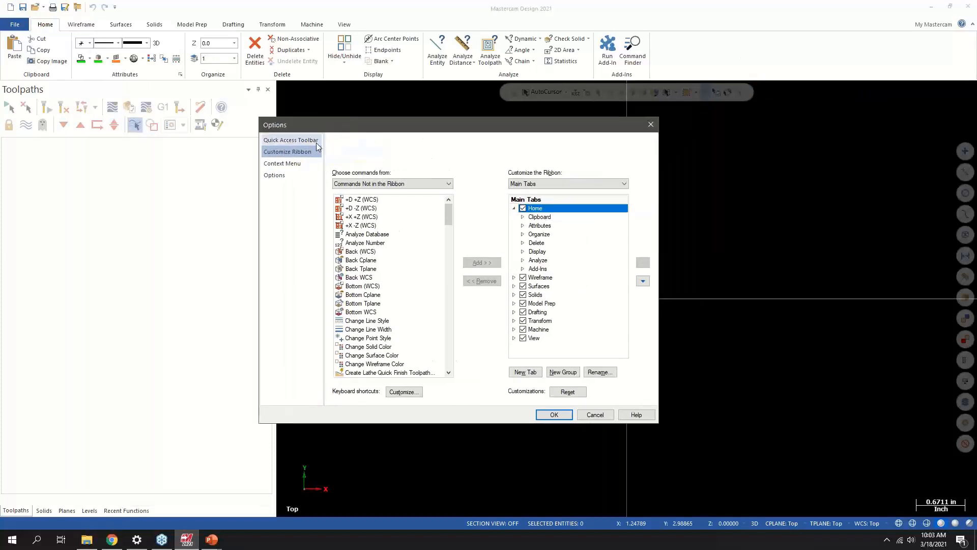
pyautogui.click(315, 142)
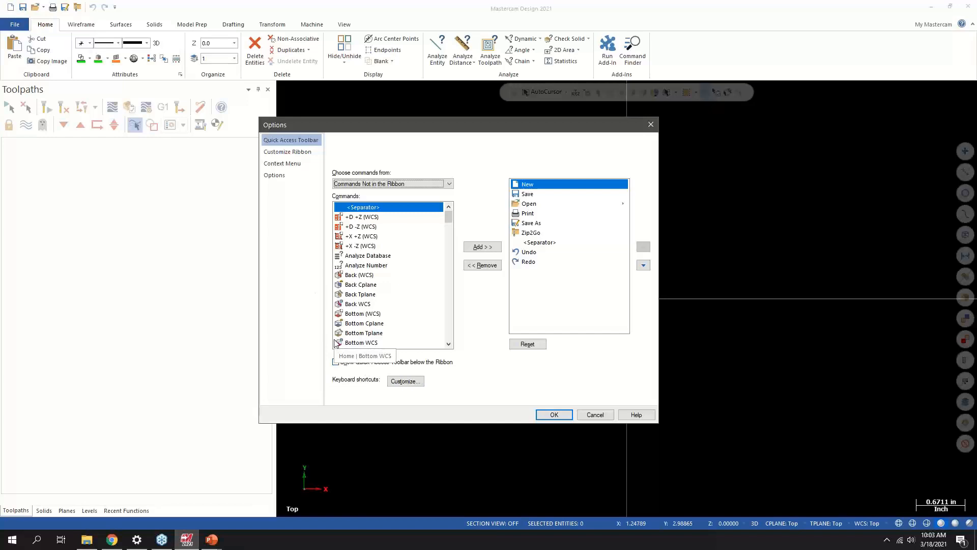
# Step: Return to the Customize Ribbon settings and expand the Wireframe and Surfaces tabs to examine their groups
pyautogui.click(286, 151)
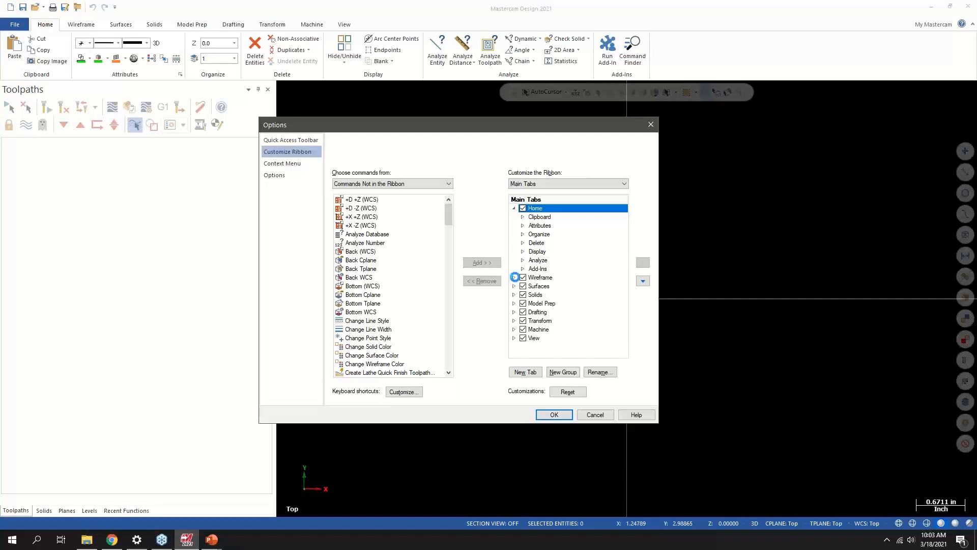
pyautogui.click(514, 277)
pyautogui.scroll(-2, 529, 293)
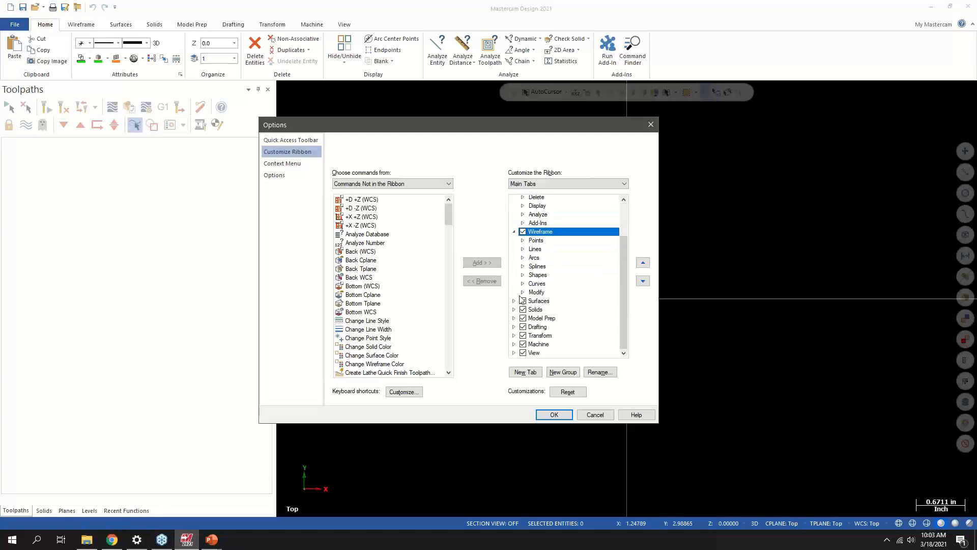
pyautogui.click(514, 302)
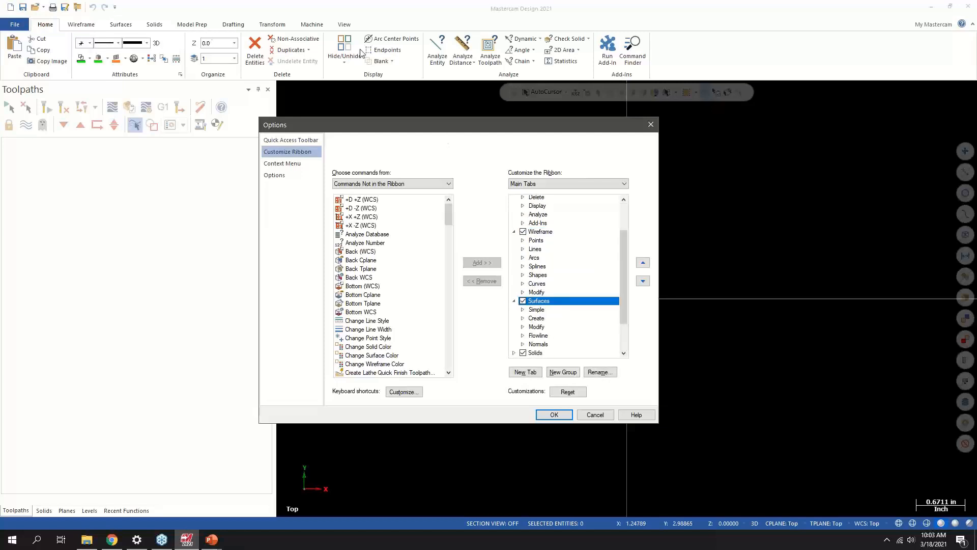
pyautogui.scroll(-2, 575, 289)
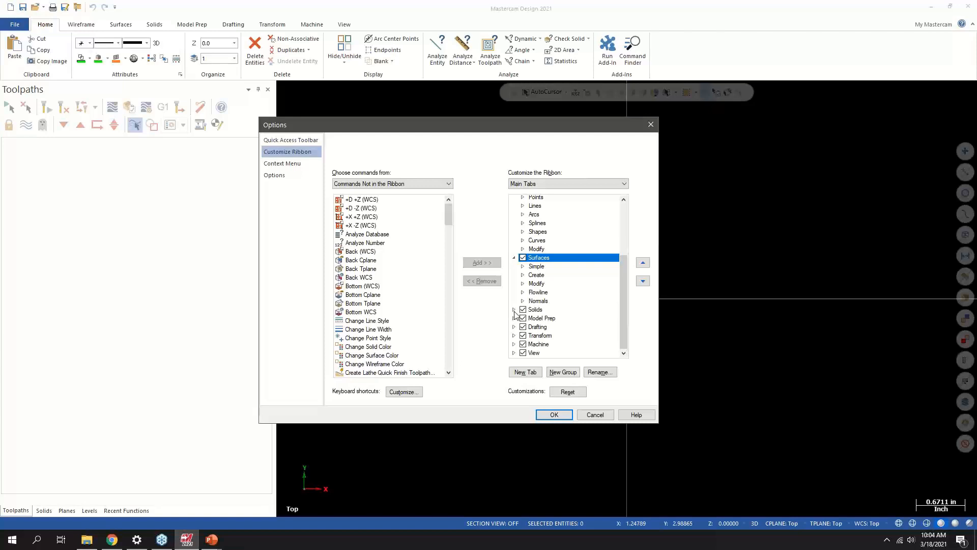
# Step: Compare the Tool Tabs and All Tabs listings, and examine the Display group in the Surfaces Selection tools
pyautogui.click(530, 185)
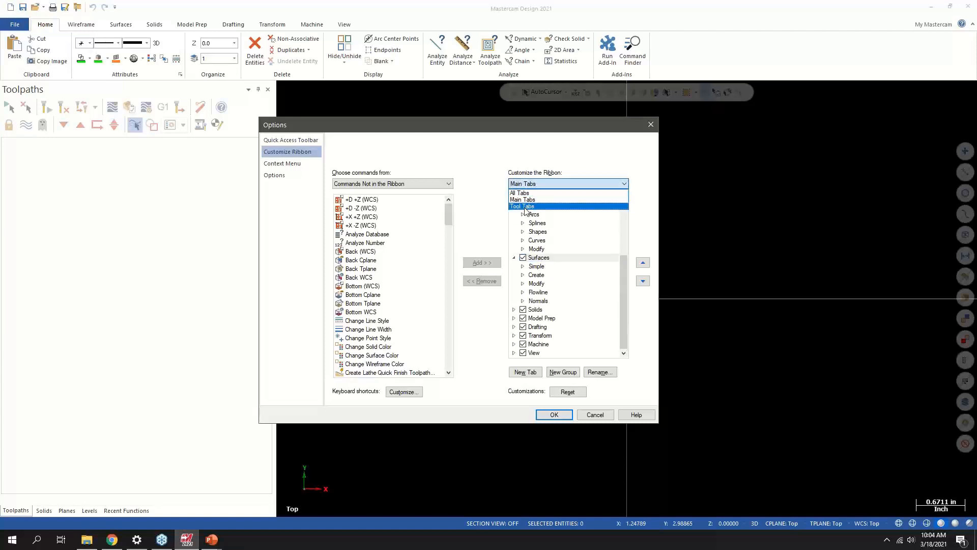
pyautogui.click(526, 207)
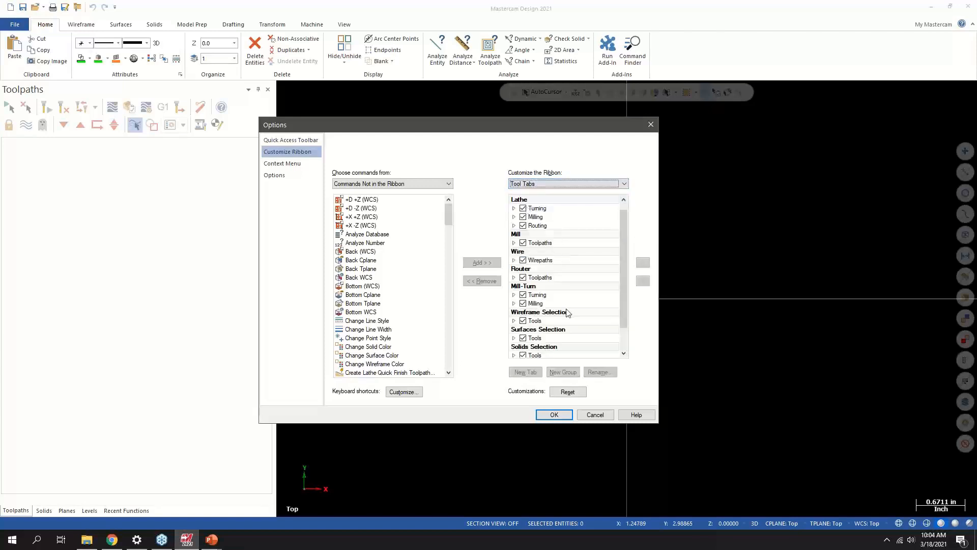
pyautogui.click(540, 185)
pyautogui.click(526, 192)
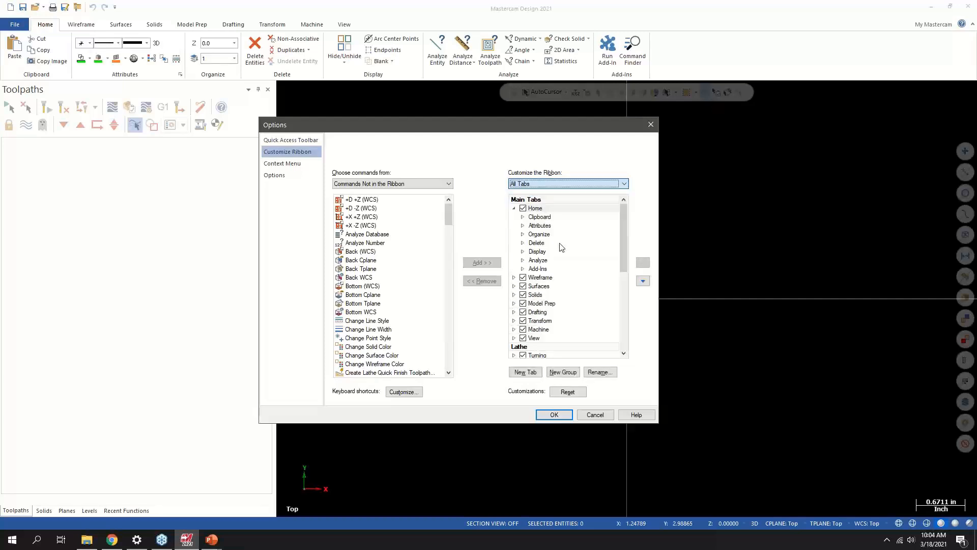
pyautogui.scroll(-8, 537, 251)
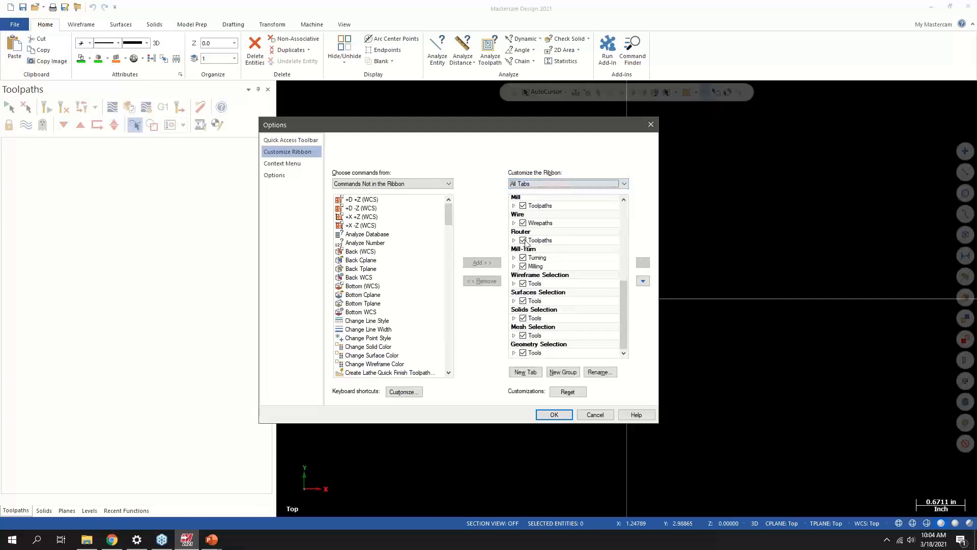
pyautogui.click(513, 301)
pyautogui.click(522, 309)
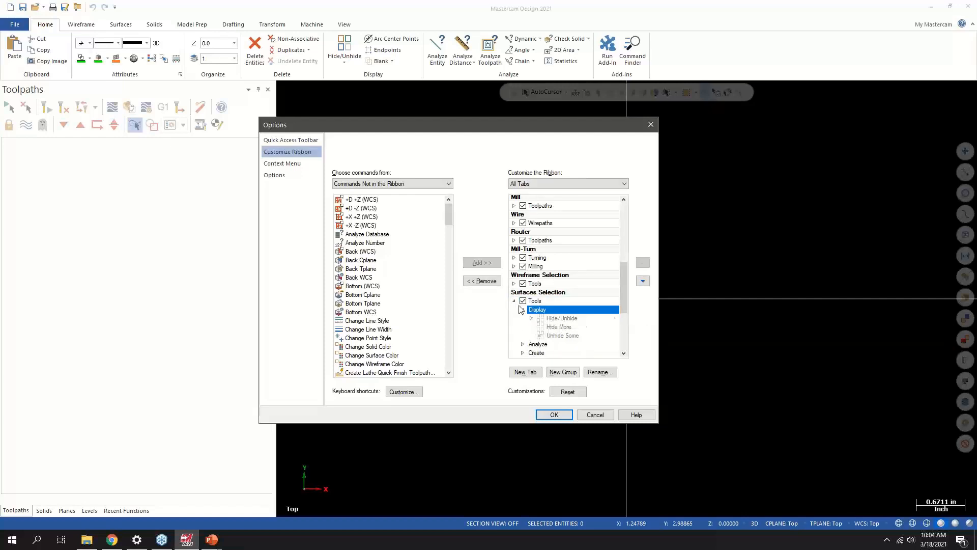
pyautogui.click(514, 302)
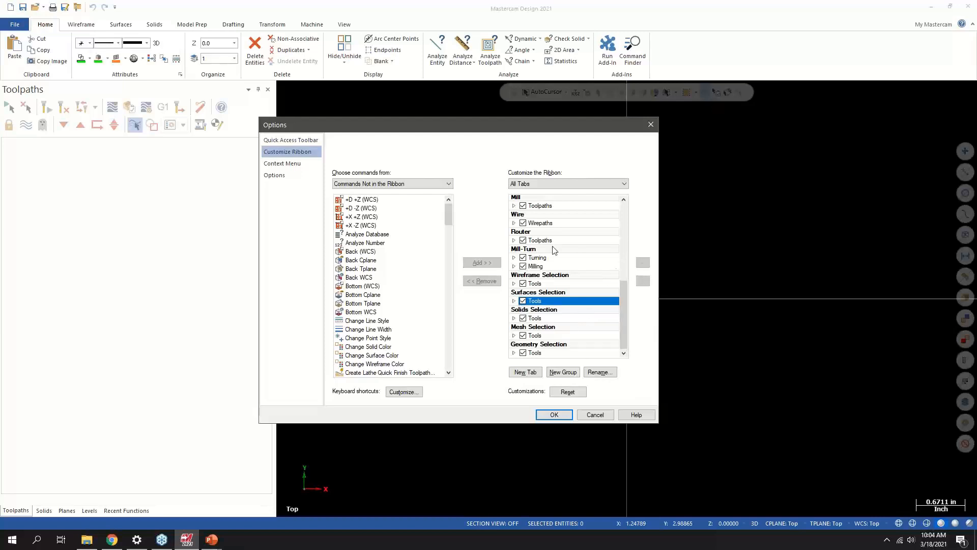
# Step: Keep All Tabs listed and add a new custom tab after Tools under Surfaces Selection
pyautogui.click(536, 184)
pyautogui.click(536, 192)
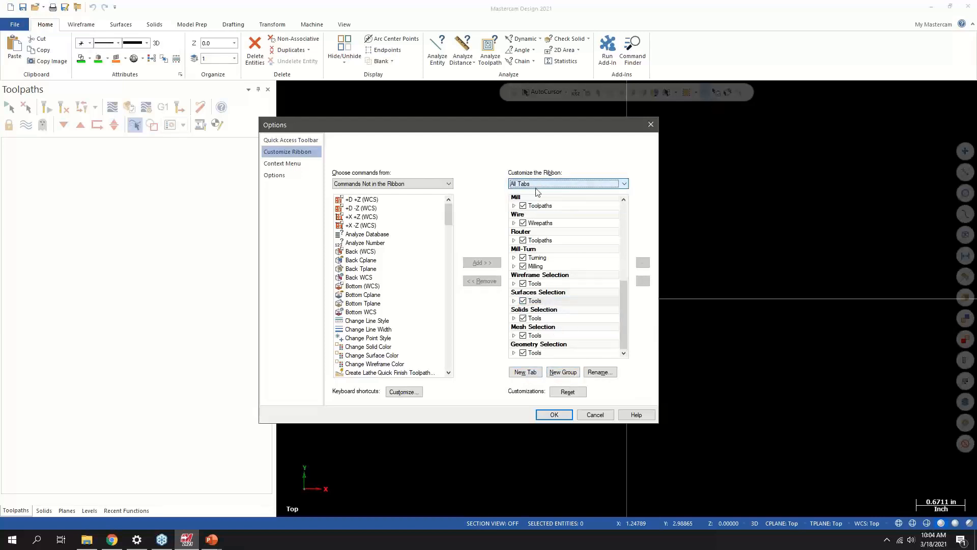
pyautogui.click(521, 377)
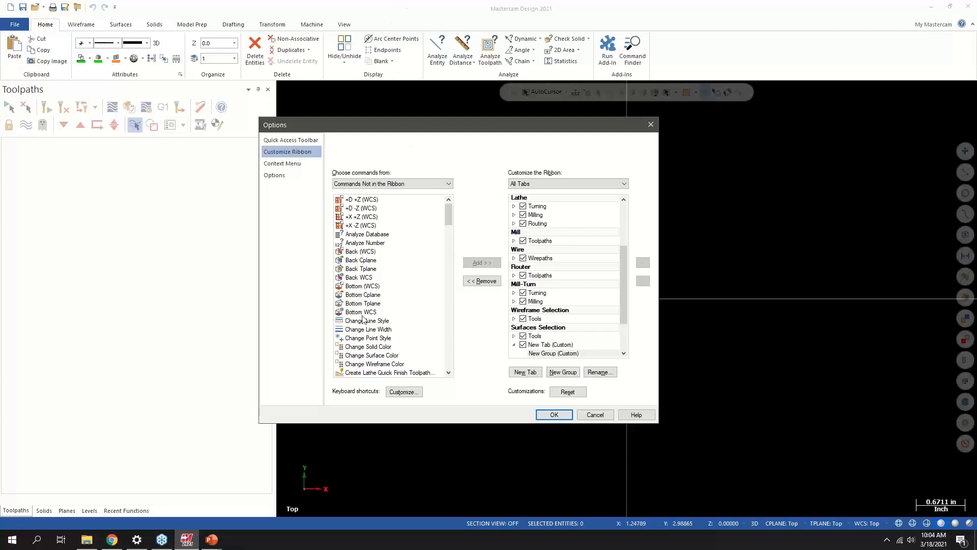
# Step: List the Selection category of available commands and browse through it to the Quick Mask commands
pyautogui.click(362, 184)
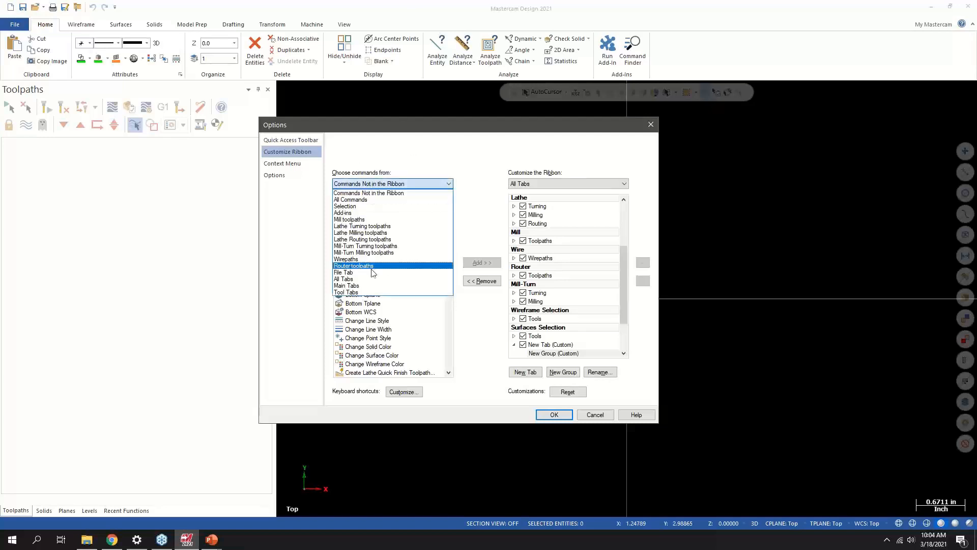
pyautogui.click(357, 206)
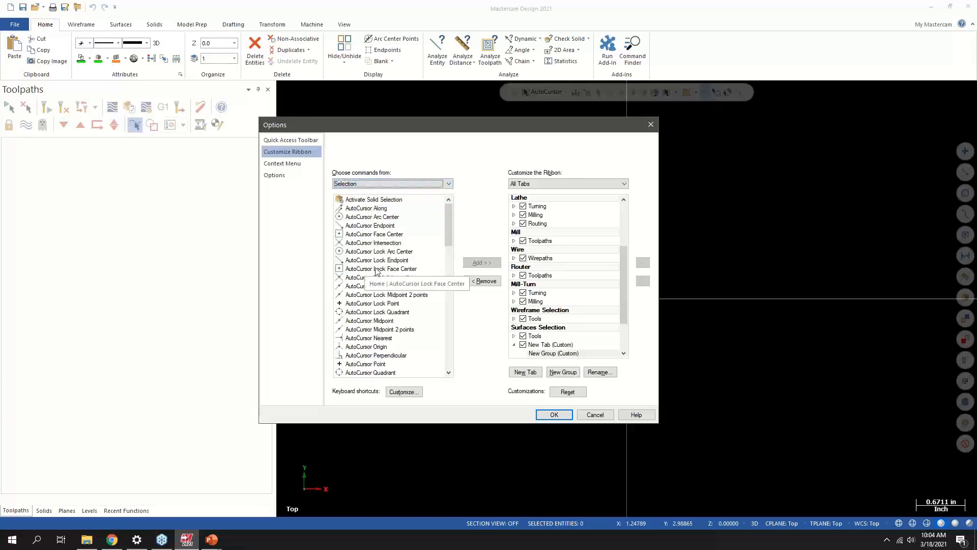
pyautogui.scroll(-7, 412, 286)
pyautogui.scroll(-6, 412, 286)
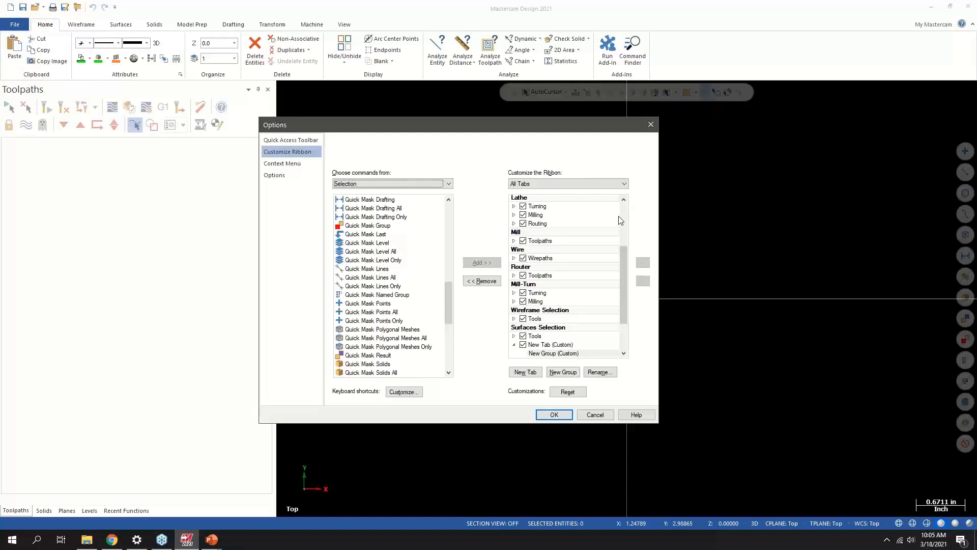
# Step: Open the custom group's rename dialog, cancel it, and delete the group from the custom tab under Surfaces Selection
pyautogui.click(552, 355)
pyautogui.rightClick(552, 355)
pyautogui.click(574, 387)
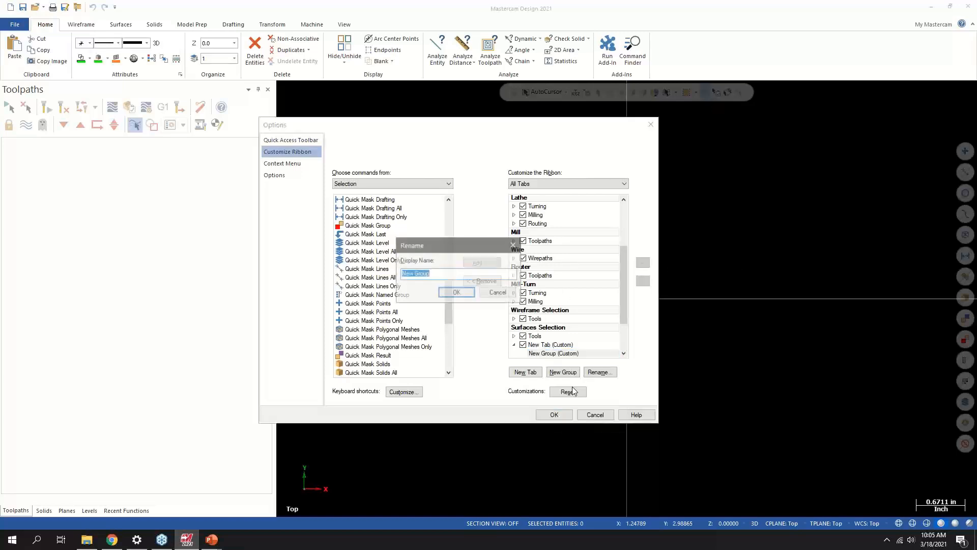
pyautogui.click(489, 294)
pyautogui.rightClick(543, 352)
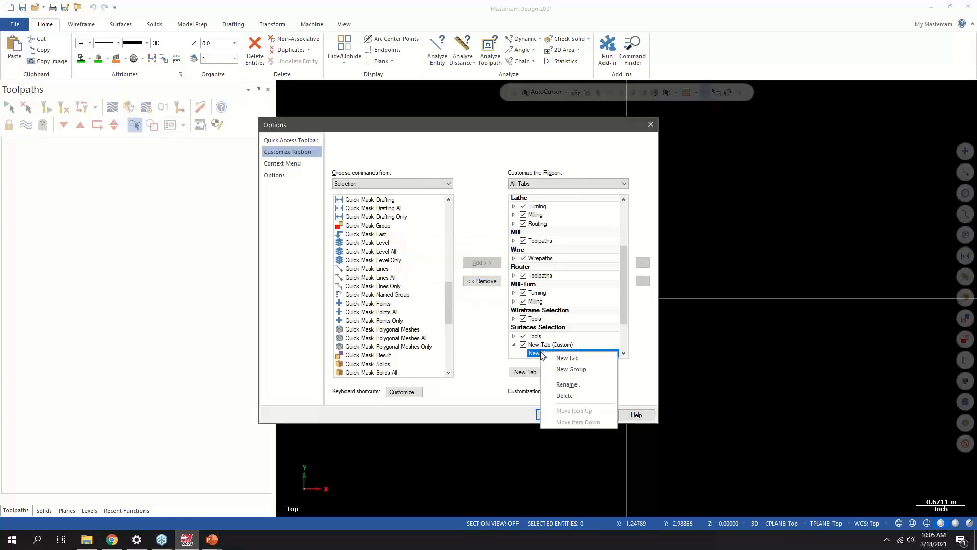
pyautogui.click(567, 398)
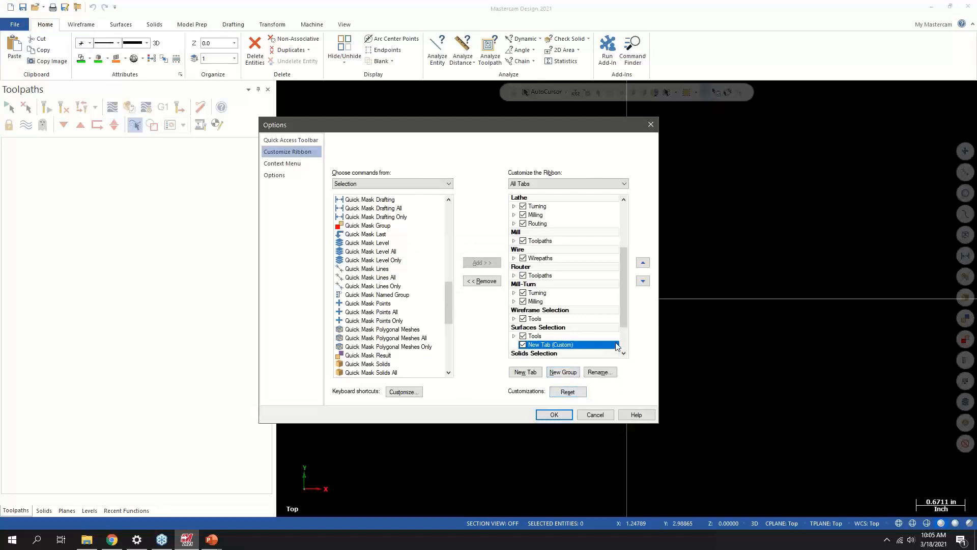
# Step: Open the Context Menu customization settings and examine the available command categories alongside the current menu entries
pyautogui.click(281, 163)
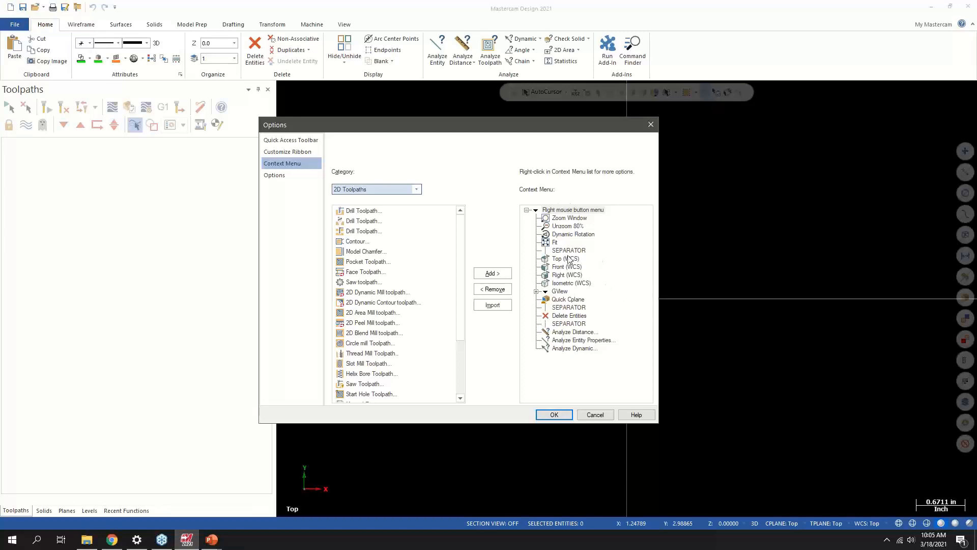
pyautogui.click(567, 350)
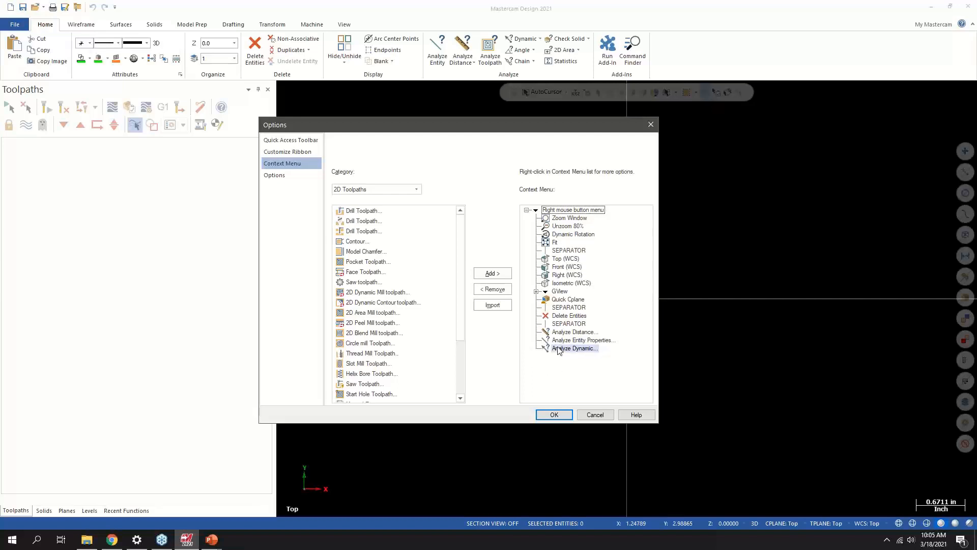
pyautogui.click(418, 191)
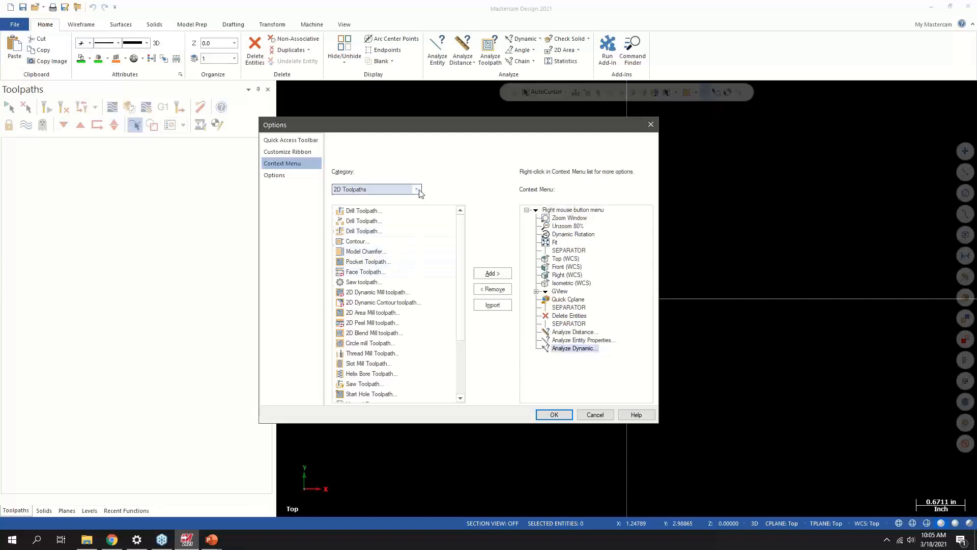
pyautogui.click(419, 190)
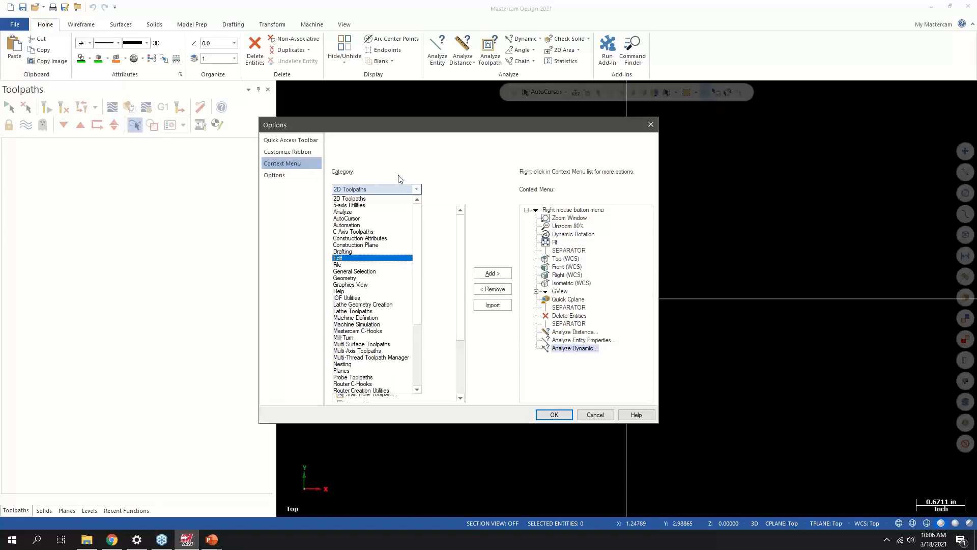
pyautogui.click(444, 190)
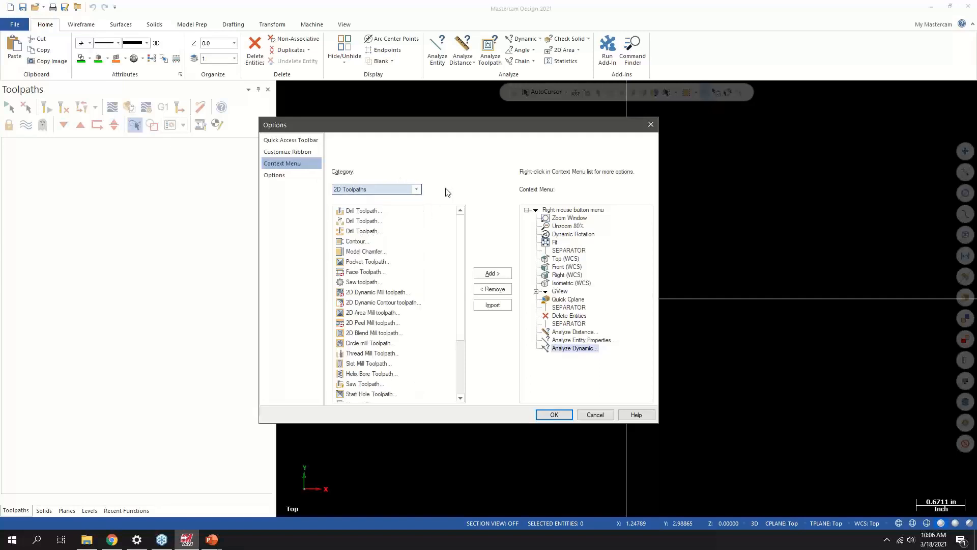
pyautogui.click(417, 189)
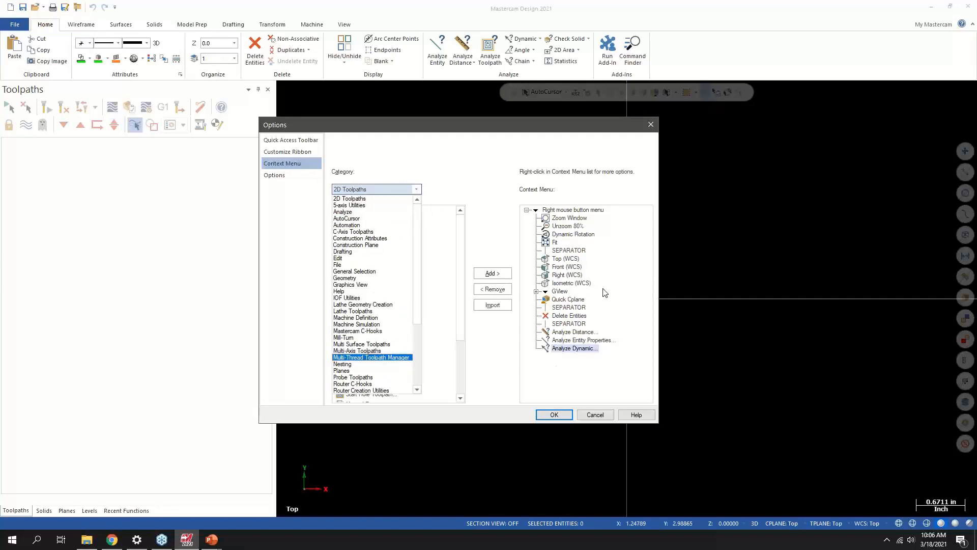
# Step: Examine the editing options for the separator above Analyze Distance and the views inside the context menu's GView submenu
pyautogui.click(568, 325)
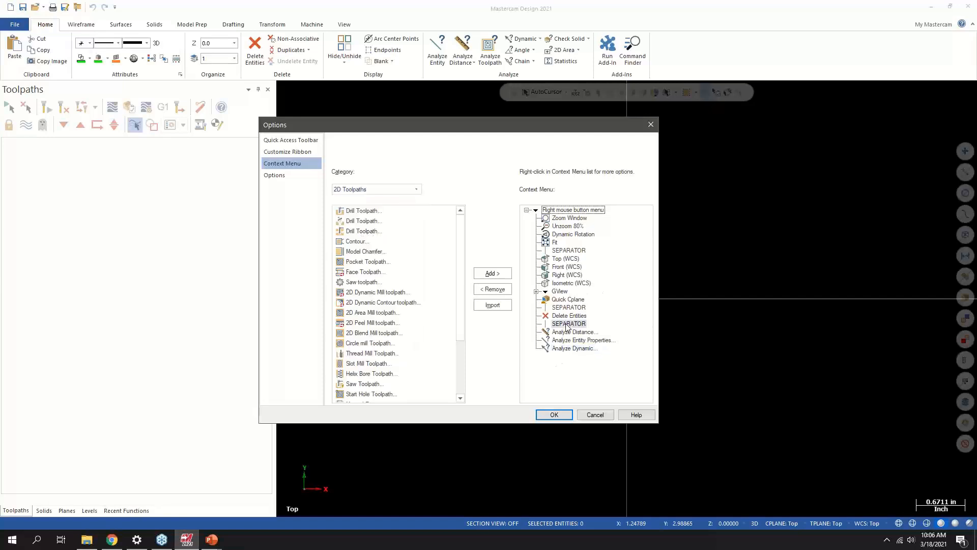
pyautogui.rightClick(567, 326)
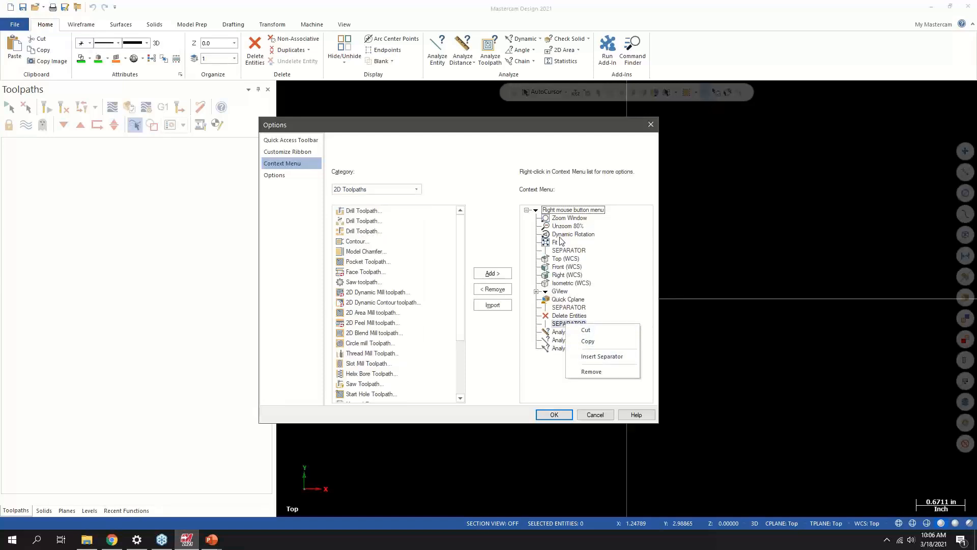
pyautogui.click(570, 284)
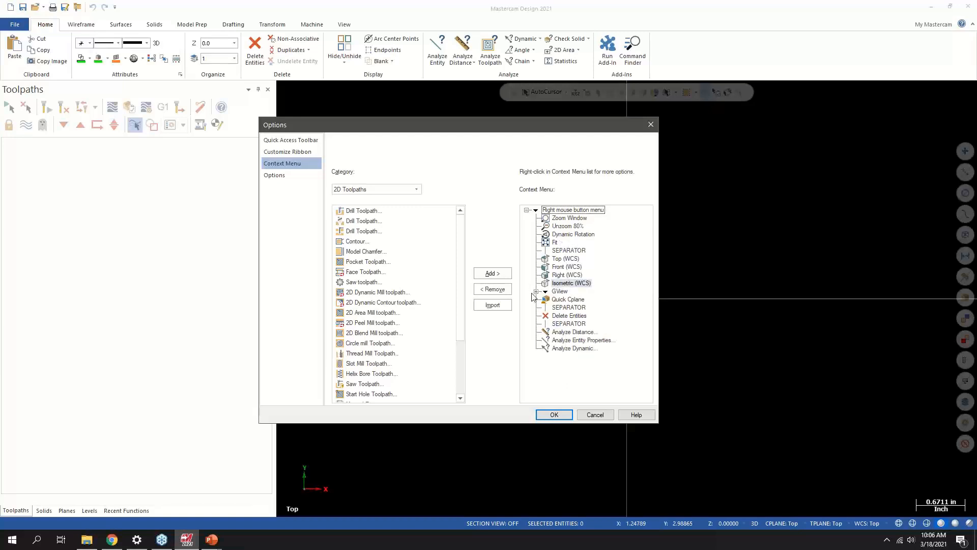
pyautogui.click(537, 291)
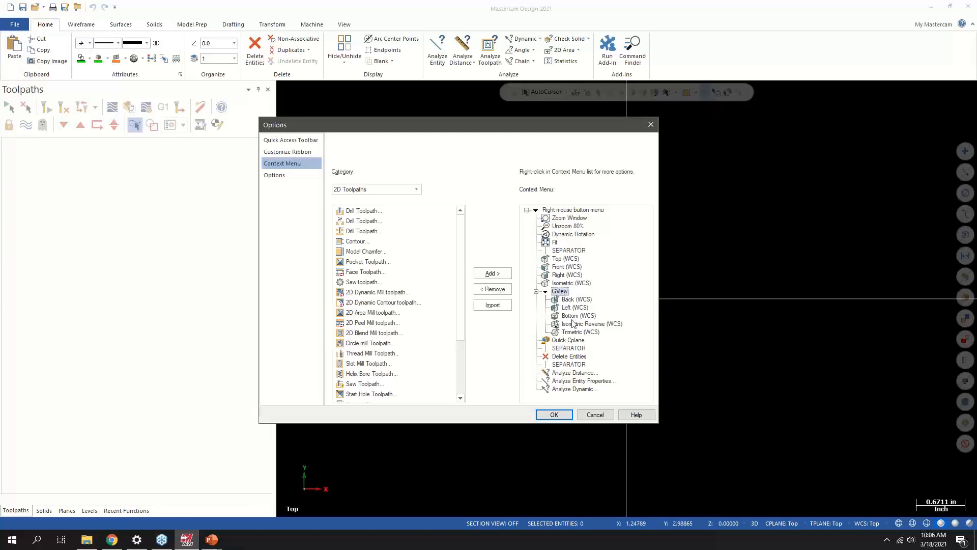
pyautogui.click(536, 292)
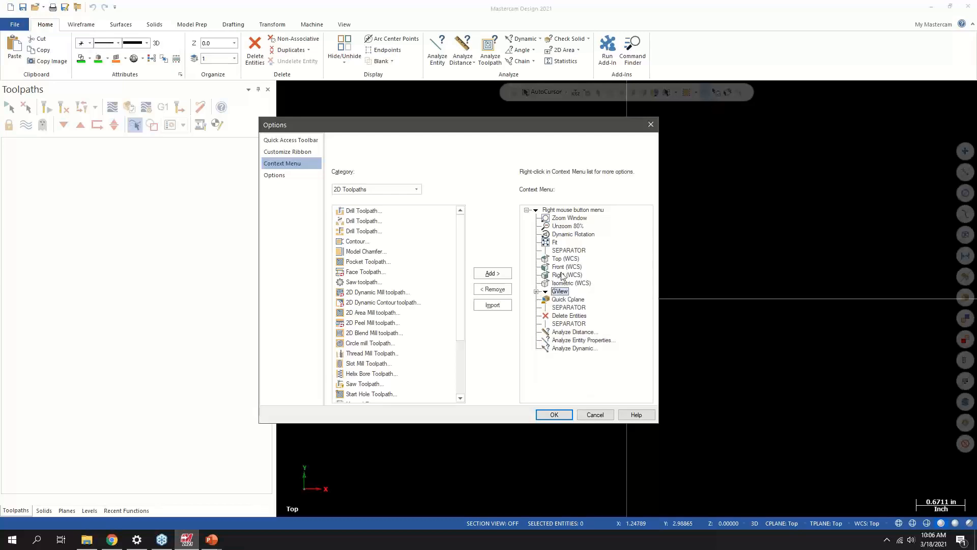
# Step: Review the manager panel, interface and Quick Masks options, recheck Customize Ribbon, and close the settings without applying them
pyautogui.click(283, 176)
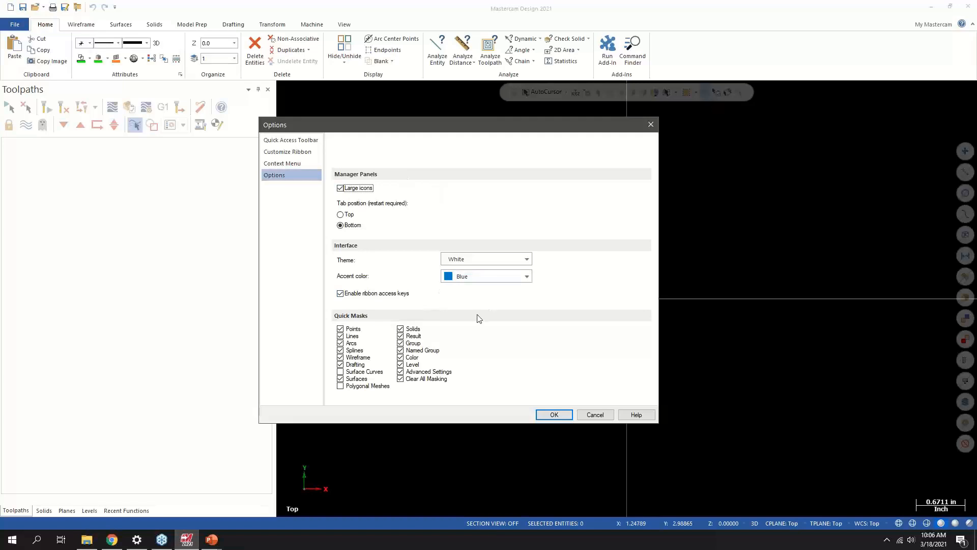
pyautogui.click(291, 152)
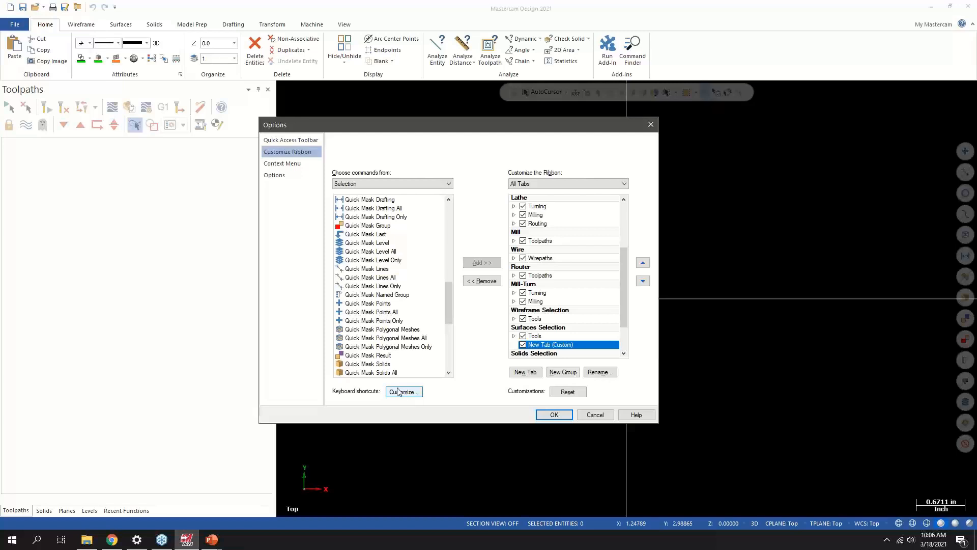
pyautogui.click(279, 175)
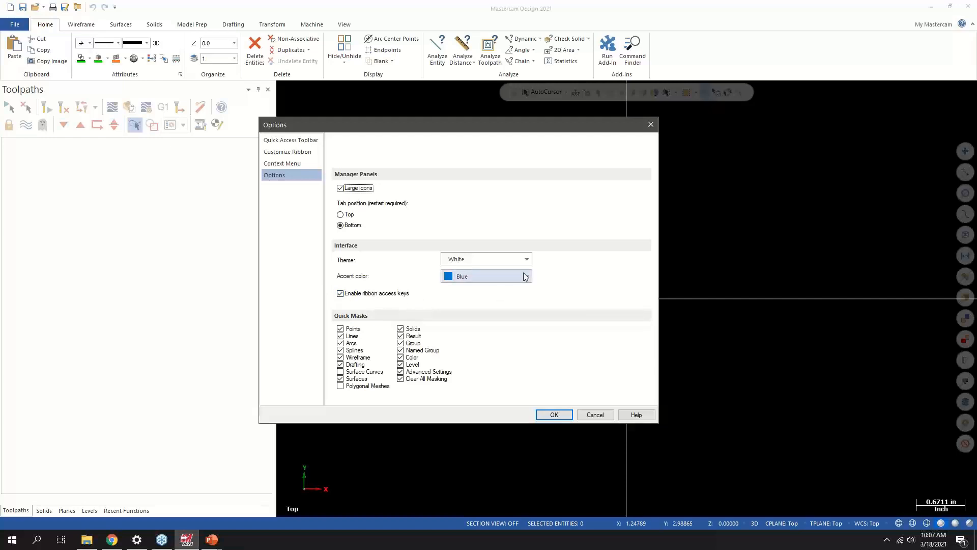
pyautogui.click(651, 125)
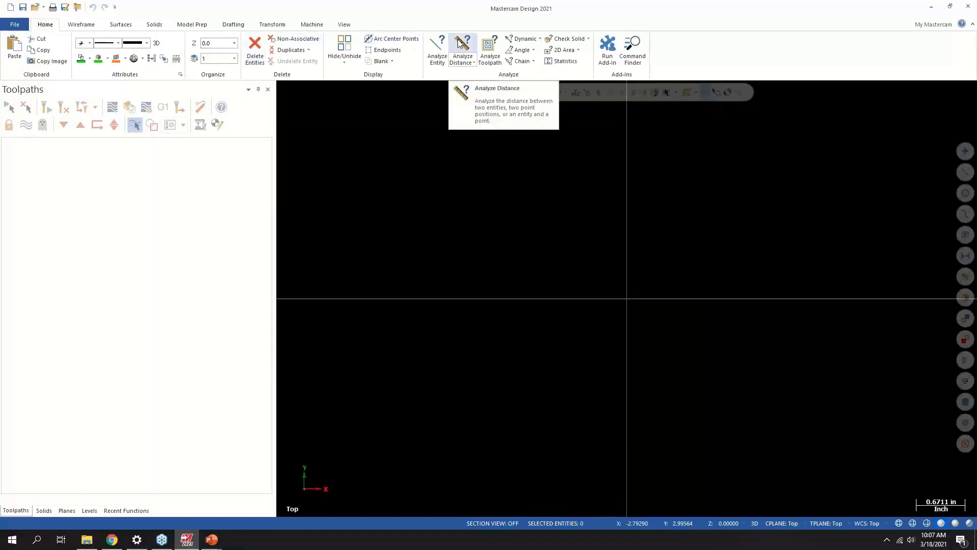
# Step: Display the ribbon access keys, use them to start Line Endpoints from Wireframe, and exit the command
pyautogui.press('alt')
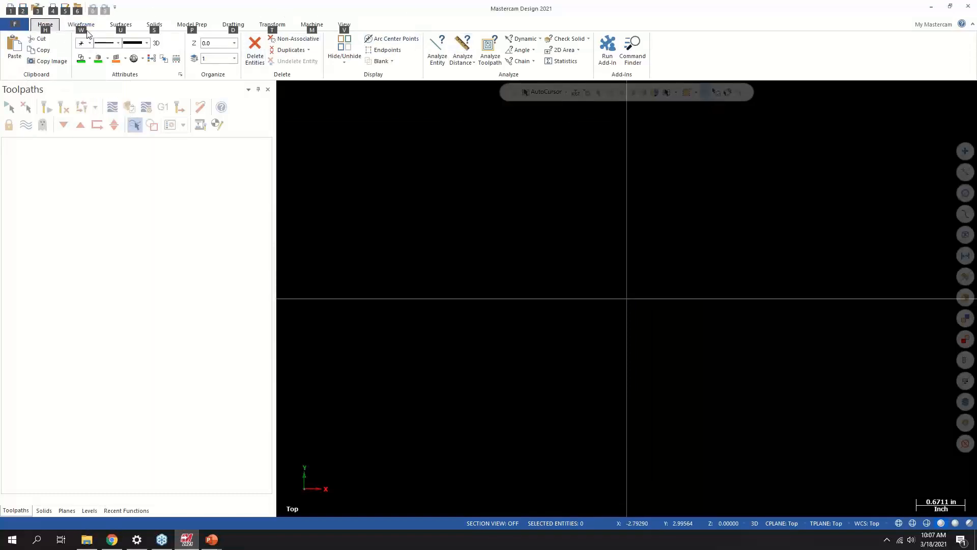
pyautogui.click(87, 26)
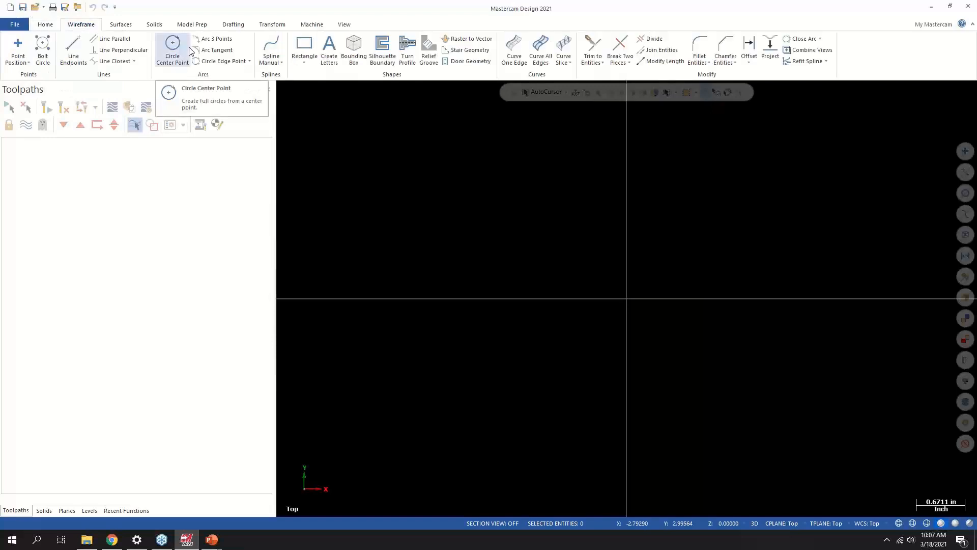
pyautogui.press('alt')
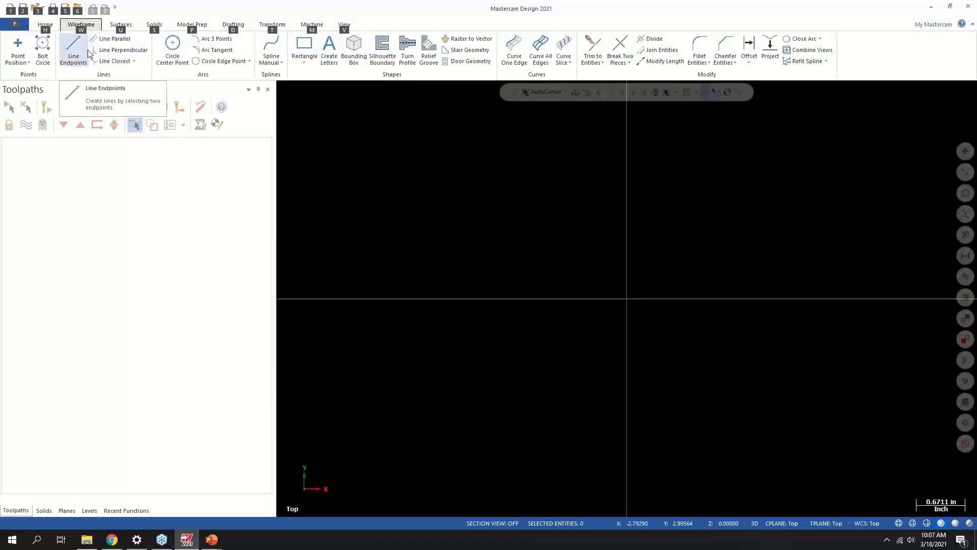
pyautogui.press('alt')
pyautogui.press('alt')
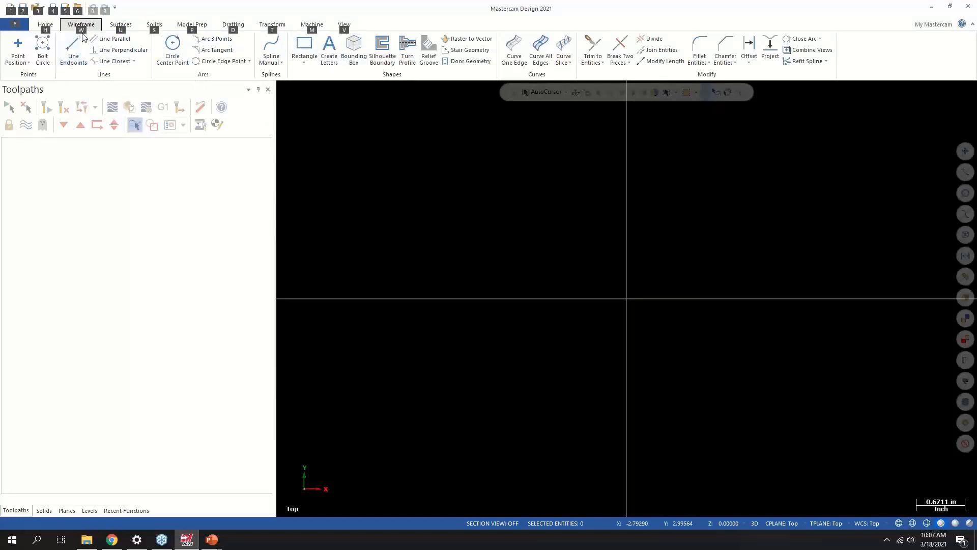
pyautogui.press('w')
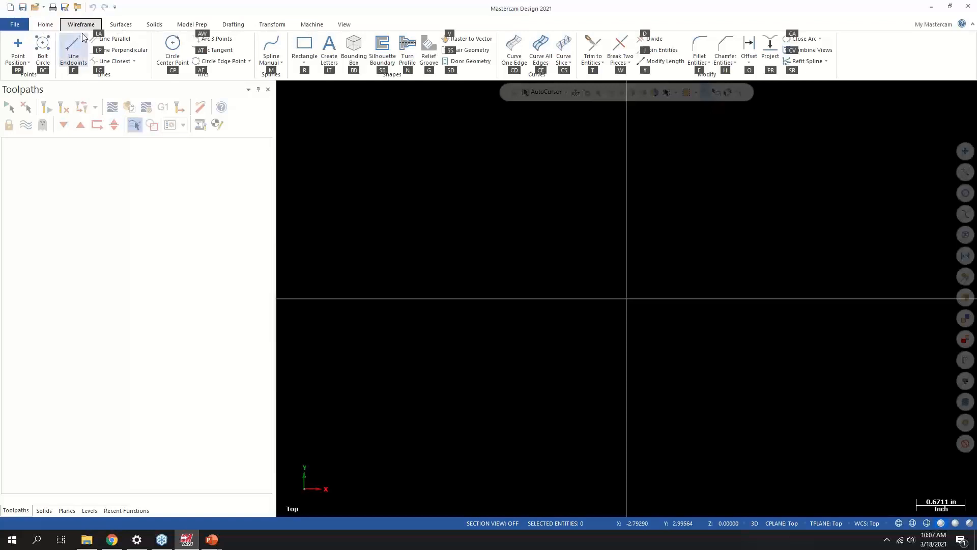
pyautogui.press('e')
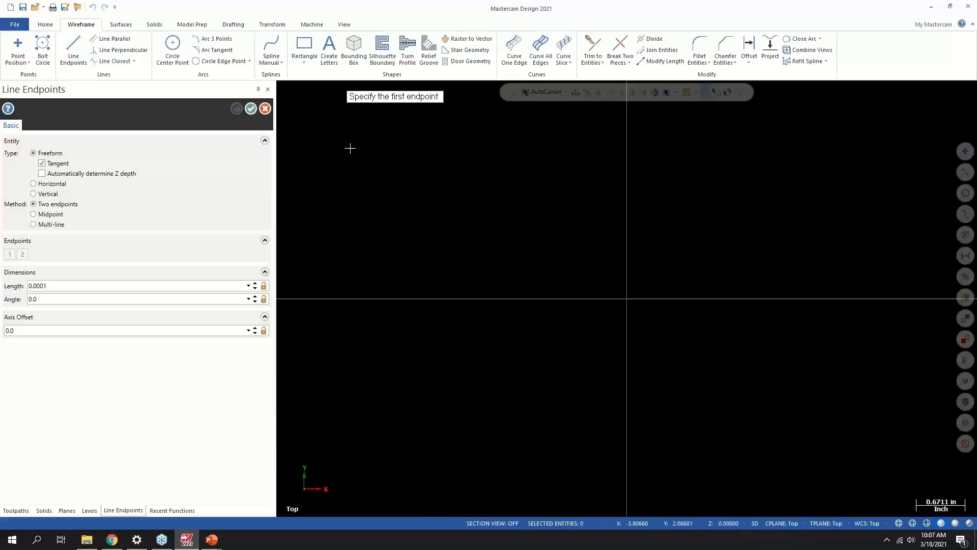
pyautogui.press('Escape')
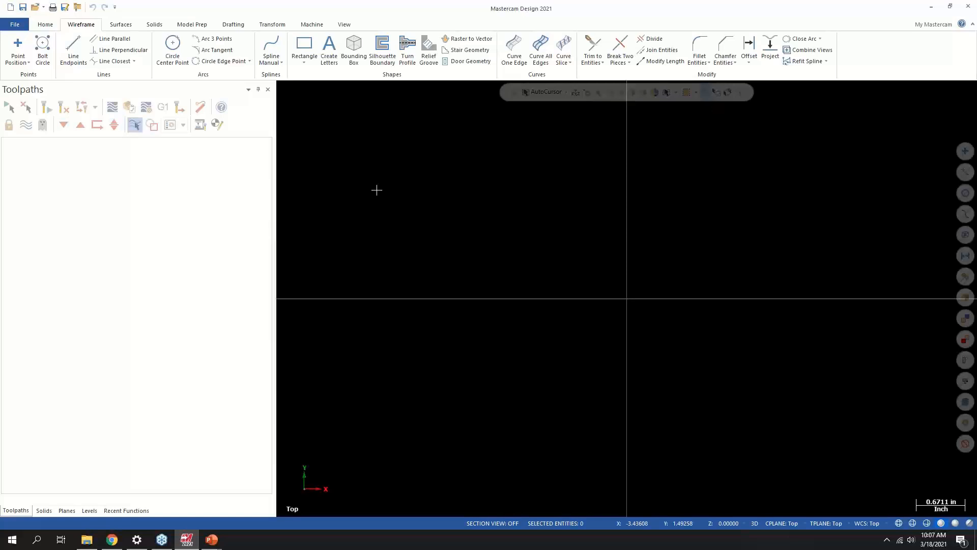
# Step: Open the keyboard shortcut customization from Customize Ribbon and examine the Wireframe, Model Prep and File Tab command categories
pyautogui.rightClick(862, 63)
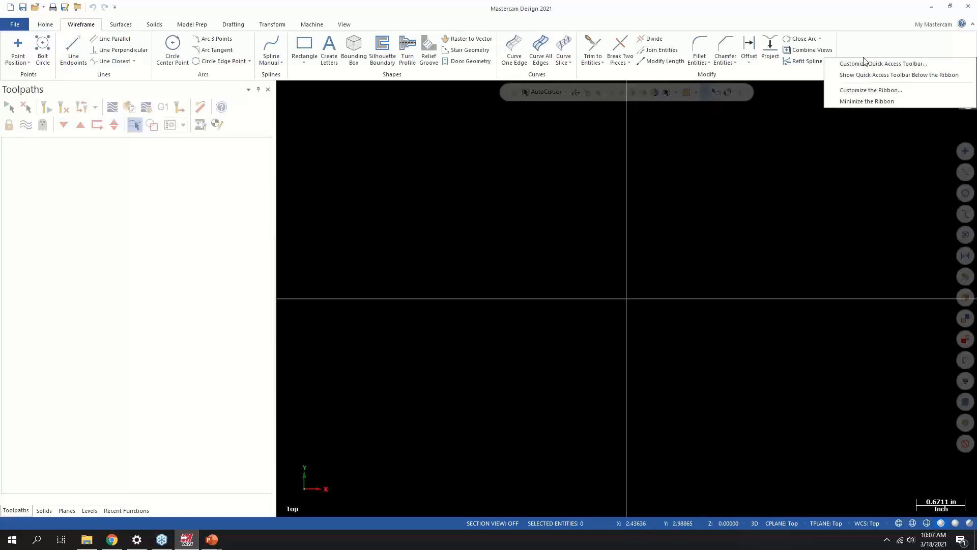
pyautogui.click(864, 93)
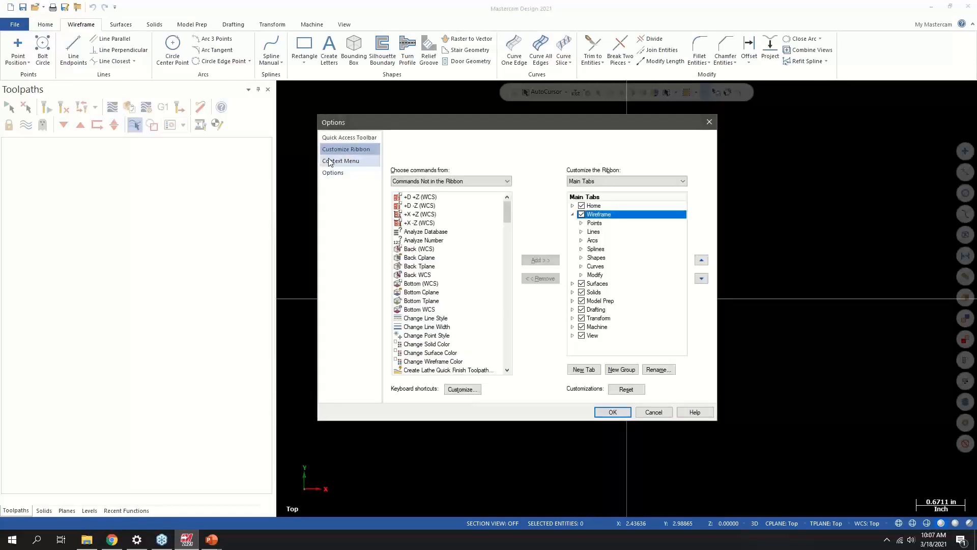
pyautogui.click(462, 390)
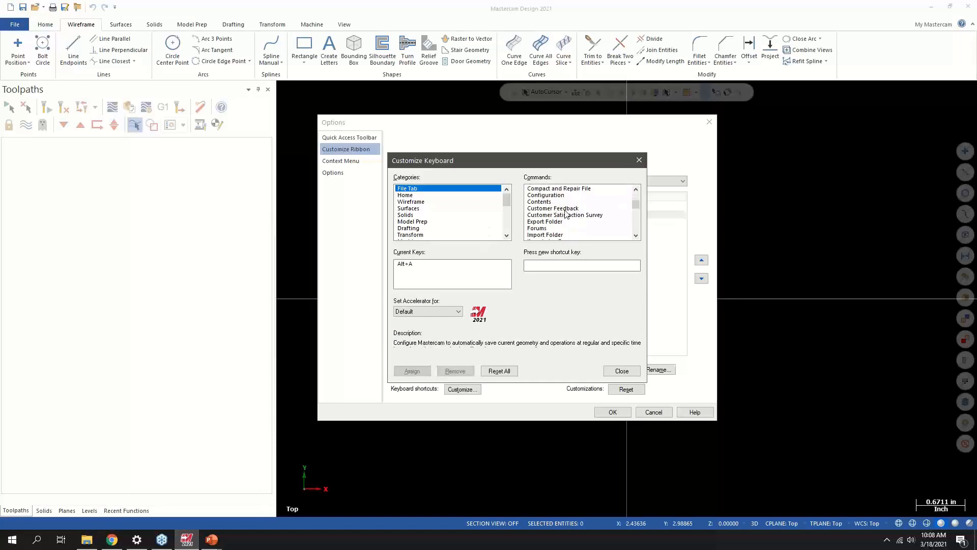
pyautogui.click(423, 203)
pyautogui.click(410, 223)
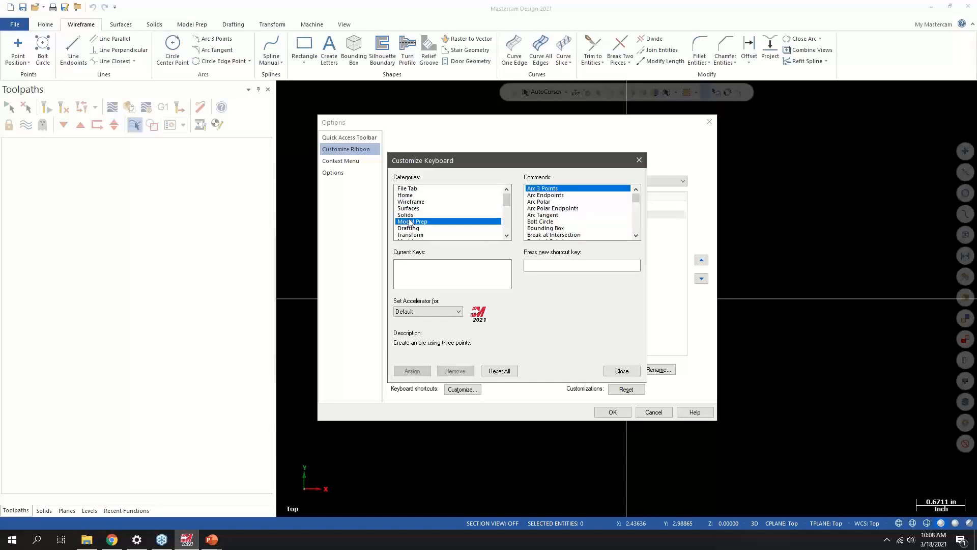
pyautogui.click(409, 202)
pyautogui.click(408, 189)
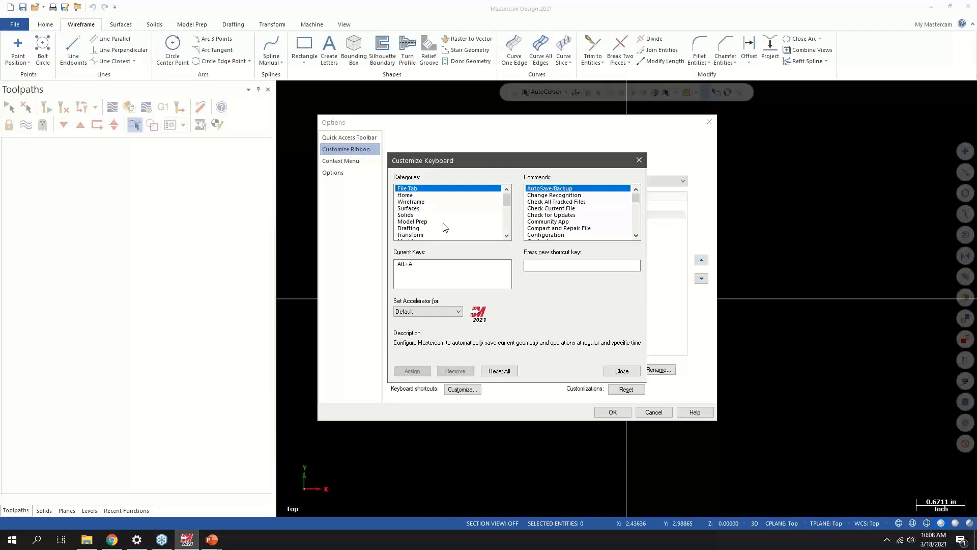
# Step: Inspect AutoSave/Backup's current shortcut and the entry for a new one, and close the customization dialogs without assigning anything
pyautogui.click(416, 264)
pyautogui.click(538, 265)
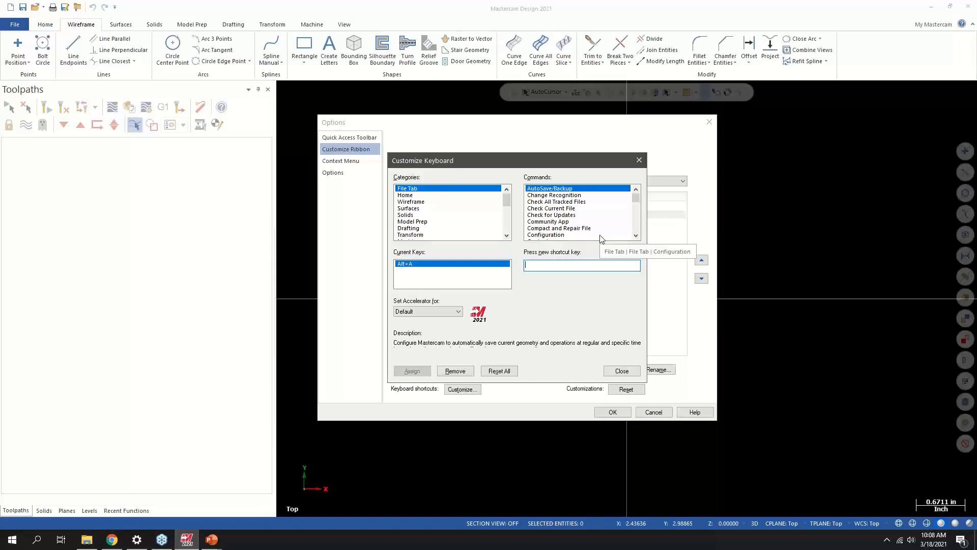
pyautogui.click(639, 160)
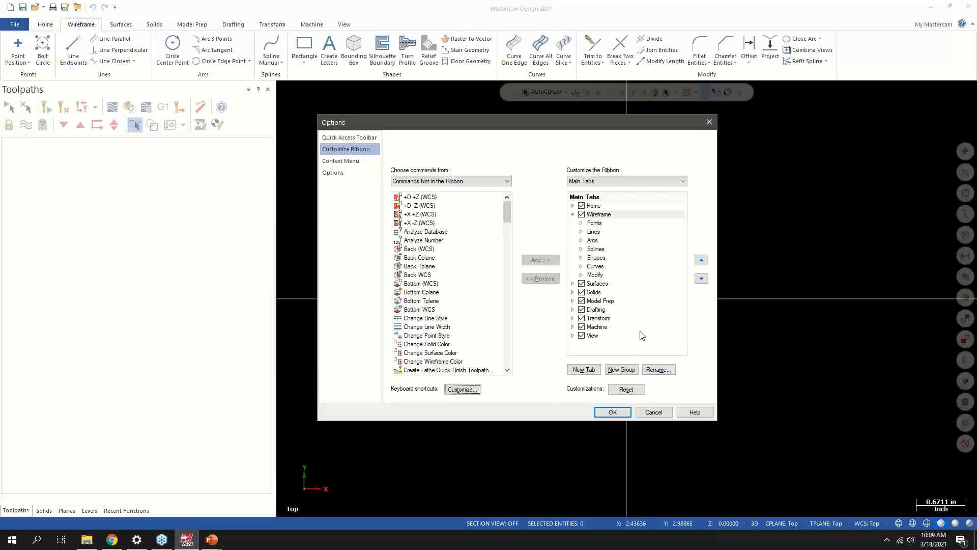
pyautogui.click(709, 121)
# Step: Open System Configuration, then switch to File Explorer and open the Documents library
pyautogui.click(11, 26)
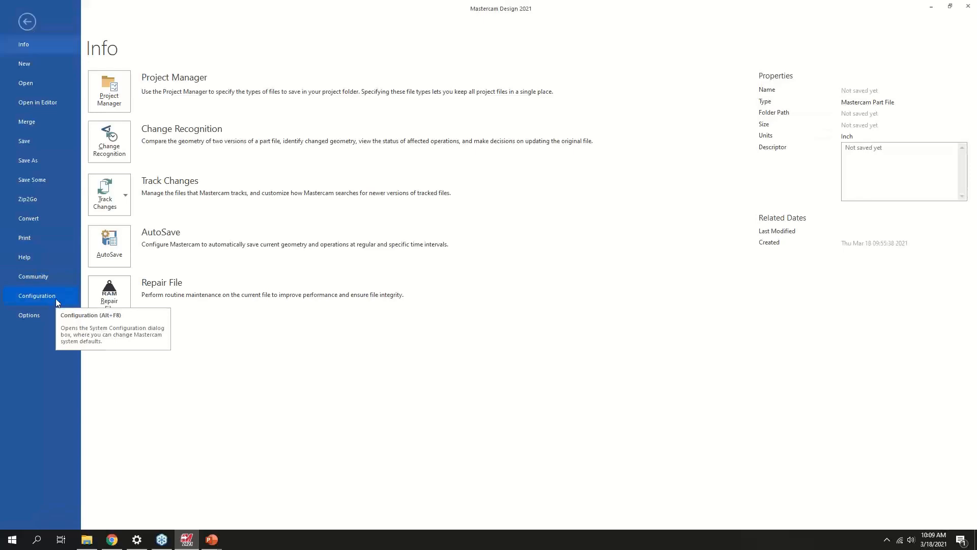
pyautogui.click(35, 295)
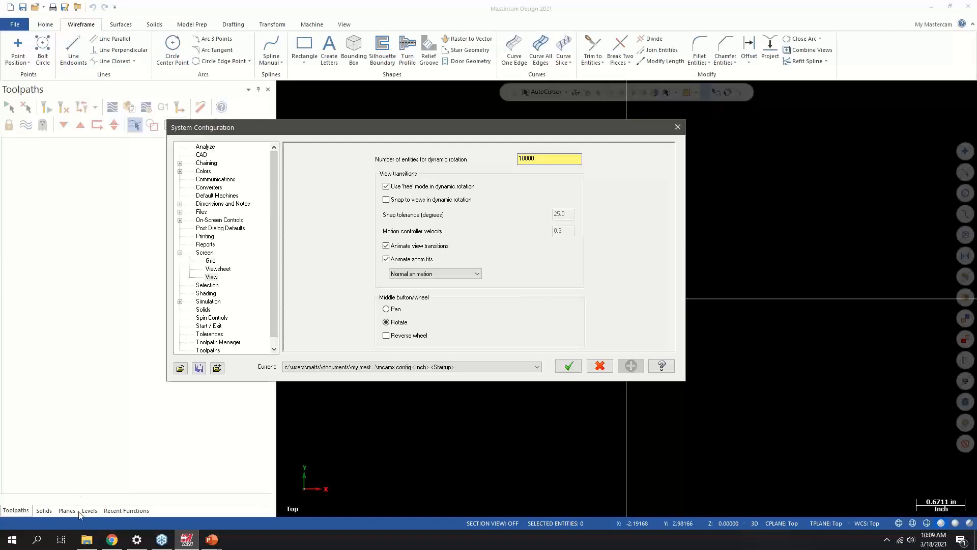
pyautogui.click(87, 543)
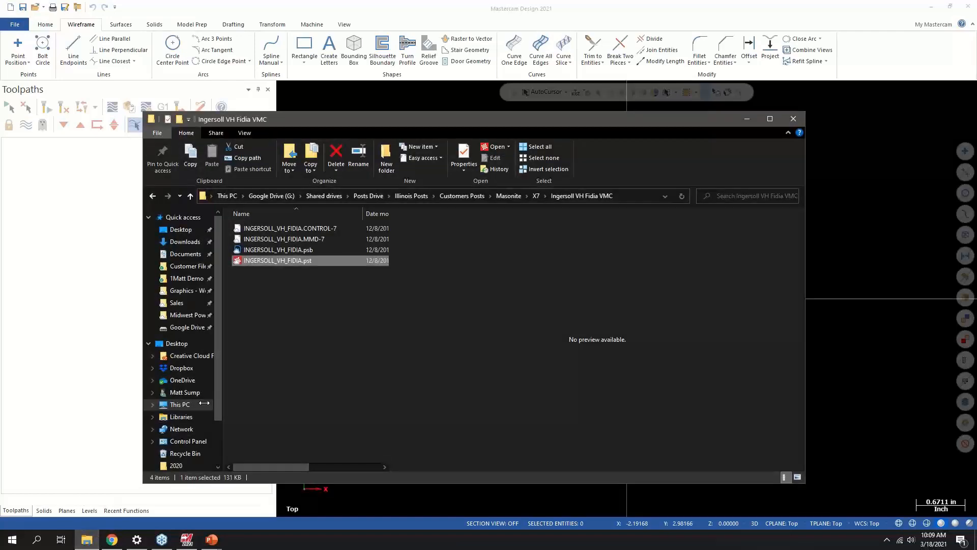
pyautogui.moveTo(224, 397); pyautogui.dragTo(305, 396)
pyautogui.scroll(-2, 227, 390)
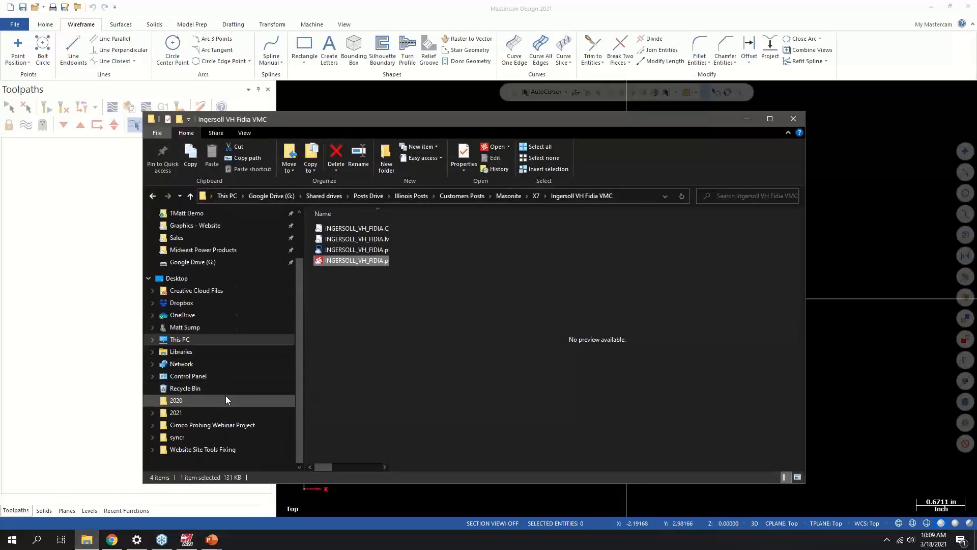
pyautogui.click(154, 351)
pyautogui.click(190, 376)
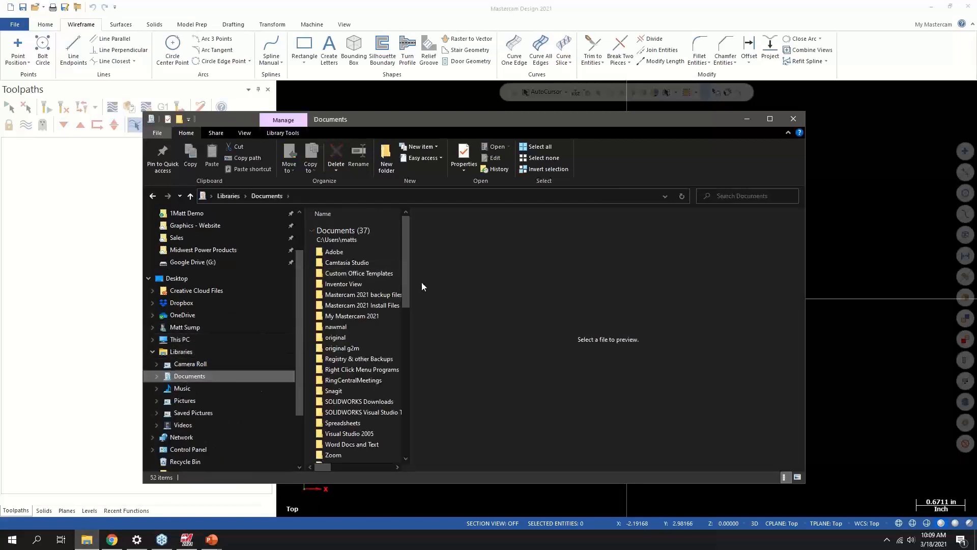
# Step: Widen the file list, look through the Documents library, and open the My Mastercam 2021 folder
pyautogui.moveTo(414, 280); pyautogui.dragTo(603, 273)
pyautogui.scroll(-10, 355, 322)
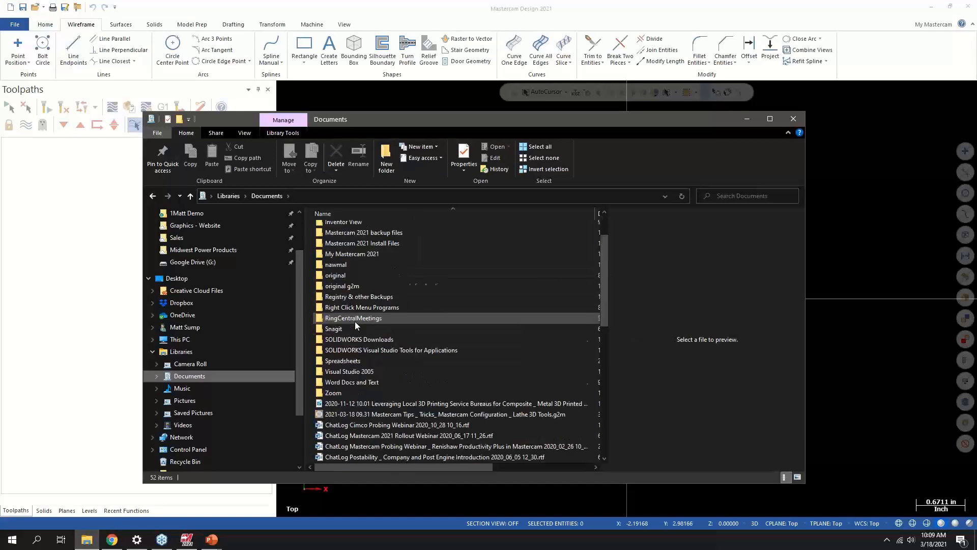
pyautogui.scroll(-3, 380, 361)
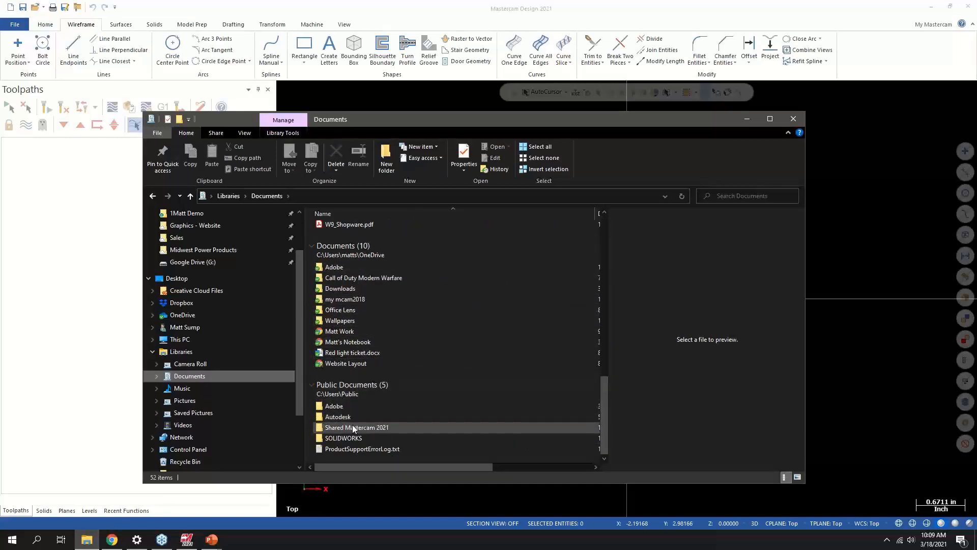
pyautogui.scroll(12, 363, 380)
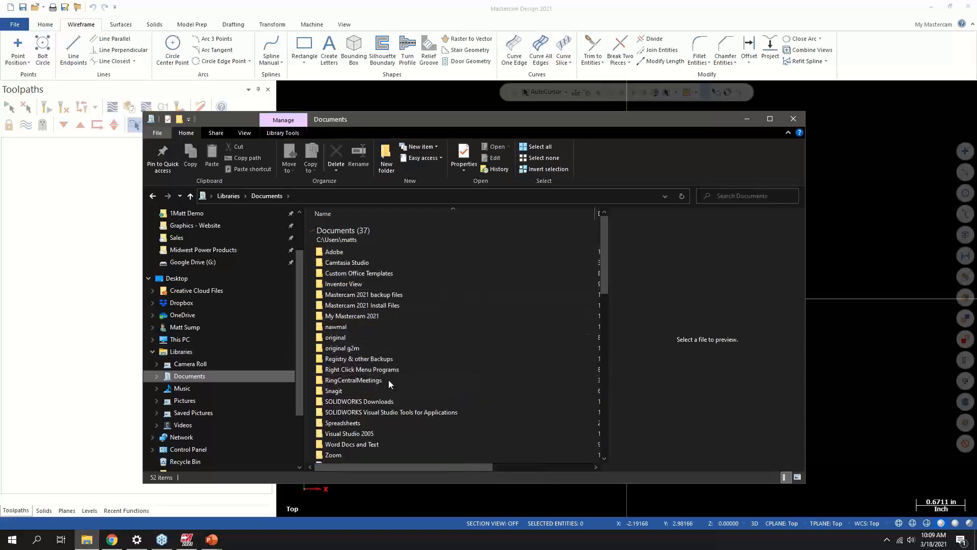
pyautogui.click(348, 317)
pyautogui.doubleClick(347, 316)
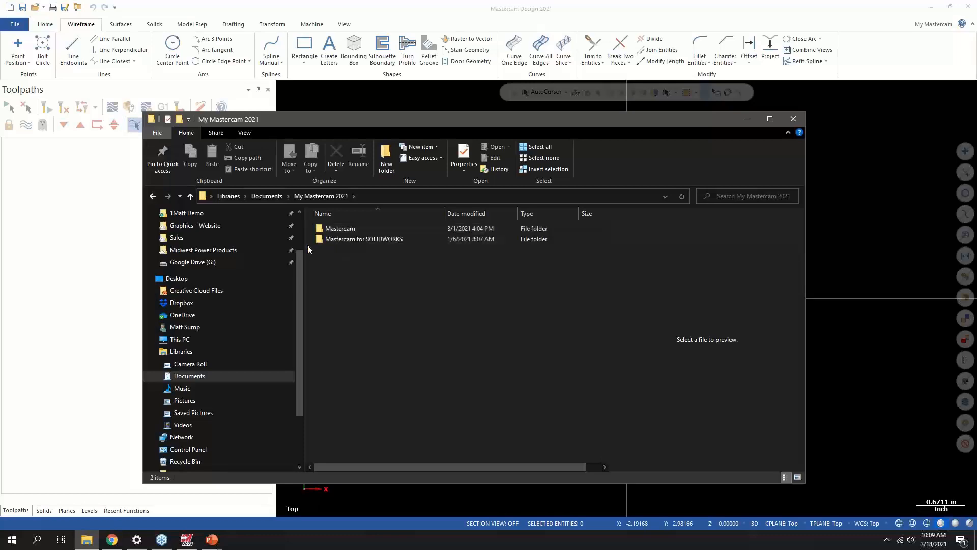
# Step: Return to the Documents library, view the Shared Mastercam 2021 folder's contents, and close File Explorer
pyautogui.click(152, 196)
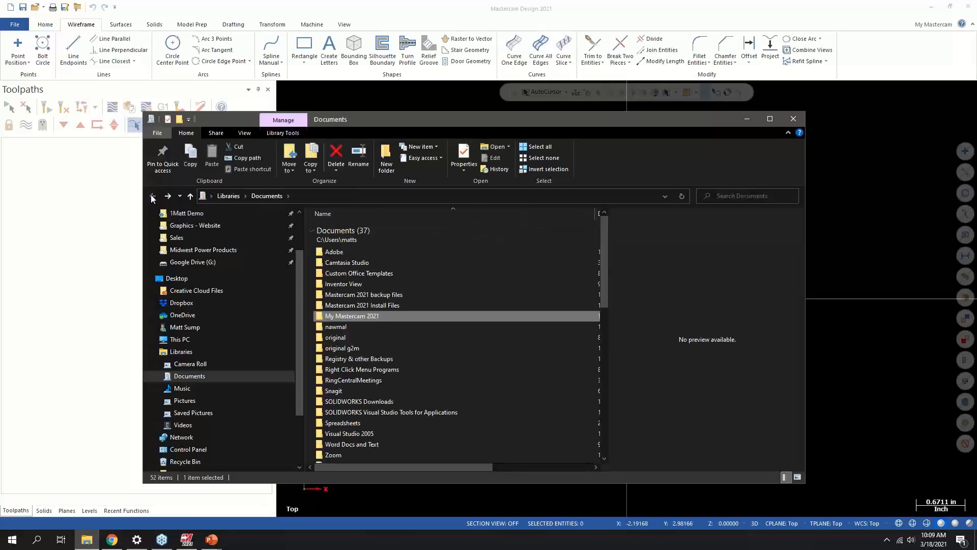
pyautogui.scroll(-12, 402, 336)
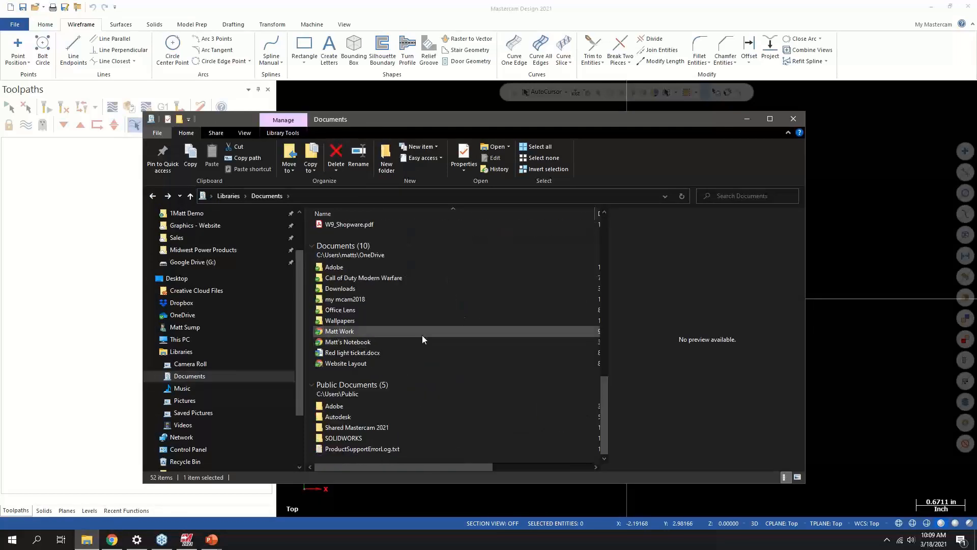
pyautogui.doubleClick(359, 427)
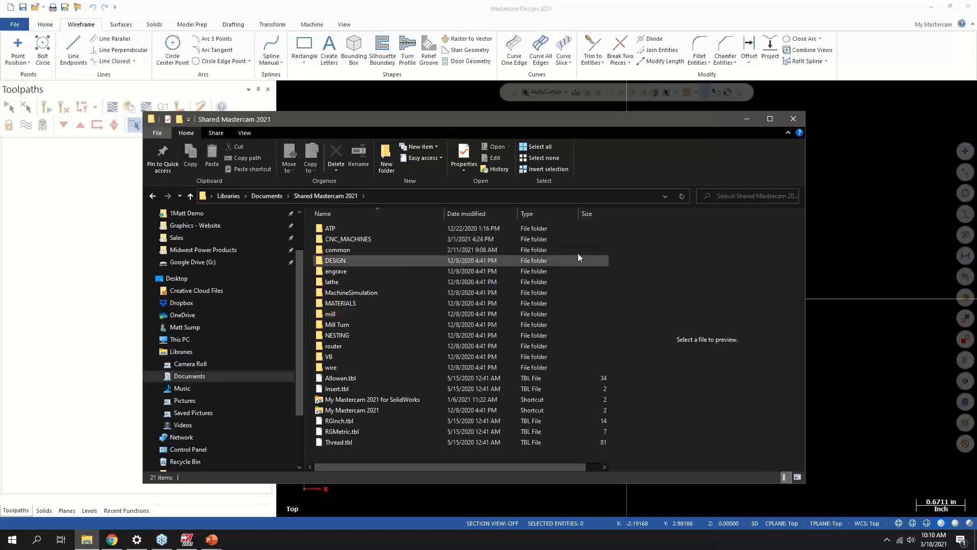
pyautogui.click(792, 119)
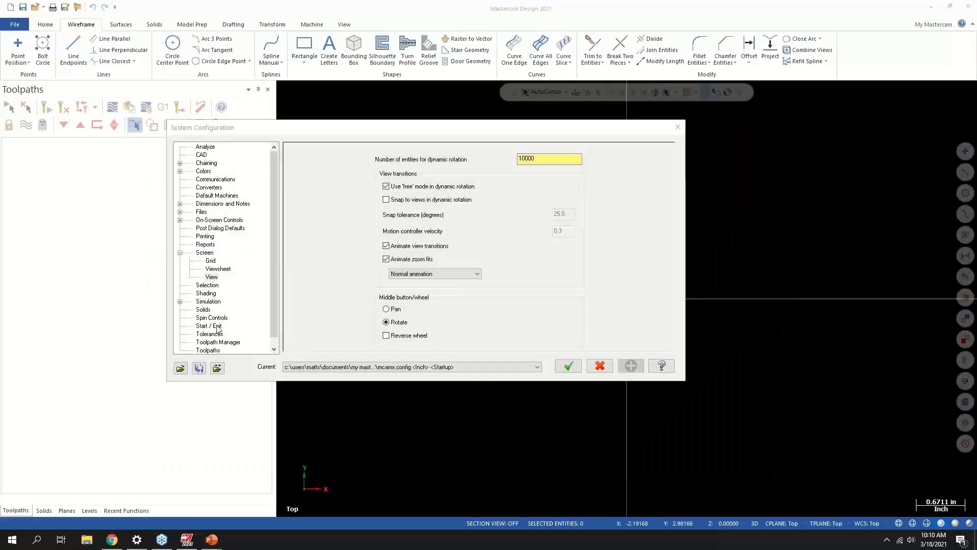
# Step: Inspect the User and Shared Data Folder paths and the Lathe Material Library entry under Files, and close System Configuration
pyautogui.click(201, 211)
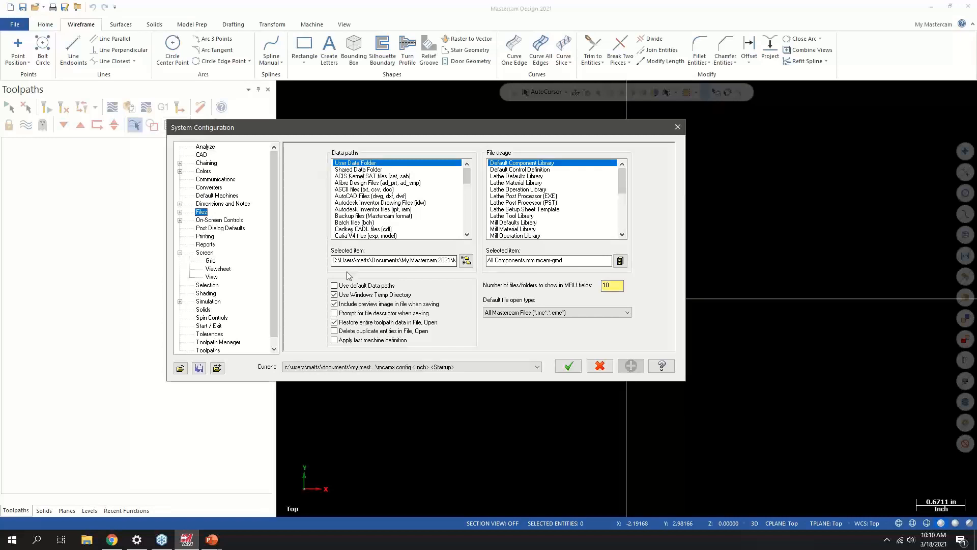
pyautogui.moveTo(333, 260); pyautogui.dragTo(460, 258)
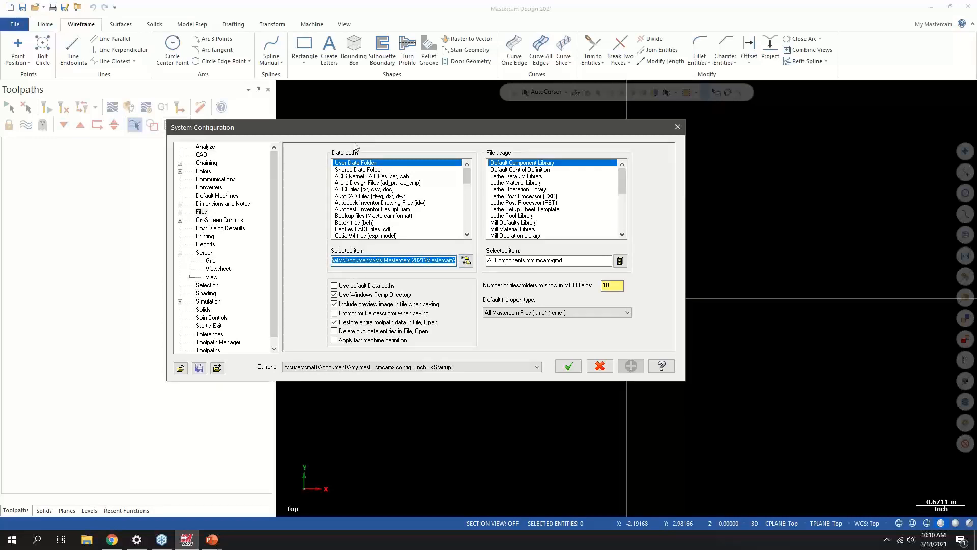
pyautogui.click(362, 172)
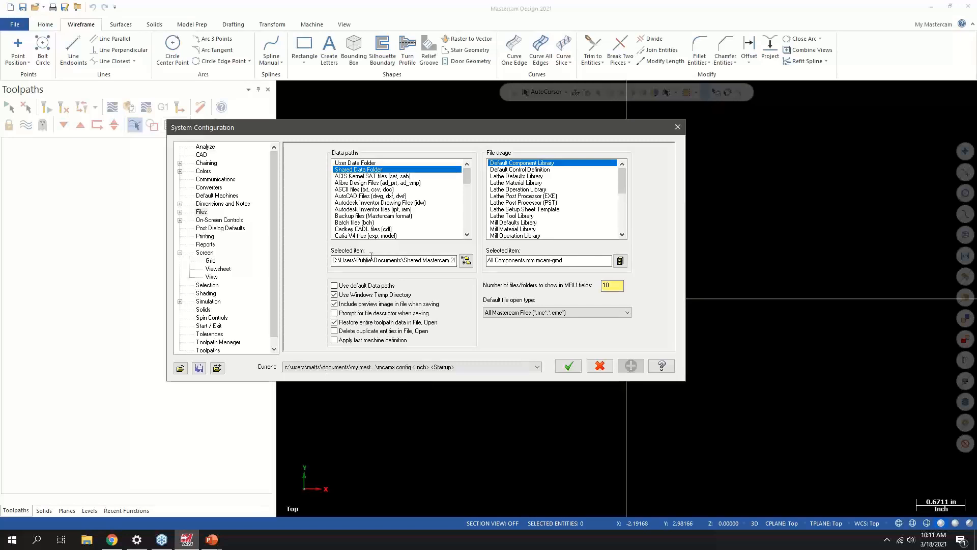
pyautogui.click(515, 183)
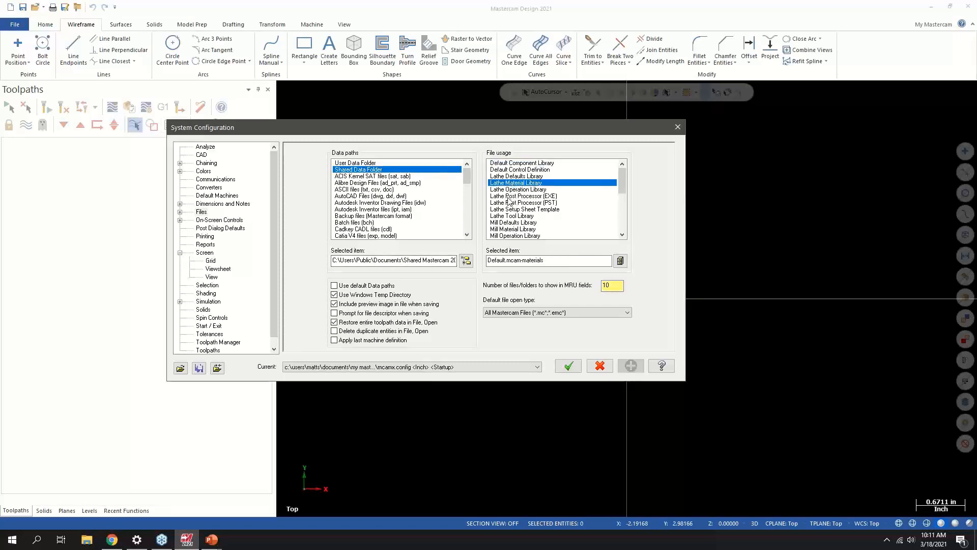
pyautogui.scroll(-2, 413, 215)
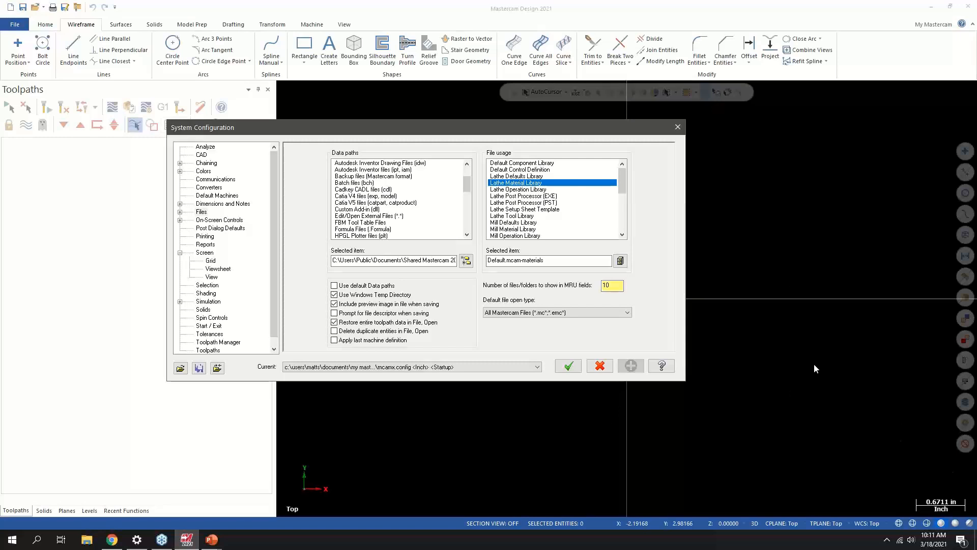
pyautogui.click(678, 127)
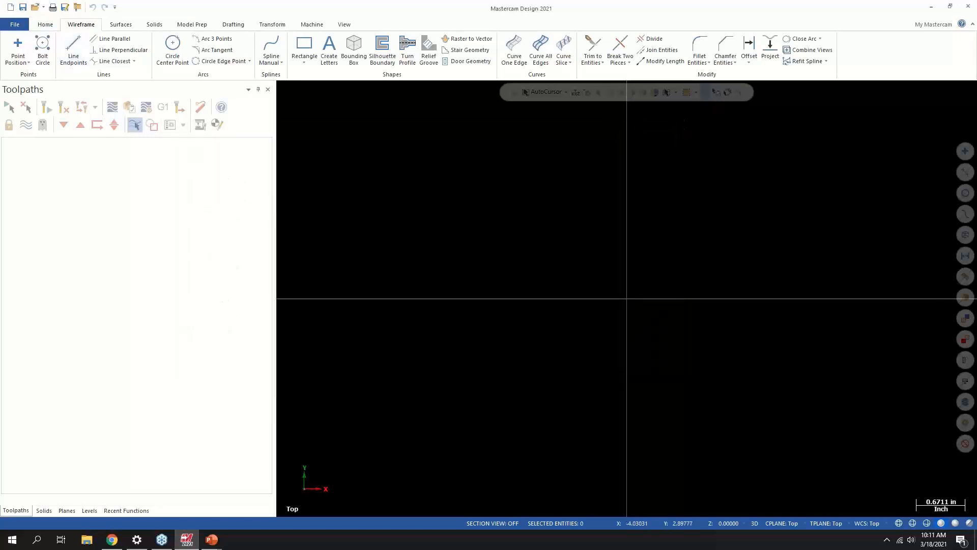
# Step: Draw one freeform Line Endpoints line sloping down from the upper left across the vertical axis, and accept it
pyautogui.click(74, 54)
pyautogui.click(436, 254)
pyautogui.click(678, 381)
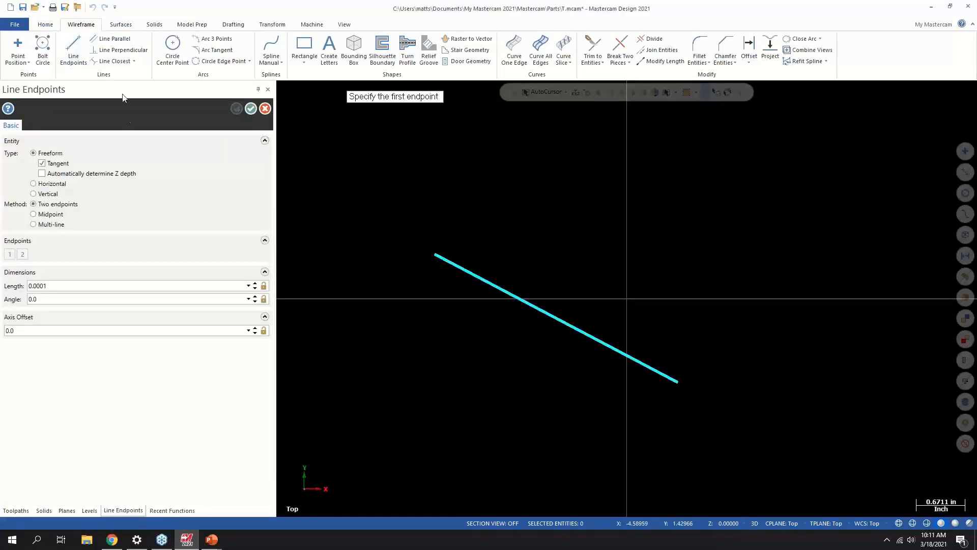
pyautogui.click(251, 109)
# Step: Add a mill machine group using the Mill Default MM machine definition
pyautogui.click(312, 25)
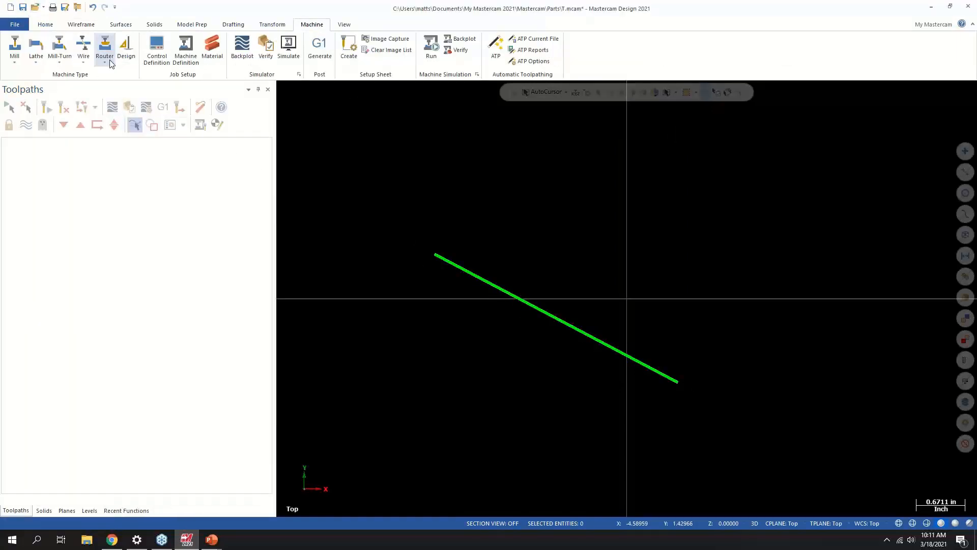
pyautogui.click(15, 53)
pyautogui.click(33, 75)
# Step: Create a 2D Contour toolpath on the sloped line, keeping the default parameters and 1/2 flat endmill
pyautogui.click(32, 60)
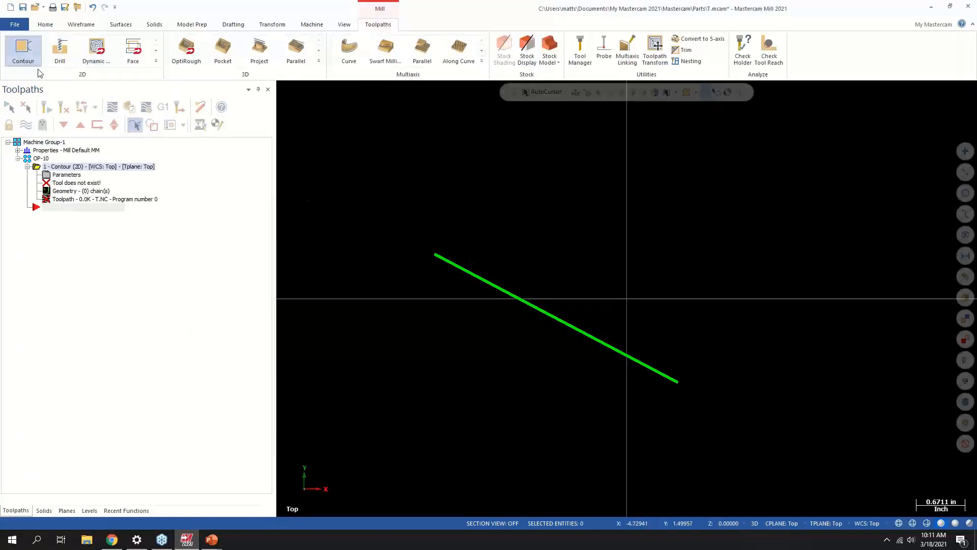
pyautogui.click(459, 266)
pyautogui.press('Return')
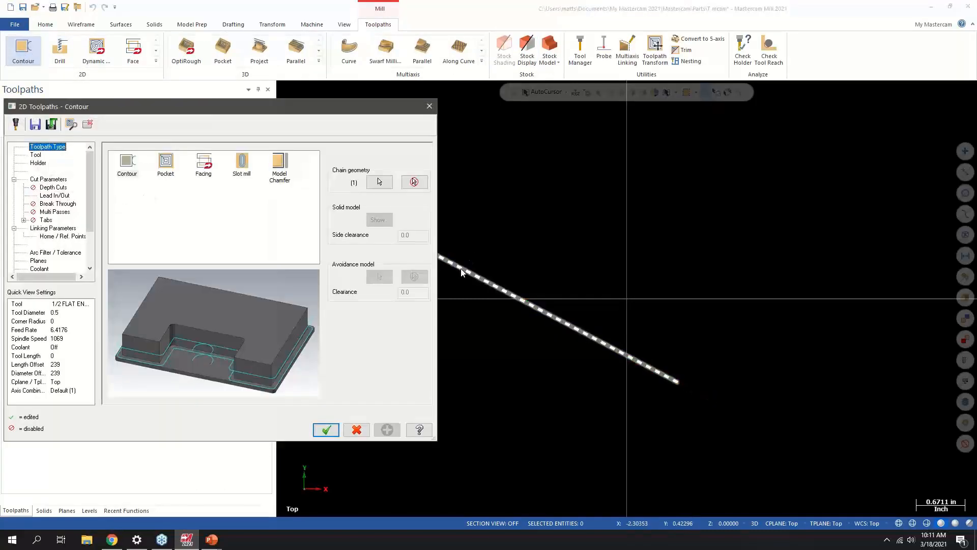
pyautogui.click(325, 430)
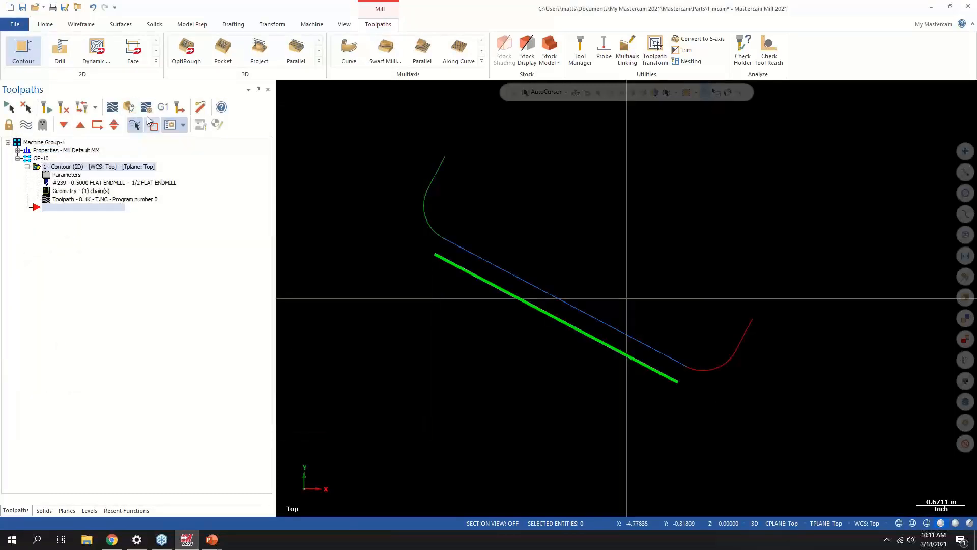
# Step: Verify the contour operation in Mastercam Simulator, maximize its window, and open the simulator's Options
pyautogui.click(130, 109)
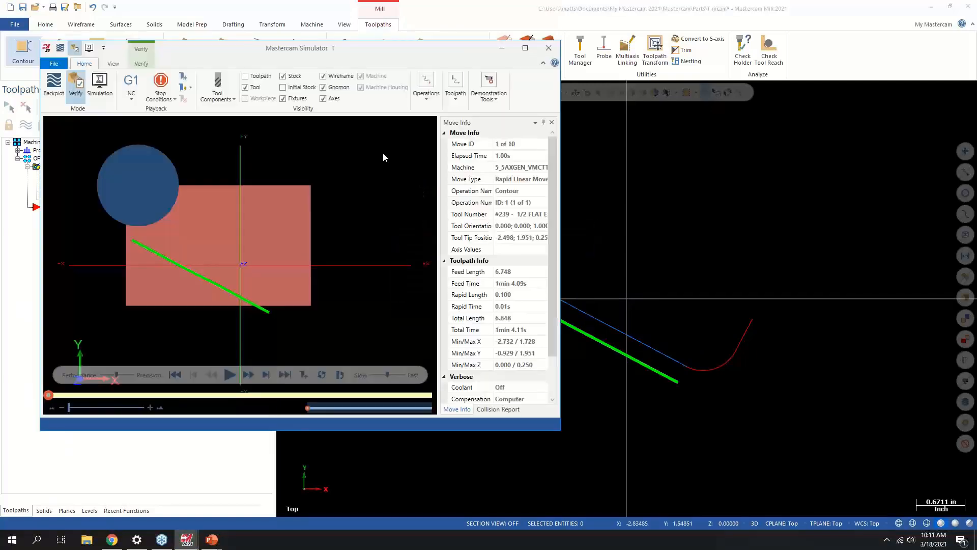
pyautogui.moveTo(268, 46); pyautogui.dragTo(453, 1)
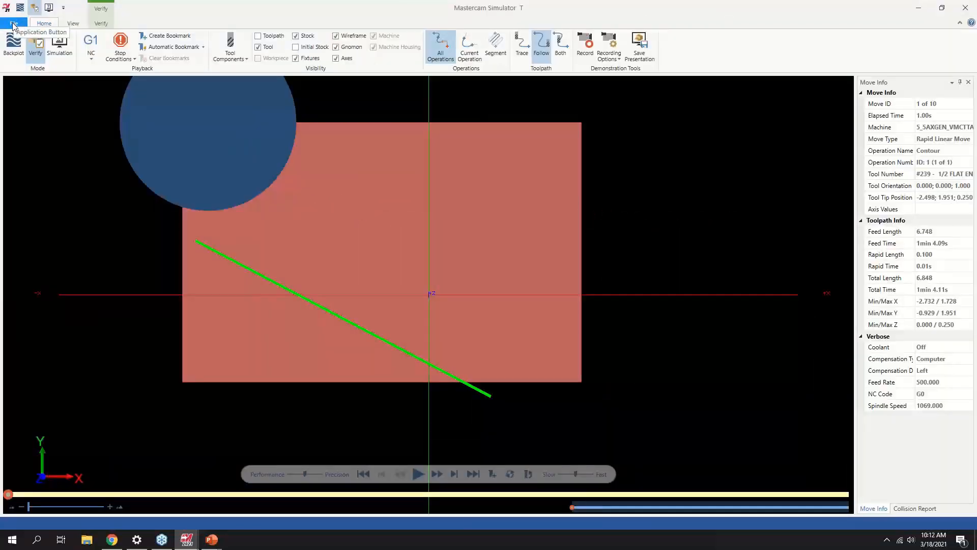
pyautogui.click(12, 23)
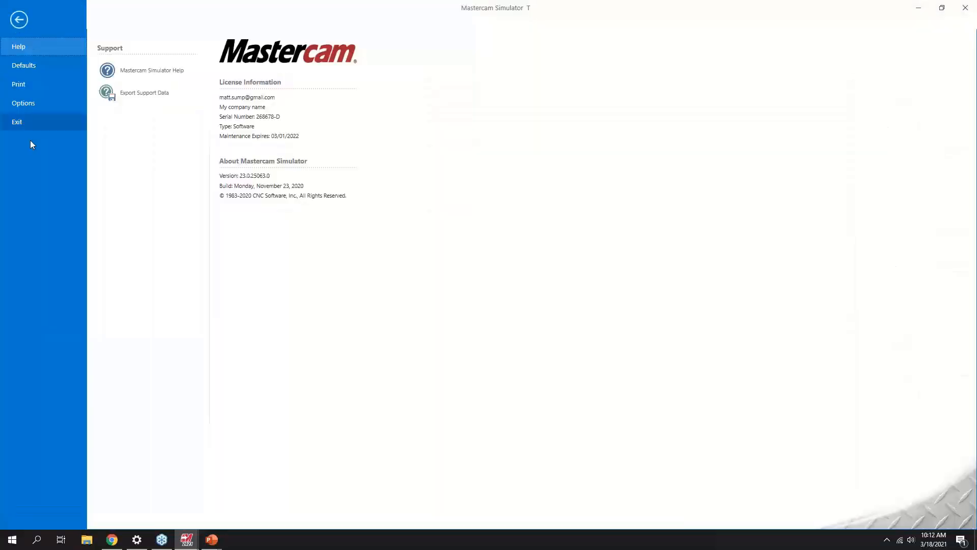
pyautogui.click(26, 102)
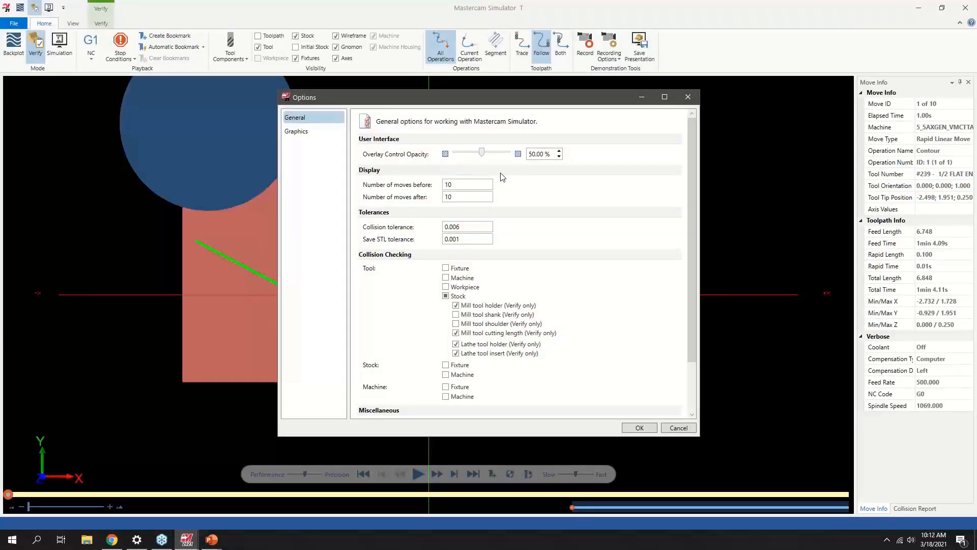
# Step: Review the collision and STL tolerances, collision checking choices and Miscellaneous settings in the simulator's General options
pyautogui.doubleClick(469, 228)
pyautogui.doubleClick(469, 239)
pyautogui.scroll(-3, 504, 274)
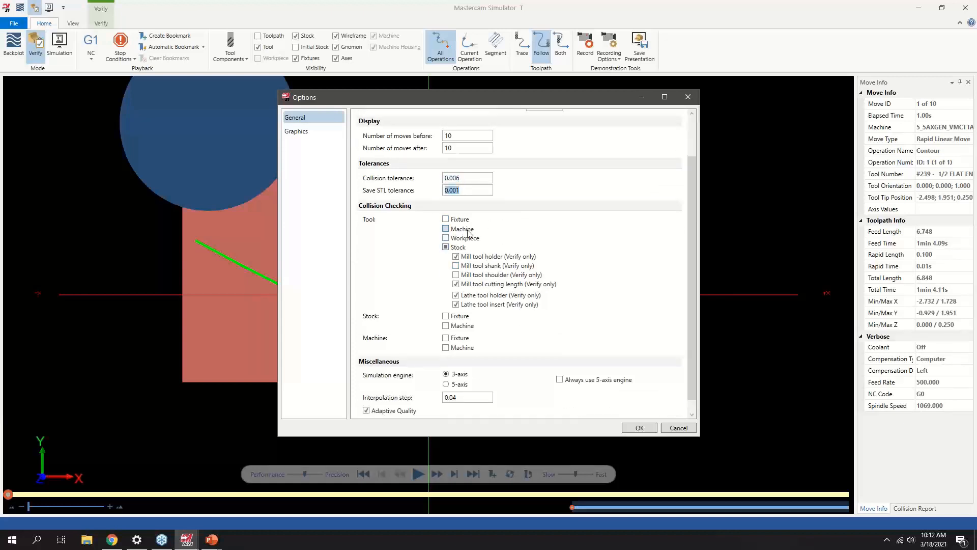
pyautogui.scroll(-1, 495, 288)
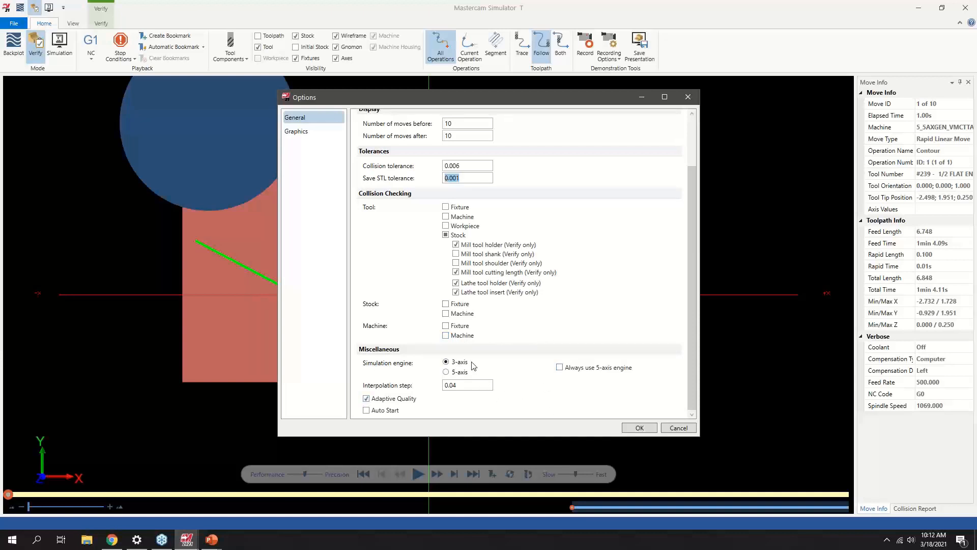
# Step: Set the simulation engine to 5-axis, enable Always use 5-axis engine, and turn off Adaptive Quality
pyautogui.click(446, 372)
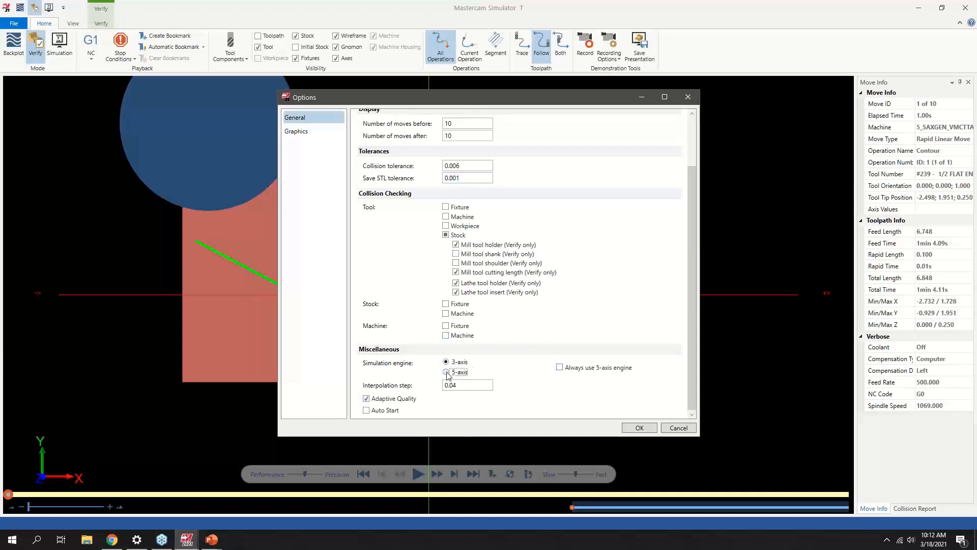
pyautogui.click(560, 367)
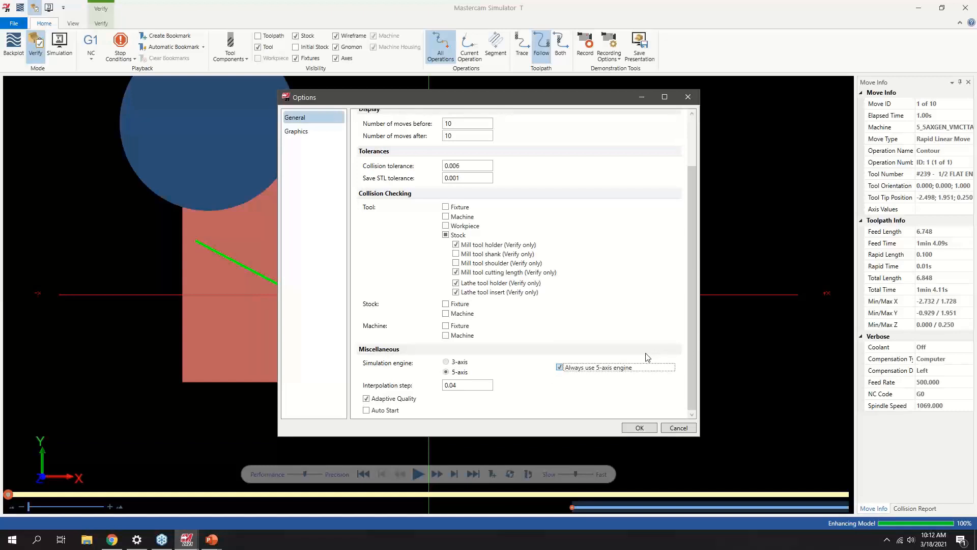
pyautogui.click(366, 399)
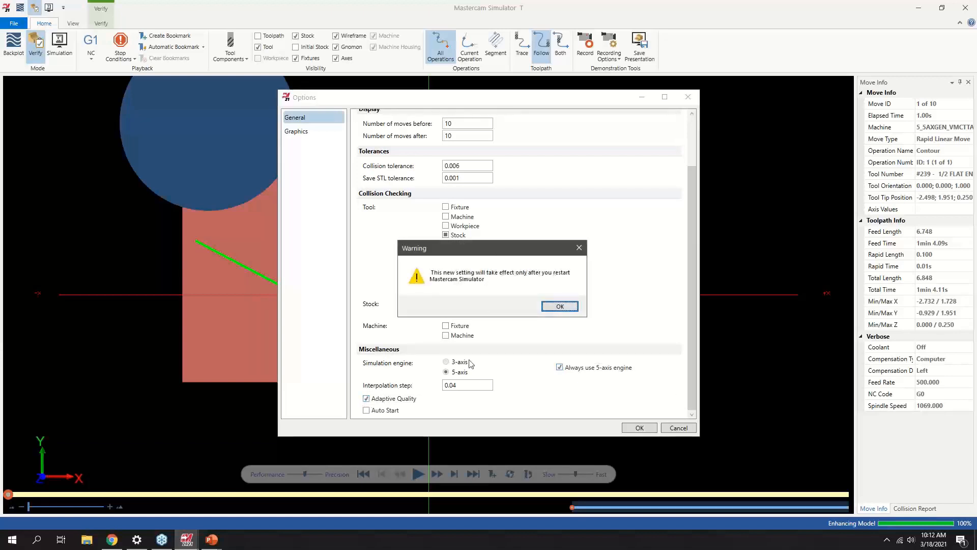
pyautogui.click(556, 307)
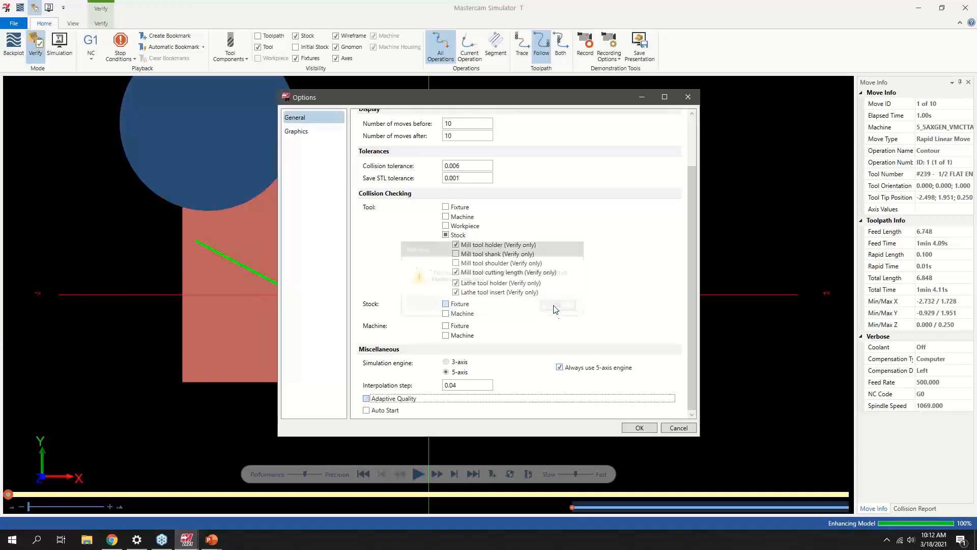
# Step: Apply the options and save all current simulator settings to MastercamSimulatorDefaults.xml, overwriting the existing file
pyautogui.click(636, 429)
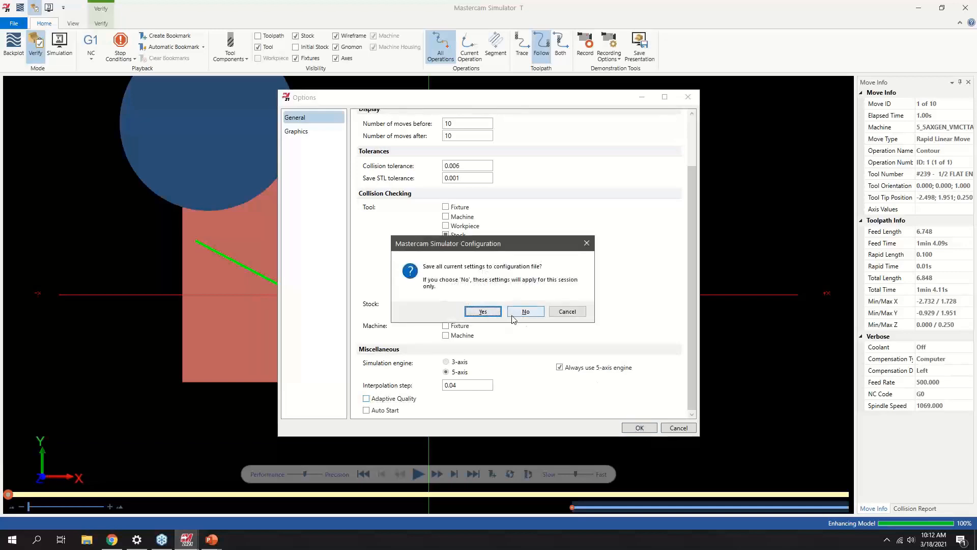
pyautogui.click(483, 311)
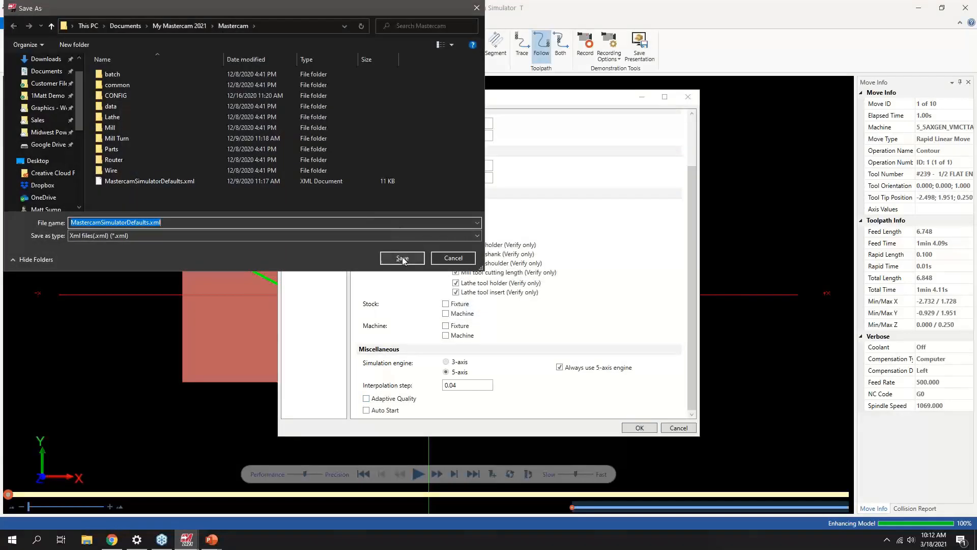
pyautogui.click(402, 258)
pyautogui.click(528, 313)
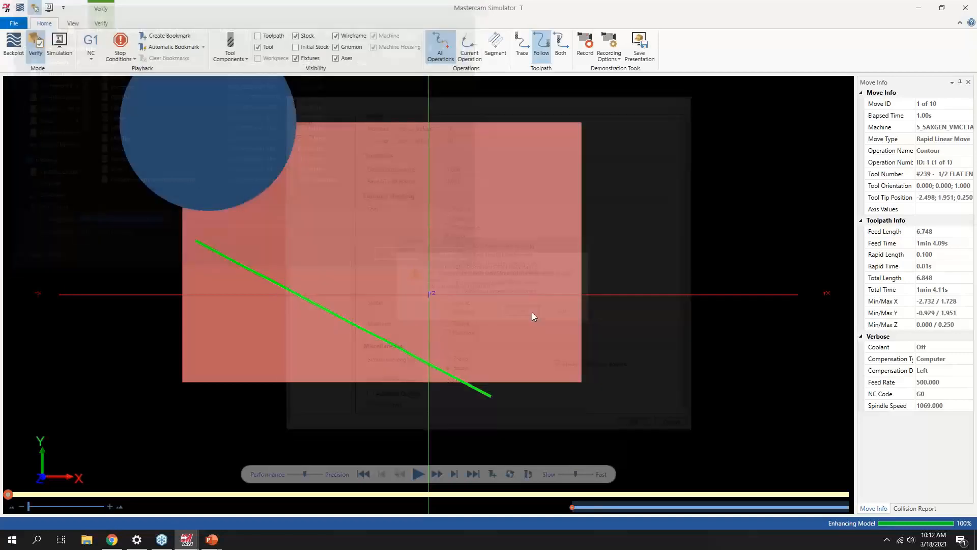
# Step: Examine the stock's front corner up close and look at the Accurate Zoom tool among the Verify quality tools
pyautogui.moveTo(456, 286); pyautogui.dragTo(468, 231, button='middle')
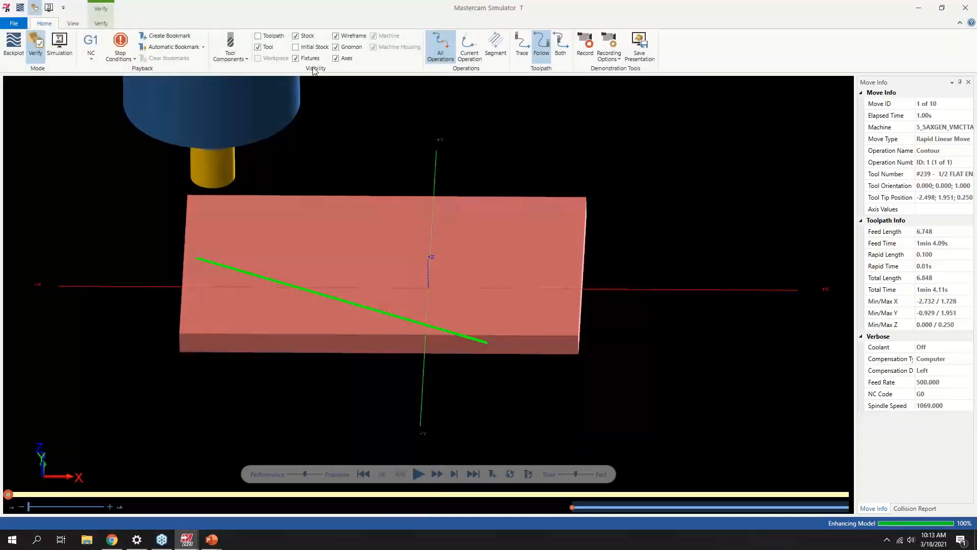
pyautogui.click(100, 23)
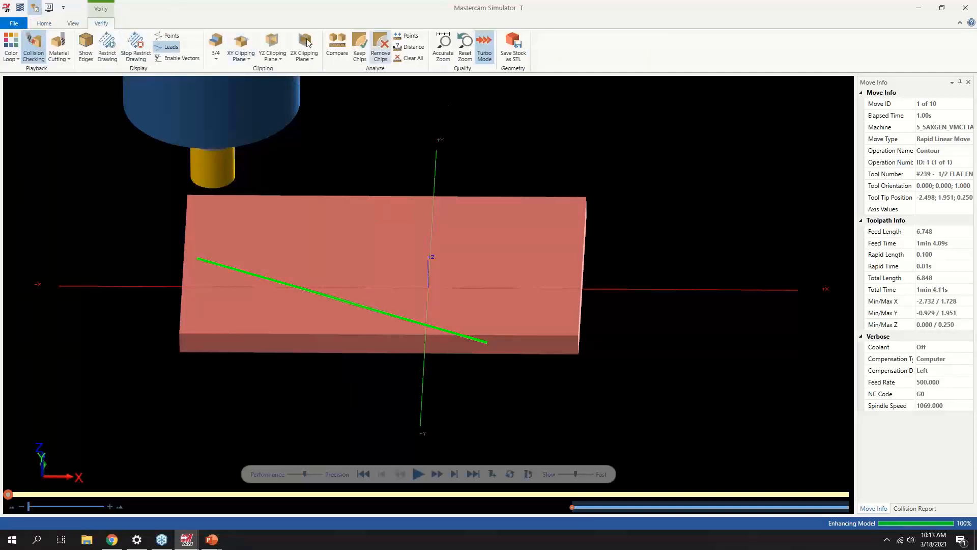
pyautogui.click(447, 49)
pyautogui.moveTo(176, 345); pyautogui.dragTo(248, 315)
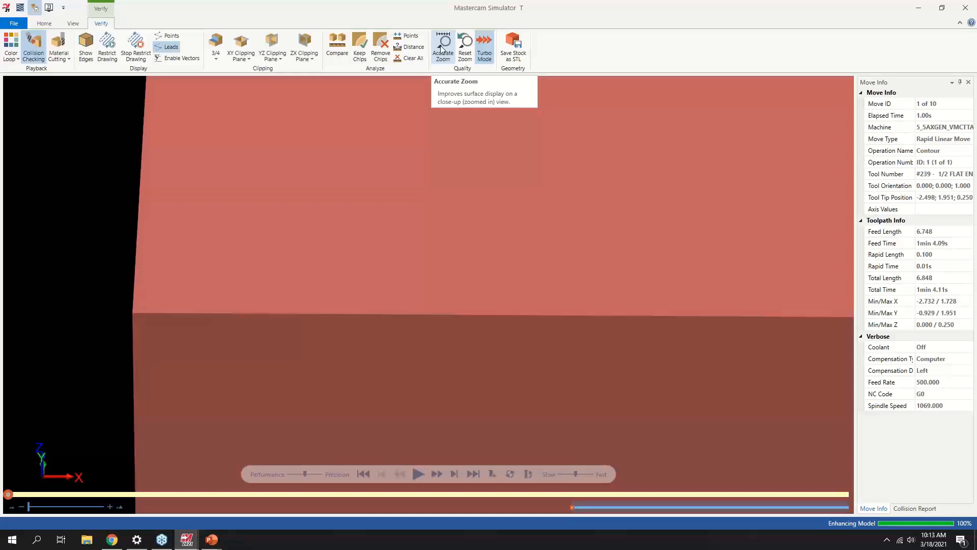
# Step: Review the Miscellaneous settings and the Graphics colors, opacities and color loop in the simulator's Options, and close them unchanged
pyautogui.click(16, 24)
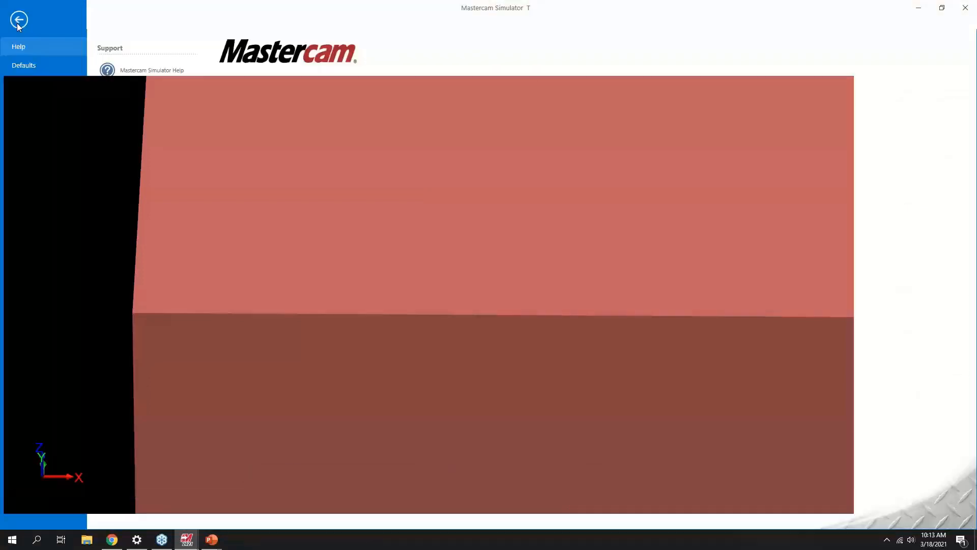
pyautogui.click(23, 102)
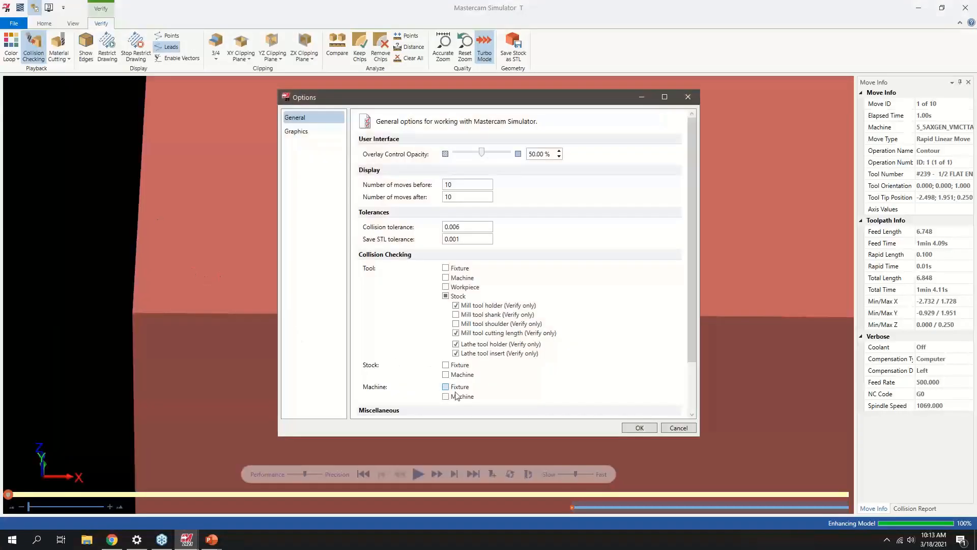
pyautogui.scroll(-3, 456, 396)
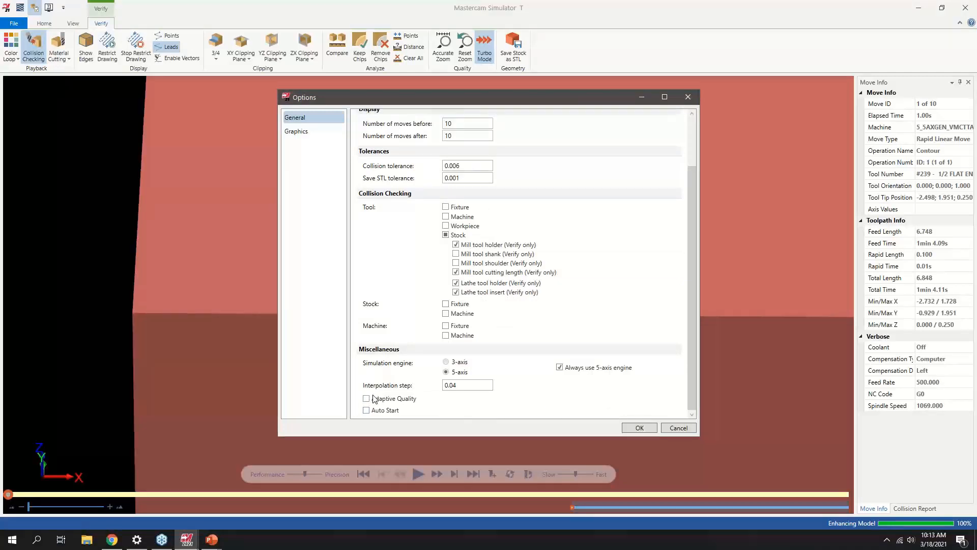
pyautogui.click(311, 137)
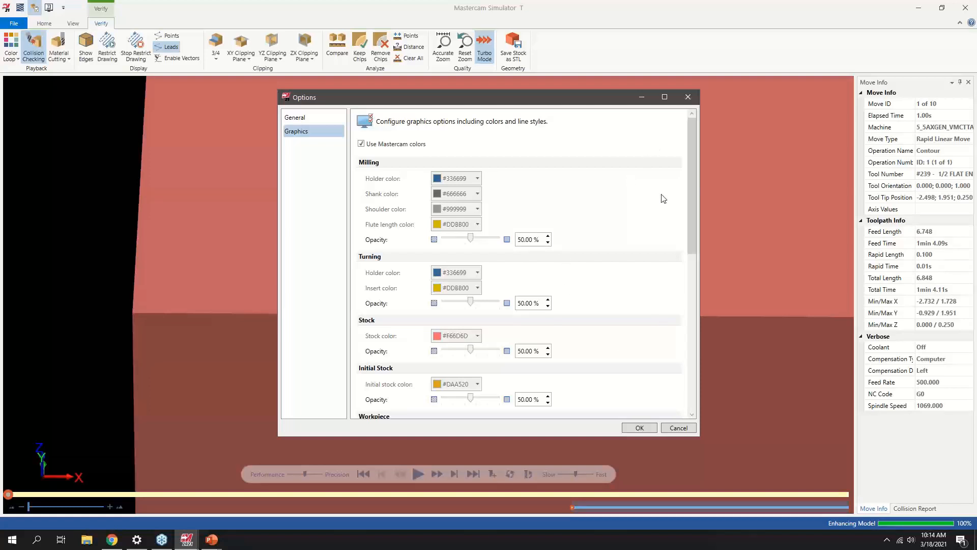
pyautogui.scroll(-10, 653, 199)
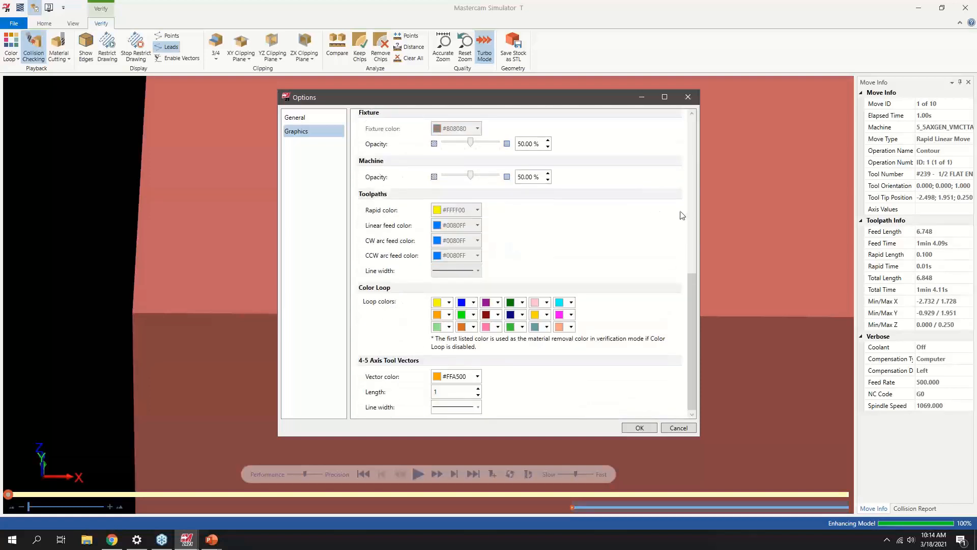
pyautogui.click(688, 98)
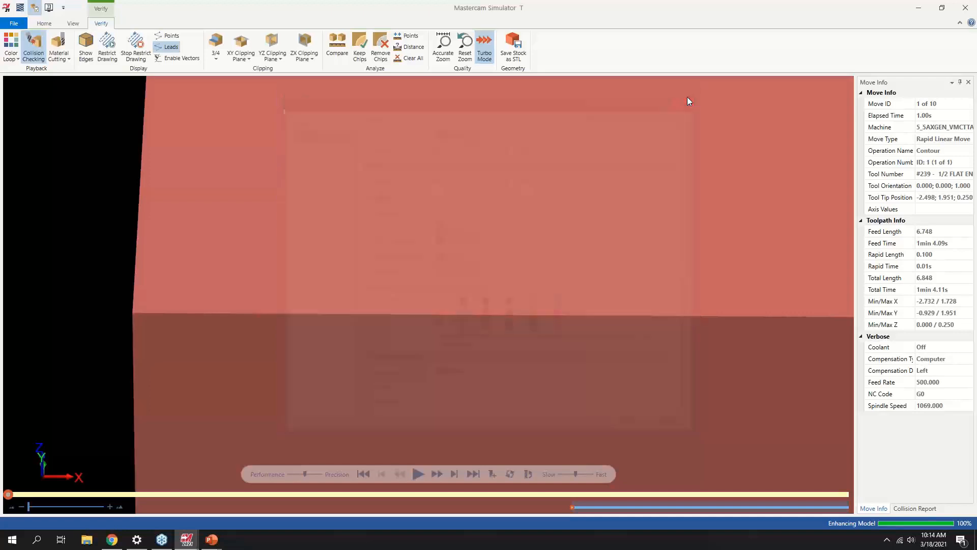
# Step: Close the simulator and open 3D Dynamic_MONKEY_TP.mcam from the Mill 3D demo folder in Mastercam
pyautogui.click(965, 11)
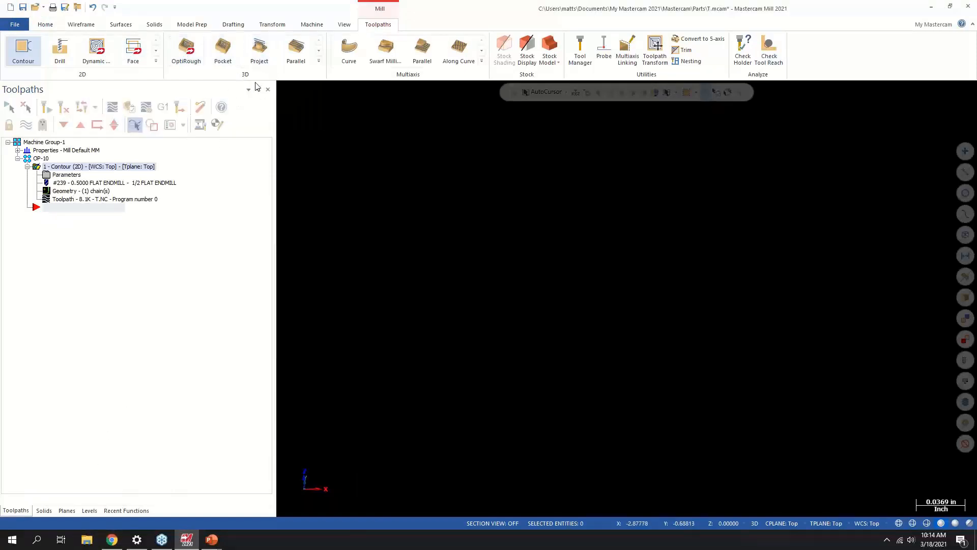
pyautogui.click(86, 539)
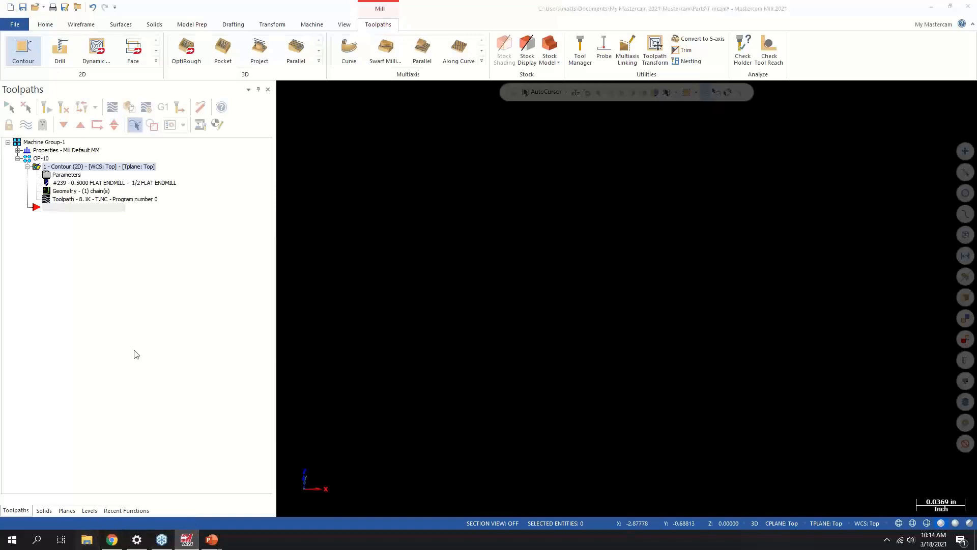
pyautogui.click(188, 278)
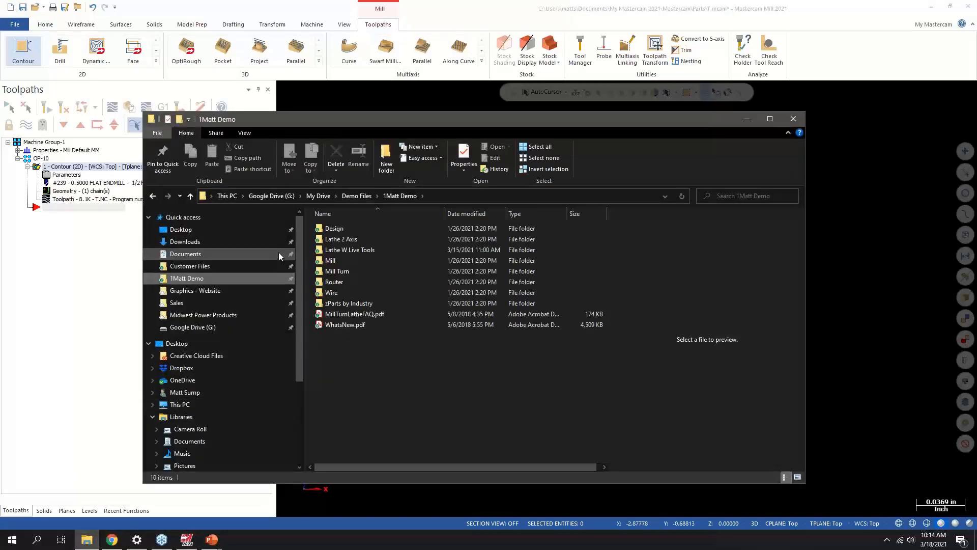
pyautogui.doubleClick(332, 260)
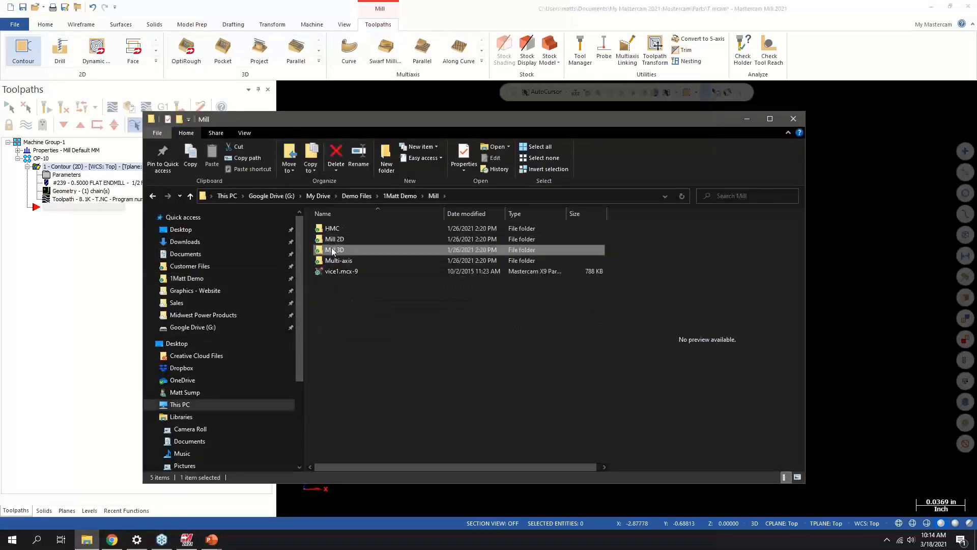
pyautogui.doubleClick(334, 249)
pyautogui.doubleClick(356, 250)
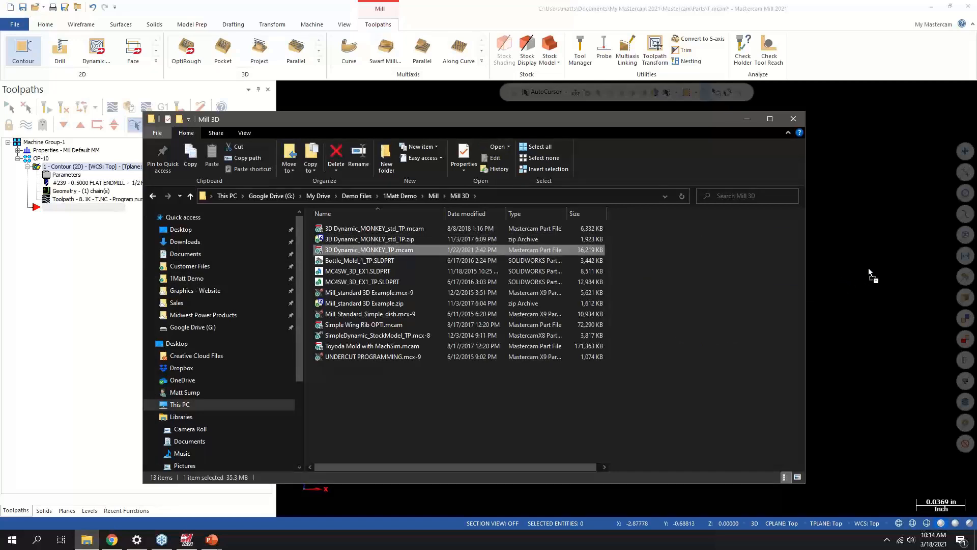
pyautogui.click(516, 288)
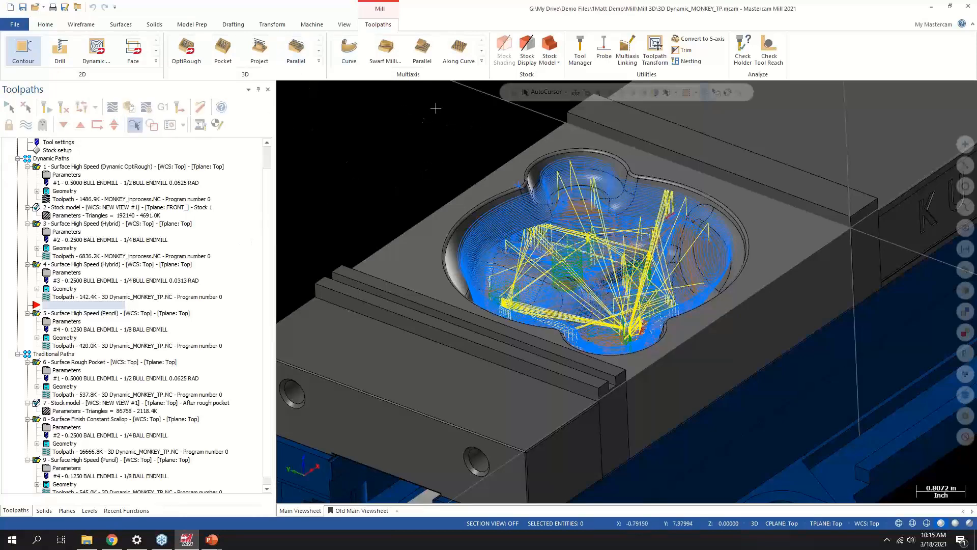
# Step: Open the Multi-Threading Manager and review the maximum number of threads and default priority choices, cancelling the settings without changes
pyautogui.click(344, 25)
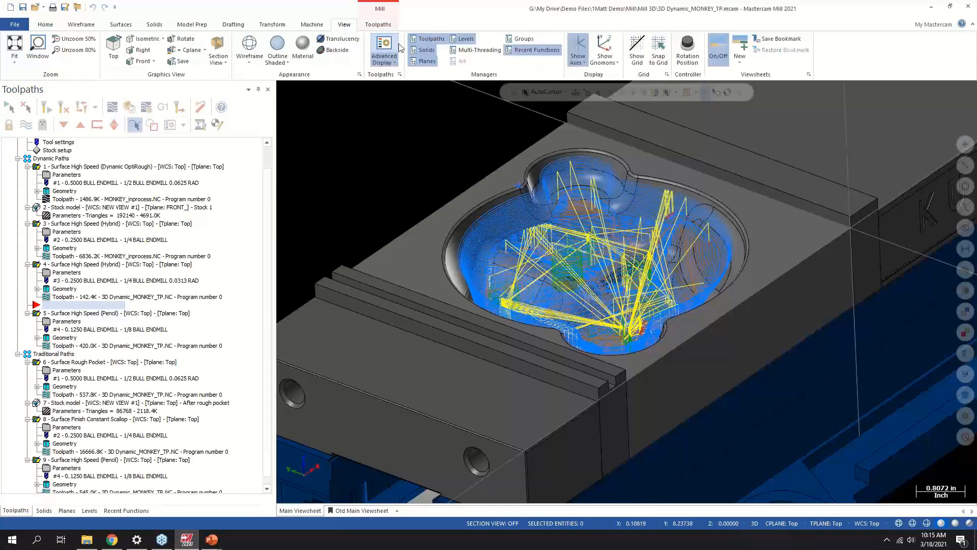
pyautogui.click(478, 49)
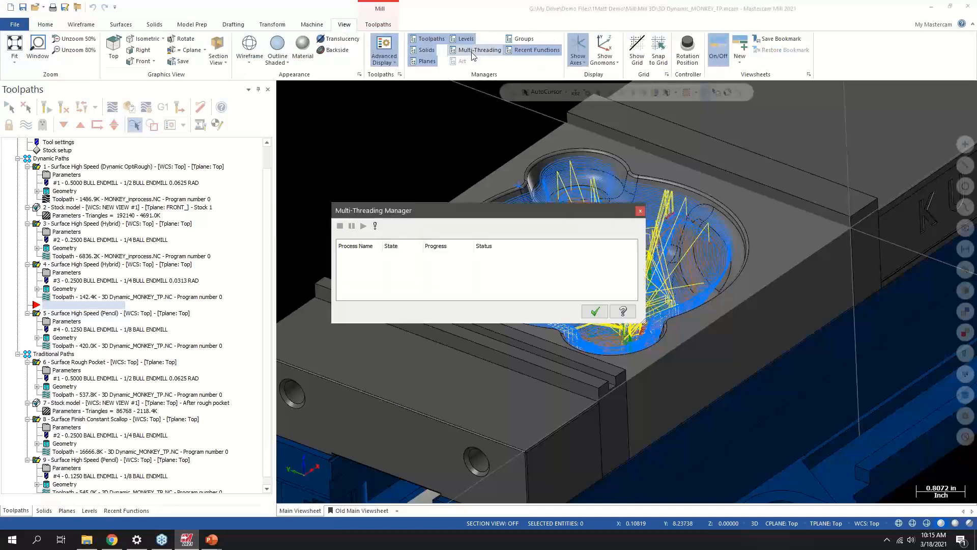
pyautogui.click(375, 226)
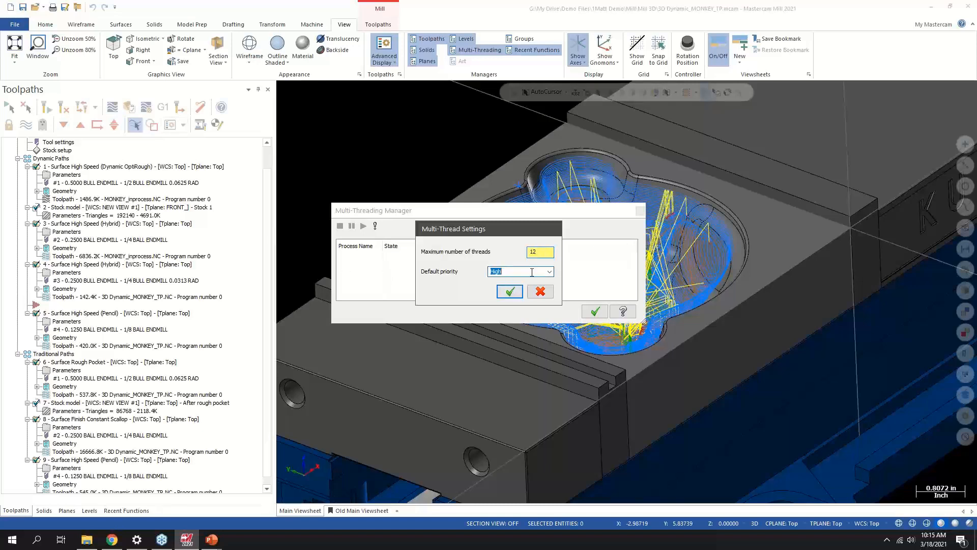
pyautogui.click(549, 271)
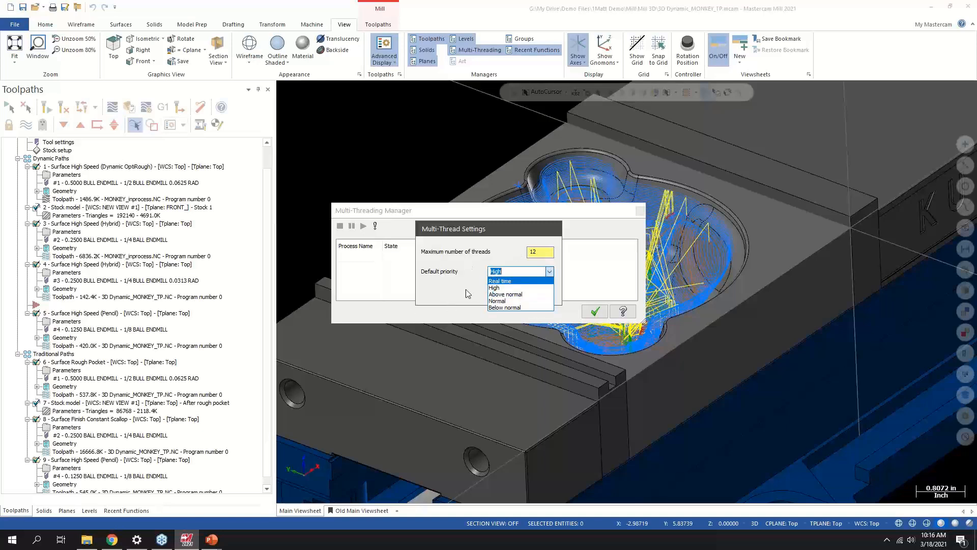
pyautogui.click(550, 271)
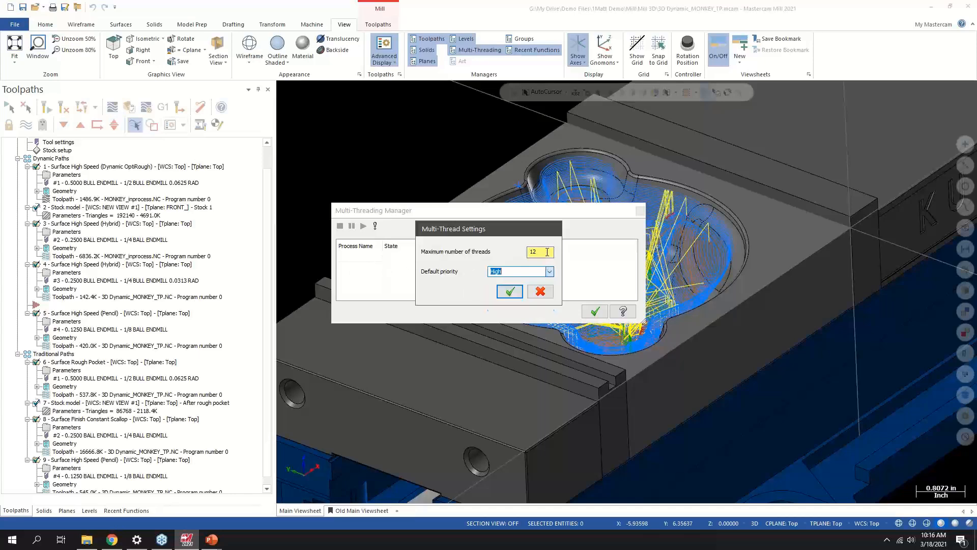
pyautogui.click(540, 292)
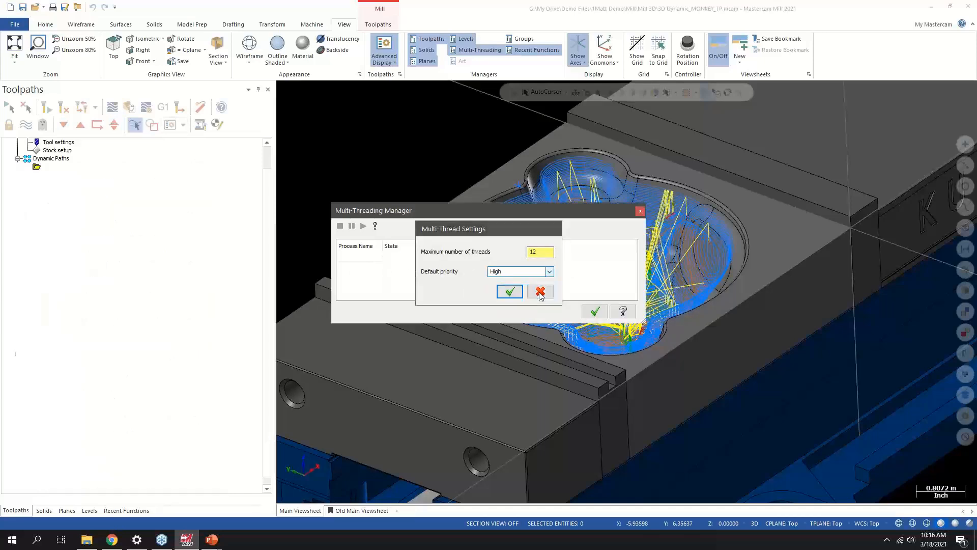
# Step: Open About your PC in Windows Settings, move the Multi-Threading Manager aside, and examine the computer's processor model
pyautogui.click(38, 540)
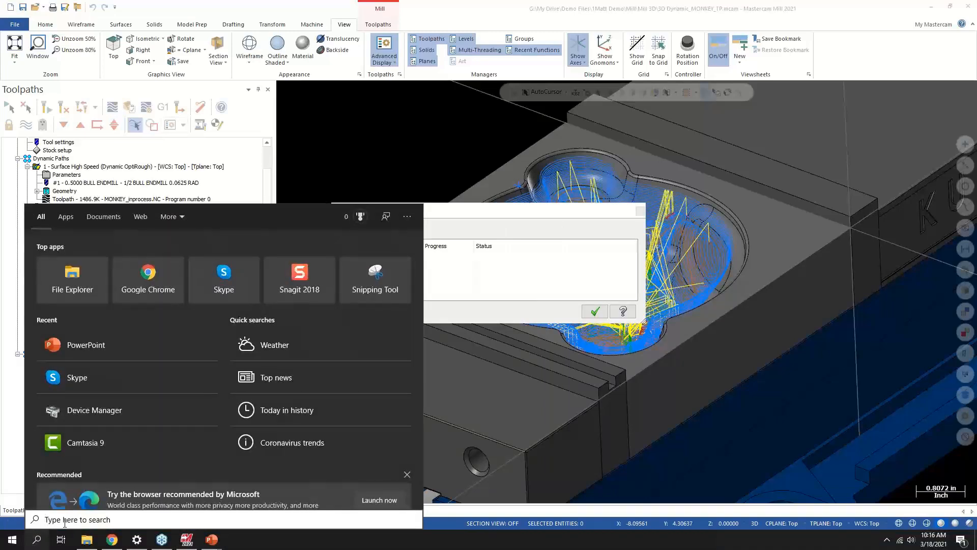
pyautogui.write('about')
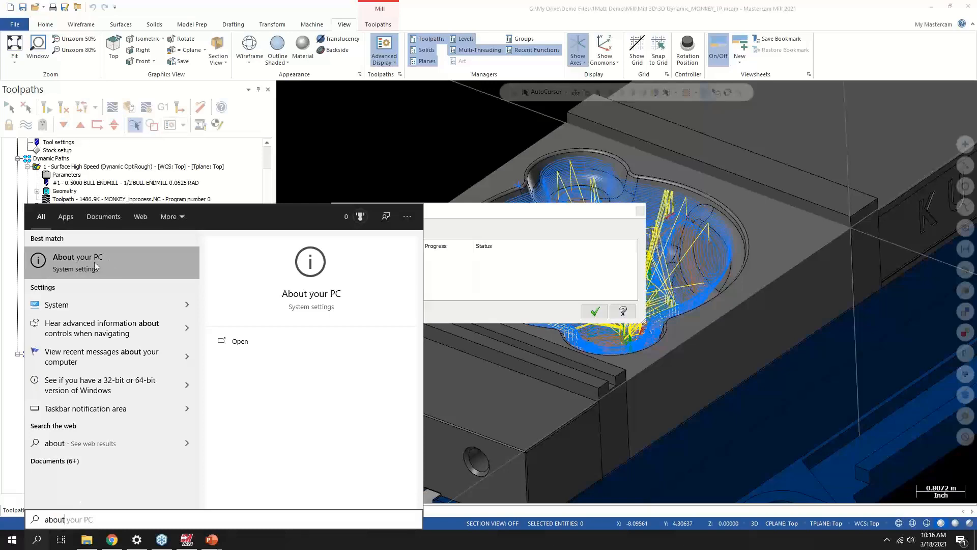
pyautogui.click(96, 266)
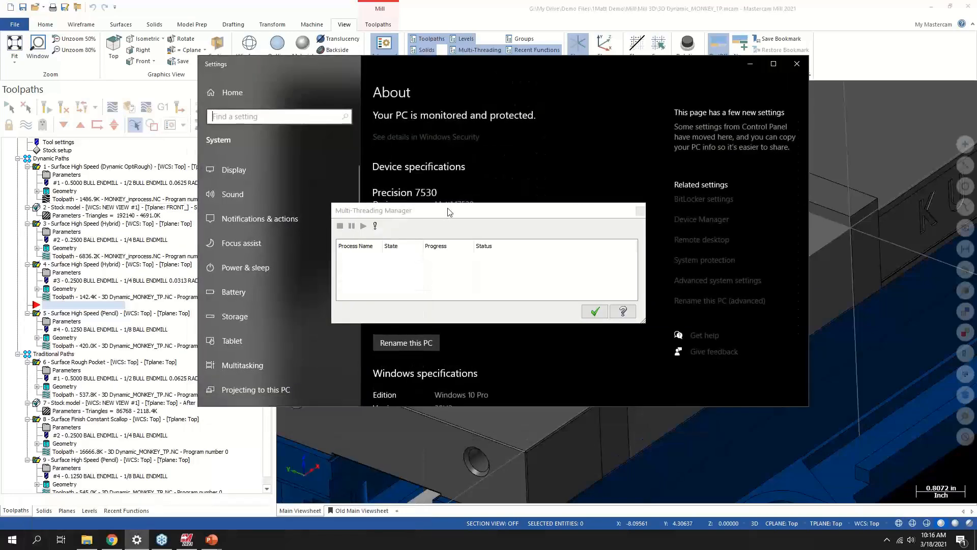
pyautogui.moveTo(448, 209); pyautogui.dragTo(314, 318)
pyautogui.moveTo(462, 230)
pyautogui.mouseDown()
pyautogui.moveTo(433, 218)
pyautogui.moveTo(493, 216)
pyautogui.moveTo(456, 218)
pyautogui.mouseUp()
pyautogui.scroll(-3, 470, 245)
pyautogui.scroll(-1, 469, 244)
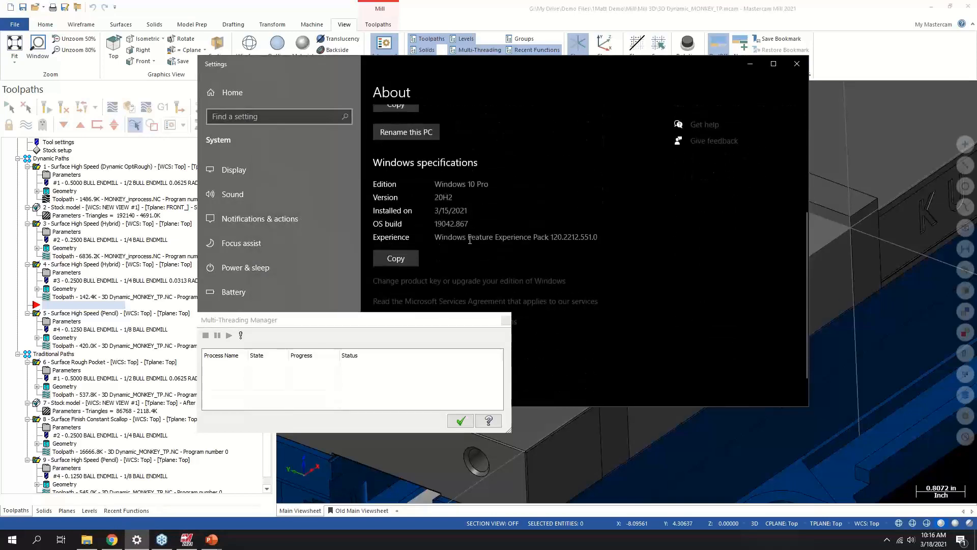
pyautogui.scroll(4, 458, 214)
pyautogui.click(459, 224)
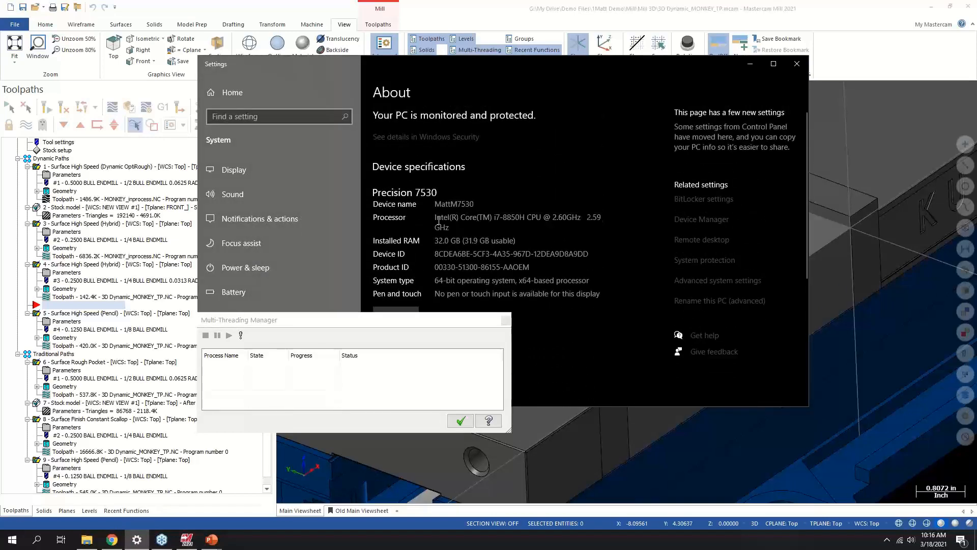
pyautogui.moveTo(531, 218); pyautogui.dragTo(428, 216)
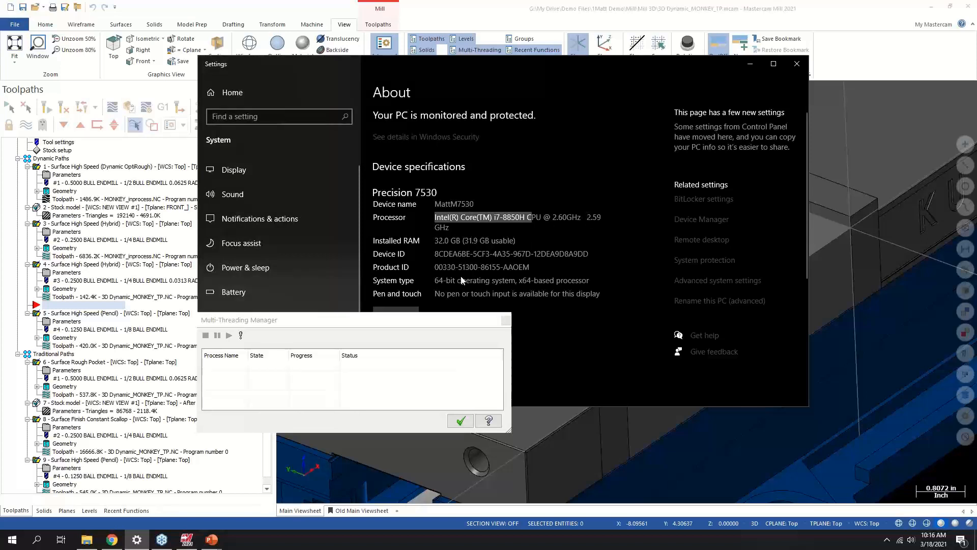
# Step: Review the maximum thread count in the Multi-Thread Settings, cancel without changes, and close the Multi-Threading Manager and Windows Settings
pyautogui.click(241, 335)
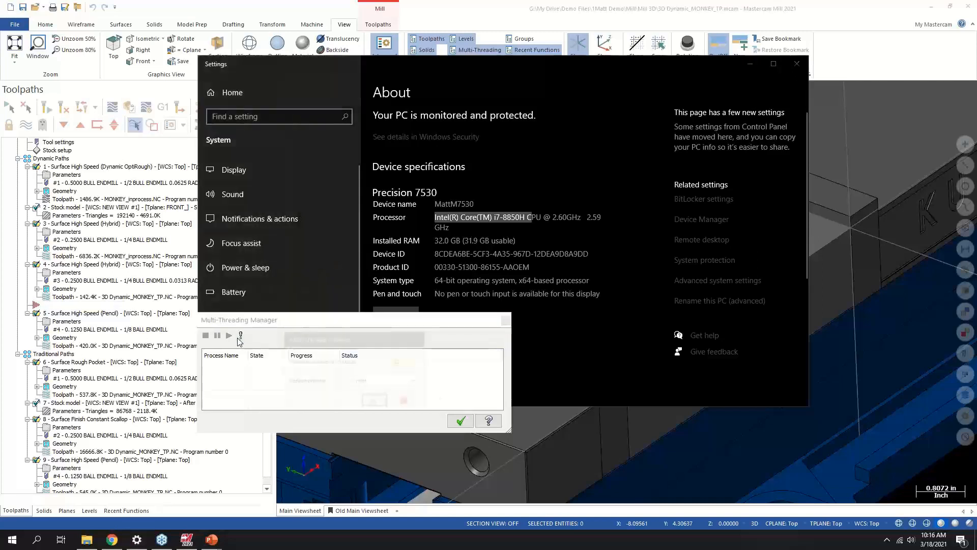
pyautogui.doubleClick(406, 361)
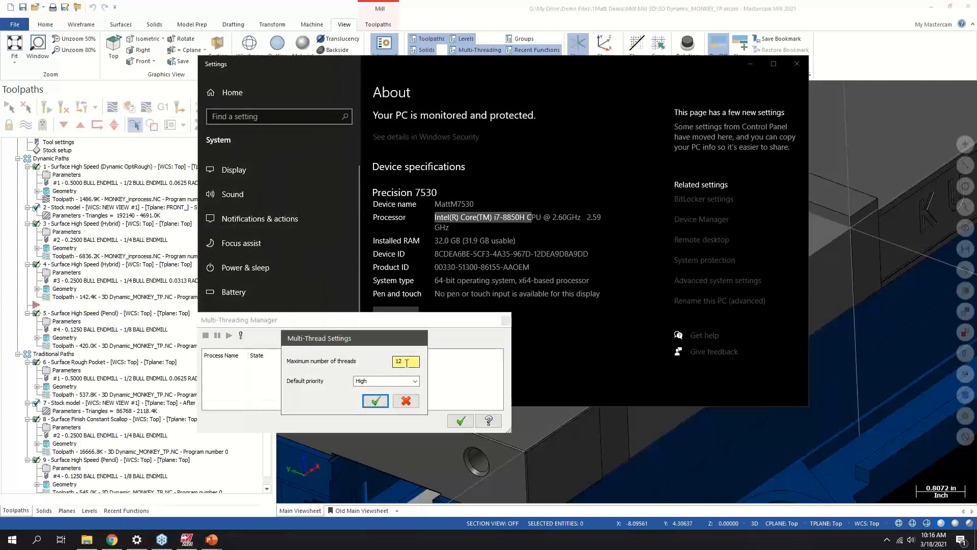
pyautogui.click(407, 402)
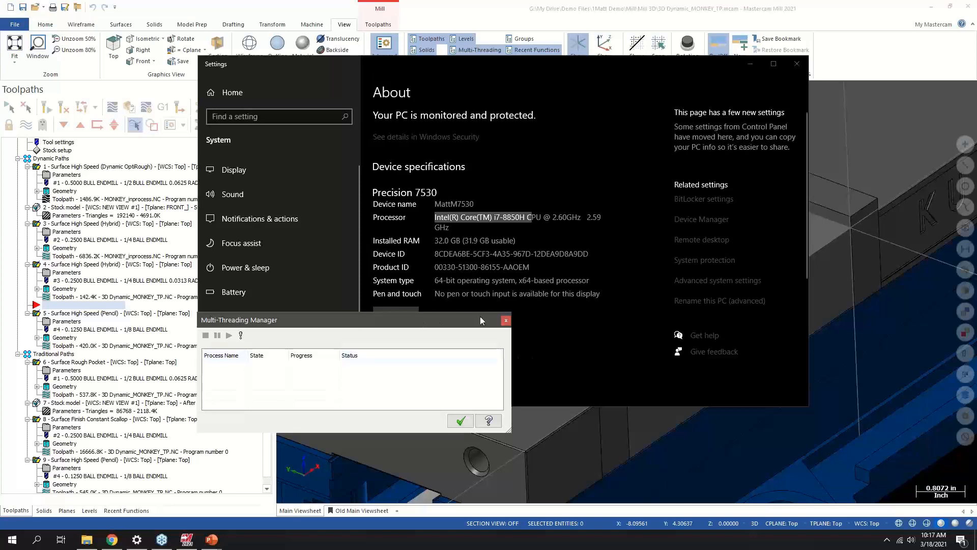
pyautogui.click(505, 320)
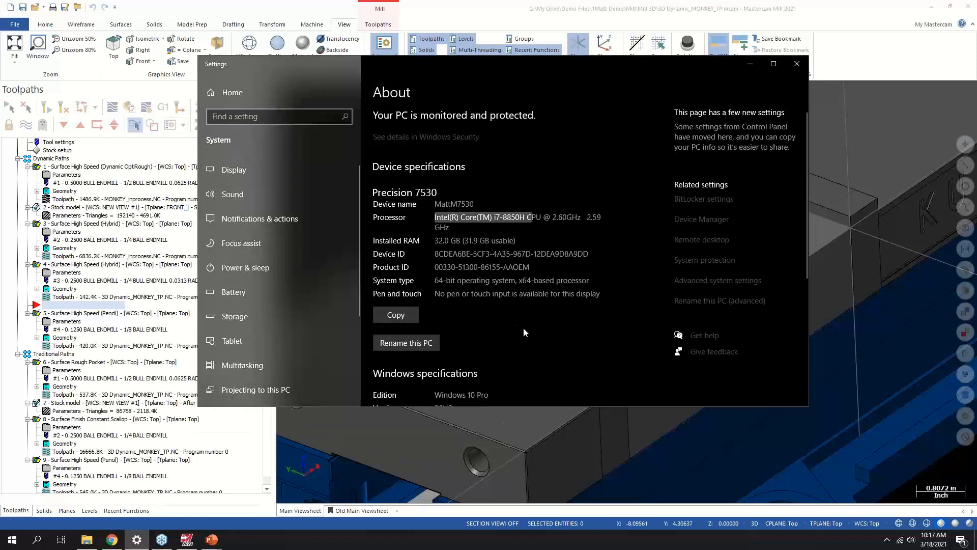
pyautogui.click(797, 65)
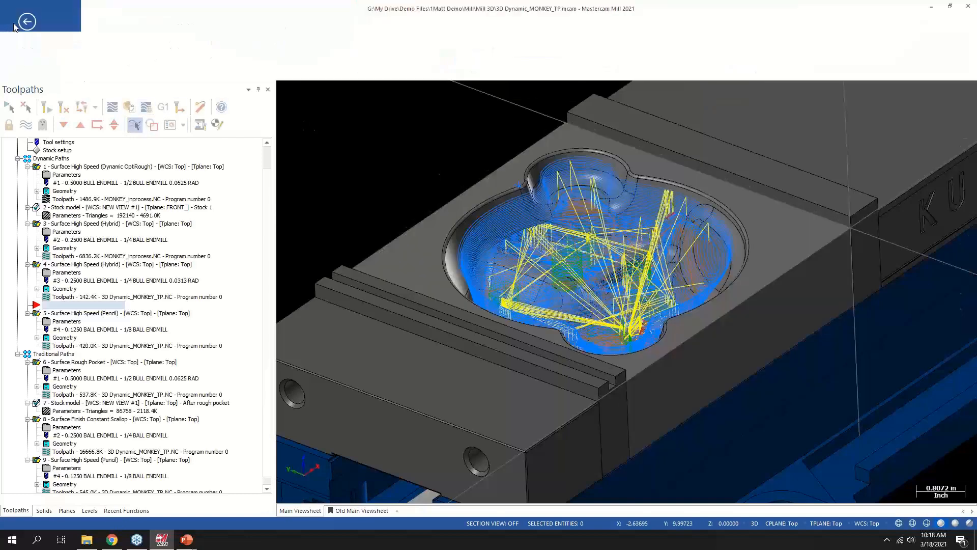
# Step: Run Repair File on the current part without deleting duplicate entities or saving, and view the Community resources before returning to the model
pyautogui.click(15, 24)
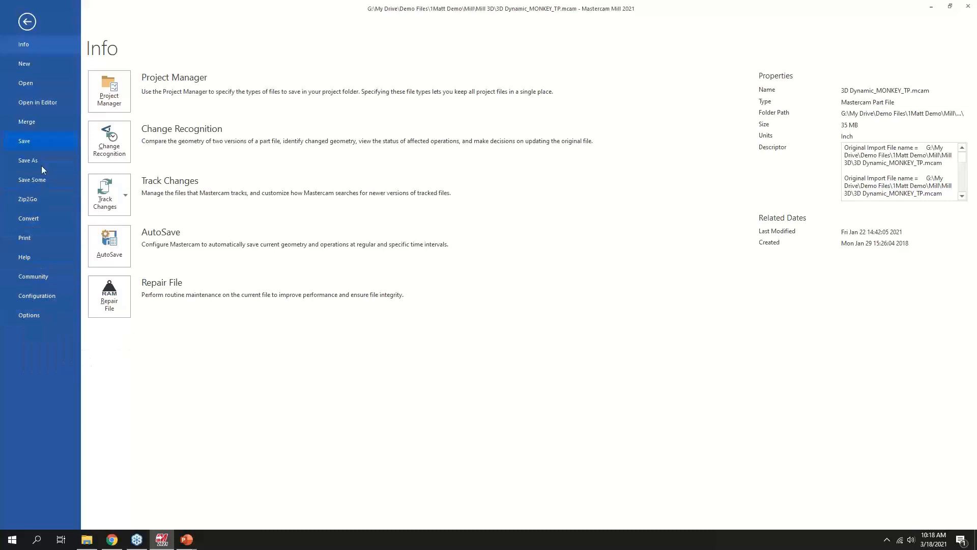
pyautogui.click(110, 308)
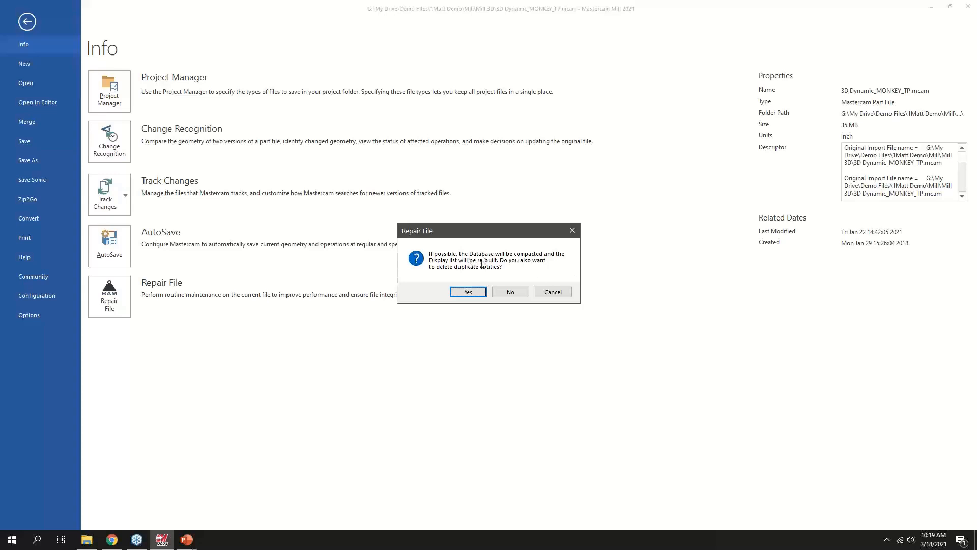
pyautogui.click(511, 292)
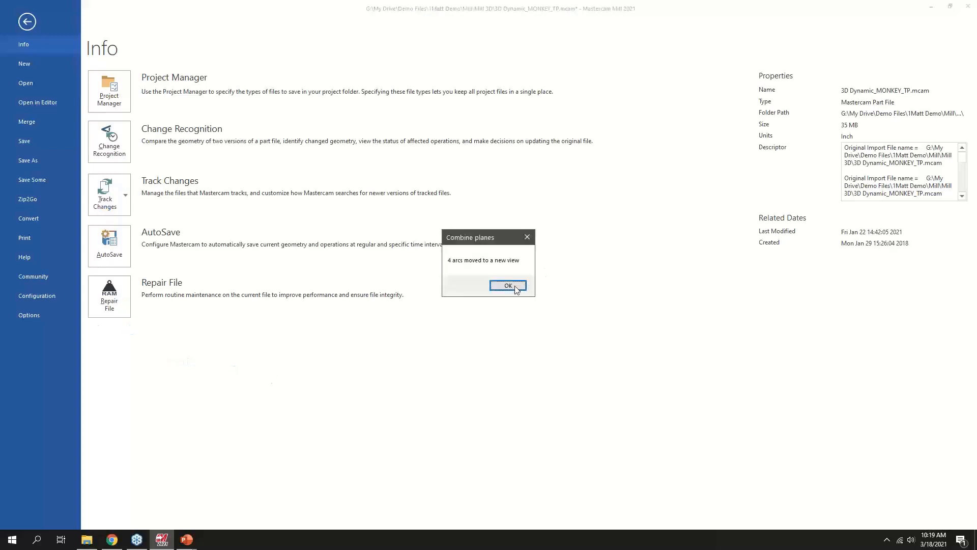
pyautogui.click(507, 286)
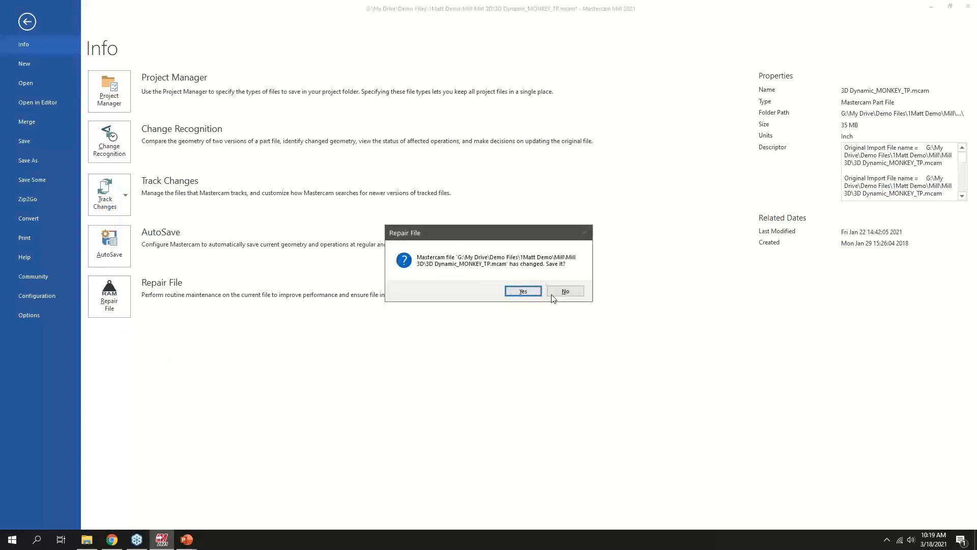
pyautogui.click(565, 289)
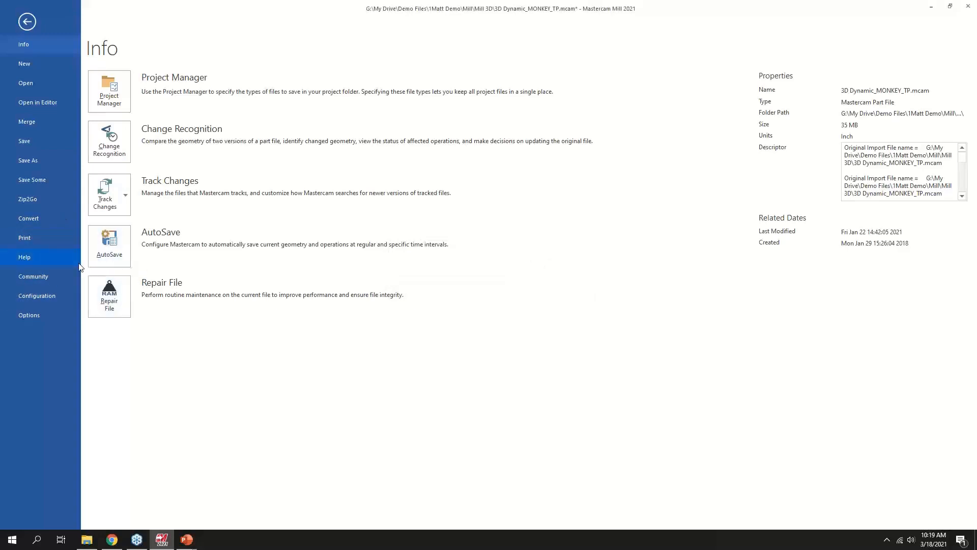
pyautogui.click(35, 276)
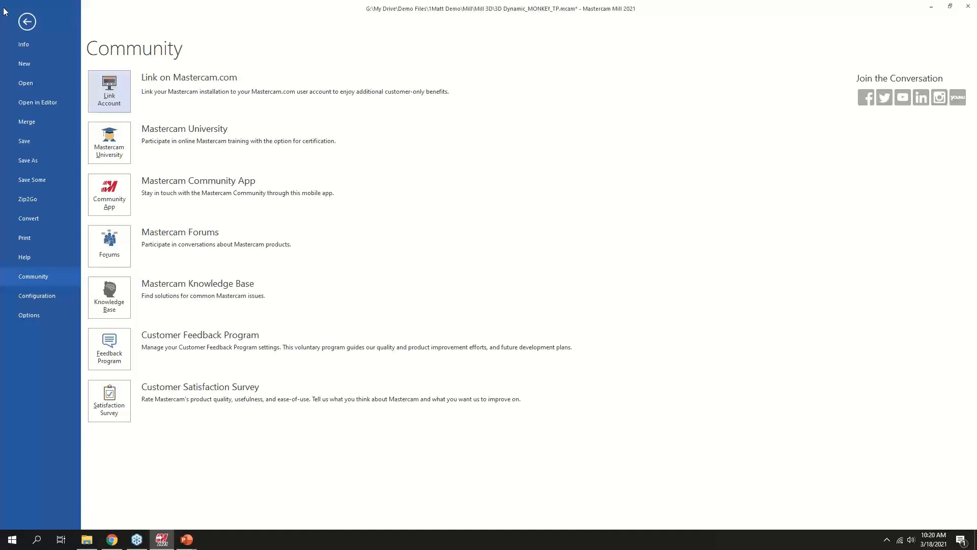
pyautogui.click(26, 22)
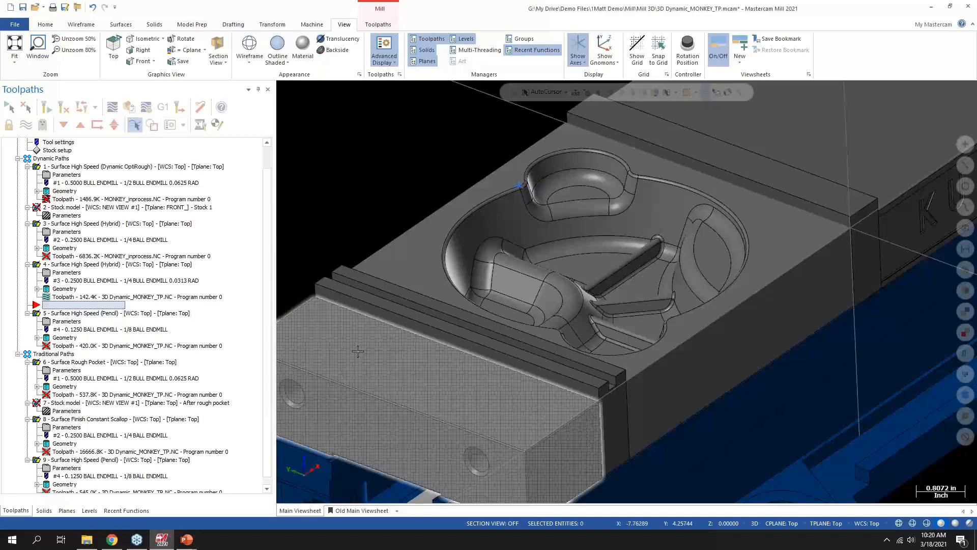
# Step: Switch to Chrome, load shopwareinc.com in a new tab, and open the Mastercam PC Specs section of its support pages
pyautogui.click(111, 542)
pyautogui.click(874, 9)
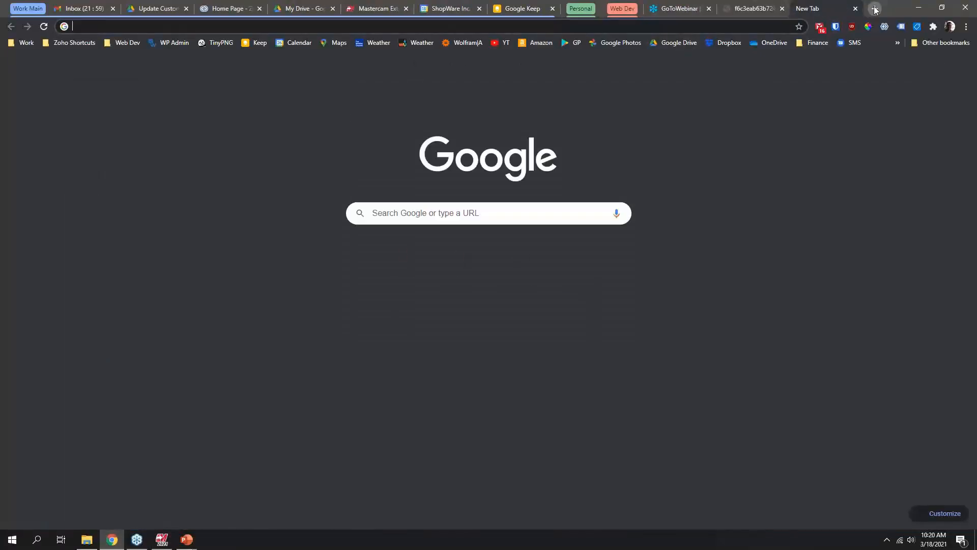
pyautogui.write('shopwareinc.com')
pyautogui.press('Return')
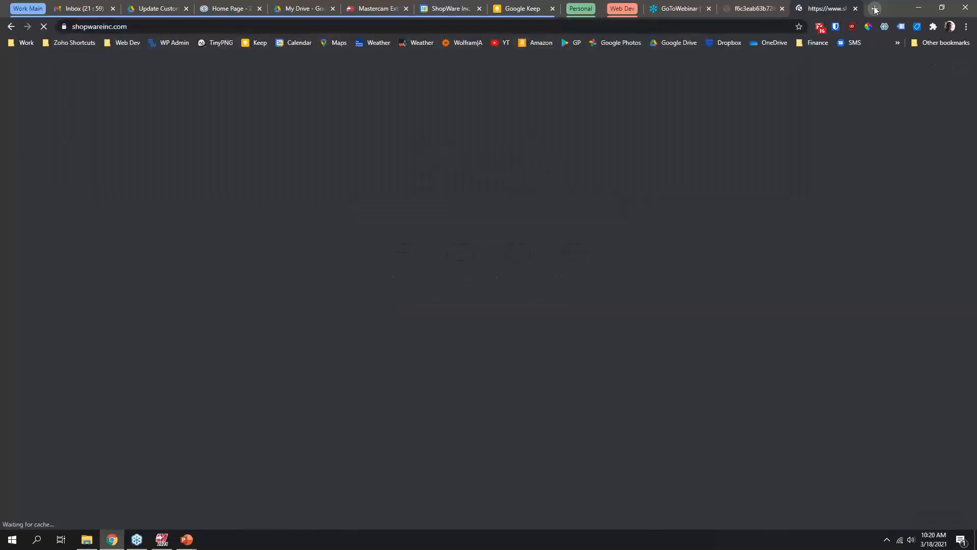
pyautogui.moveTo(680, 81)
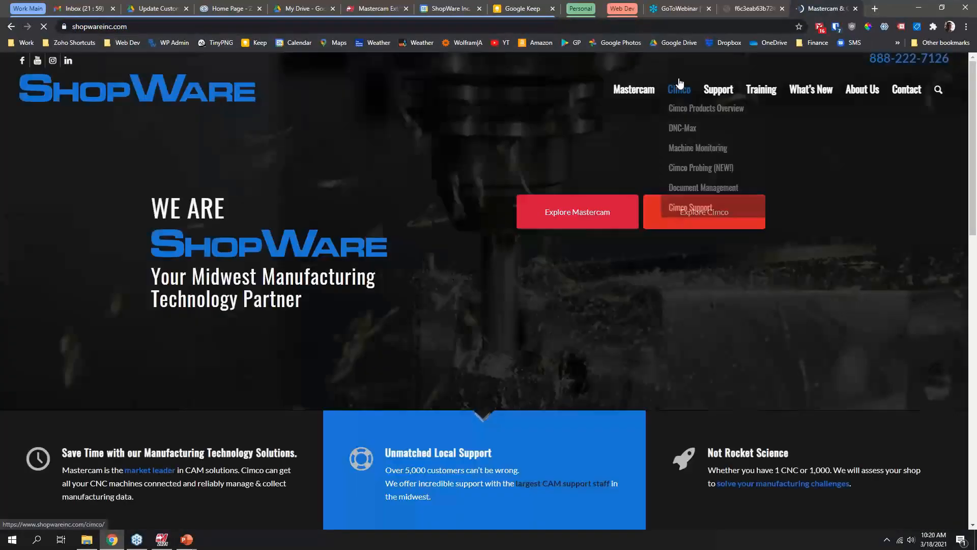
pyautogui.moveTo(714, 80)
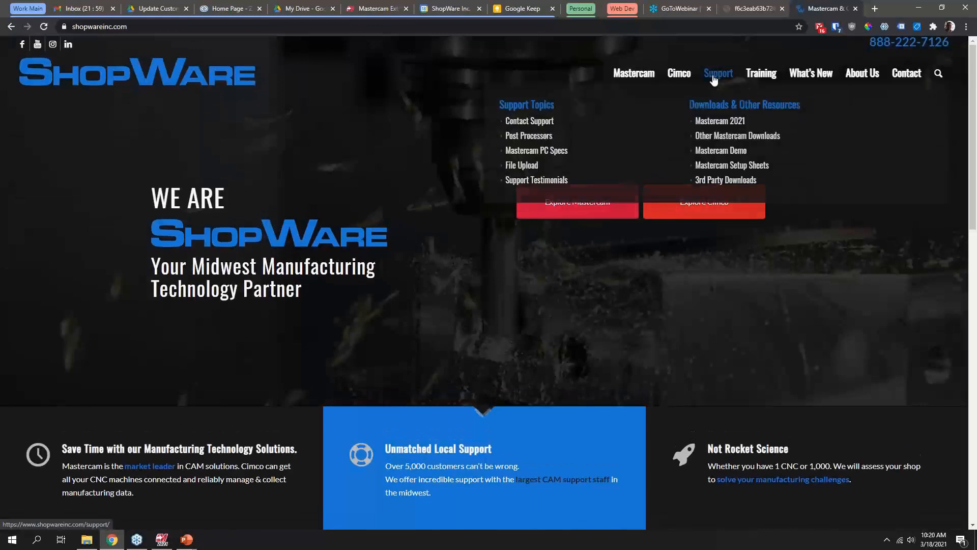
pyautogui.click(524, 154)
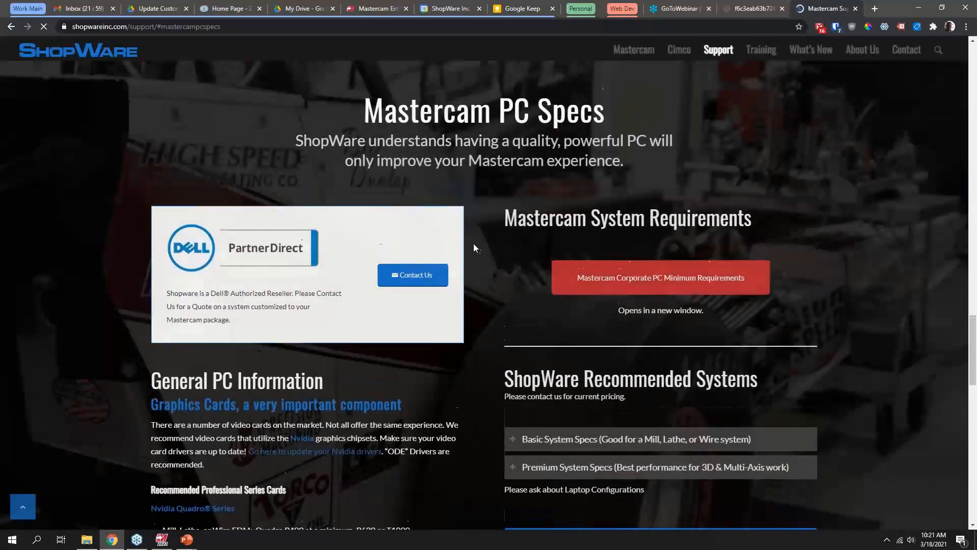
# Step: Expand the Premium System Specs and examine them alongside the graphics card recommendation for Mill 3D, 5-axis and advanced solid modeling
pyautogui.scroll(-4, 517, 305)
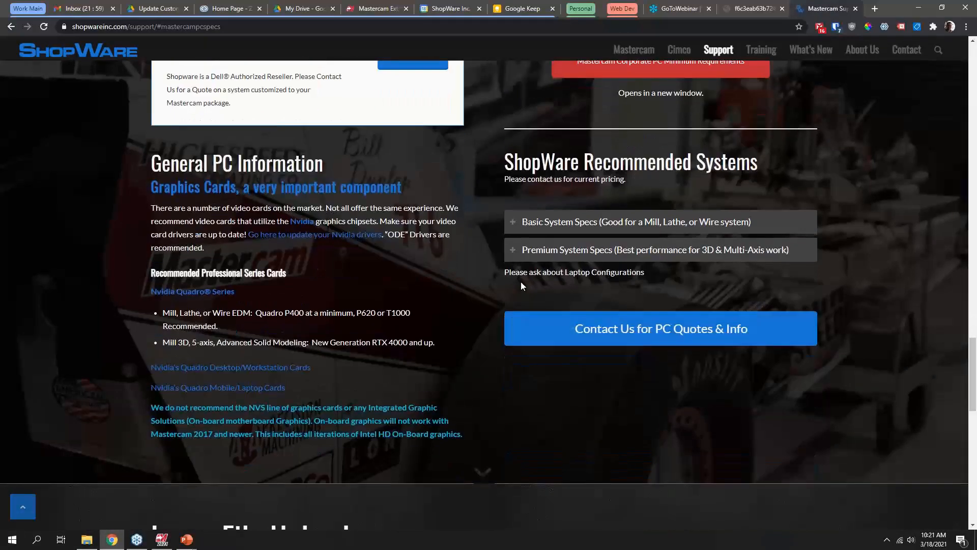
pyautogui.click(522, 249)
pyautogui.scroll(2, 647, 201)
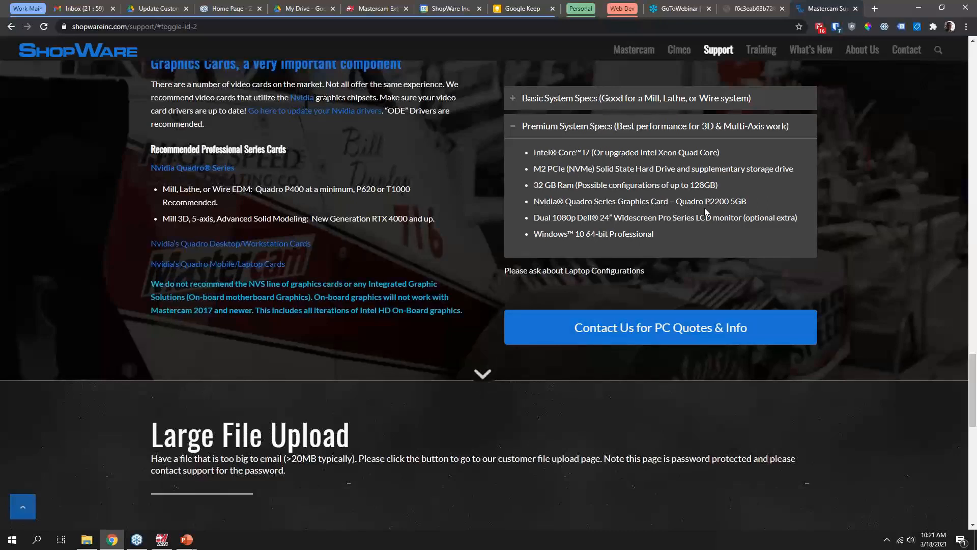
pyautogui.scroll(1, 602, 202)
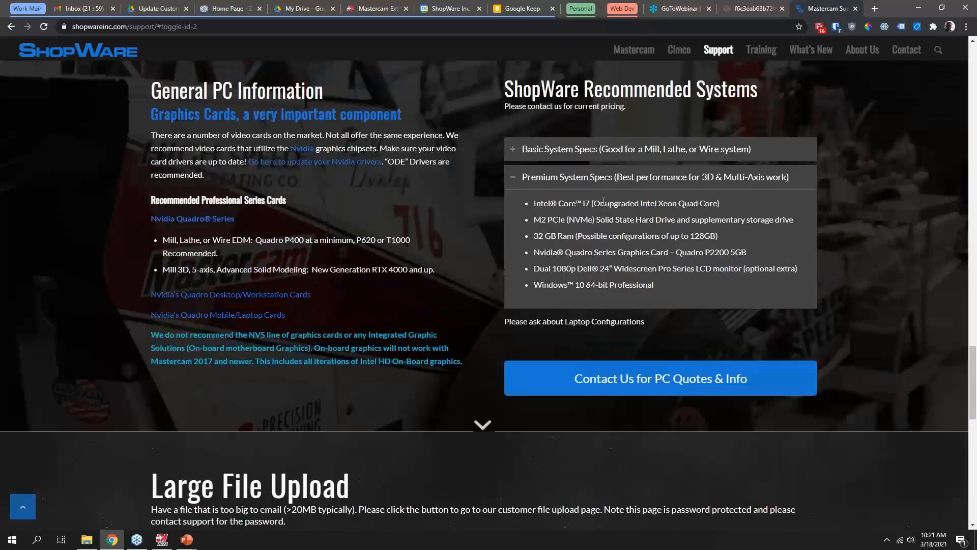
pyautogui.moveTo(435, 272); pyautogui.dragTo(253, 273)
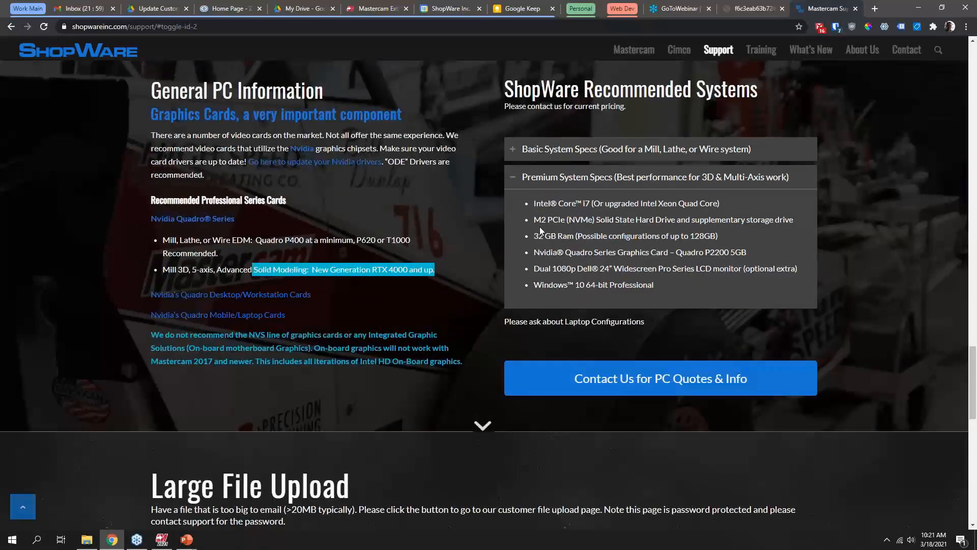
pyautogui.click(458, 274)
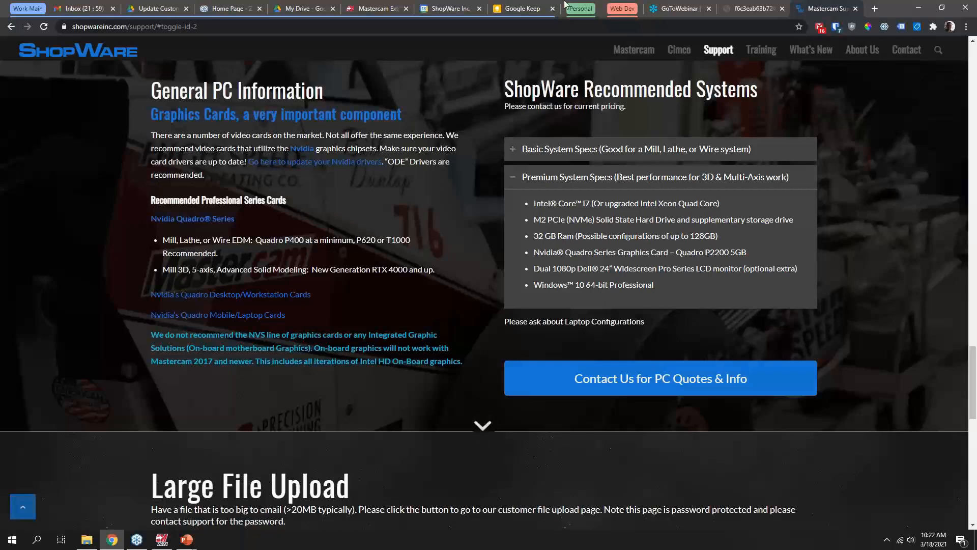
# Step: Highlight the recommended RTX 4000 card model, view the site's Training options, and minimize the browser
pyautogui.moveTo(761, 50)
pyautogui.moveTo(411, 270); pyautogui.dragTo(382, 270)
pyautogui.scroll(1, 561, 214)
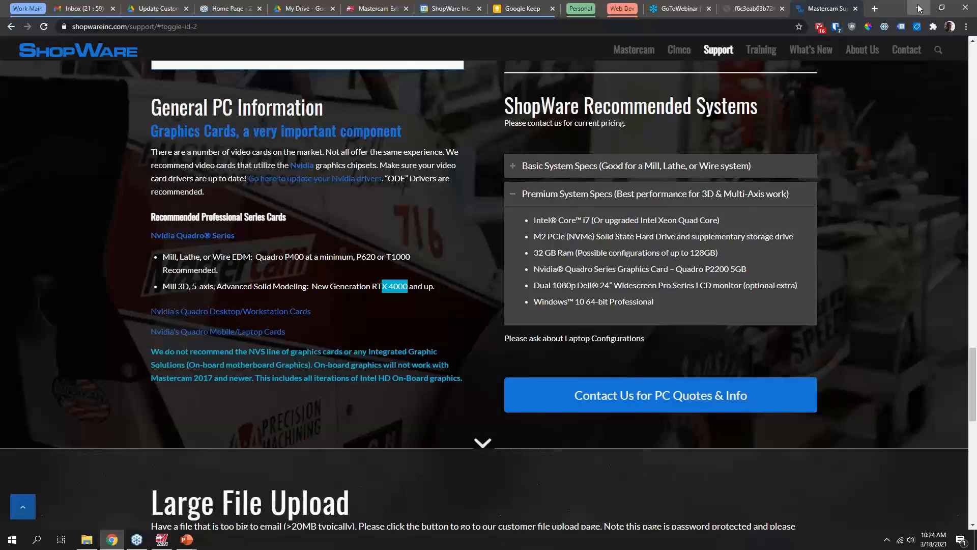
pyautogui.scroll(3, 833, 199)
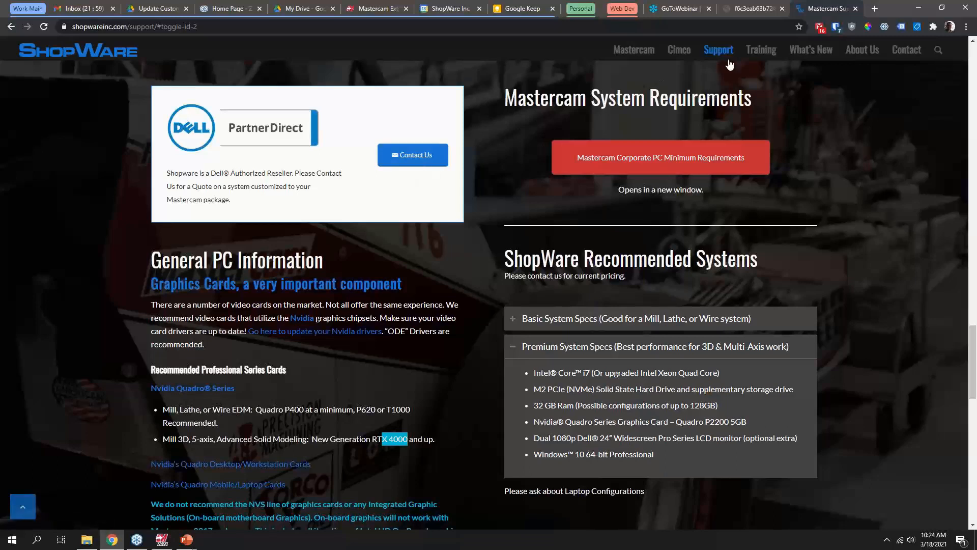
pyautogui.moveTo(762, 50)
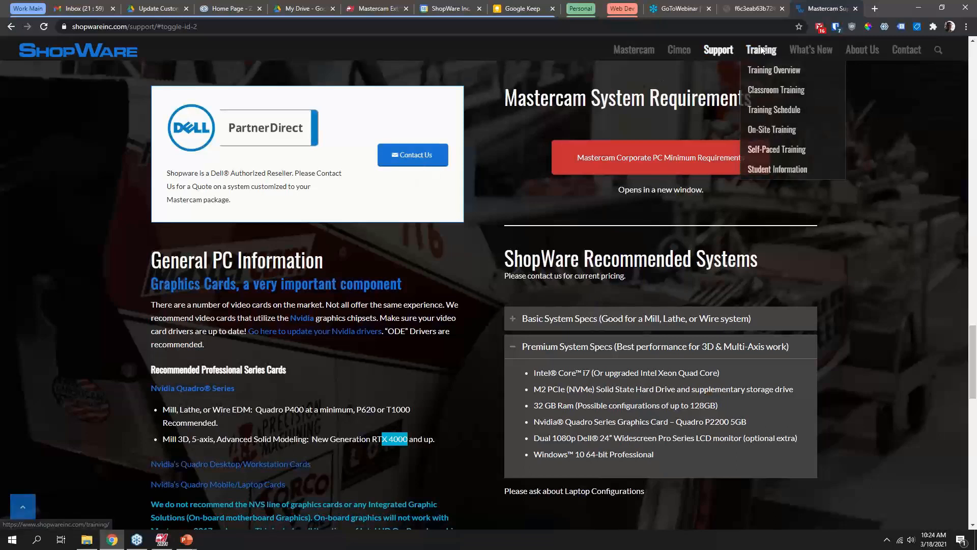
pyautogui.click(921, 8)
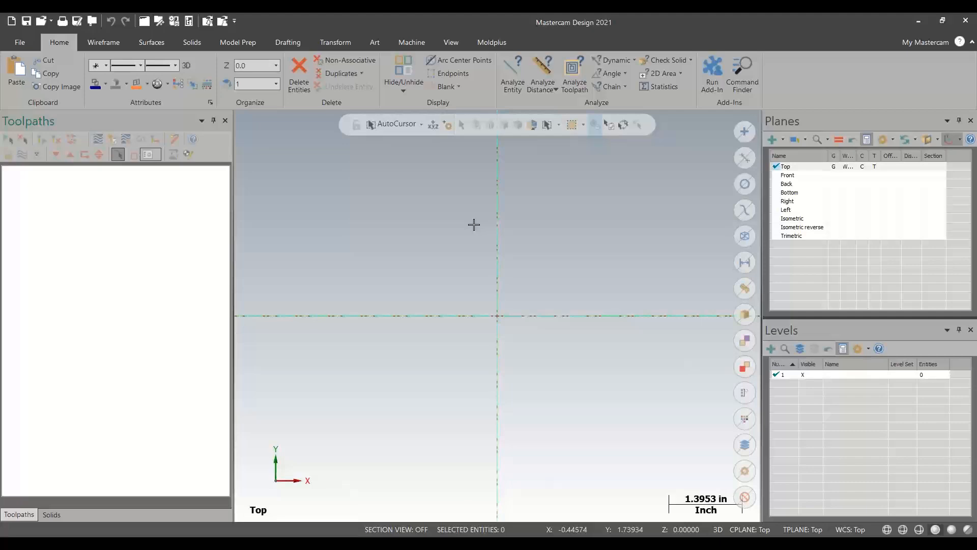
# Step: Open Boring Bar Demo.mcam from the 3D Tool Demo folder on the Desktop in Mastercam
pyautogui.click(38, 19)
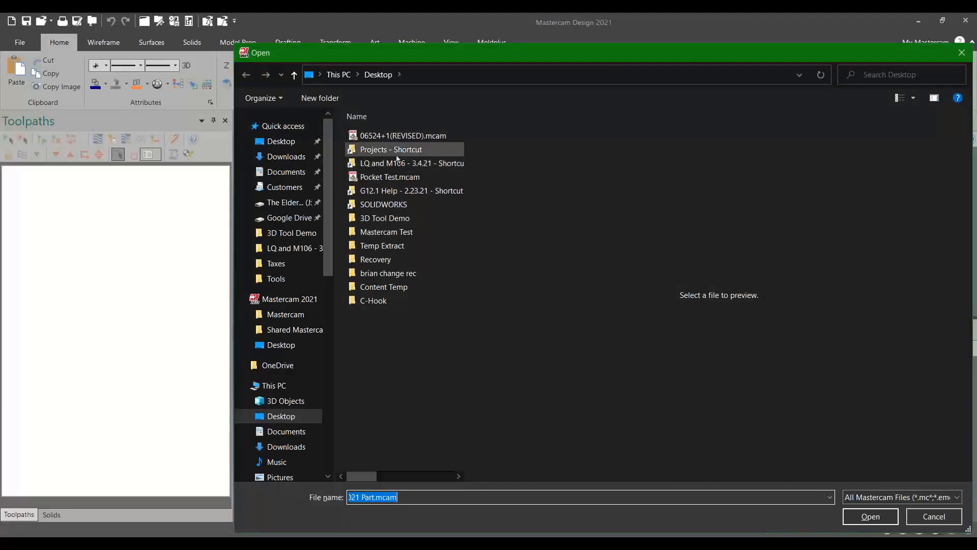
pyautogui.doubleClick(383, 220)
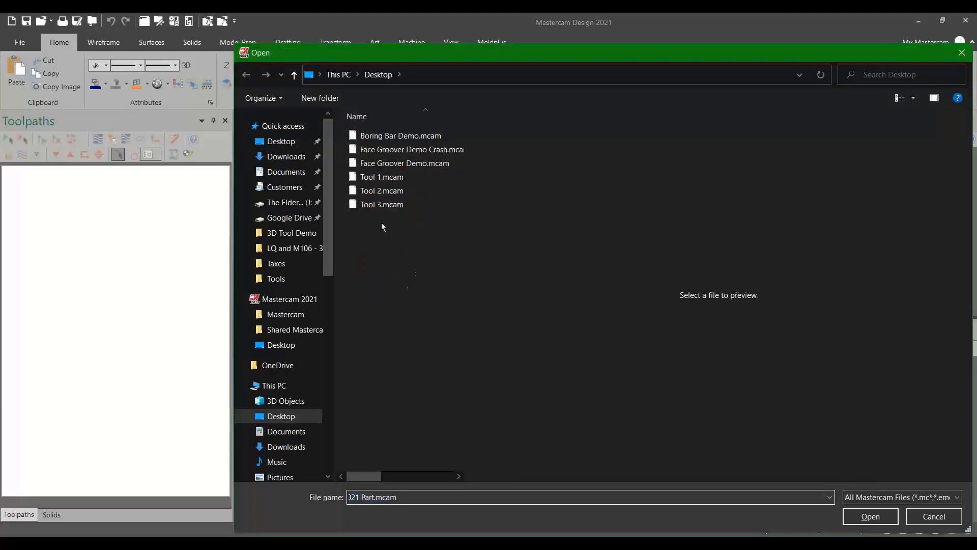
pyautogui.click(390, 141)
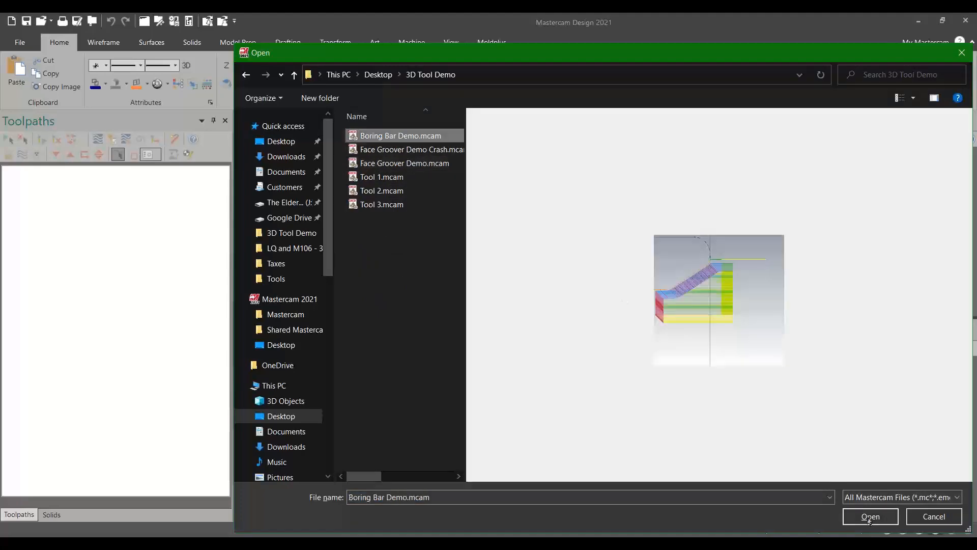
pyautogui.click(869, 516)
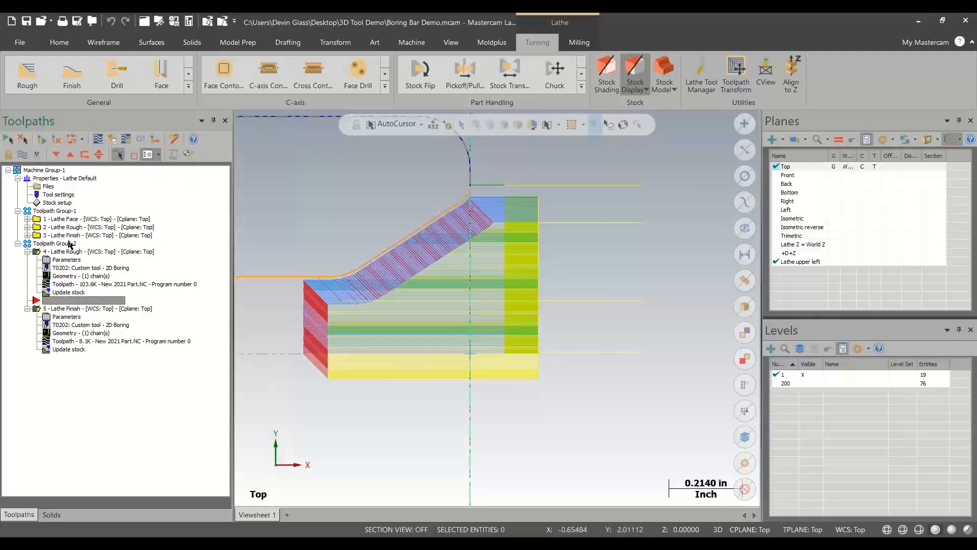
# Step: Open the 2D Boring custom tool of the Toolpath Group-2 Lathe Rough operation, inspect its drawn geometry, and close the definition unchanged
pyautogui.click(82, 269)
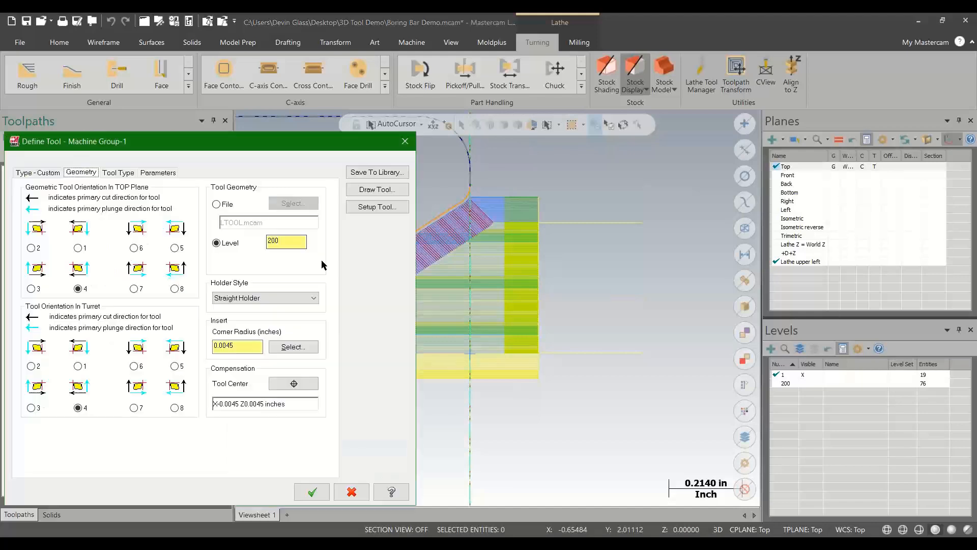
pyautogui.click(369, 195)
pyautogui.scroll(-2, 335, 275)
pyautogui.scroll(3, 268, 323)
pyautogui.scroll(-3, 323, 304)
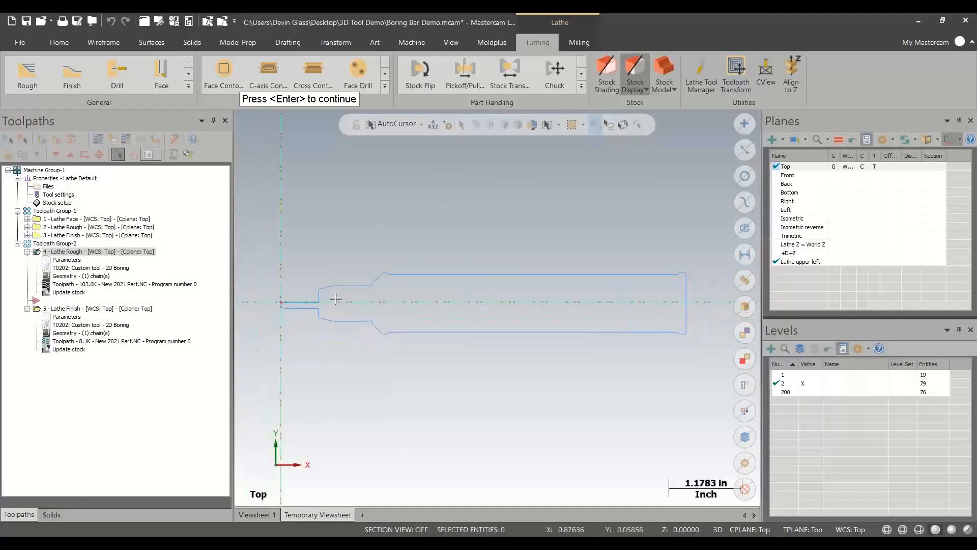
pyautogui.moveTo(312, 301); pyautogui.dragTo(386, 263, button='middle')
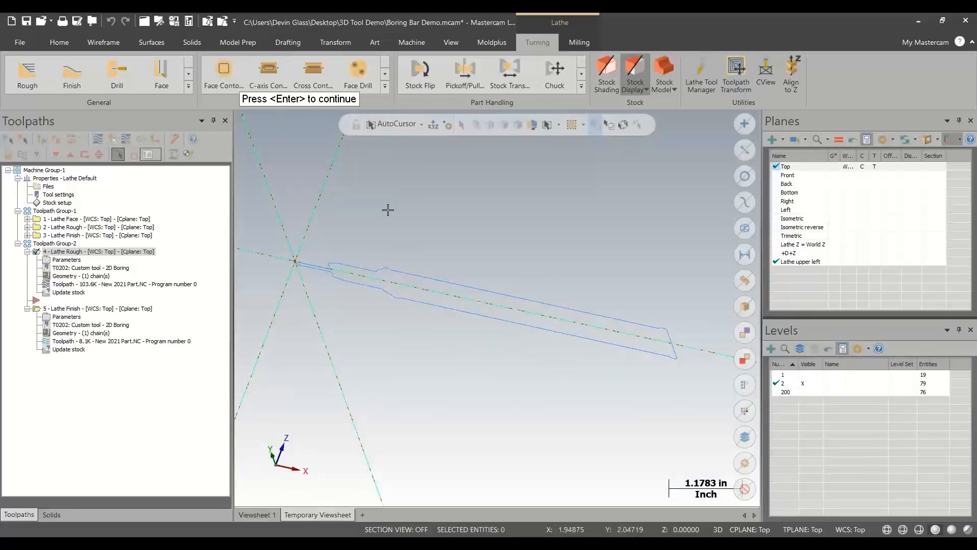
pyautogui.press('Return')
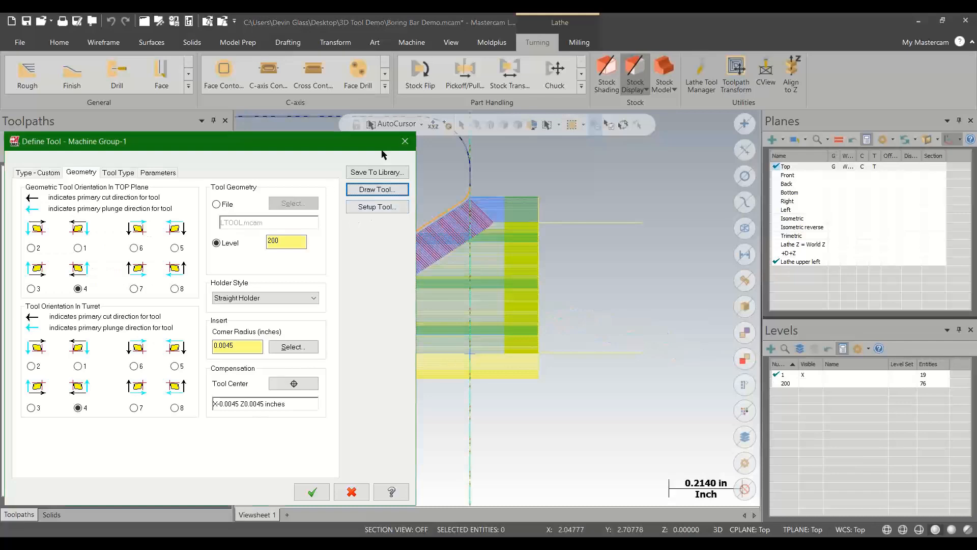
pyautogui.click(405, 141)
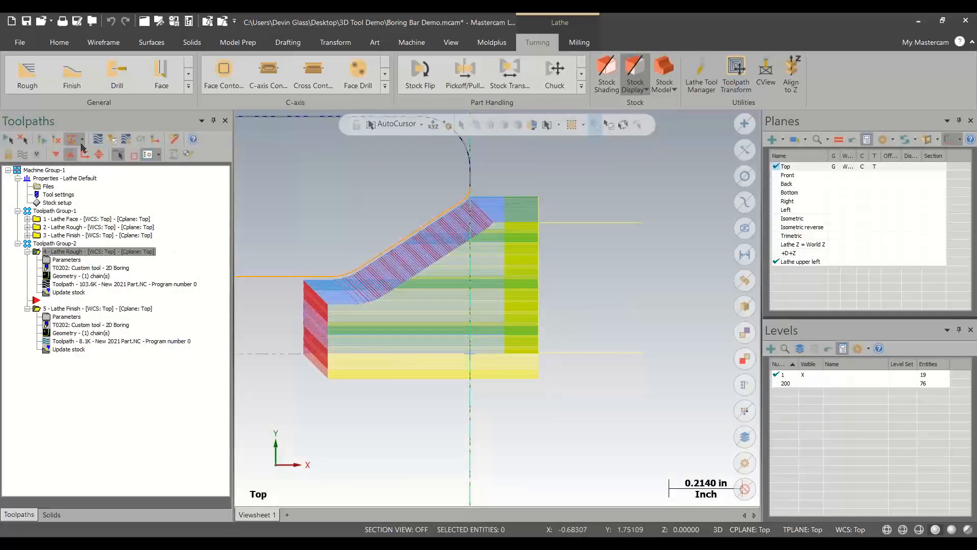
# Step: Backplot the Lathe Rough operation, close it, then load the Toolpath Group-2 operations into Verify and inspect the 2D Boring tool against the stock
pyautogui.click(98, 141)
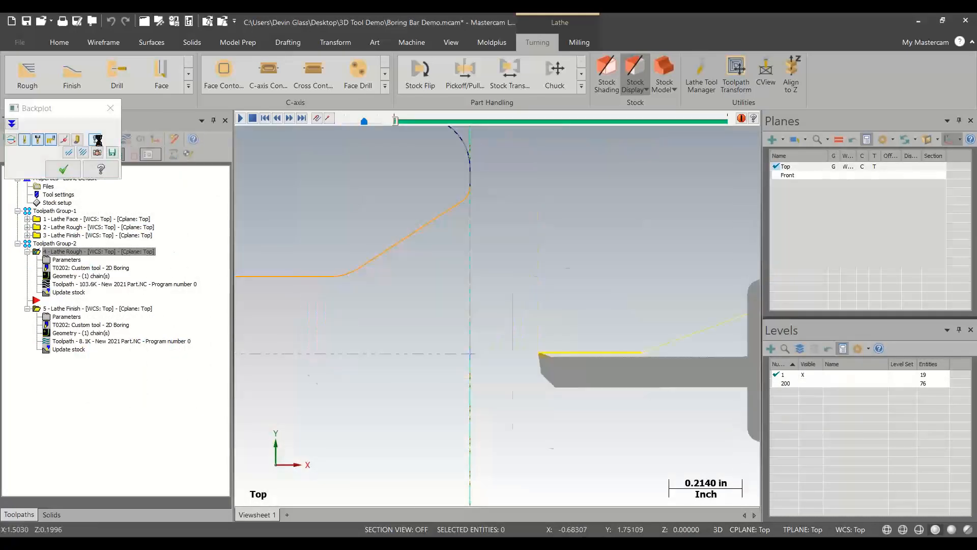
pyautogui.click(110, 108)
pyautogui.click(61, 309)
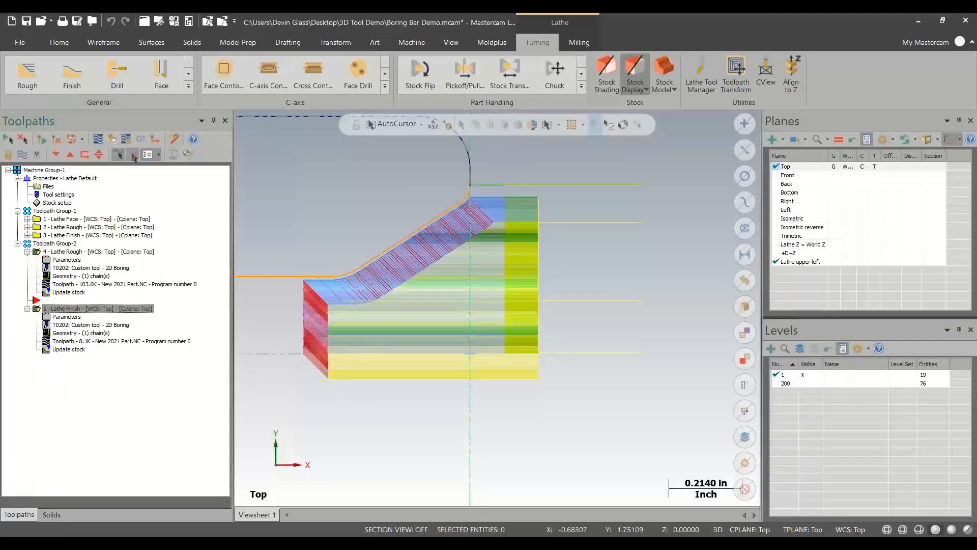
pyautogui.click(113, 140)
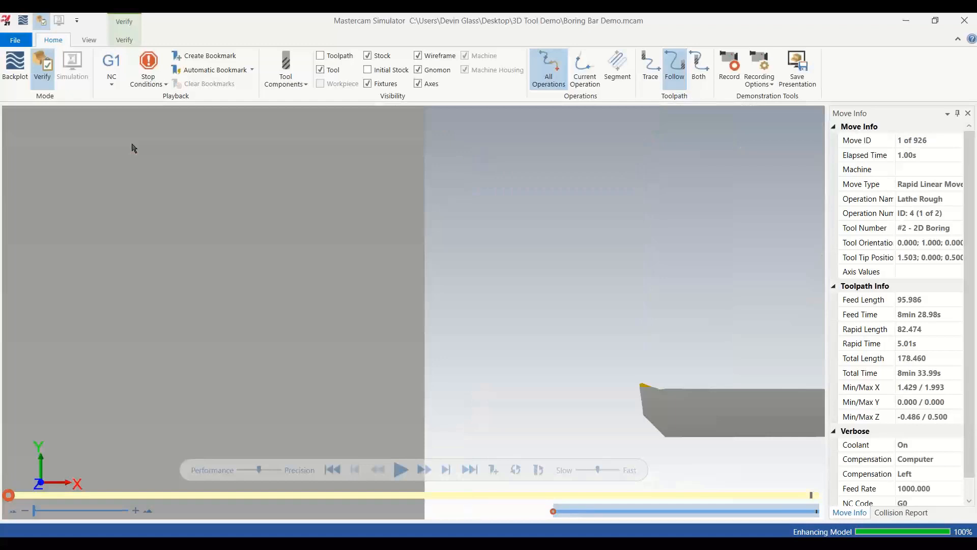
pyautogui.scroll(-5, 520, 287)
pyautogui.moveTo(687, 305); pyautogui.dragTo(815, 337, button='middle')
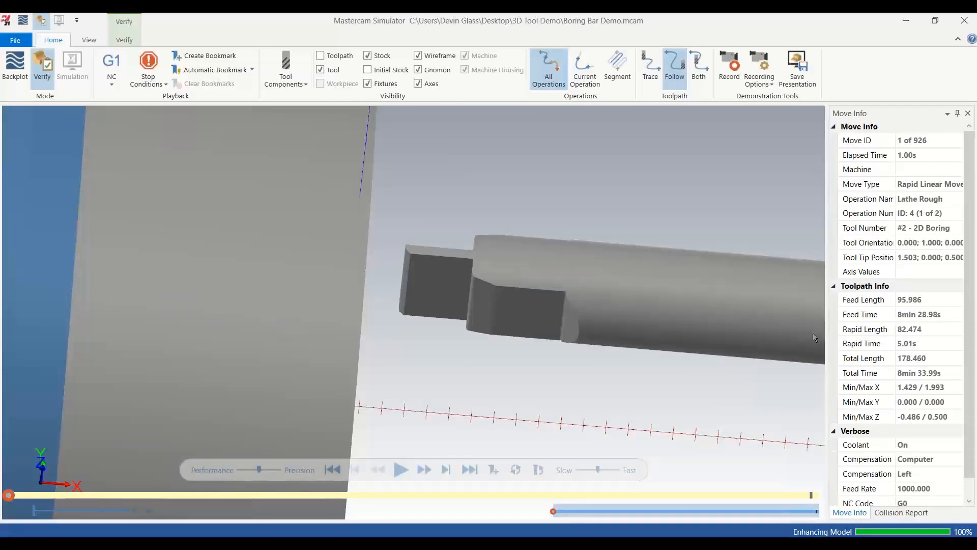
pyautogui.moveTo(733, 307); pyautogui.dragTo(694, 284, button='middle')
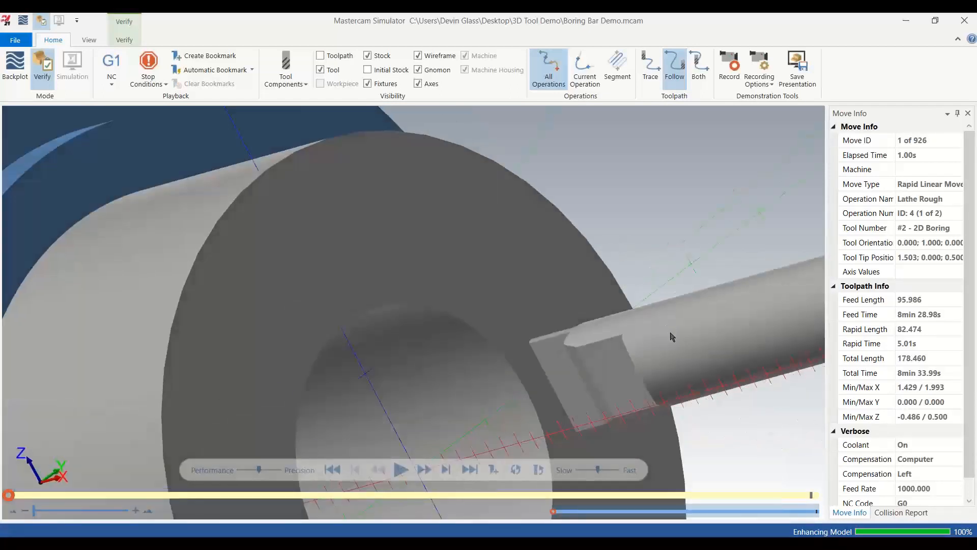
pyautogui.scroll(2, 672, 336)
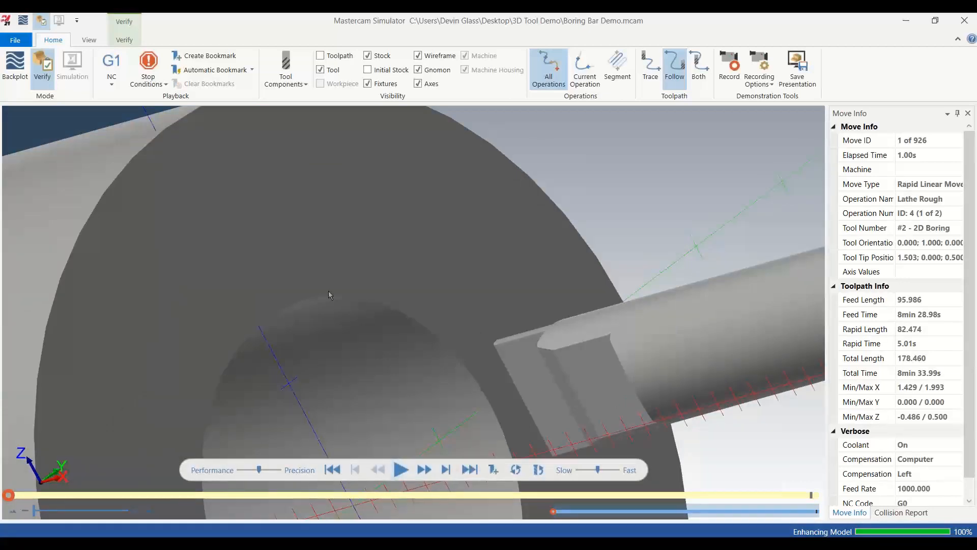
# Step: Set Collision as the simulator's stop condition, run the verification with the 2D Boring tool, and minimize the simulator
pyautogui.click(152, 81)
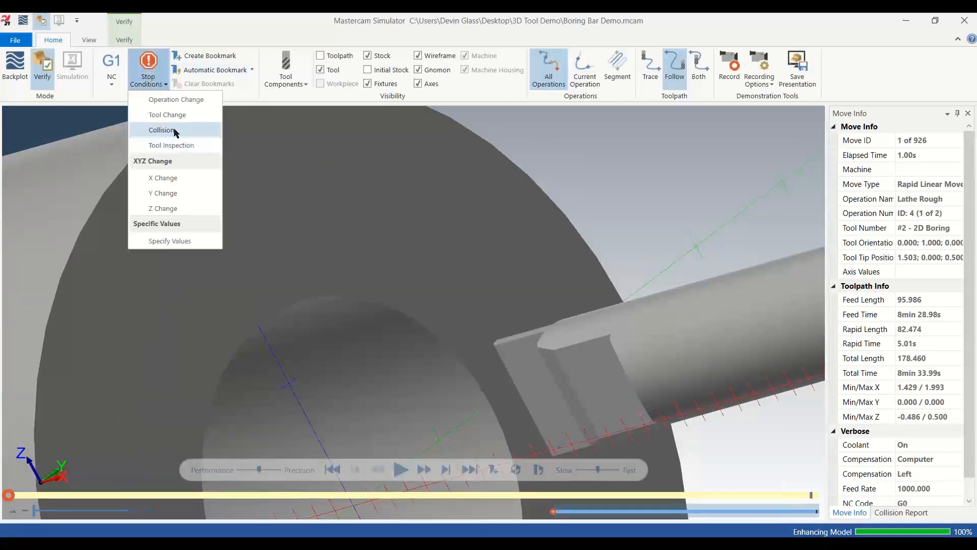
pyautogui.click(161, 130)
pyautogui.click(401, 470)
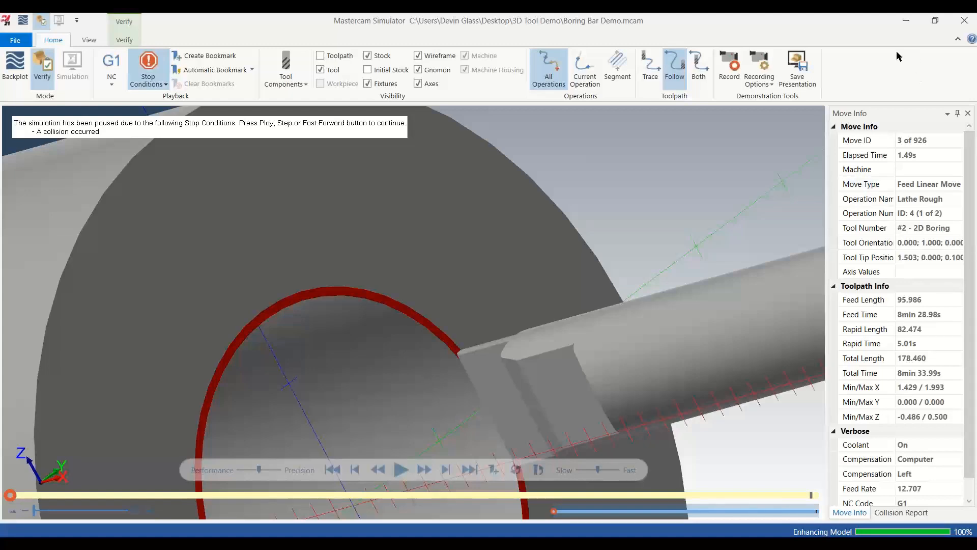
pyautogui.click(905, 20)
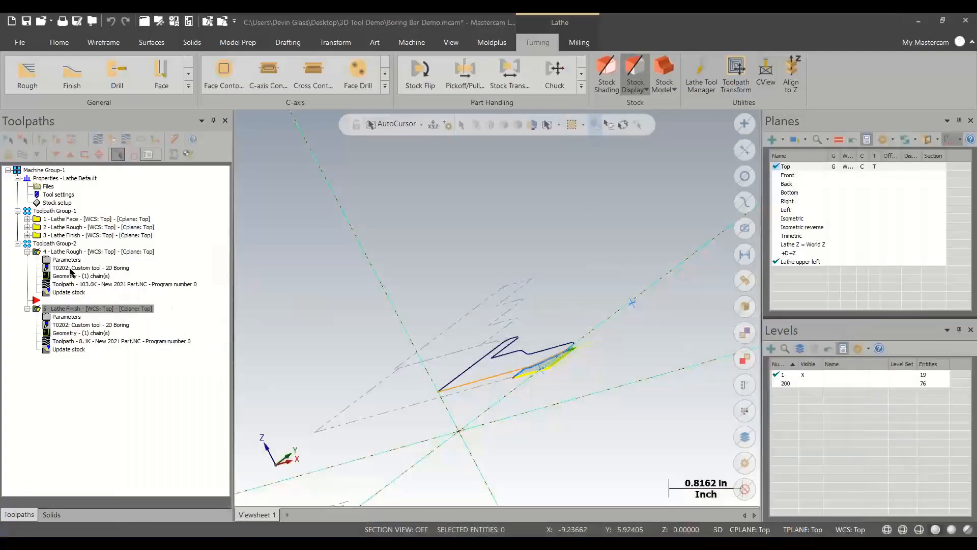
# Step: Change the Toolpath Group-2 Lathe Rough operation's tool to the 3D Boring Bar and regenerate the group's operations
pyautogui.click(69, 252)
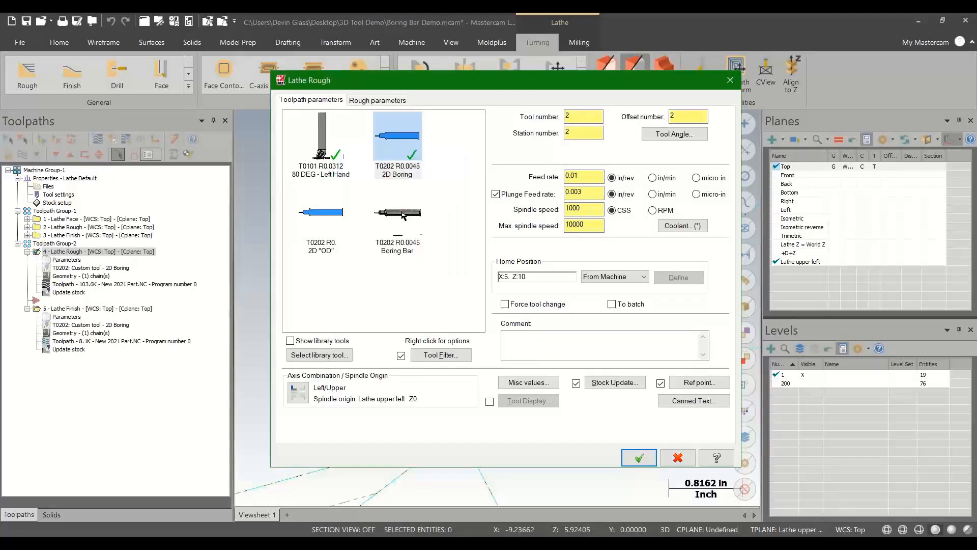
pyautogui.click(403, 216)
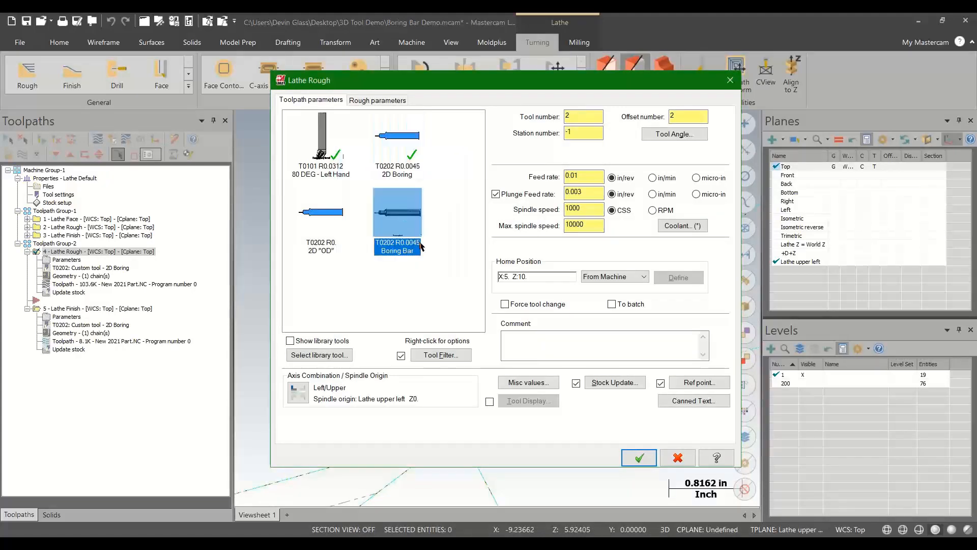
pyautogui.click(639, 458)
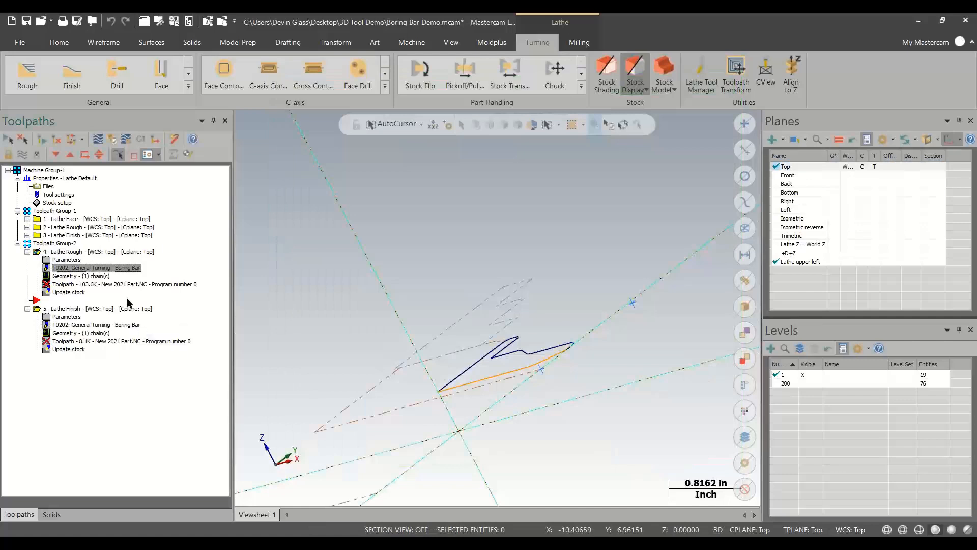
pyautogui.click(55, 243)
pyautogui.click(42, 140)
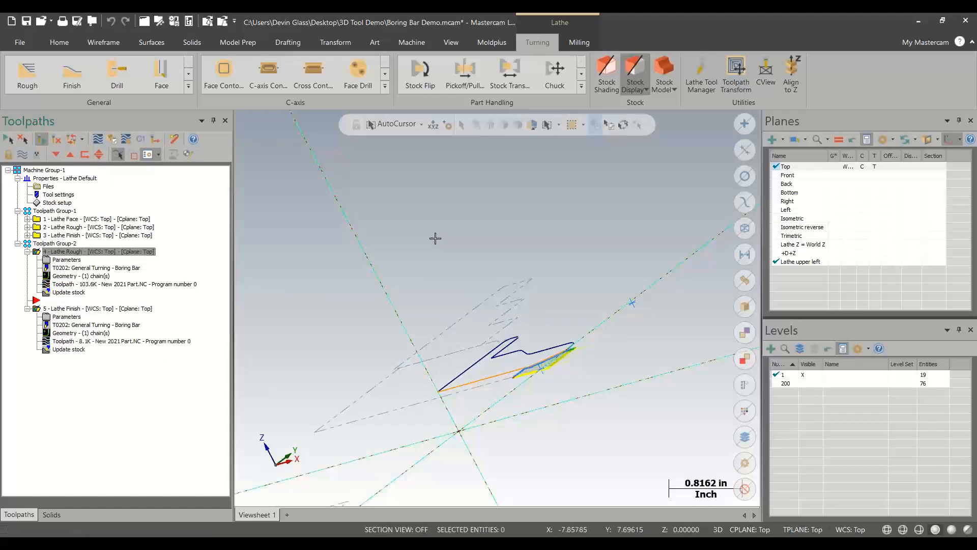
# Step: Backplot the regenerated Lathe Rough operation from the Top view, inspect the boring bar and its holder in 3D, and close the backplot
pyautogui.rightClick(435, 239)
pyautogui.click(453, 308)
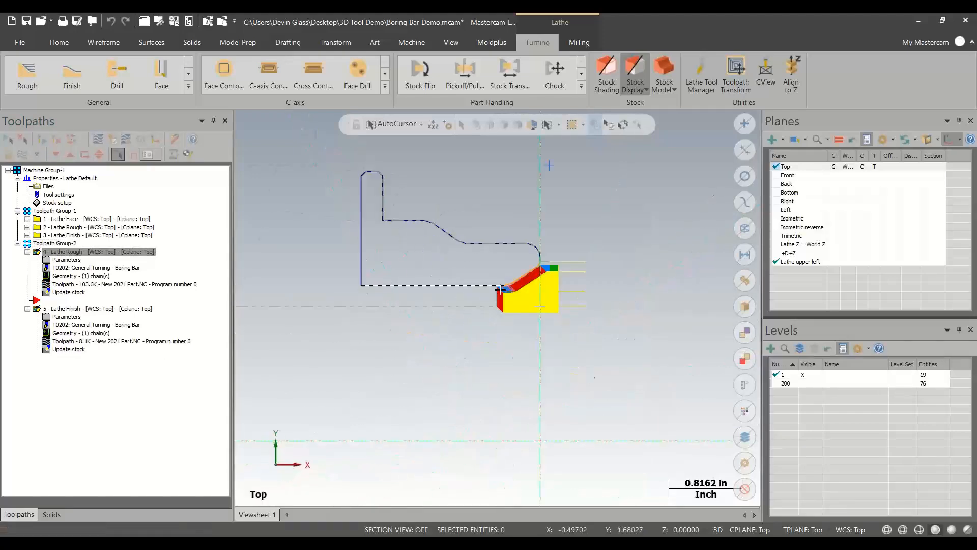
pyautogui.scroll(5, 540, 282)
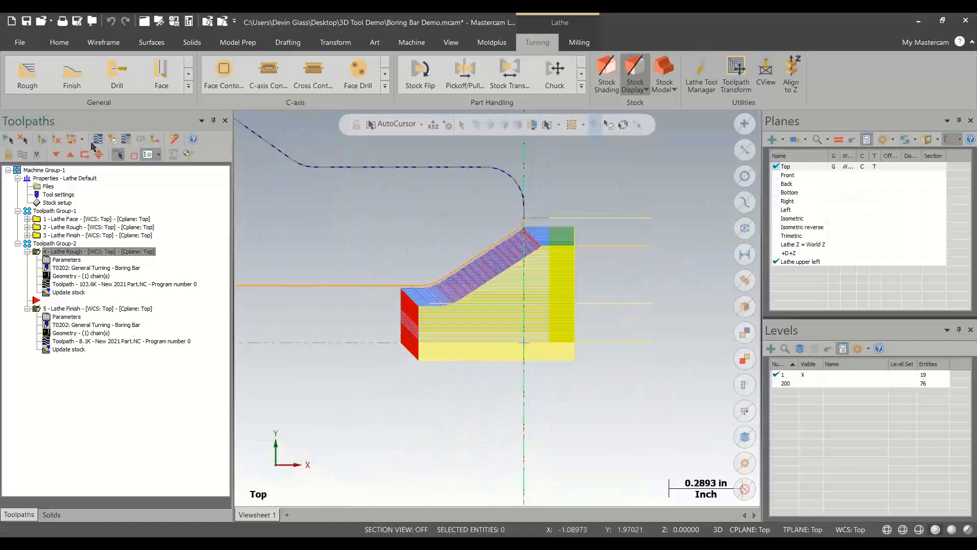
pyautogui.click(97, 138)
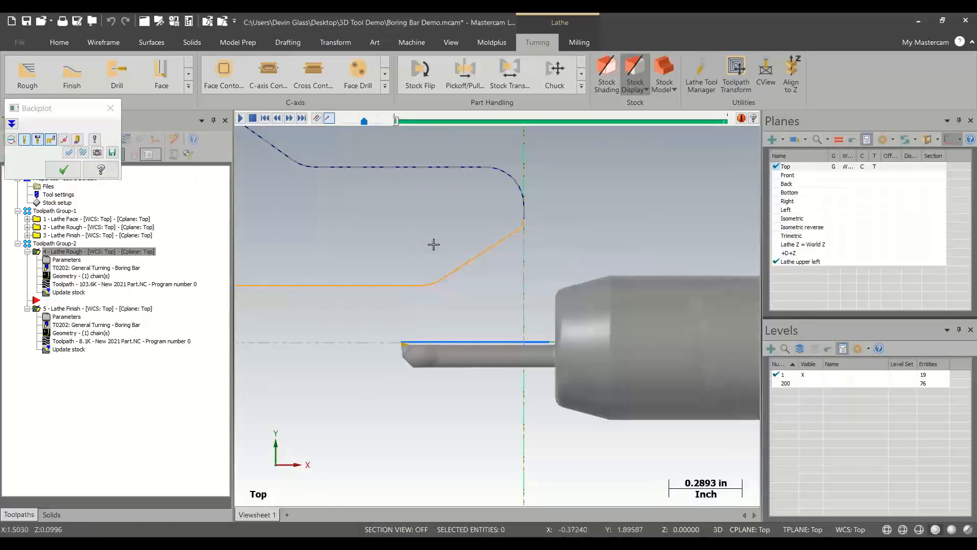
pyautogui.scroll(-2, 441, 363)
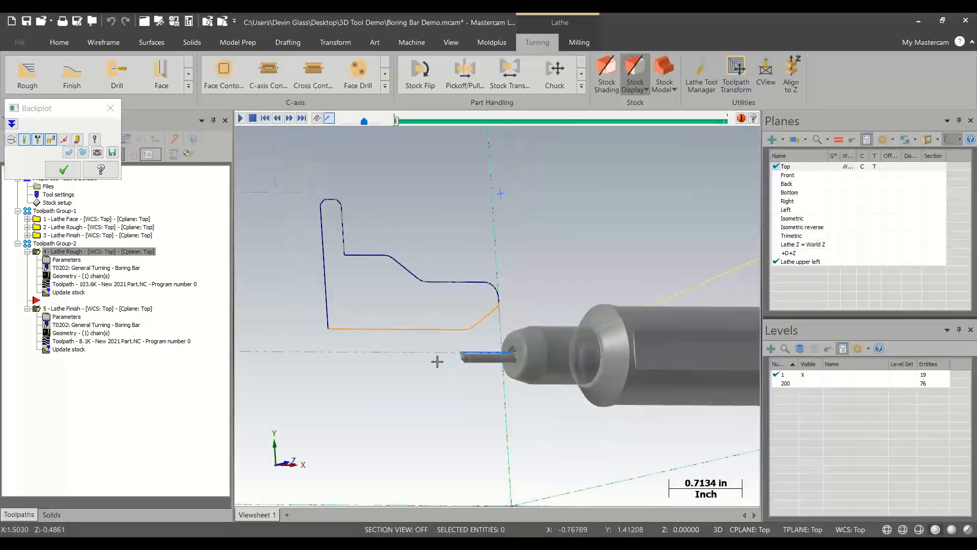
pyautogui.scroll(-2, 501, 333)
pyautogui.scroll(2, 719, 337)
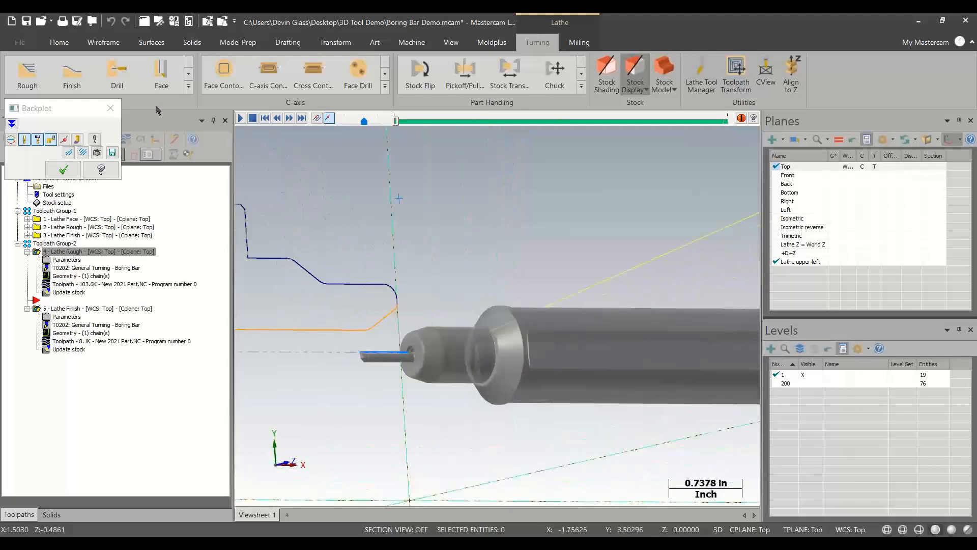
pyautogui.click(110, 108)
# Step: Load the operations using the 3D Boring Bar into Verify and run the simulation with the collision stop active
pyautogui.click(108, 140)
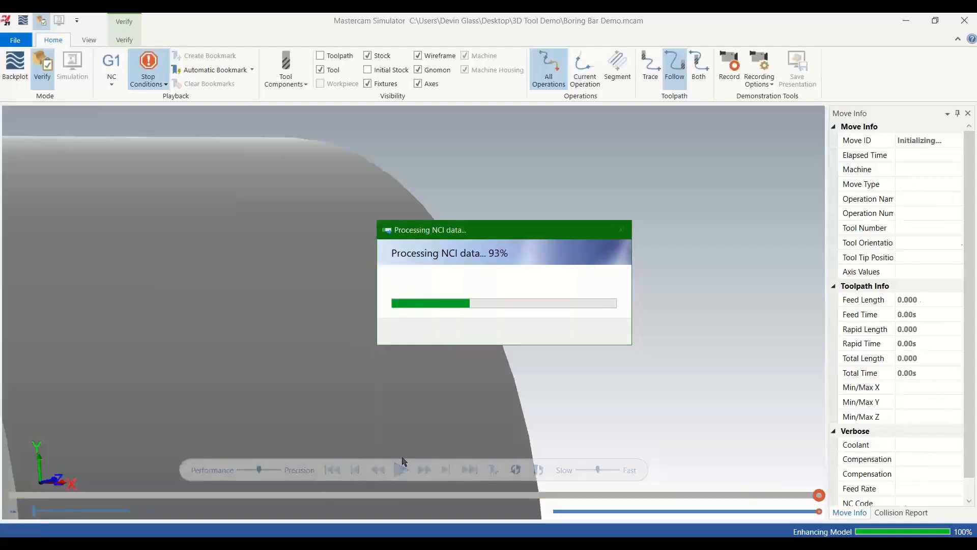
pyautogui.scroll(-4, 401, 404)
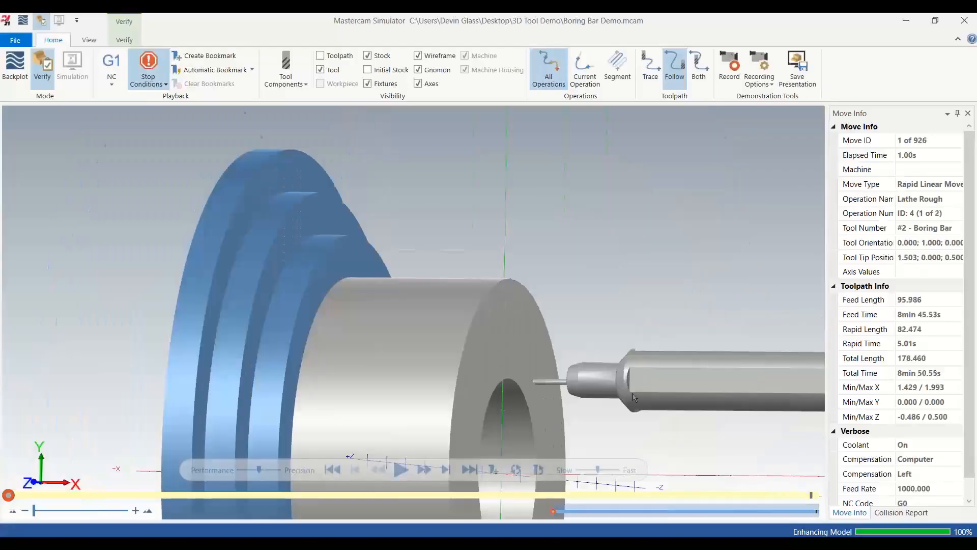
pyautogui.scroll(6, 633, 393)
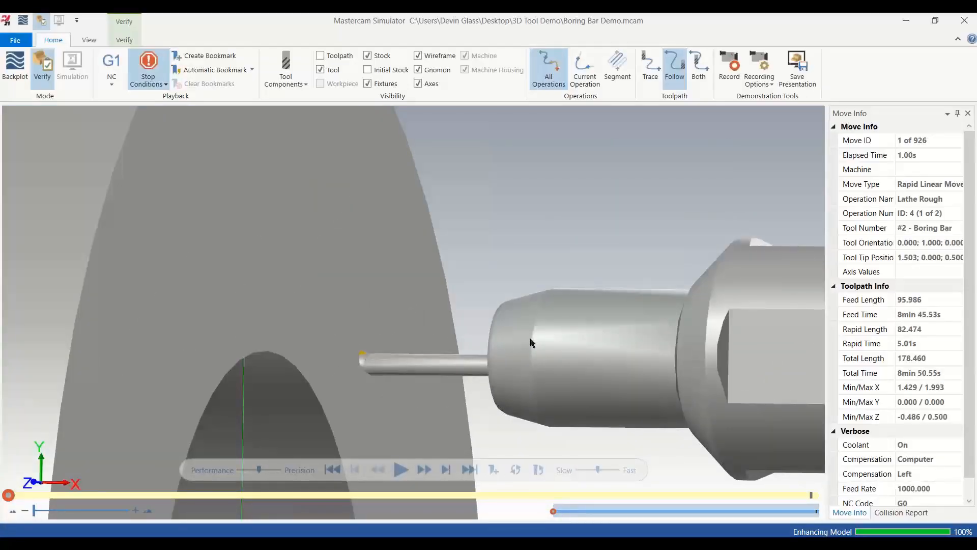
pyautogui.click(406, 472)
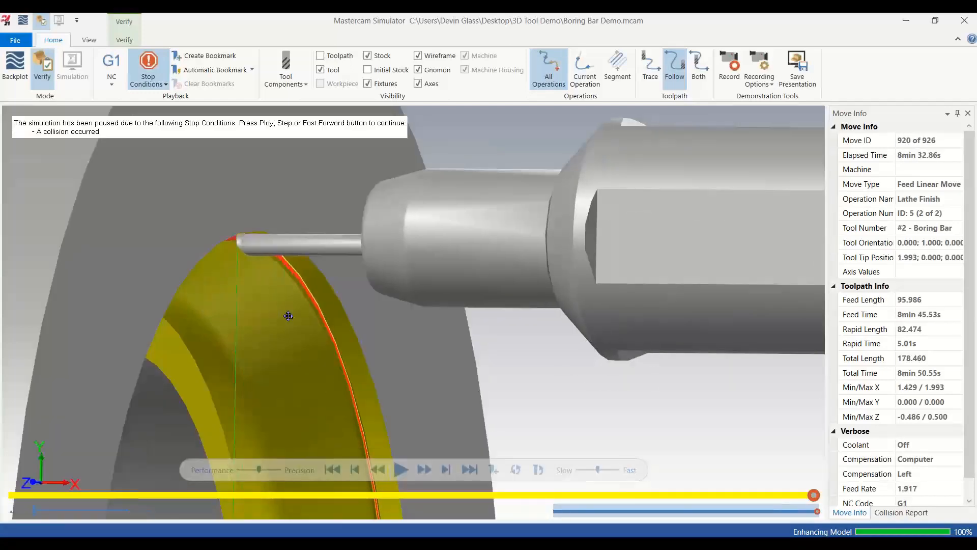
# Step: Examine the contact between the boring bar and the bore where the simulation stopped, and minimize the simulator
pyautogui.scroll(6, 255, 270)
pyautogui.scroll(-8, 219, 234)
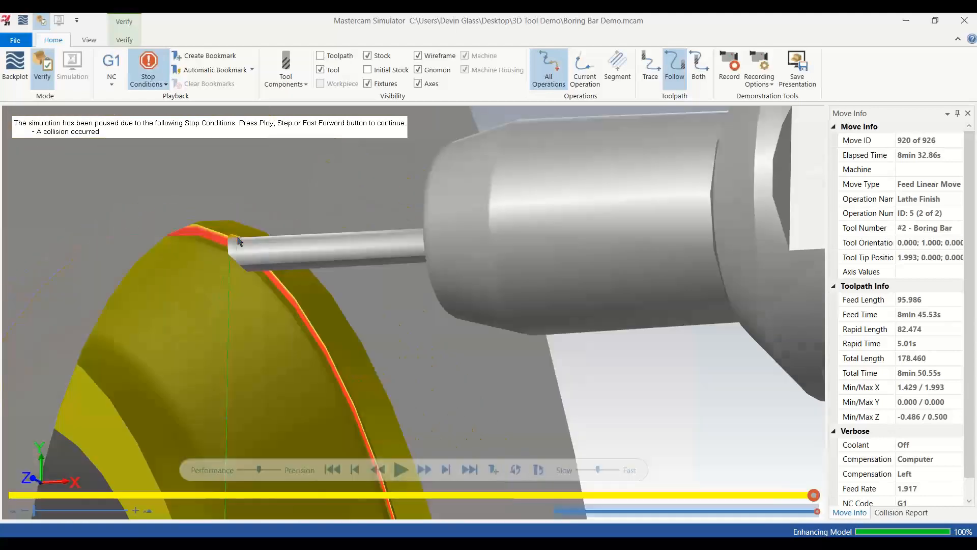
pyautogui.moveTo(257, 237); pyautogui.dragTo(261, 251, button='middle')
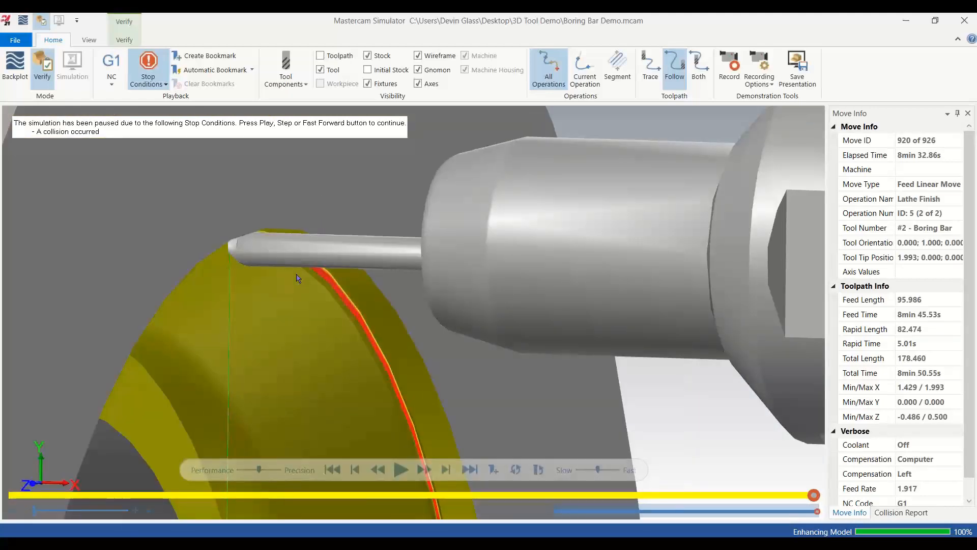
pyautogui.scroll(-5, 299, 278)
pyautogui.scroll(3, 326, 265)
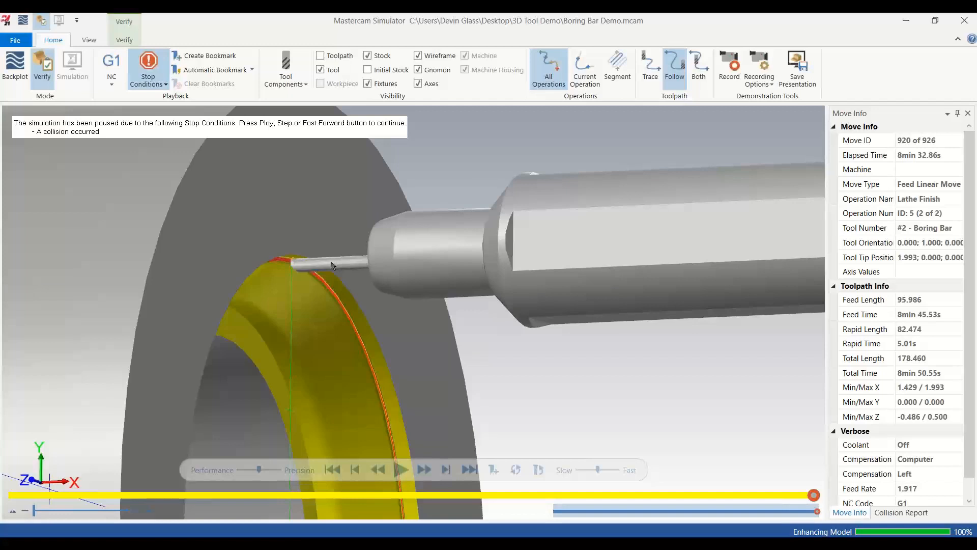
pyautogui.click(919, 17)
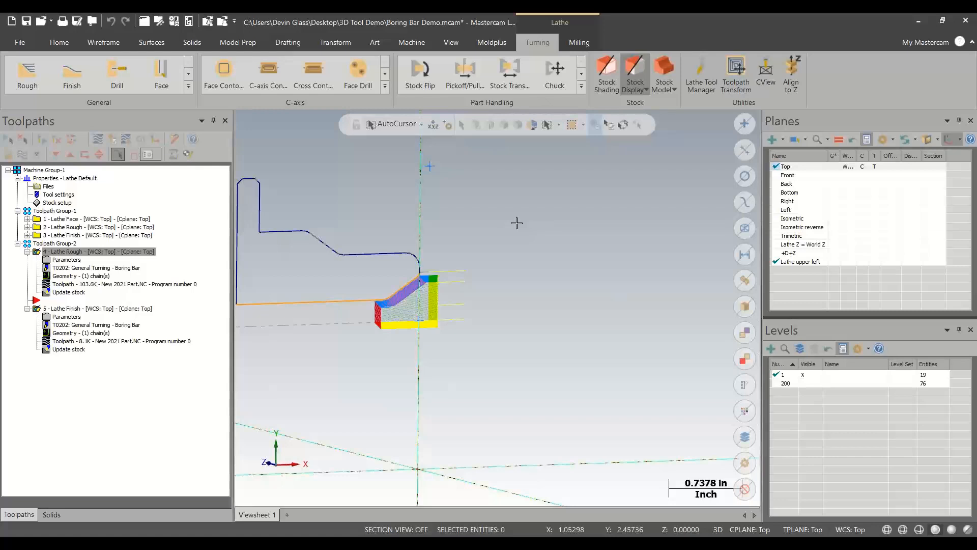
# Step: Open Tool 1.mcam from the 3D Tool Demo folder and inspect the turning tool's solid model from an angle
pyautogui.click(41, 22)
pyautogui.click(382, 177)
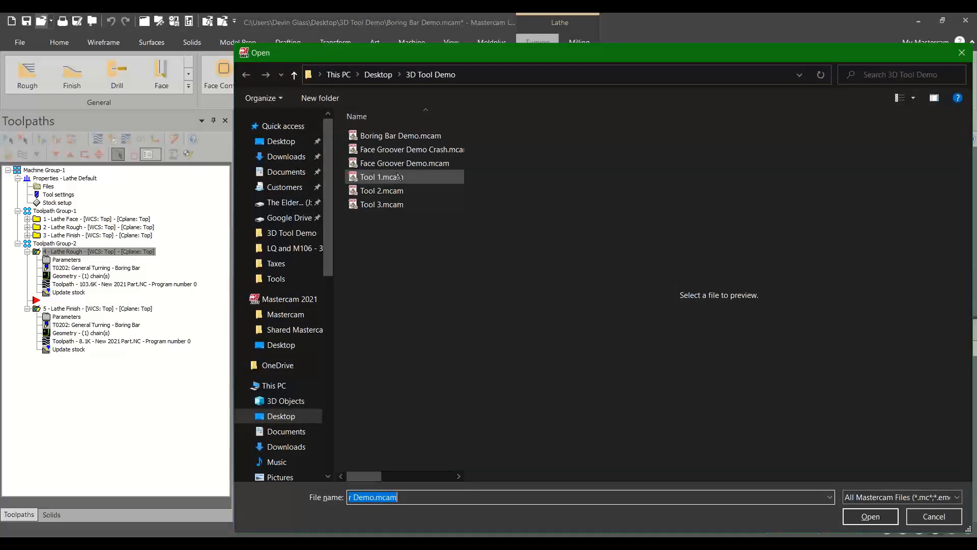
pyautogui.click(870, 516)
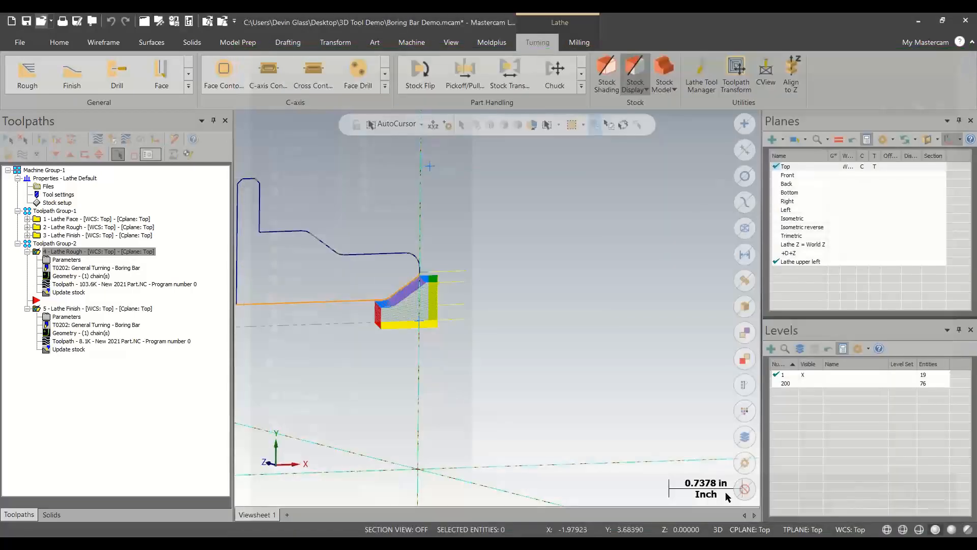
pyautogui.click(511, 306)
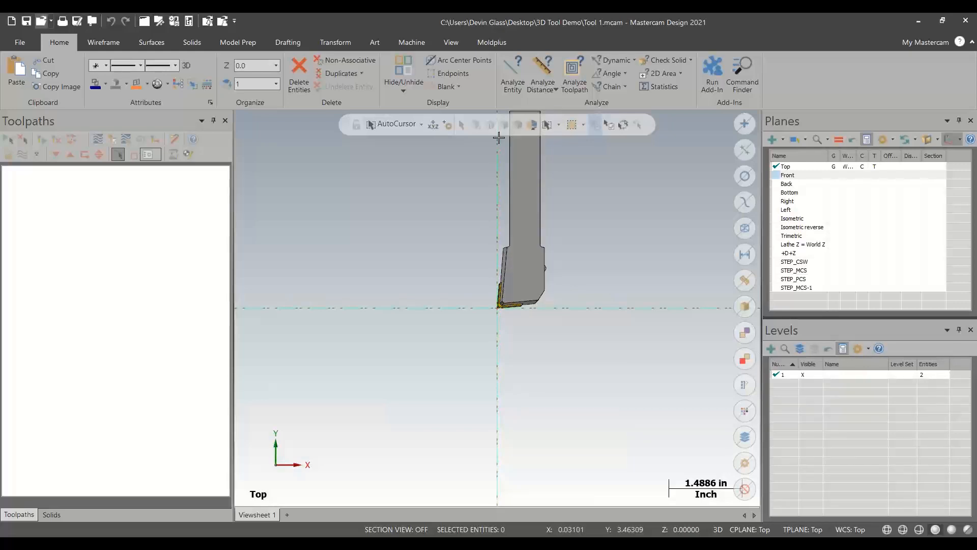
pyautogui.moveTo(499, 139); pyautogui.dragTo(522, 233, button='middle')
pyautogui.scroll(1, 521, 233)
# Step: Add a machine group based on the default Lathe machine to the Tool 1 file
pyautogui.click(412, 43)
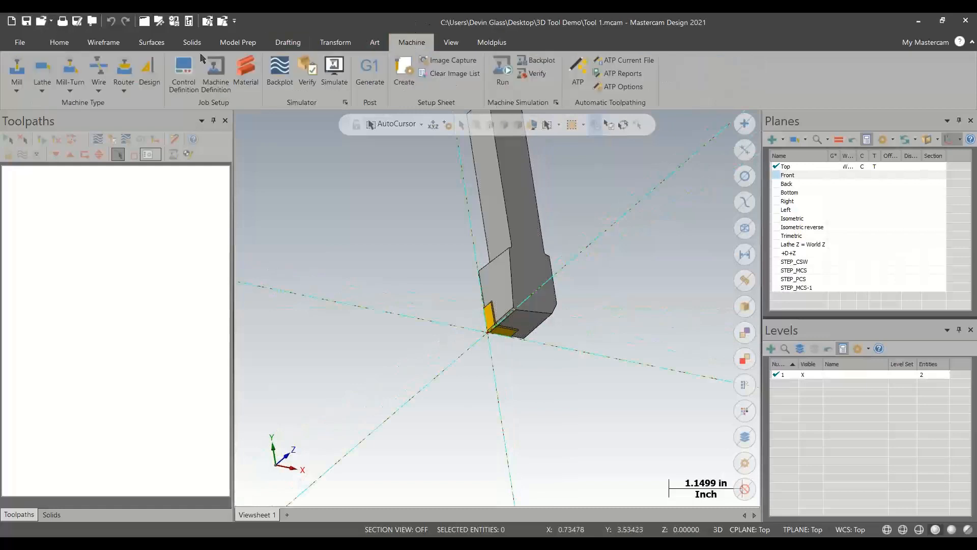
pyautogui.click(51, 64)
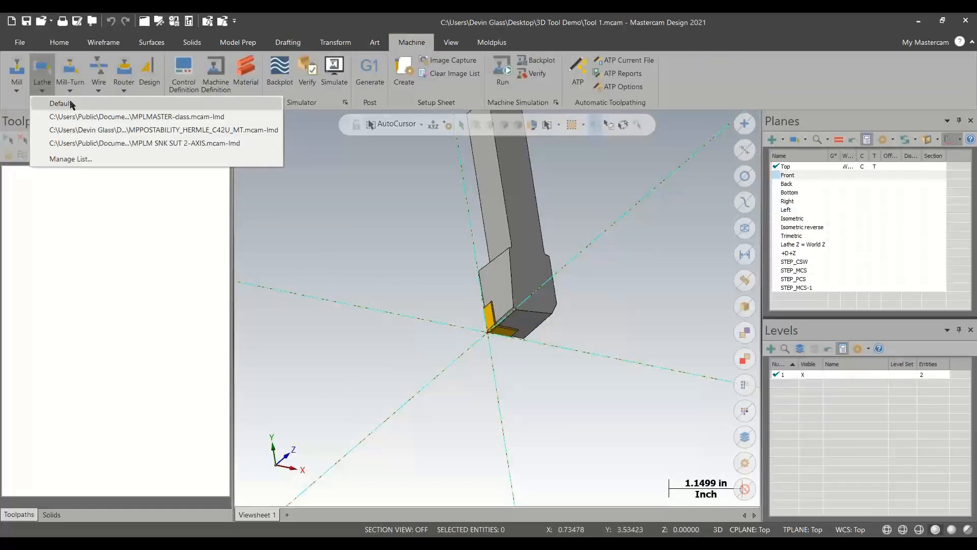
pyautogui.click(71, 105)
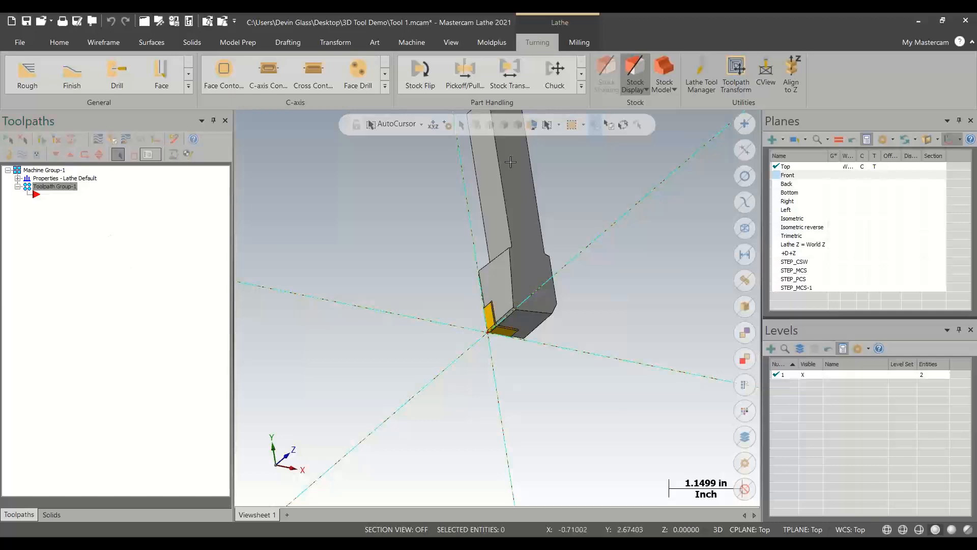
# Step: Start creating a 3D lathe tool in Machine Group-1 from the Lathe Tool Manager
pyautogui.click(697, 73)
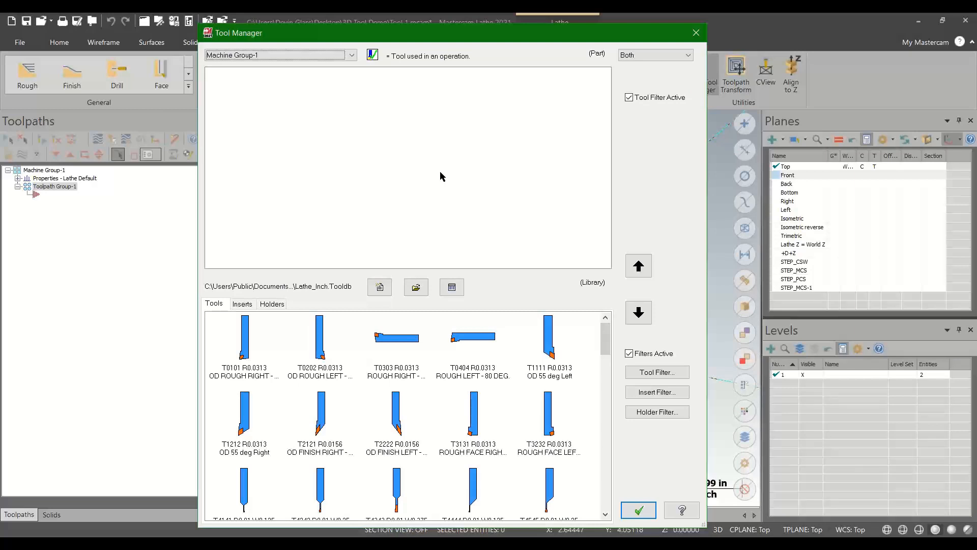
pyautogui.moveTo(487, 366)
pyautogui.rightClick(441, 107)
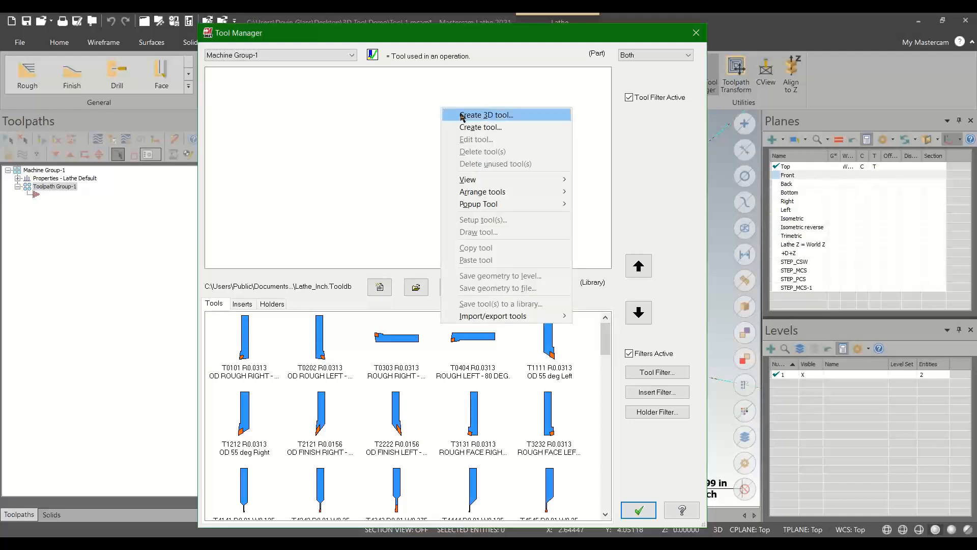
pyautogui.click(461, 114)
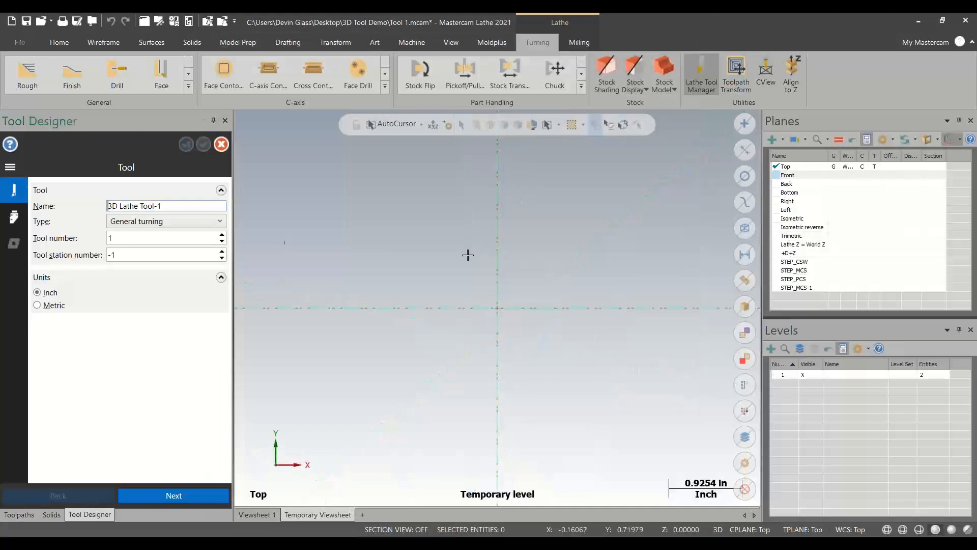
# Step: Name the tool OD 1, assign it tool number 10, and keep its type as General turning
pyautogui.write('Od')
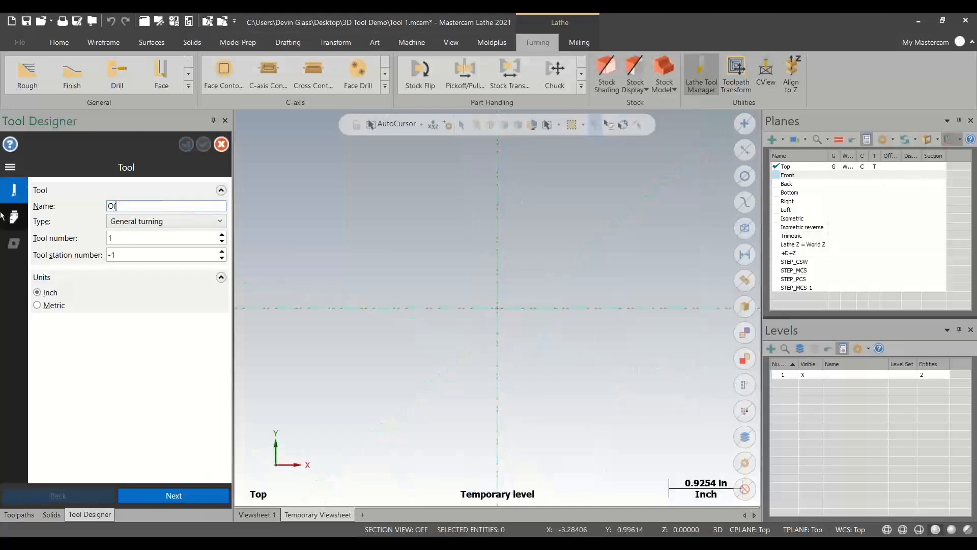
pyautogui.press('BackSpace')
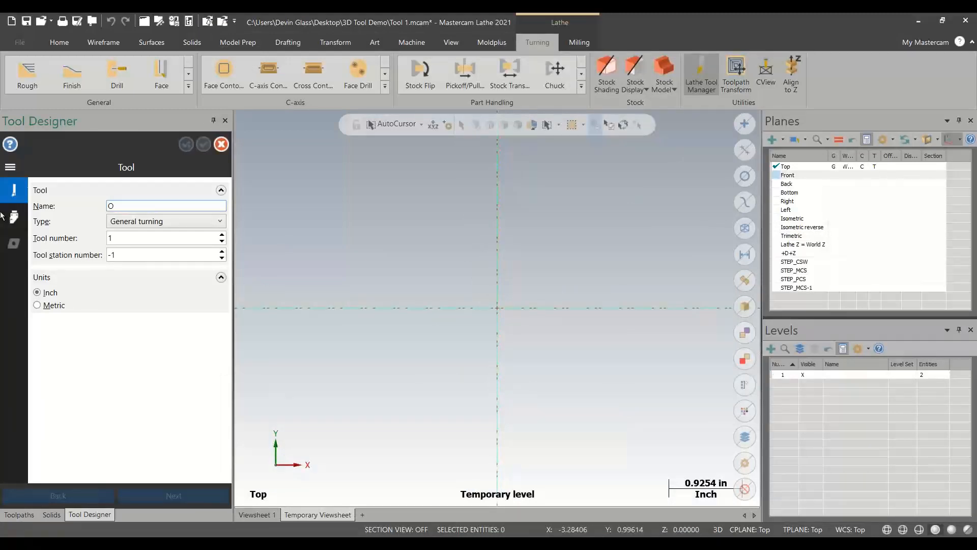
pyautogui.write('D 1')
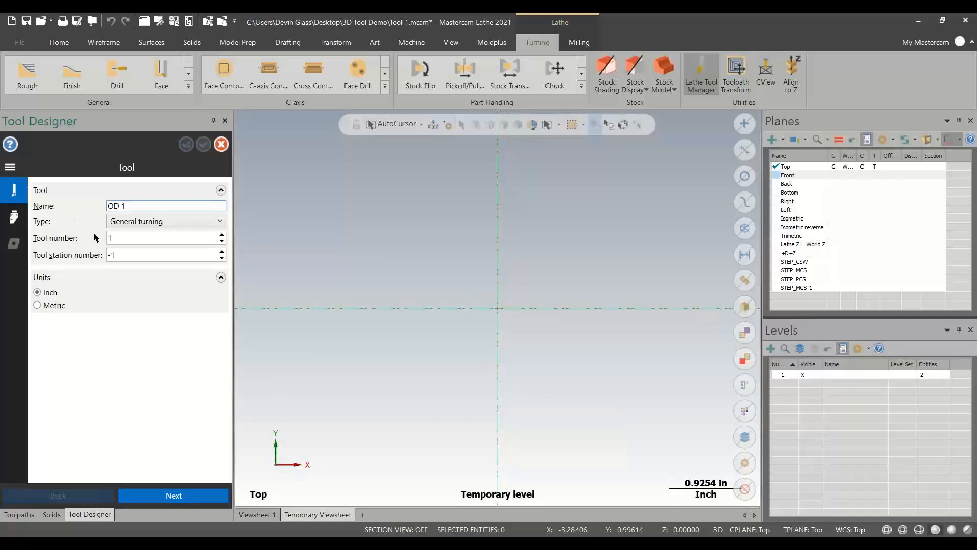
pyautogui.doubleClick(119, 238)
pyautogui.click(169, 221)
pyautogui.click(169, 221)
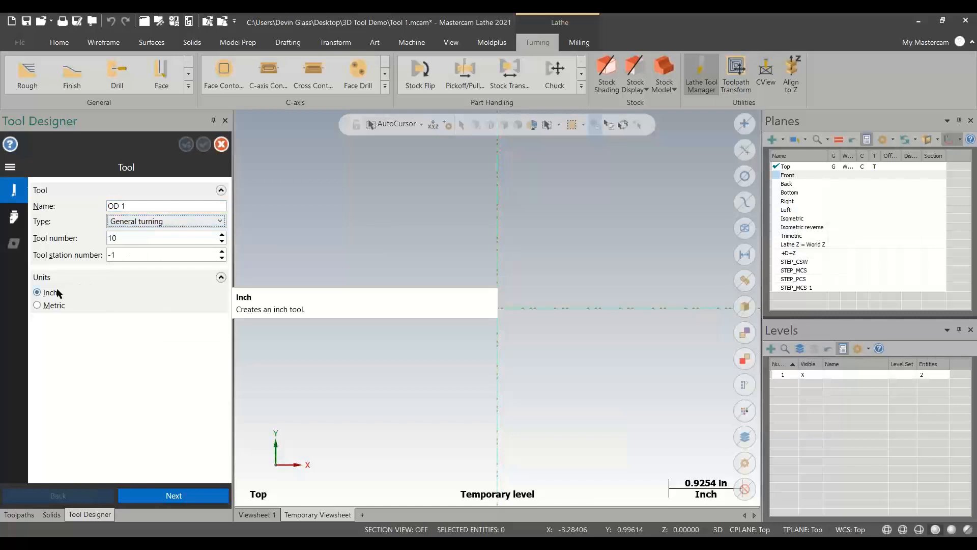
# Step: Assign the NOCUT solid as the tool's holder model and set the holder's manufacturer to Sandvik
pyautogui.click(20, 218)
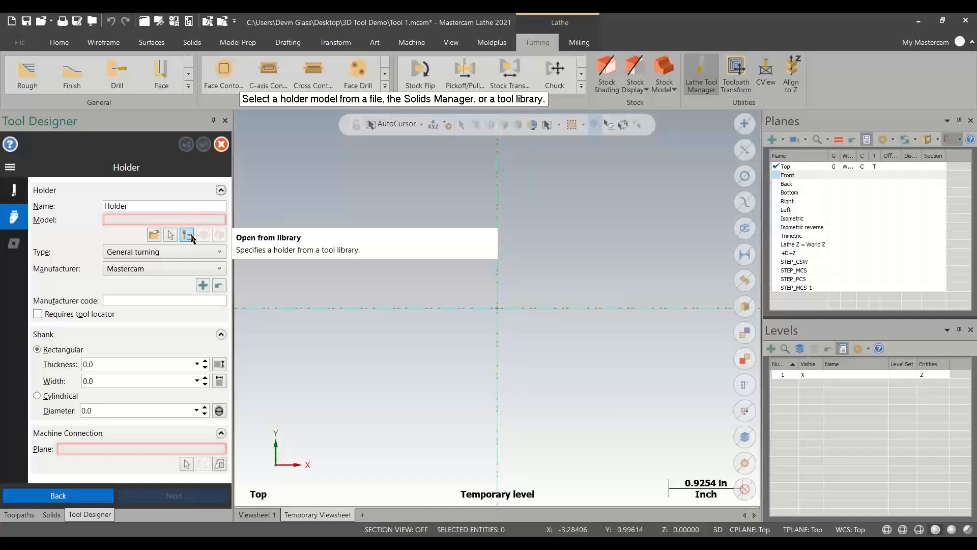
pyautogui.click(172, 236)
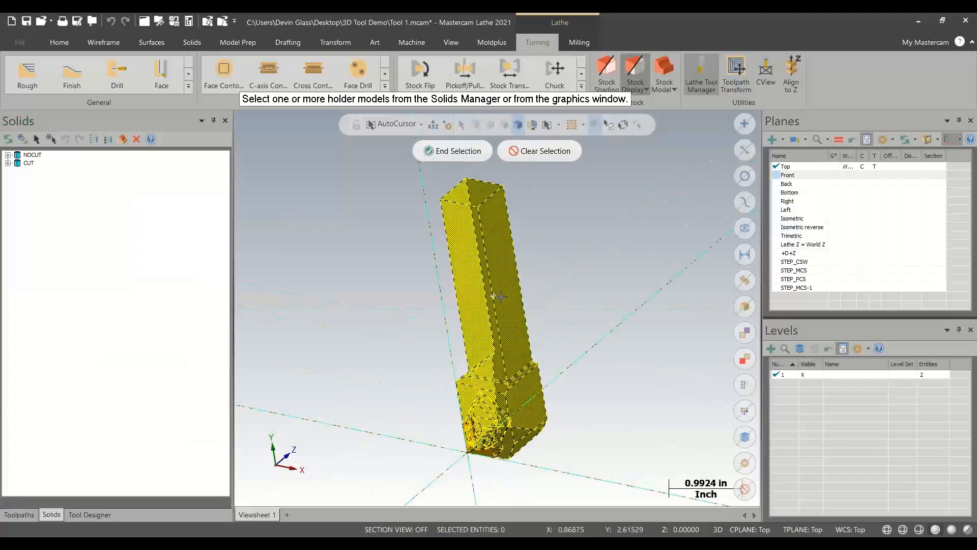
pyautogui.moveTo(492, 294); pyautogui.dragTo(667, 214, button='middle')
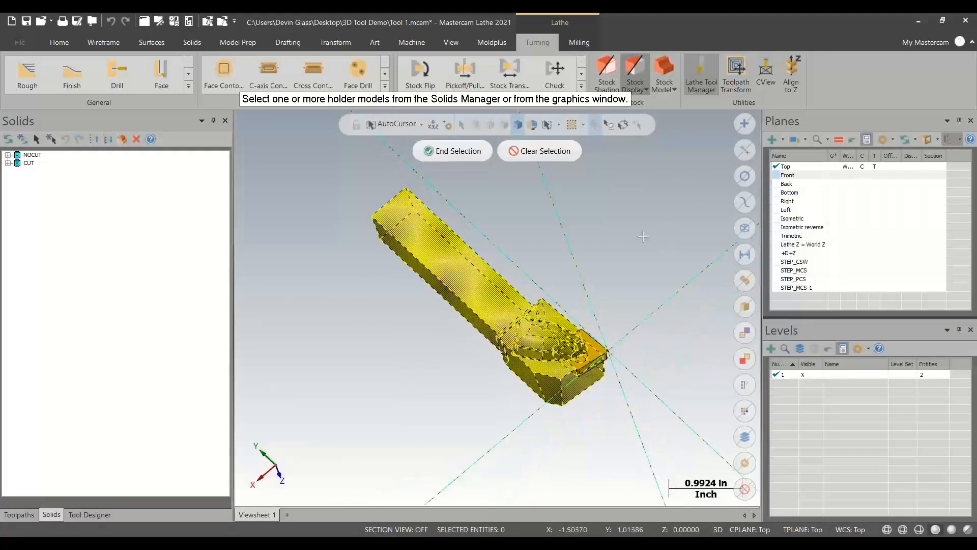
pyautogui.scroll(4, 585, 336)
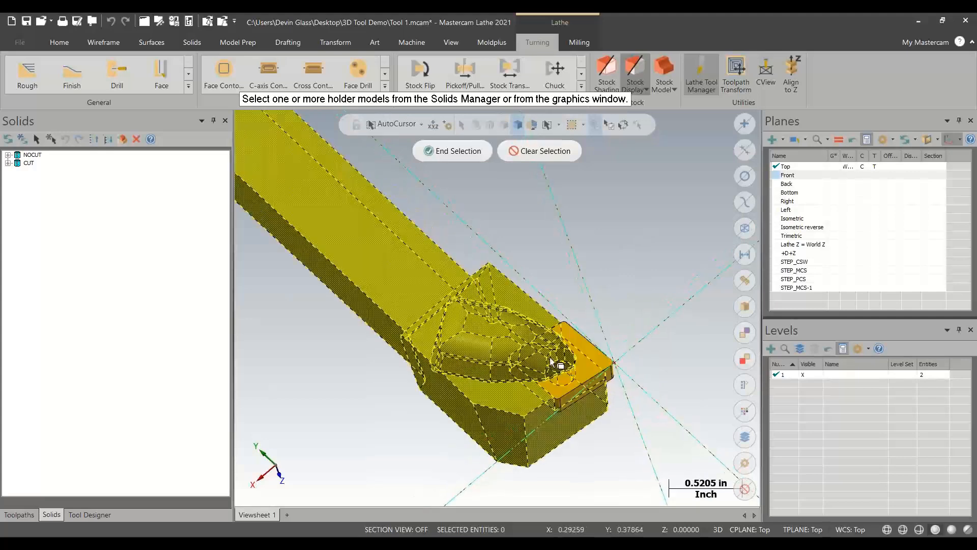
pyautogui.scroll(-3, 414, 243)
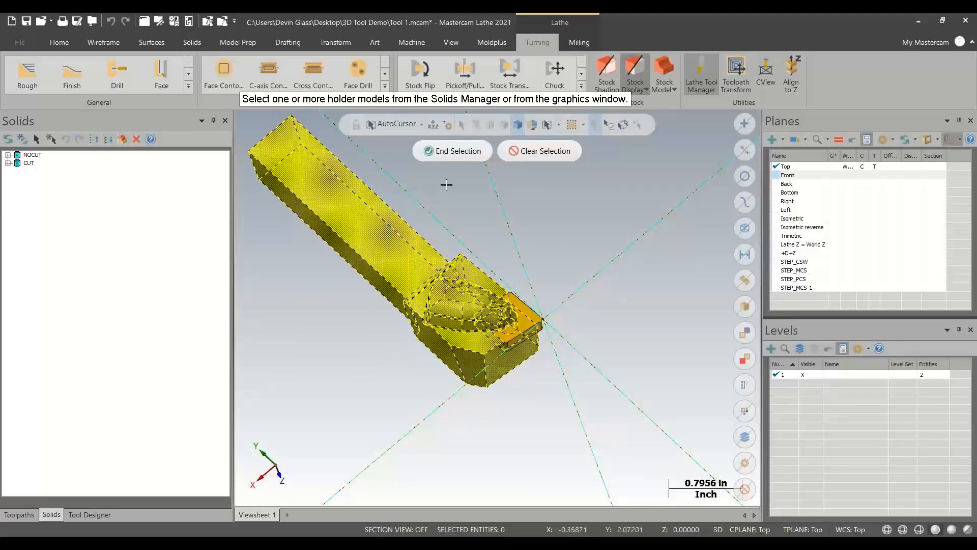
pyautogui.click(476, 151)
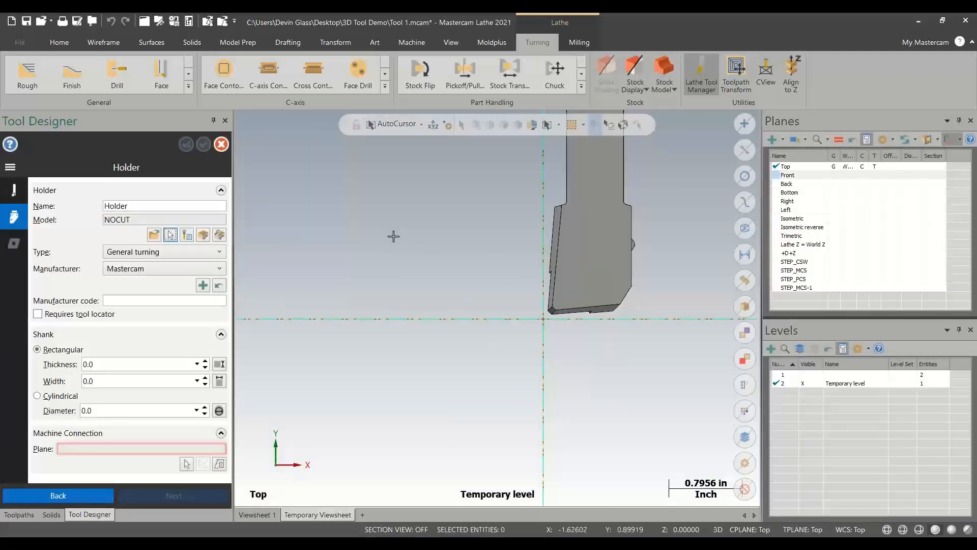
pyautogui.click(207, 269)
pyautogui.click(168, 422)
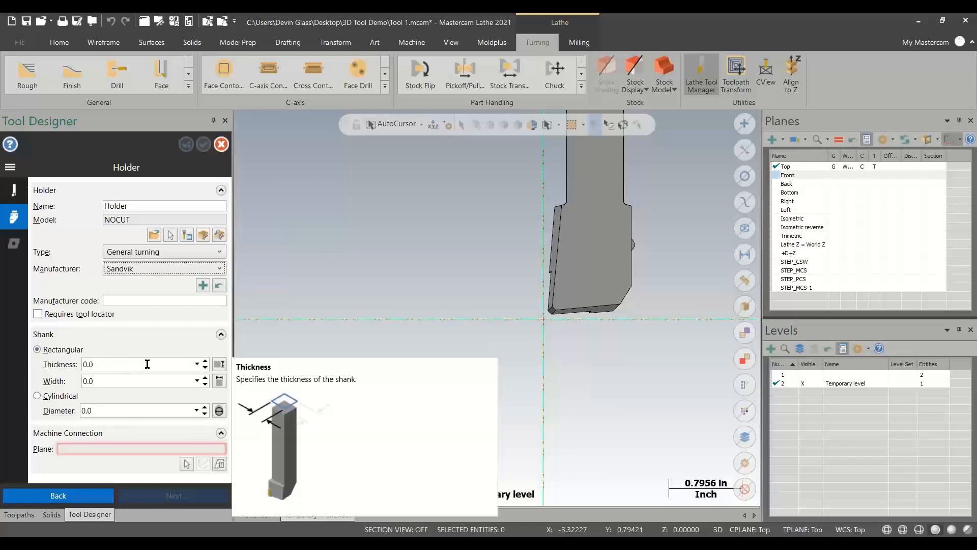
# Step: Define the rectangular shank's thickness and width from its end edges, and use the end face farthest from the insert as the machine connection plane
pyautogui.scroll(-5, 364, 383)
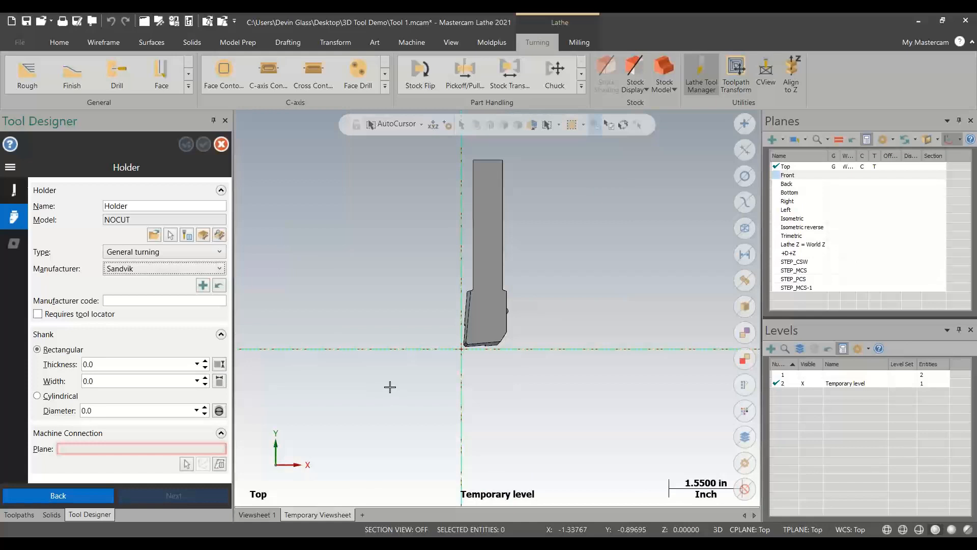
pyautogui.click(219, 365)
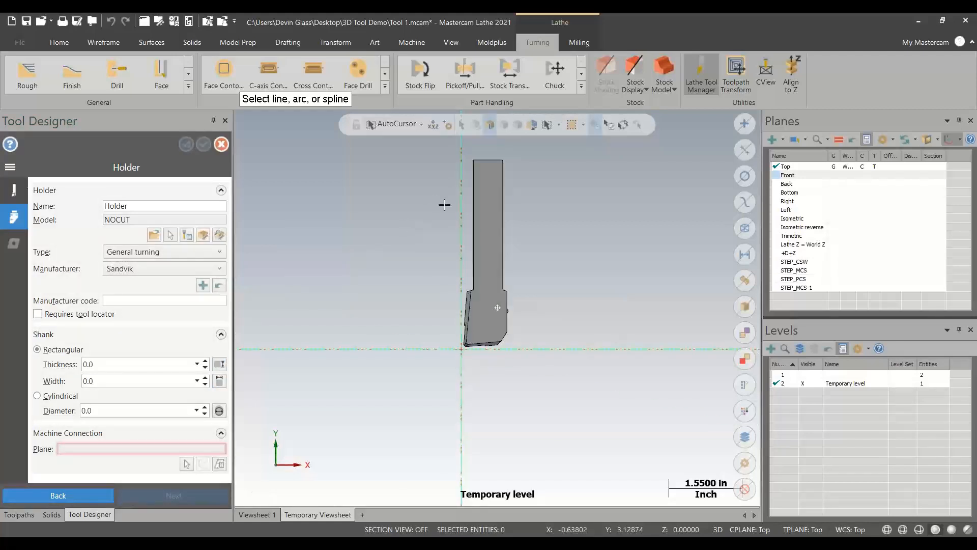
pyautogui.moveTo(444, 205); pyautogui.dragTo(488, 216, button='middle')
pyautogui.click(503, 171)
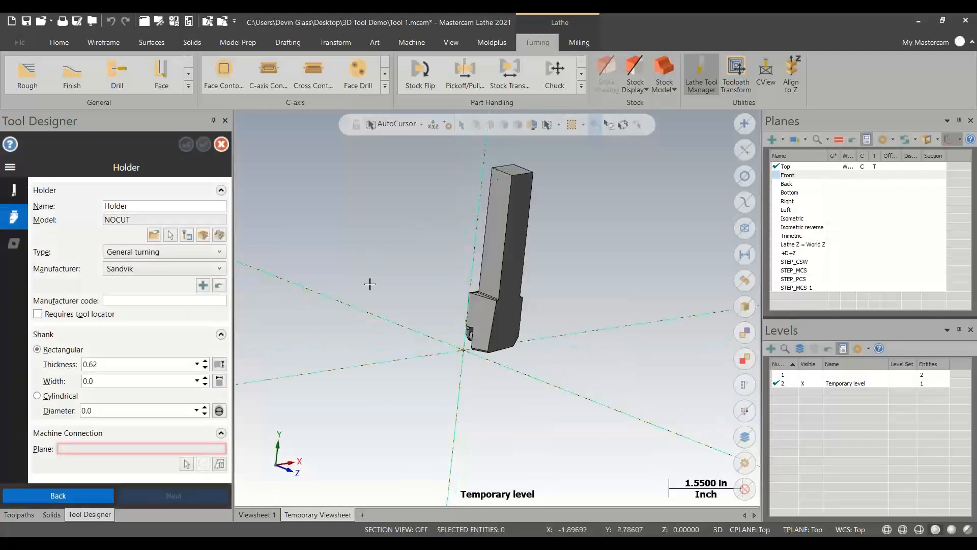
pyautogui.click(219, 381)
pyautogui.click(525, 177)
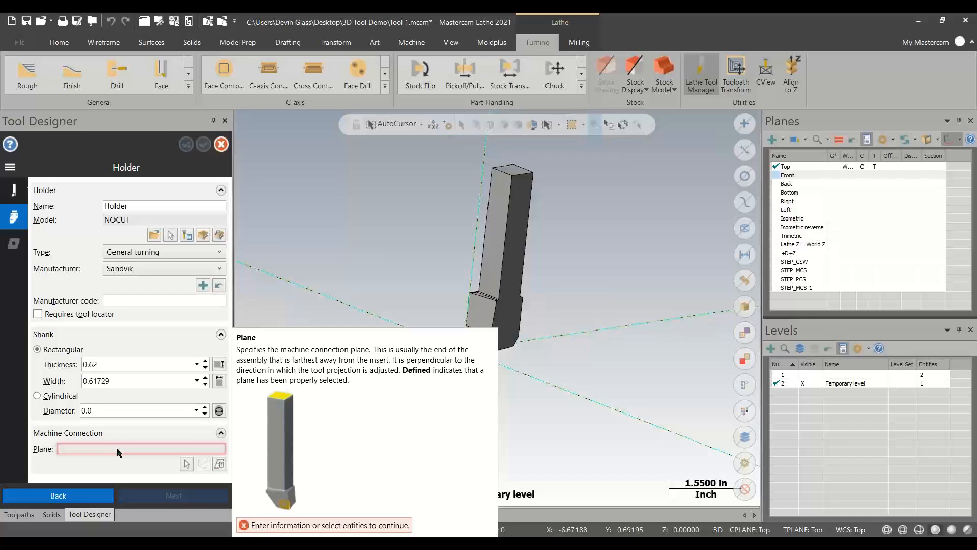
pyautogui.click(185, 464)
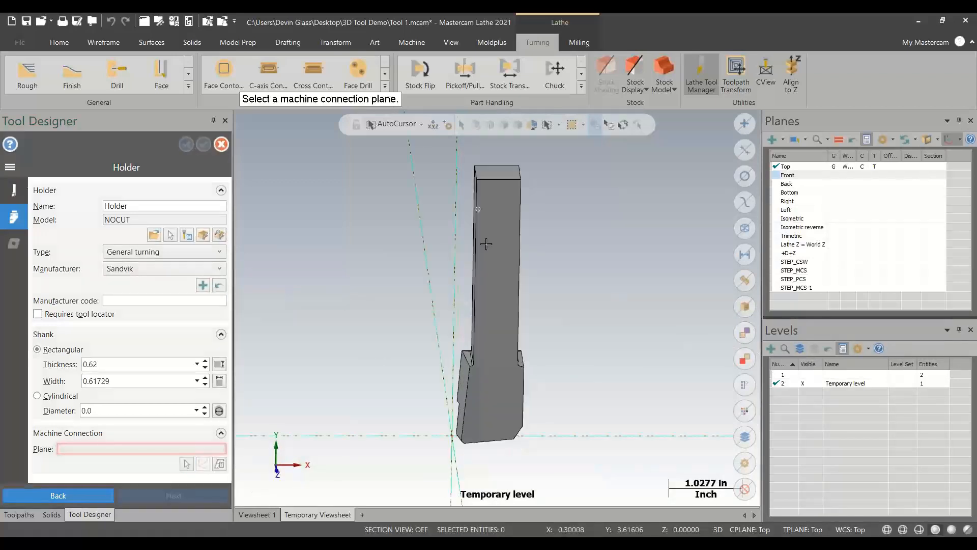
pyautogui.click(501, 172)
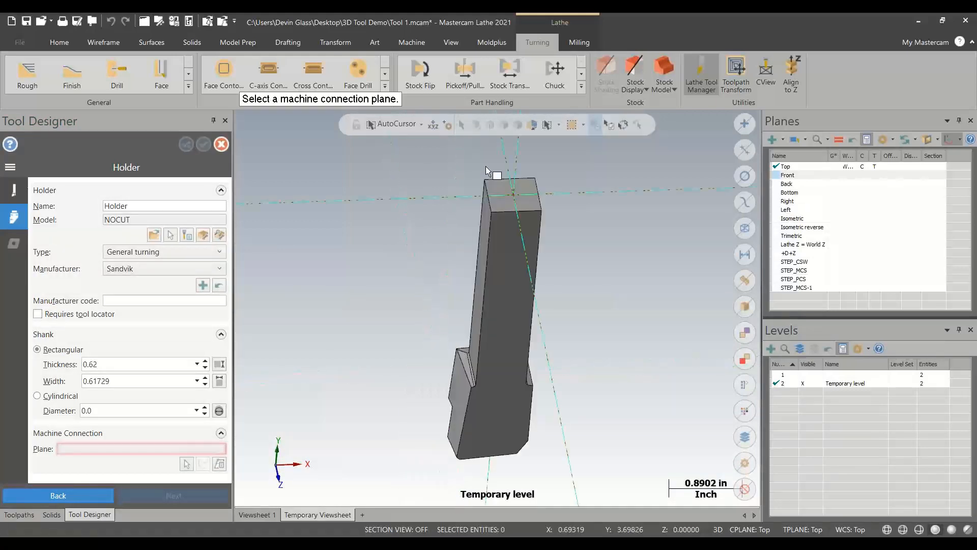
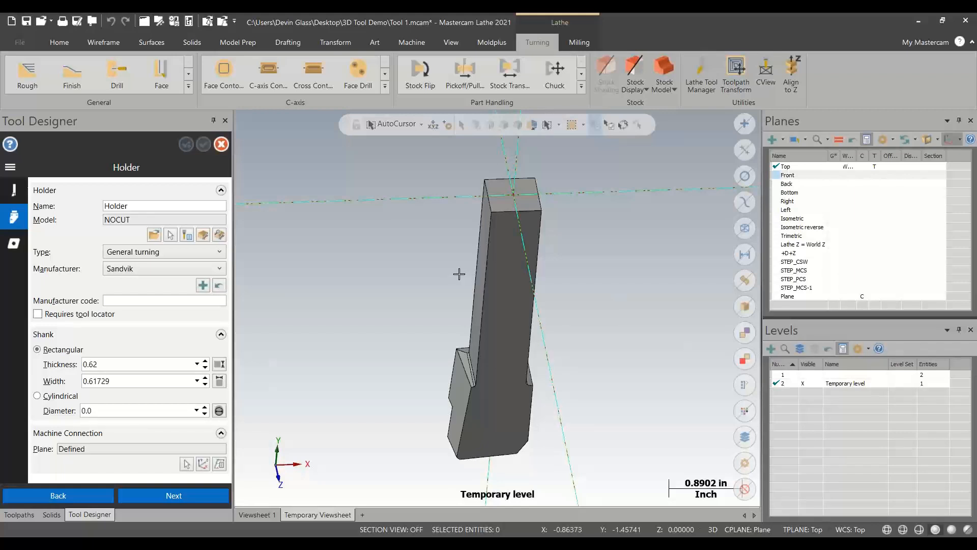
# Step: Add a general turning insert to the tool and assign the CUT solid as its model
pyautogui.click(13, 244)
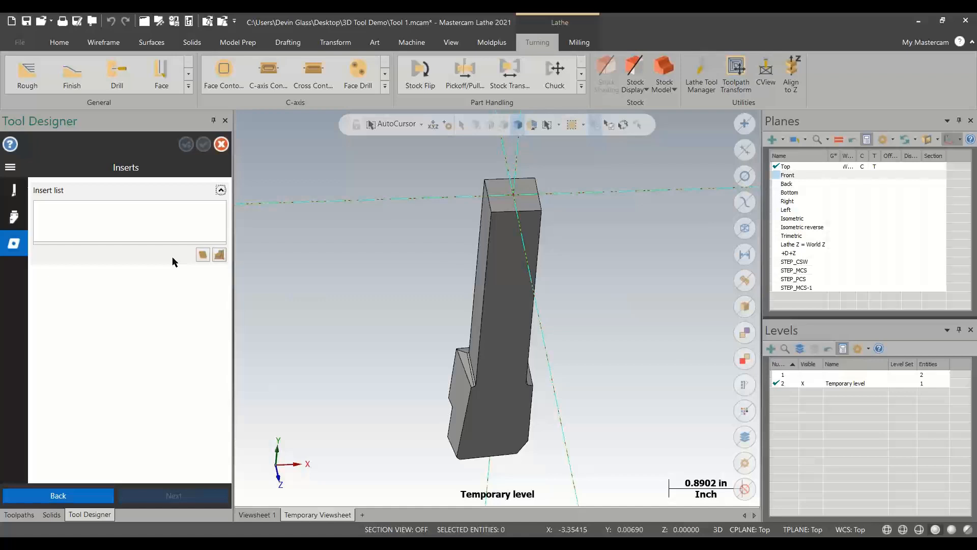
pyautogui.click(201, 256)
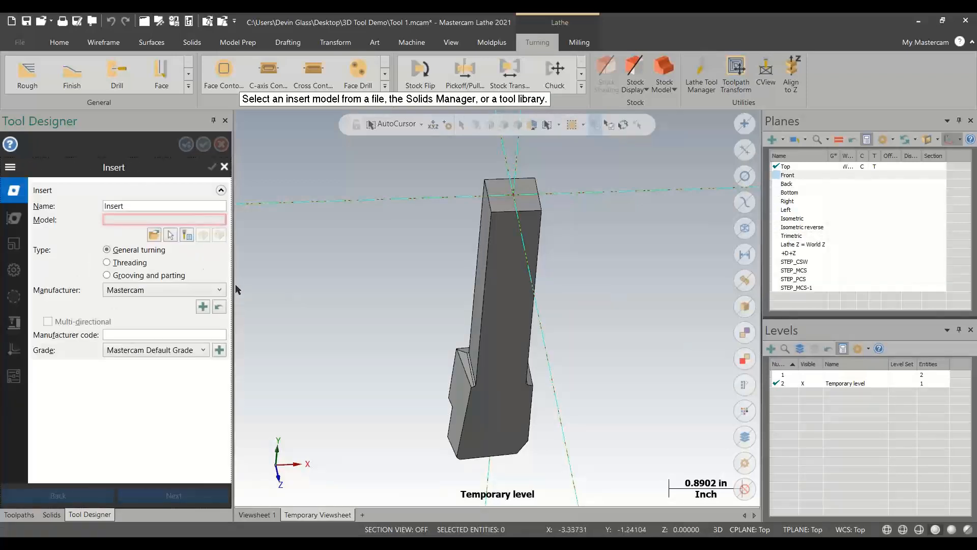
pyautogui.click(171, 235)
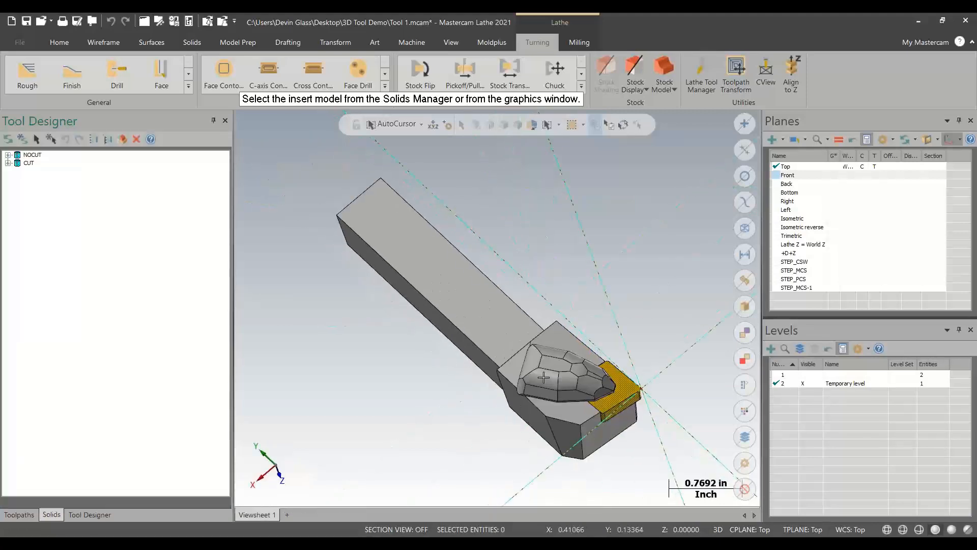
pyautogui.click(631, 390)
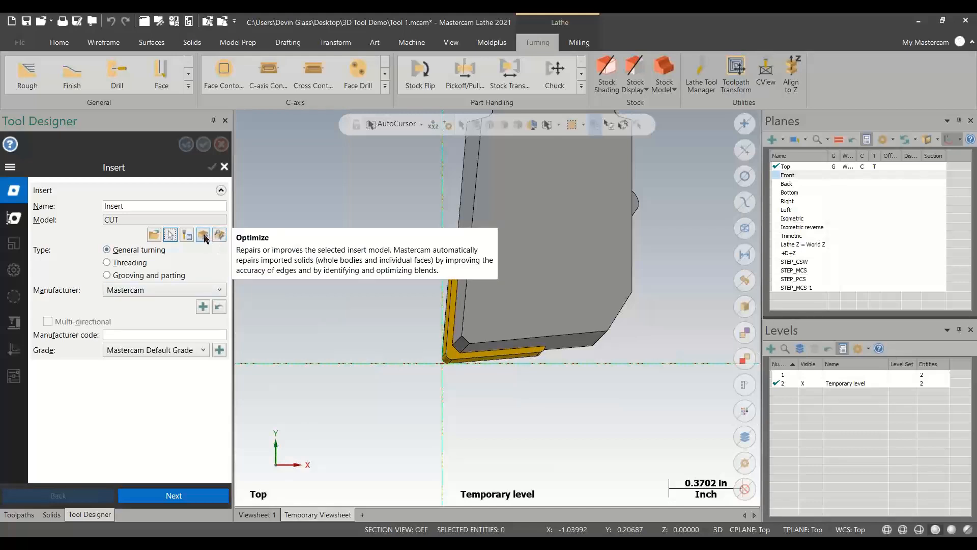
pyautogui.click(238, 42)
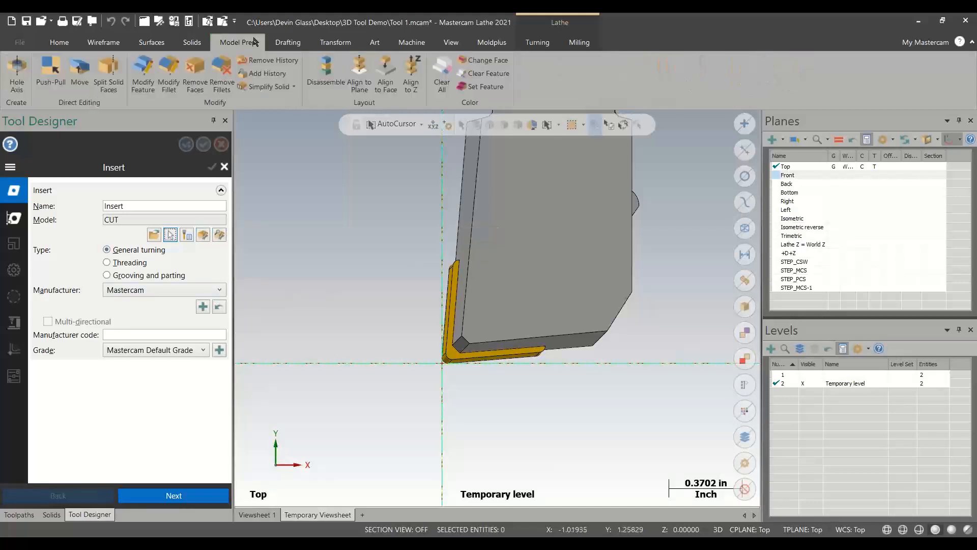
pyautogui.click(294, 87)
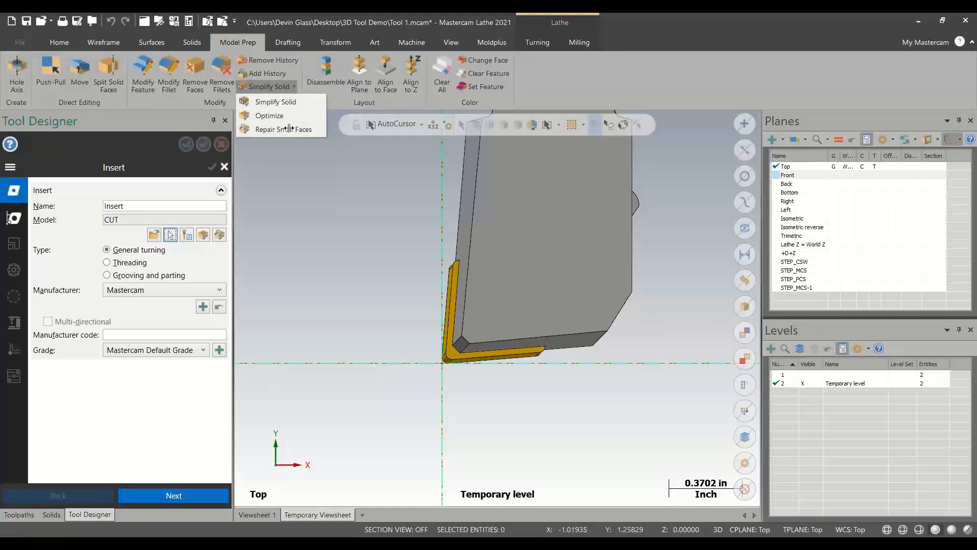
pyautogui.click(204, 262)
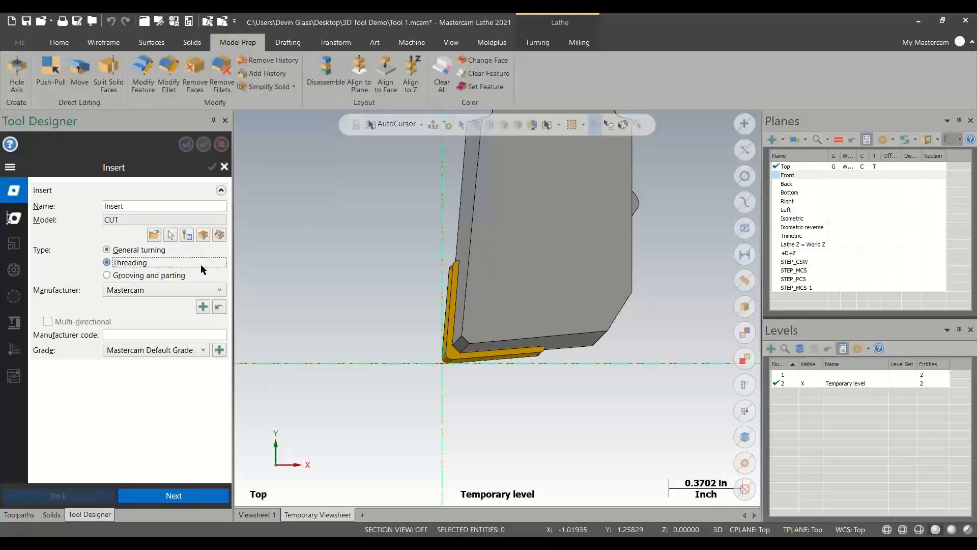
pyautogui.click(175, 247)
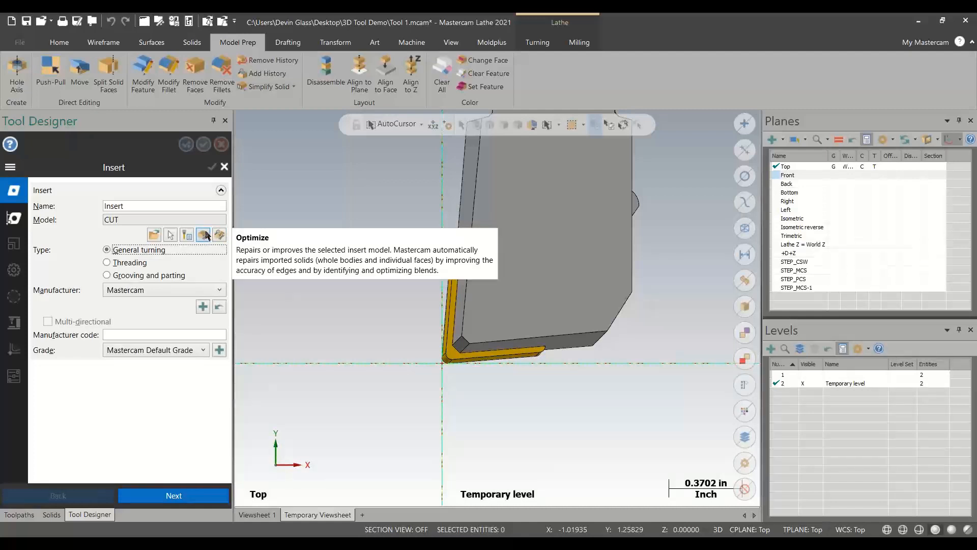
# Step: Set the insert's manufacturer to Sandvik
pyautogui.click(135, 290)
pyautogui.click(142, 441)
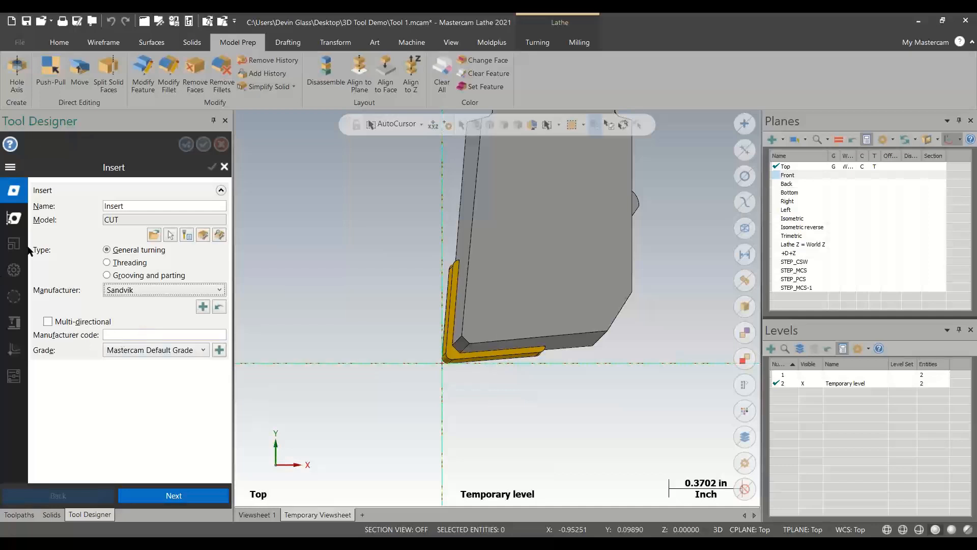
# Step: Open the insert's cutting definition for specifying the corner radius at its nose
pyautogui.click(21, 221)
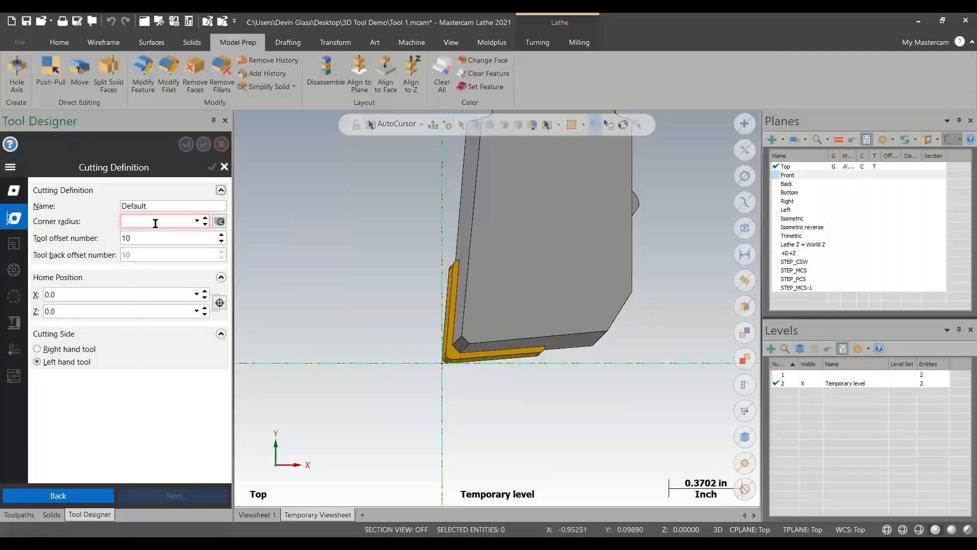
pyautogui.scroll(4, 402, 371)
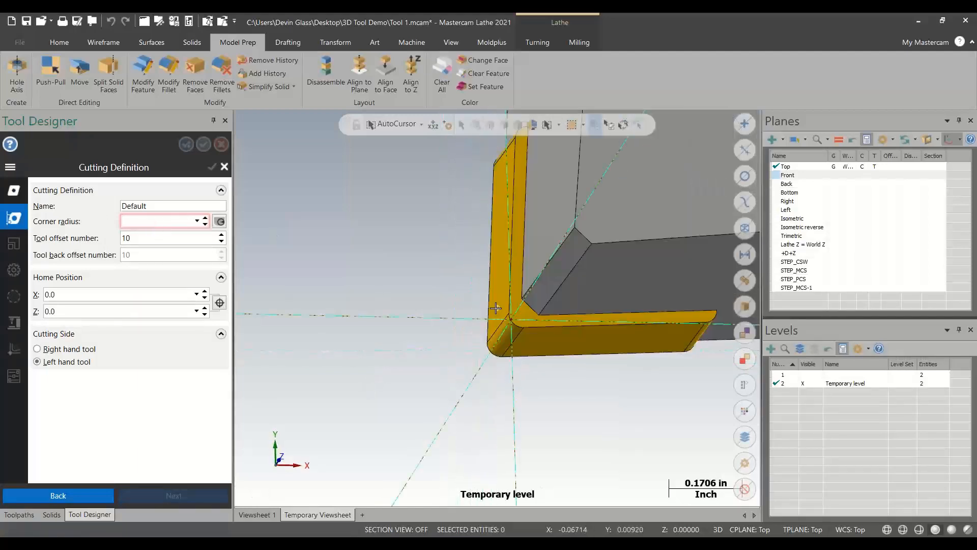
# Step: Set the corner radius to 0.03125 by picking the rounded nose of the insert
pyautogui.moveTo(462, 347); pyautogui.dragTo(491, 351, button='middle')
pyautogui.scroll(2, 492, 352)
pyautogui.scroll(2, 492, 352)
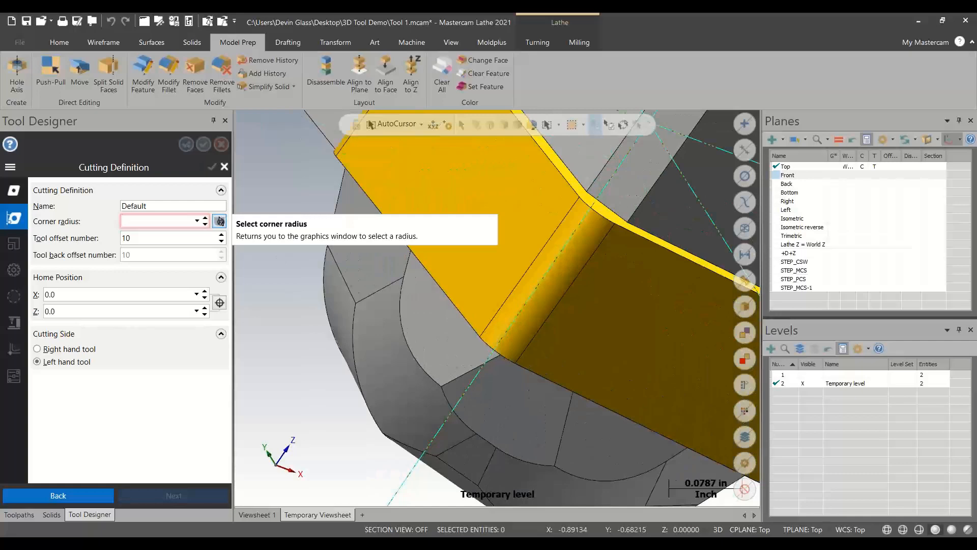
pyautogui.click(220, 220)
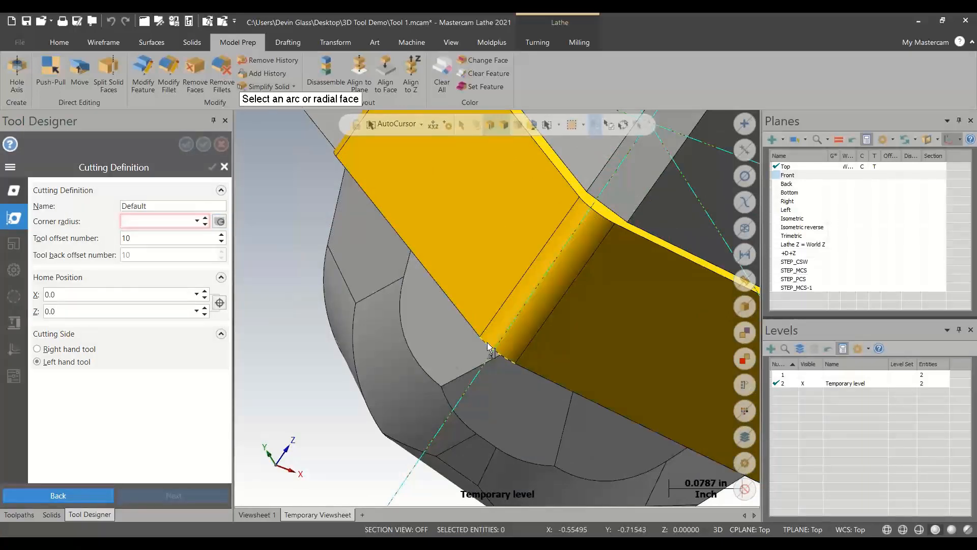
pyautogui.click(490, 351)
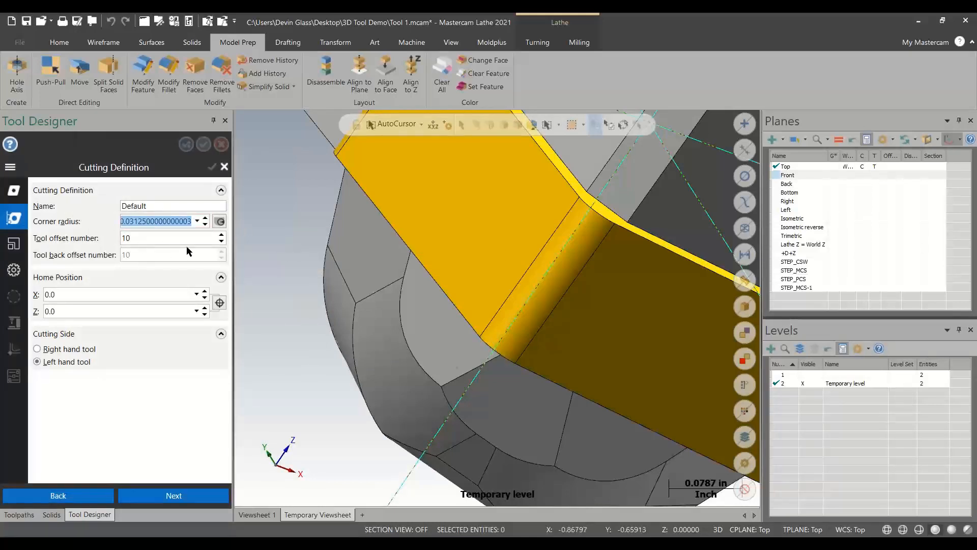
pyautogui.doubleClick(159, 236)
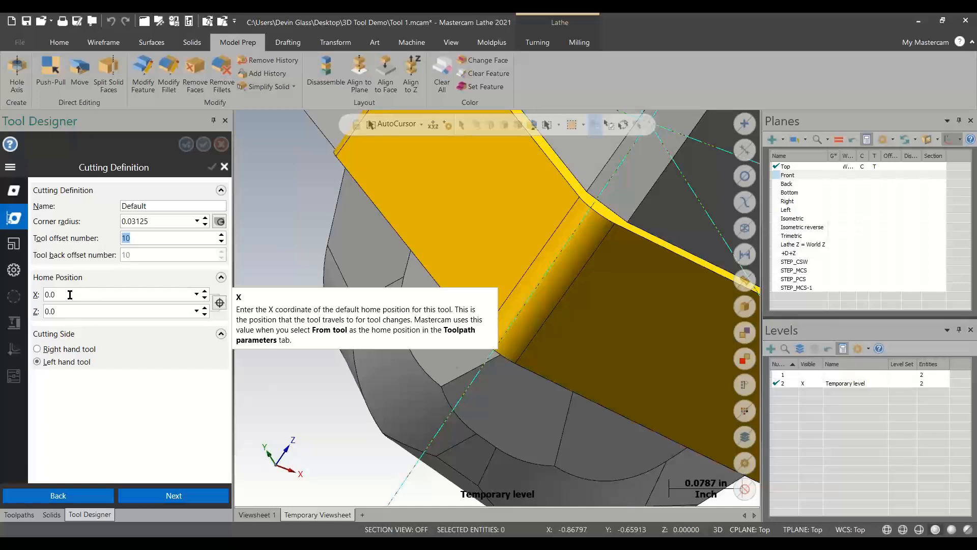
# Step: Set the cutting side to Right hand tool
pyautogui.moveTo(295, 311)
pyautogui.mouseDown(button='middle')
pyautogui.moveTo(291, 328)
pyautogui.moveTo(349, 227)
pyautogui.moveTo(530, 438)
pyautogui.moveTo(598, 222)
pyautogui.moveTo(670, 354)
pyautogui.mouseUp(button='middle')
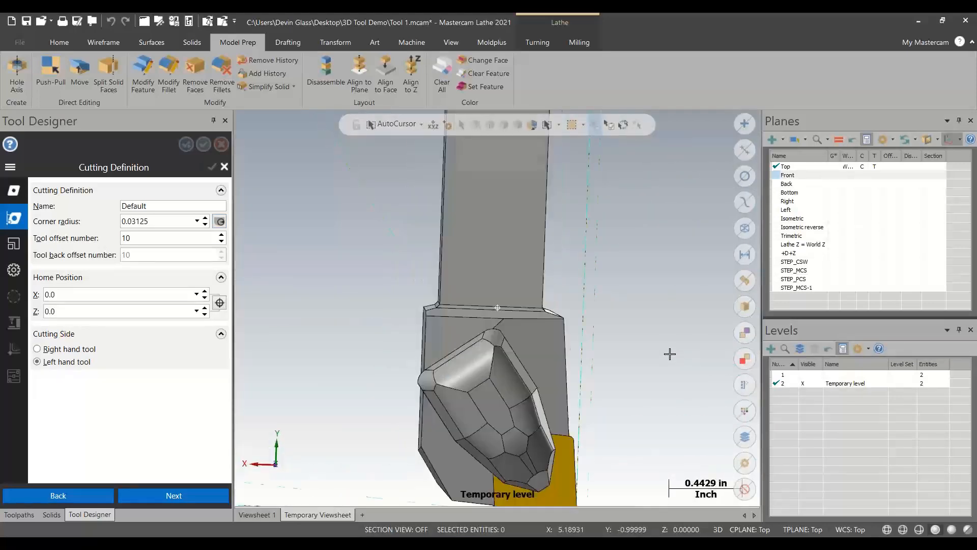
pyautogui.scroll(-5, 670, 354)
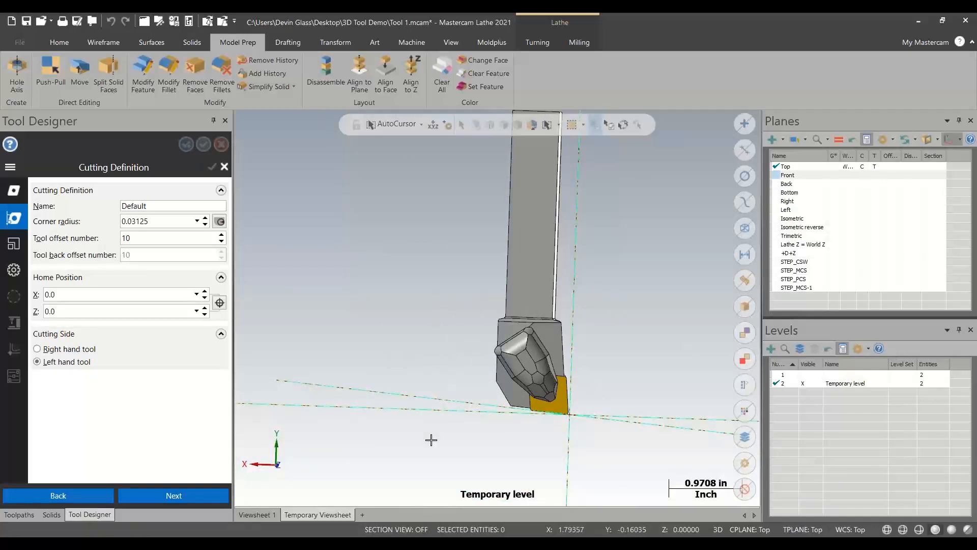
pyautogui.click(58, 355)
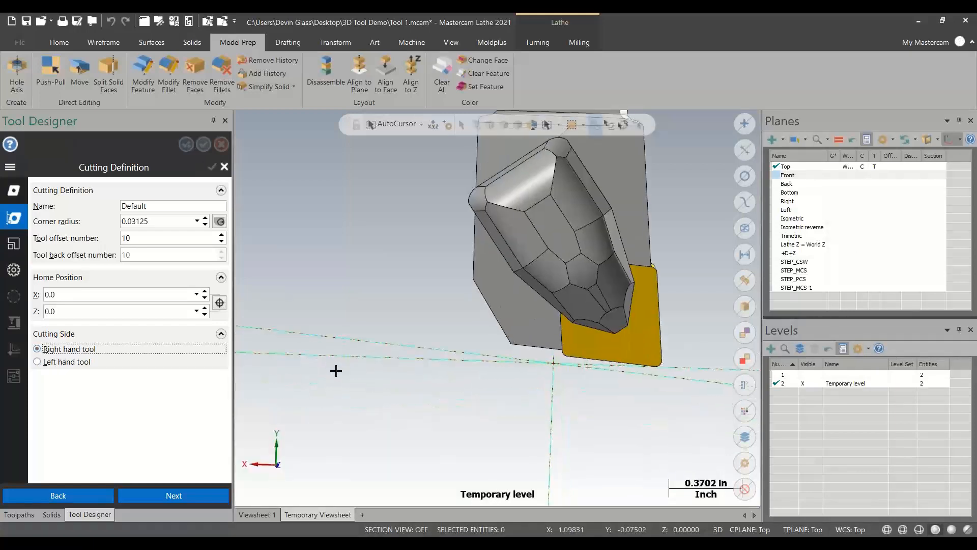
# Step: Look over the insert and holder mating options, leave them as they are and proceed to the cutting plane setup
pyautogui.click(14, 244)
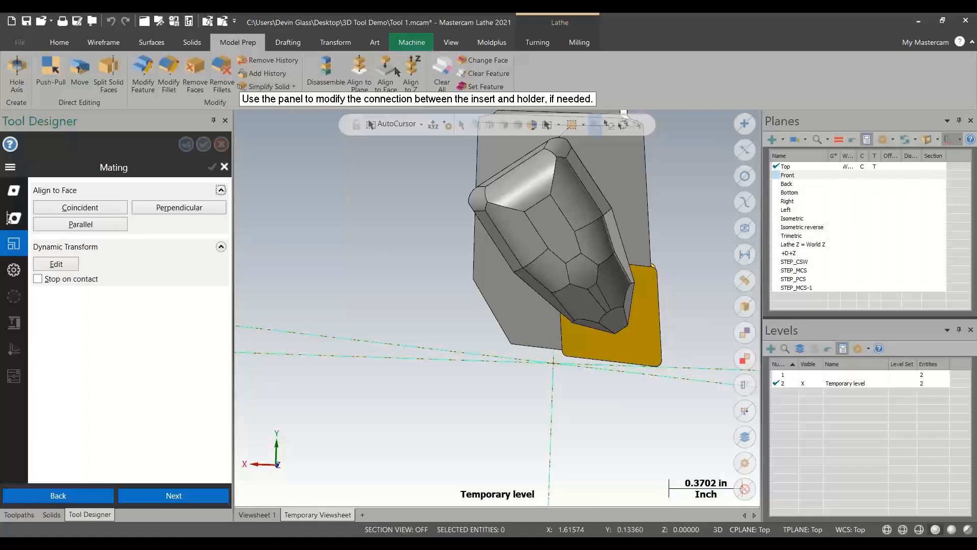
pyautogui.moveTo(586, 301); pyautogui.dragTo(592, 369, button='middle')
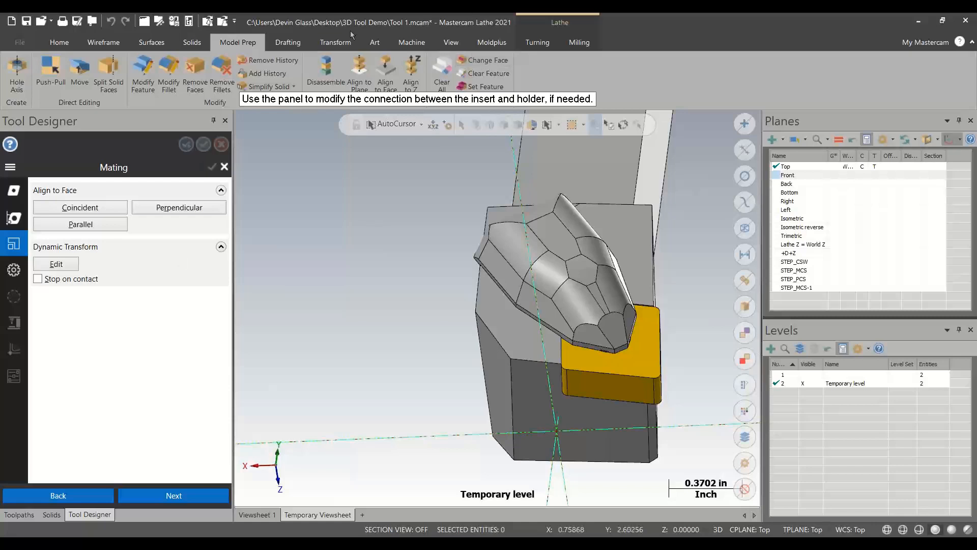
pyautogui.click(336, 42)
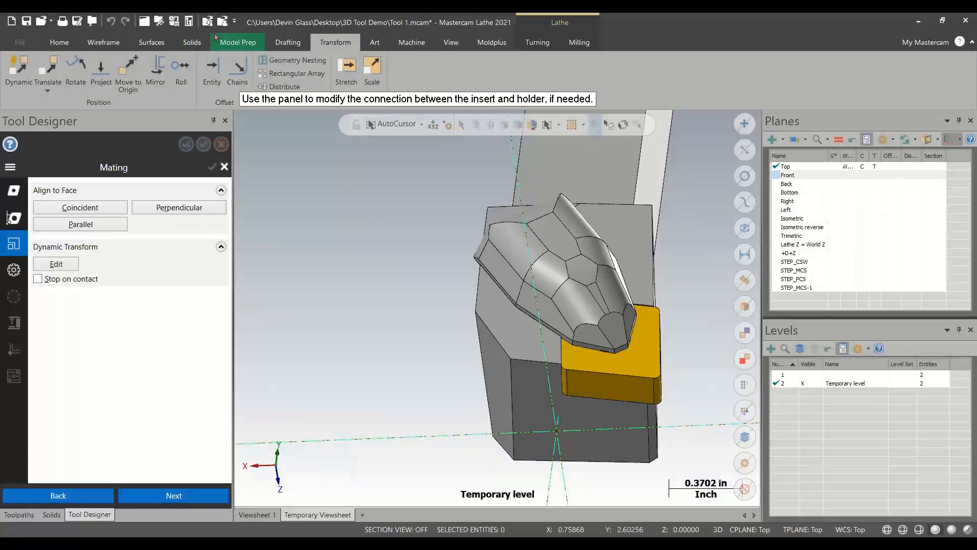
pyautogui.click(238, 42)
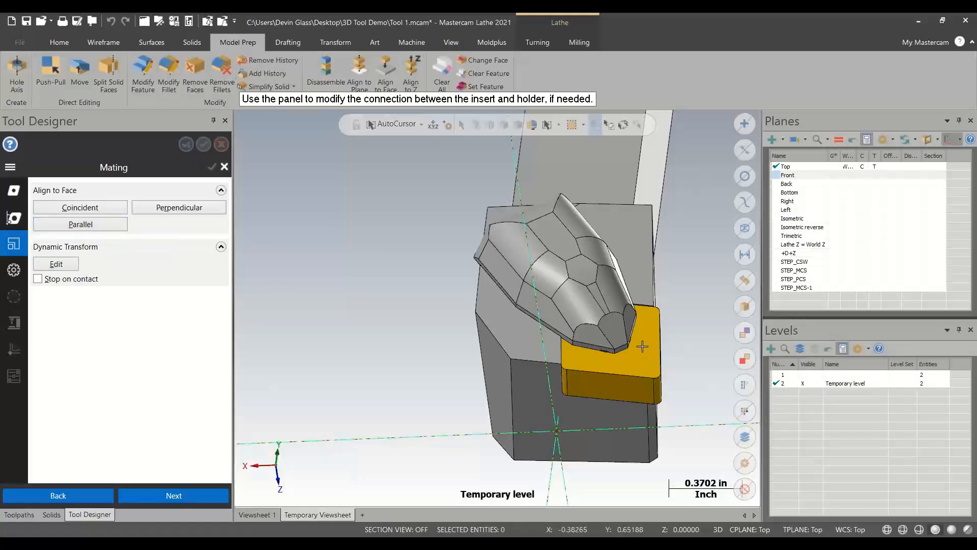
pyautogui.click(12, 270)
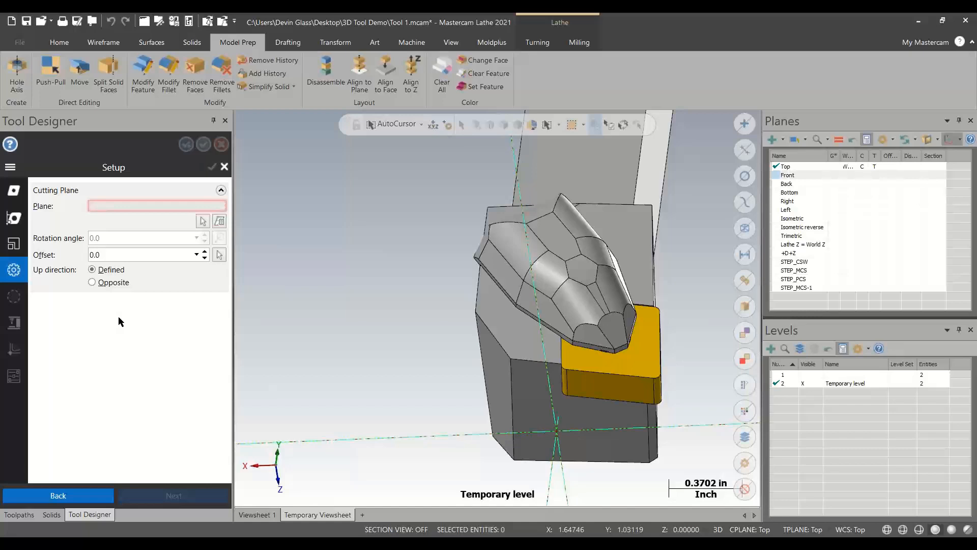
# Step: Define the cutting plane from the insert's flat face and check its tilt in the Front view
pyautogui.scroll(-5, 568, 299)
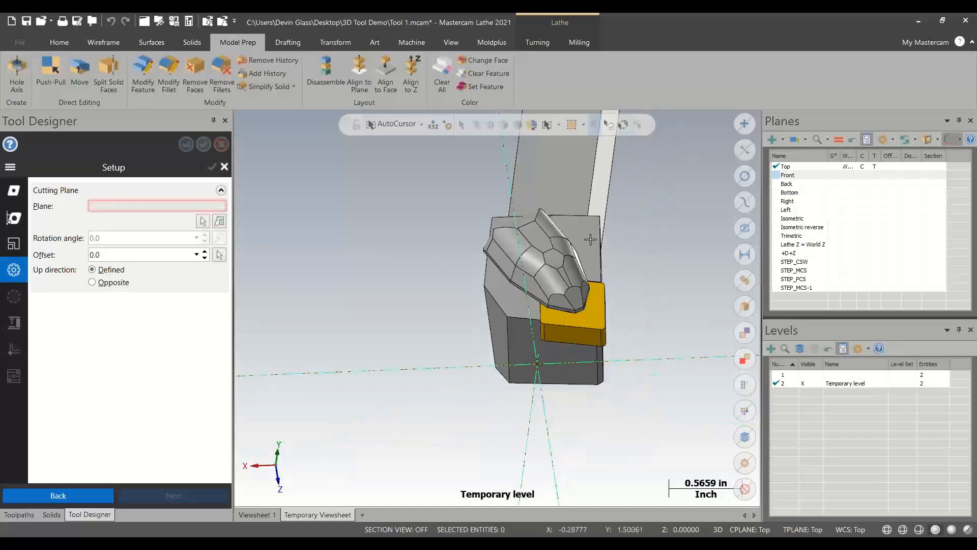
pyautogui.scroll(2, 576, 182)
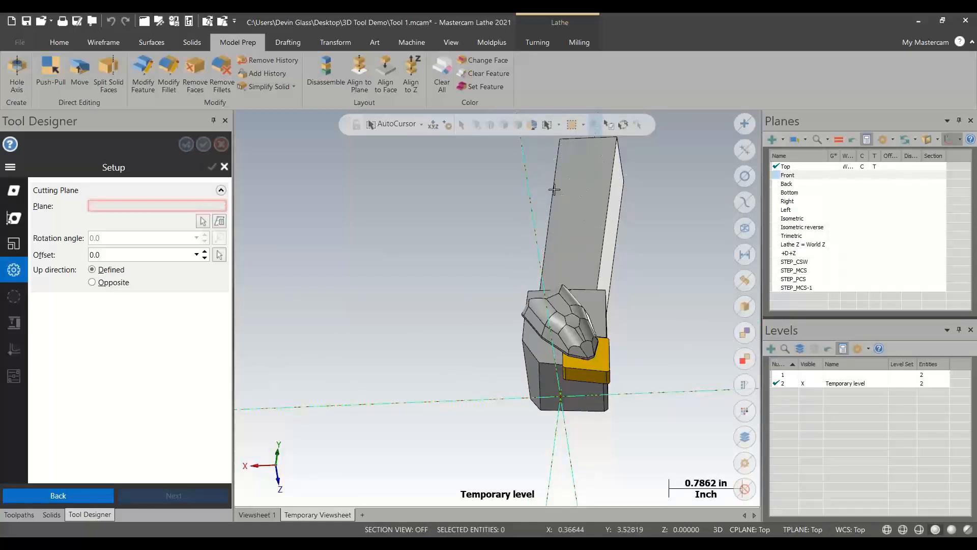
pyautogui.click(203, 221)
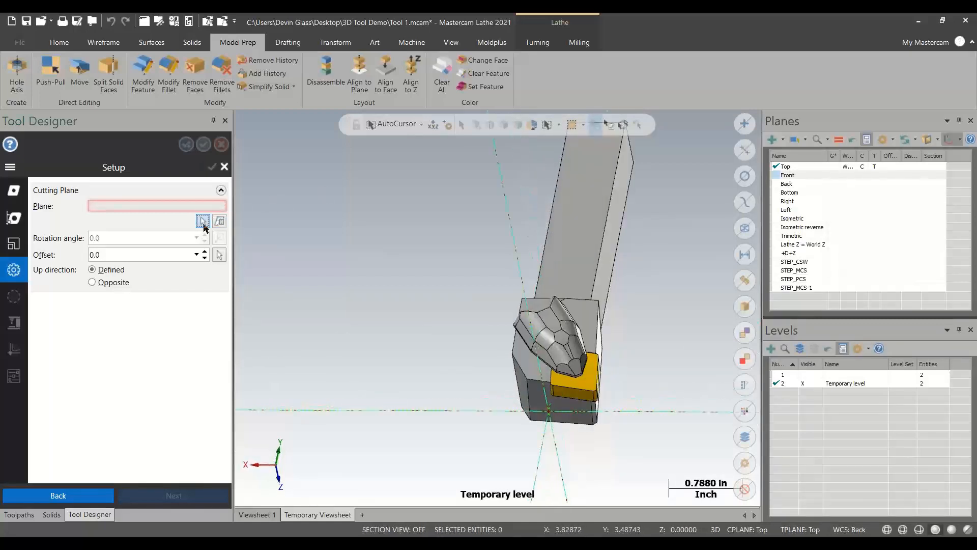
pyautogui.scroll(2, 506, 452)
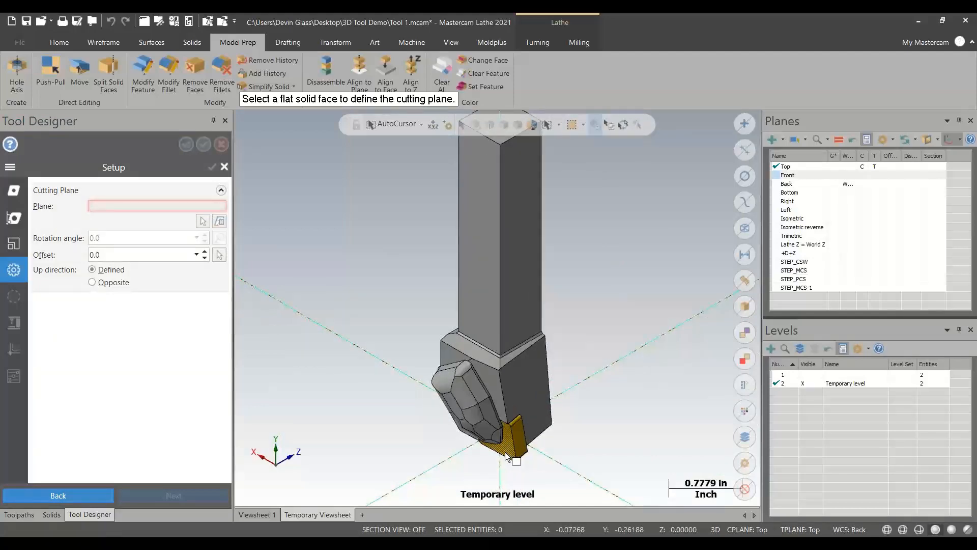
pyautogui.click(506, 454)
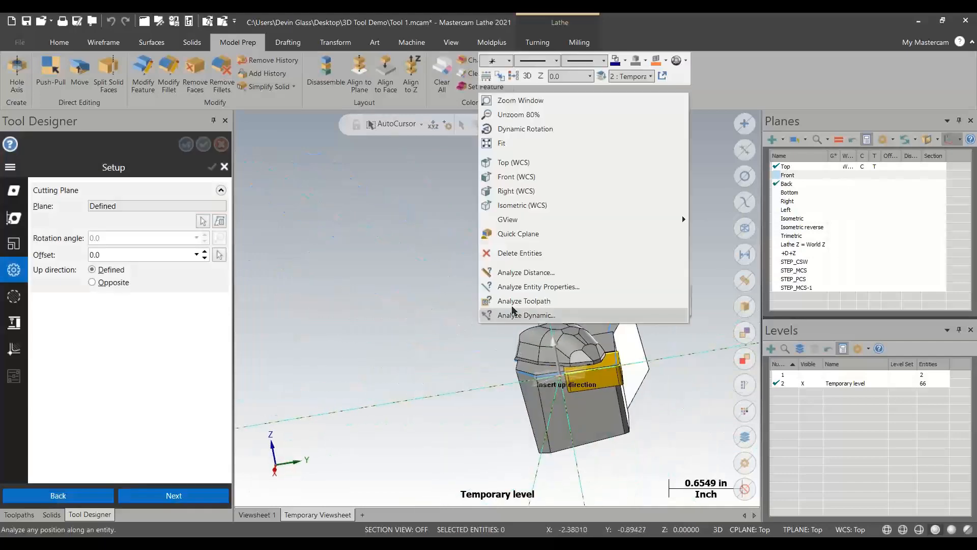
pyautogui.rightClick(478, 325)
pyautogui.click(552, 190)
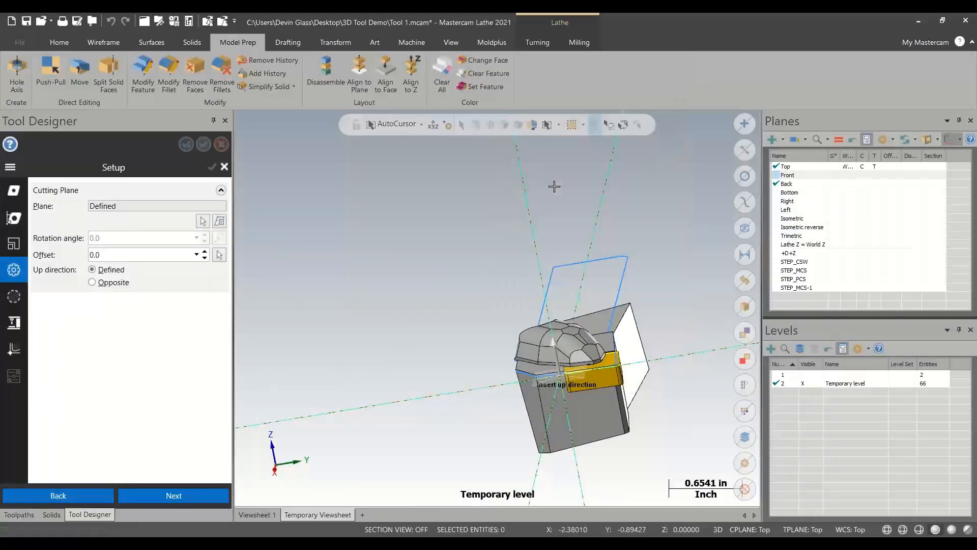
pyautogui.rightClick(638, 200)
pyautogui.click(667, 279)
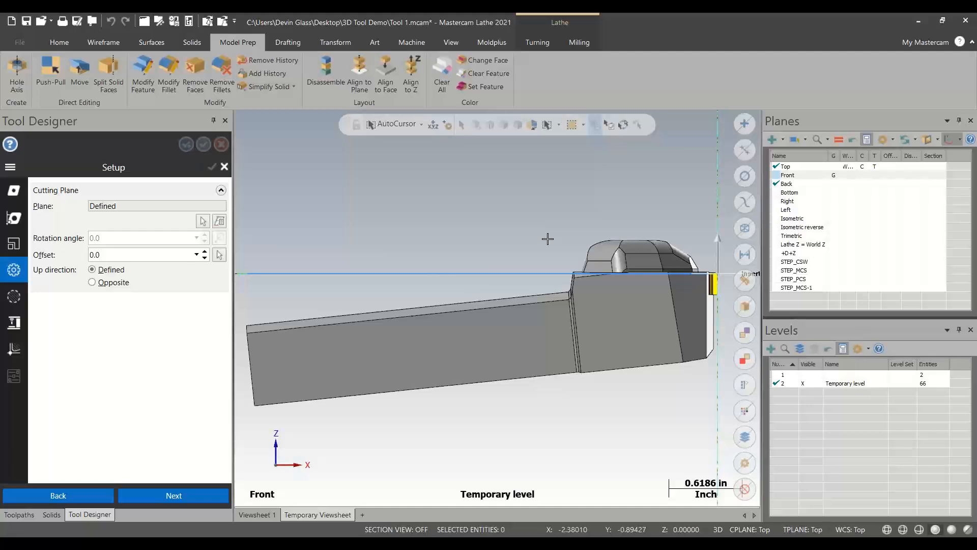
# Step: Redefine the cutting plane from the flat face of the holder's shank
pyautogui.click(203, 220)
pyautogui.moveTo(547, 343); pyautogui.dragTo(535, 264, button='middle')
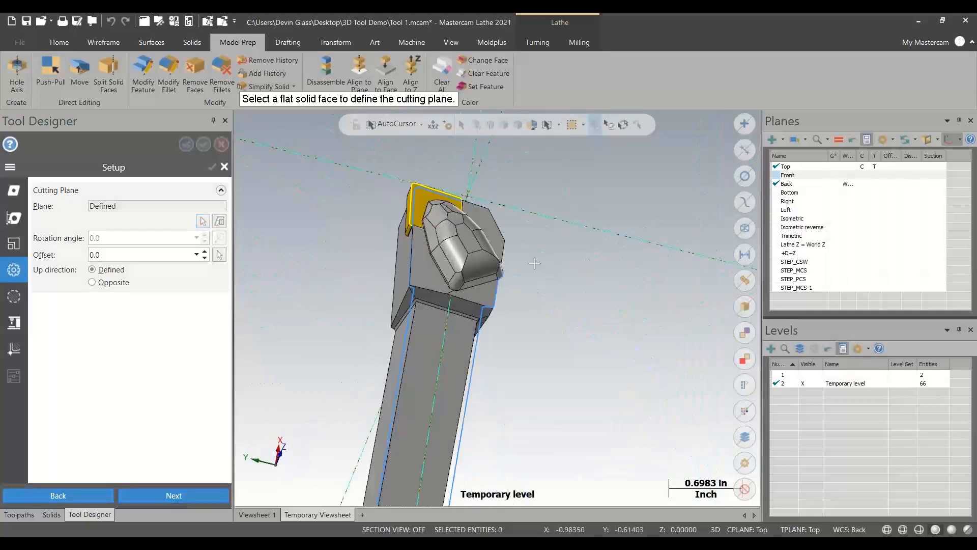
pyautogui.scroll(-2, 534, 264)
pyautogui.scroll(2, 426, 391)
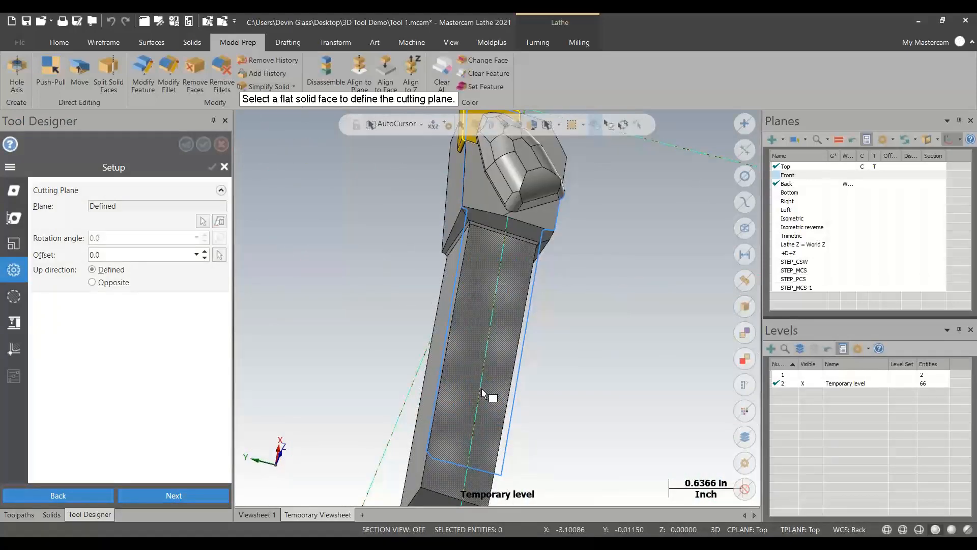
pyautogui.click(484, 392)
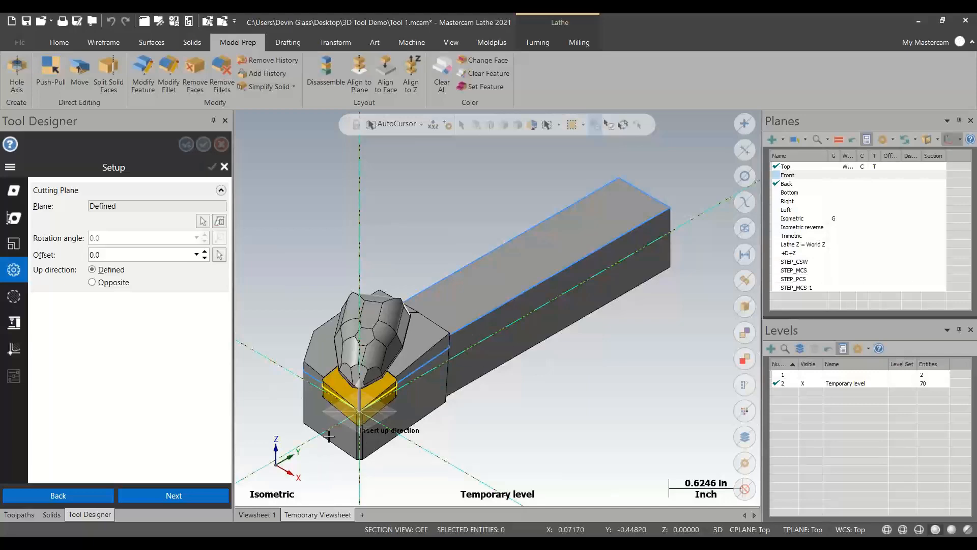
# Step: Set the cutting plane offset to 0.00694 by picking a point on the insert's upper nose edge
pyautogui.scroll(8, 359, 410)
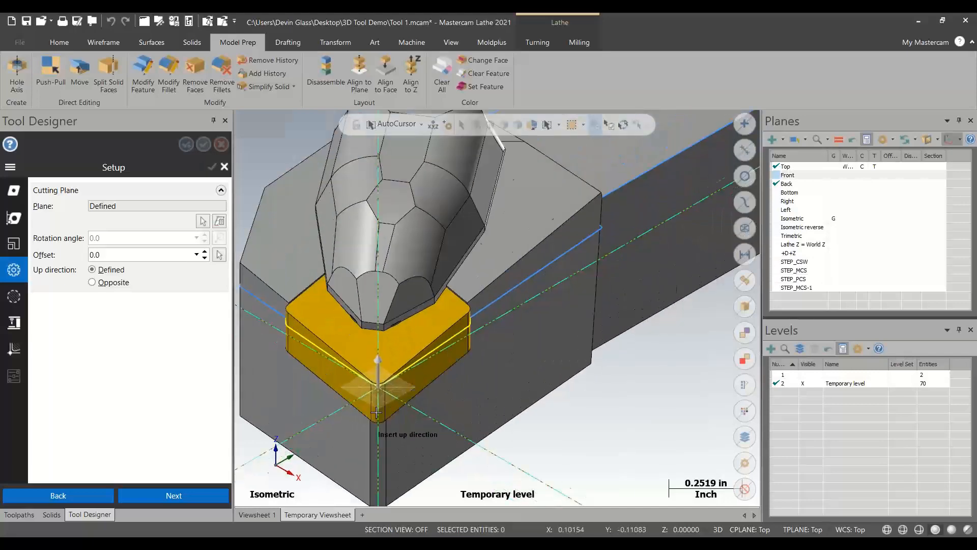
pyautogui.scroll(4, 372, 380)
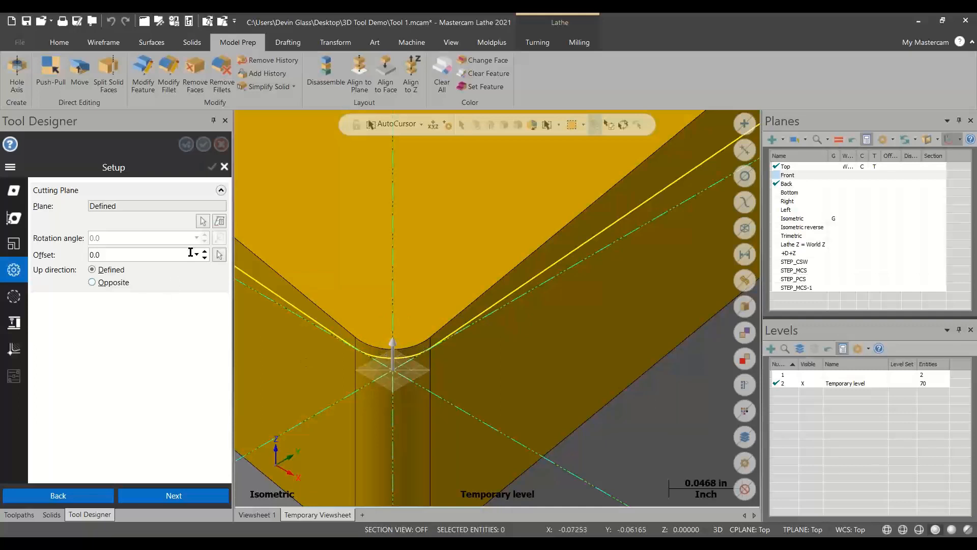
pyautogui.click(218, 255)
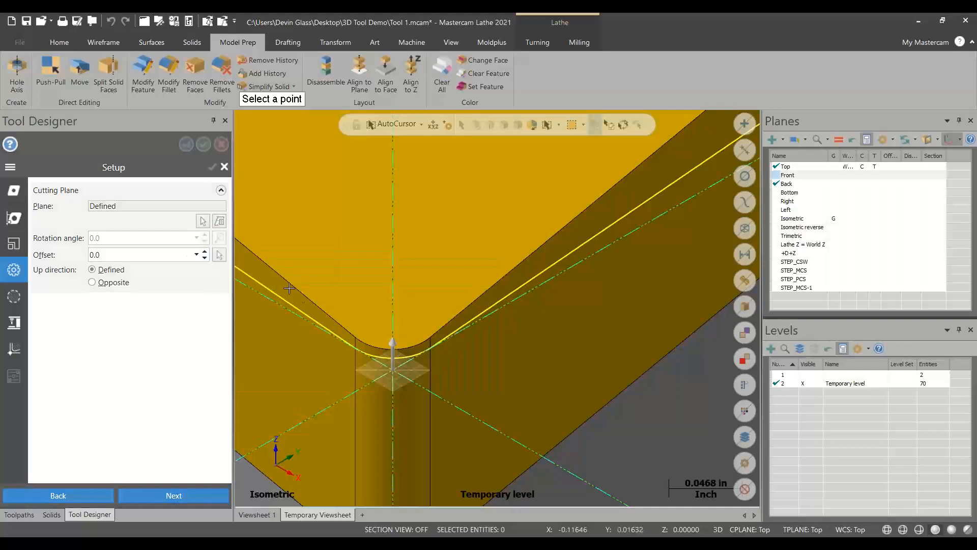
pyautogui.click(395, 349)
pyautogui.scroll(-5, 393, 351)
pyautogui.scroll(3, 350, 429)
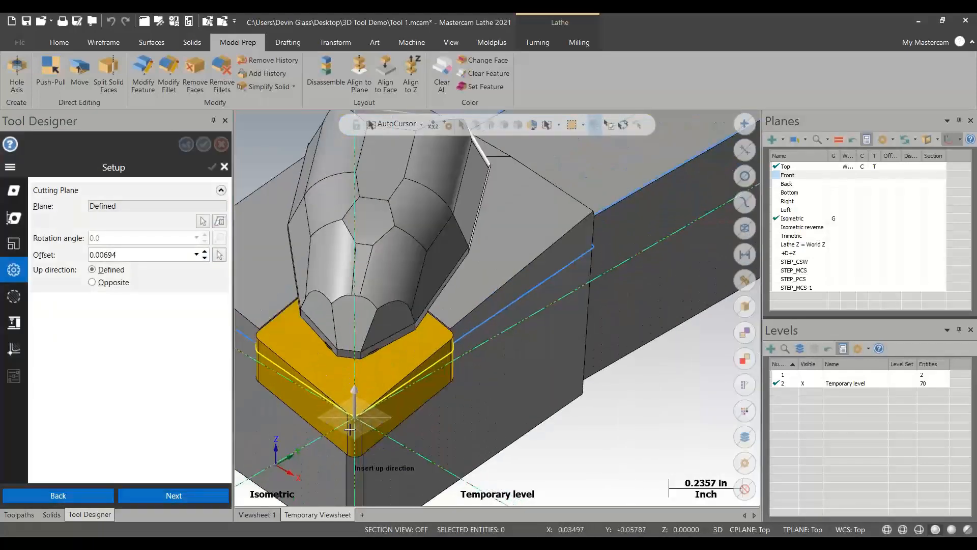
pyautogui.scroll(3, 349, 430)
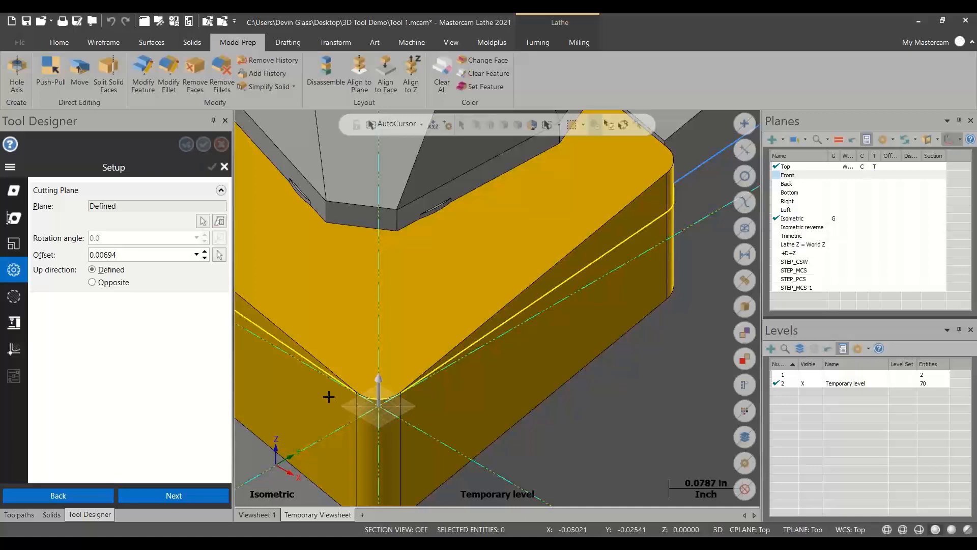
# Step: Examine the tool boundary and its insert and holder tolerances
pyautogui.click(16, 297)
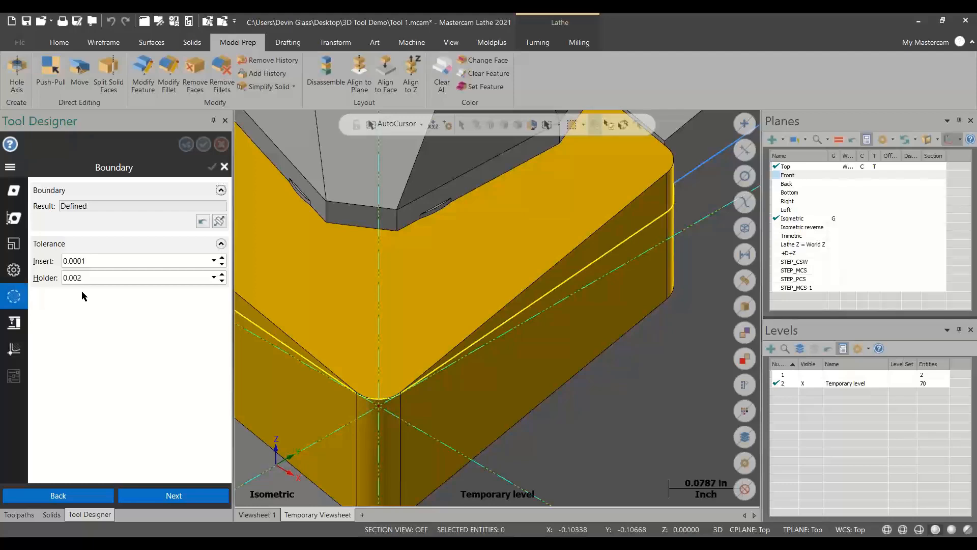
pyautogui.scroll(-3, 471, 310)
pyautogui.scroll(-6, 538, 339)
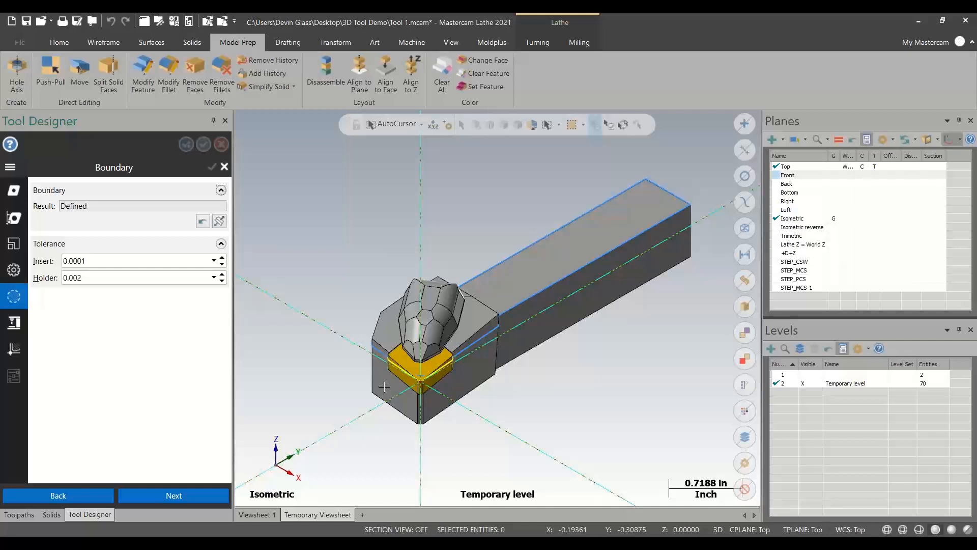
pyautogui.click(39, 270)
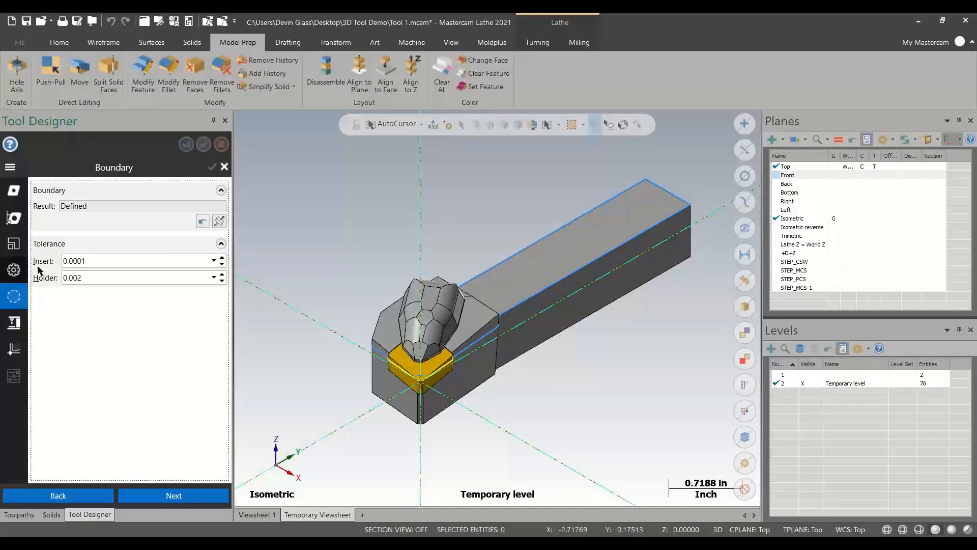
pyautogui.click(40, 260)
pyautogui.click(84, 276)
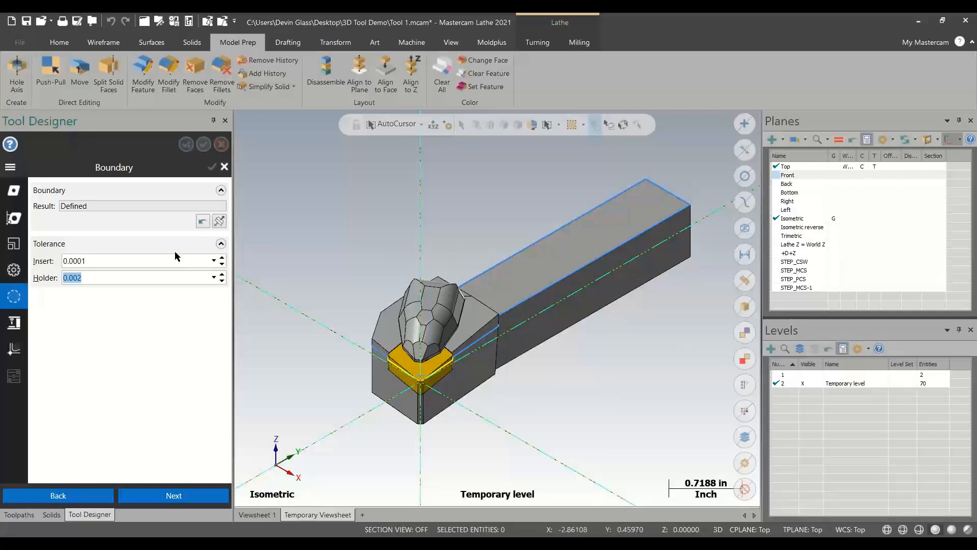
pyautogui.moveTo(175, 251)
pyautogui.click(153, 257)
pyautogui.click(119, 261)
# Step: In the machine orientation settings, view the tool from the Top and set the spindle rotation to Counterclockwise
pyautogui.click(15, 320)
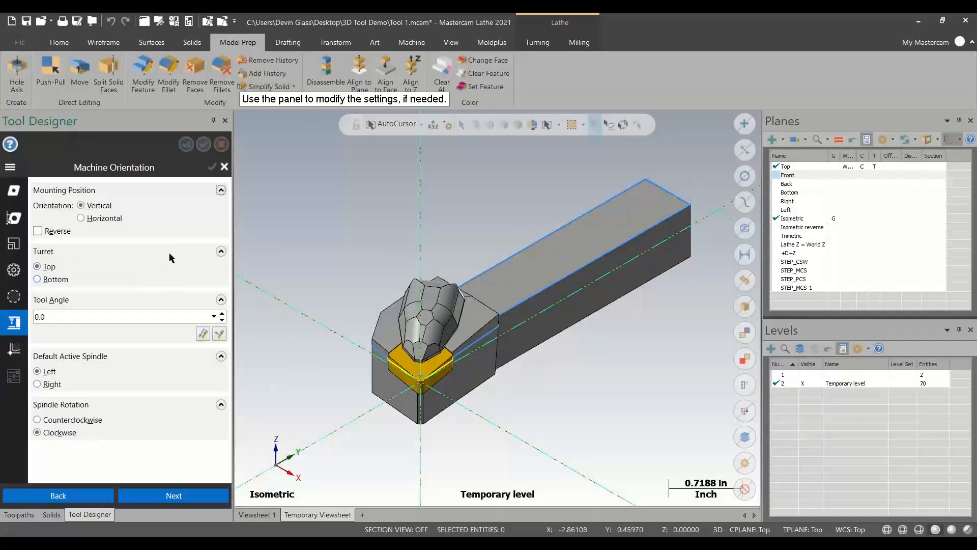
pyautogui.rightClick(360, 192)
pyautogui.click(397, 266)
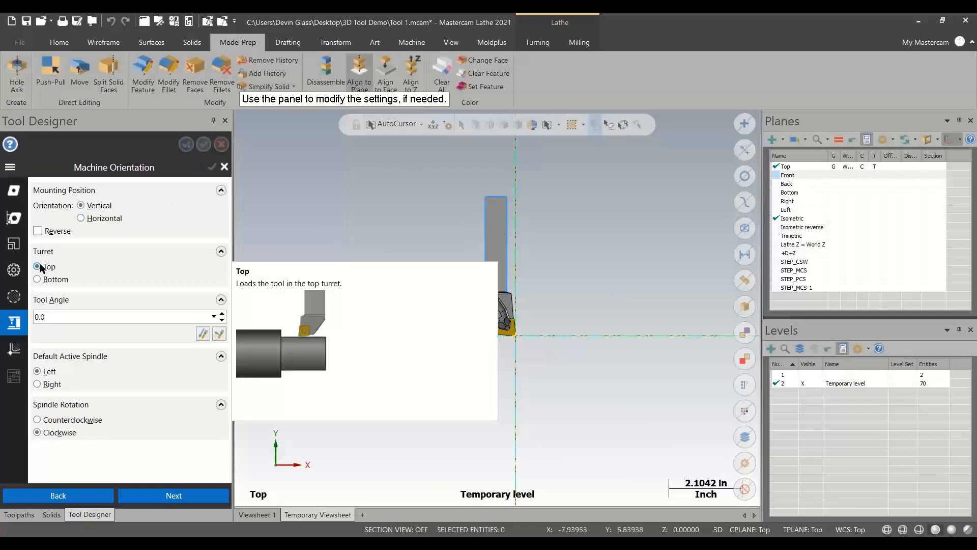
pyautogui.doubleClick(84, 319)
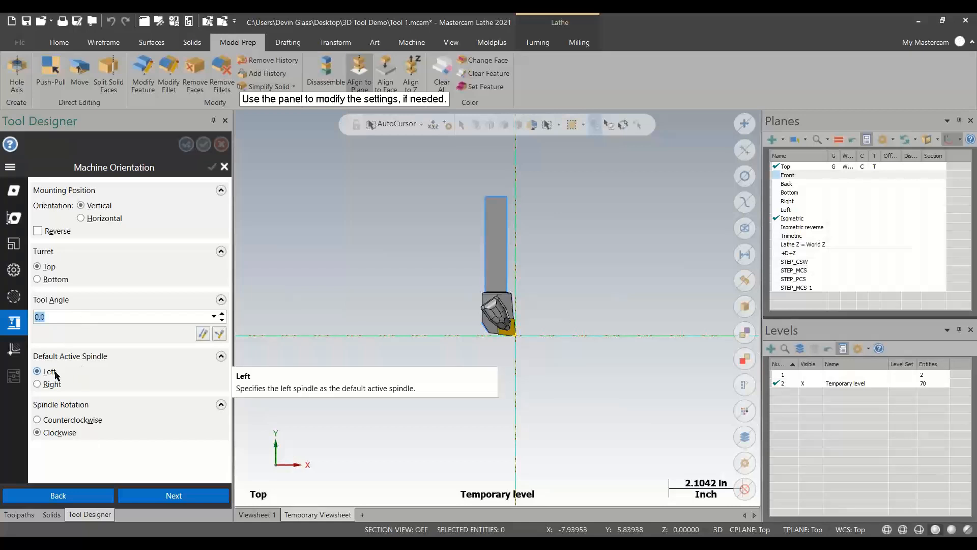
pyautogui.click(60, 419)
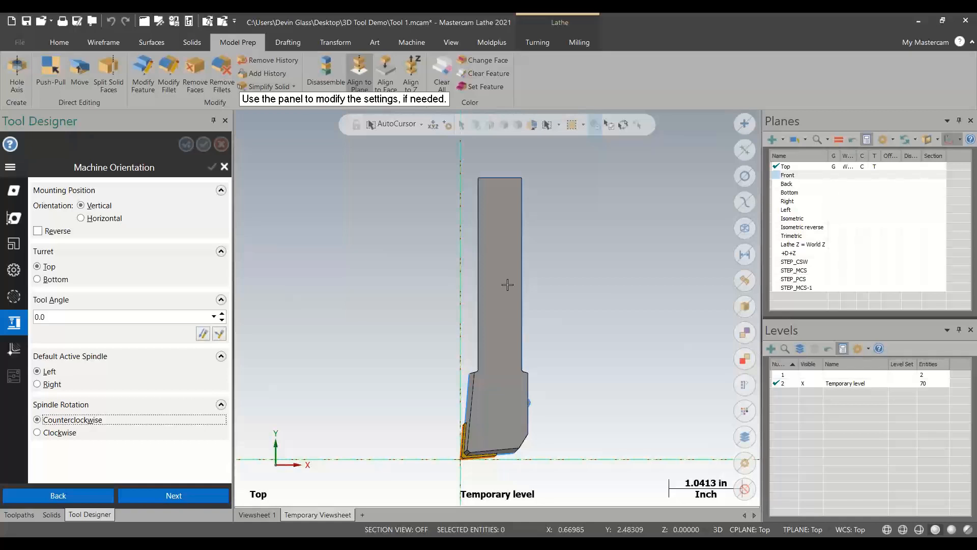
# Step: Inspect the holder and insert in 3D, comparing Clockwise with Counterclockwise spindle rotation
pyautogui.moveTo(458, 227); pyautogui.dragTo(572, 265, button='middle')
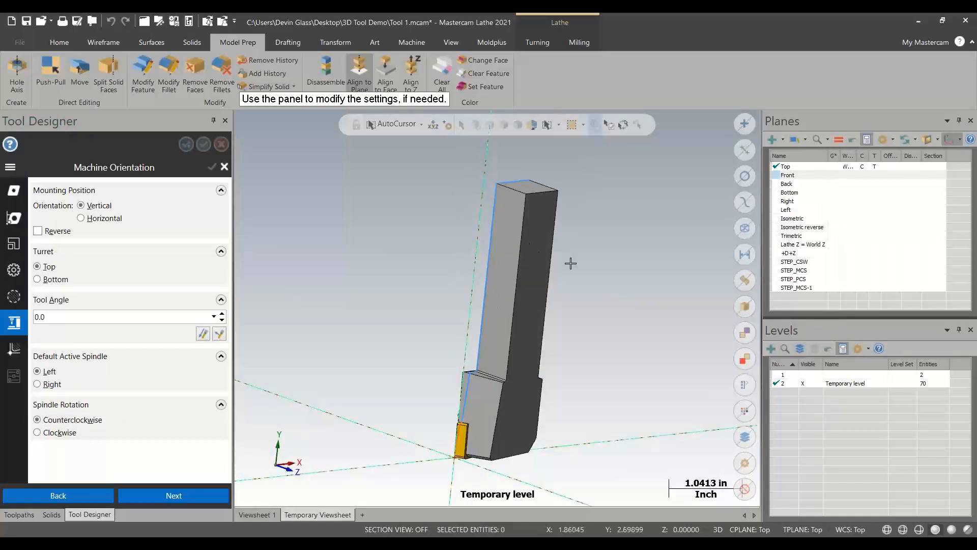
pyautogui.scroll(2, 538, 253)
pyautogui.scroll(1, 538, 254)
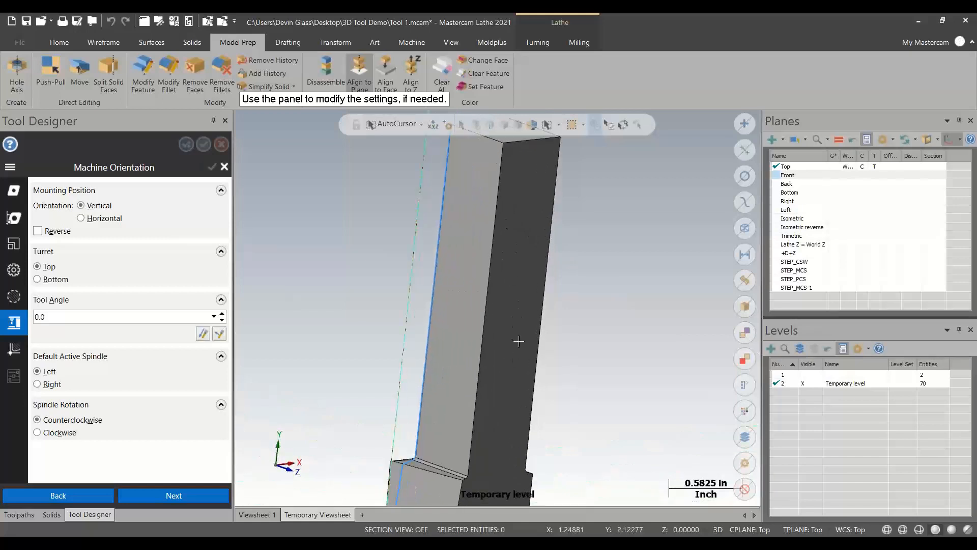
pyautogui.scroll(-2, 512, 304)
pyautogui.scroll(-1, 507, 279)
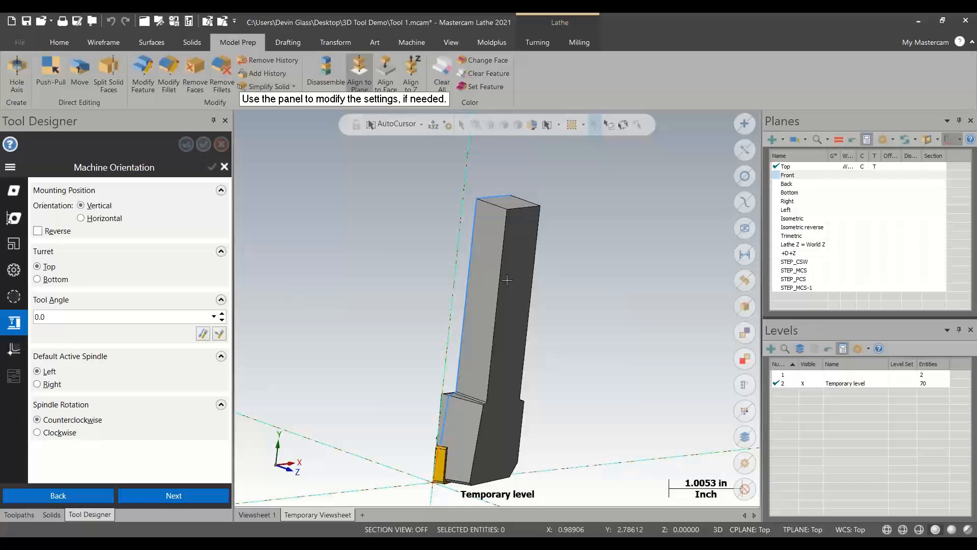
pyautogui.click(38, 432)
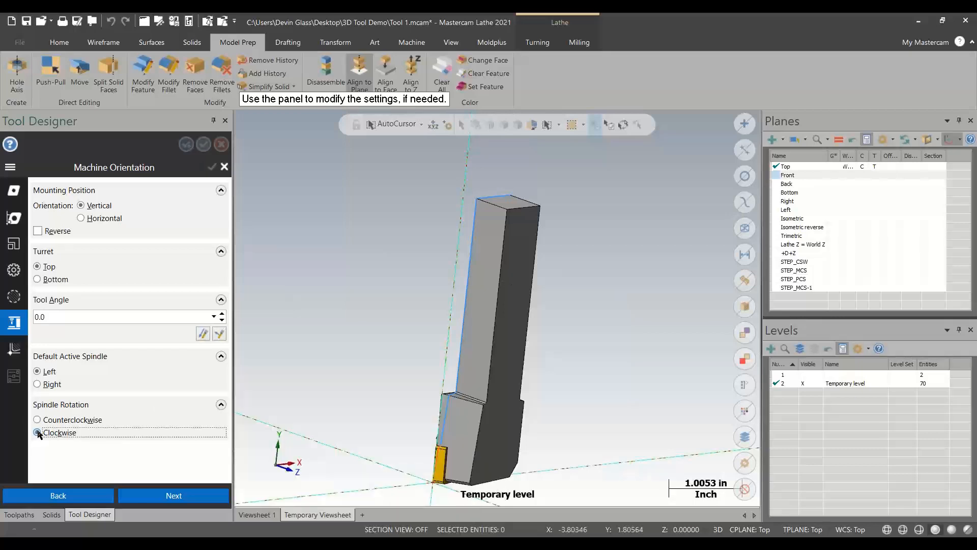
pyautogui.click(37, 419)
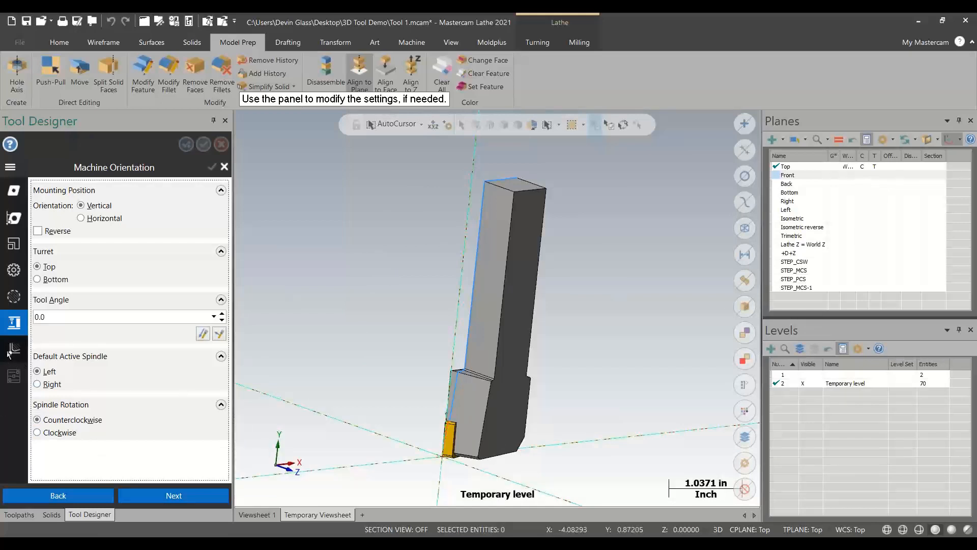
pyautogui.scroll(6, 461, 458)
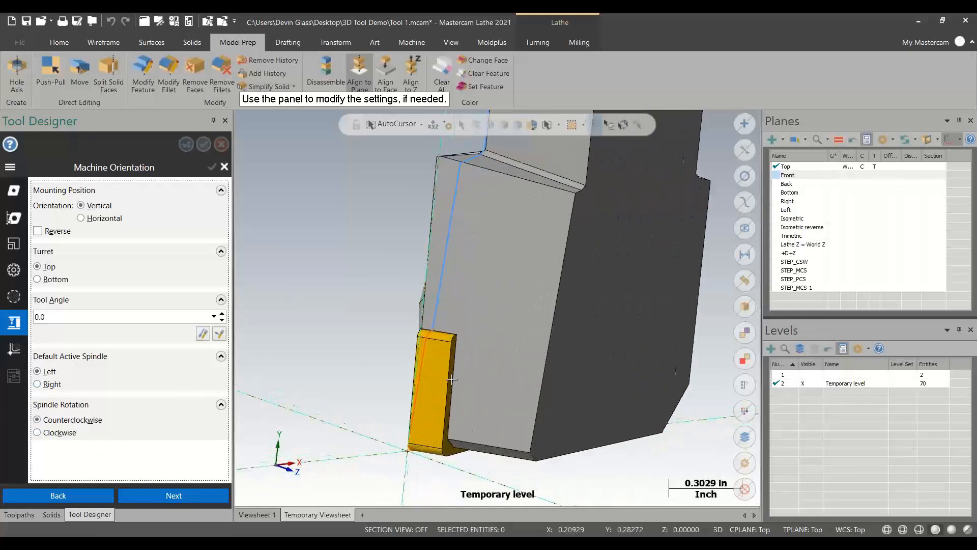
pyautogui.scroll(1, 451, 379)
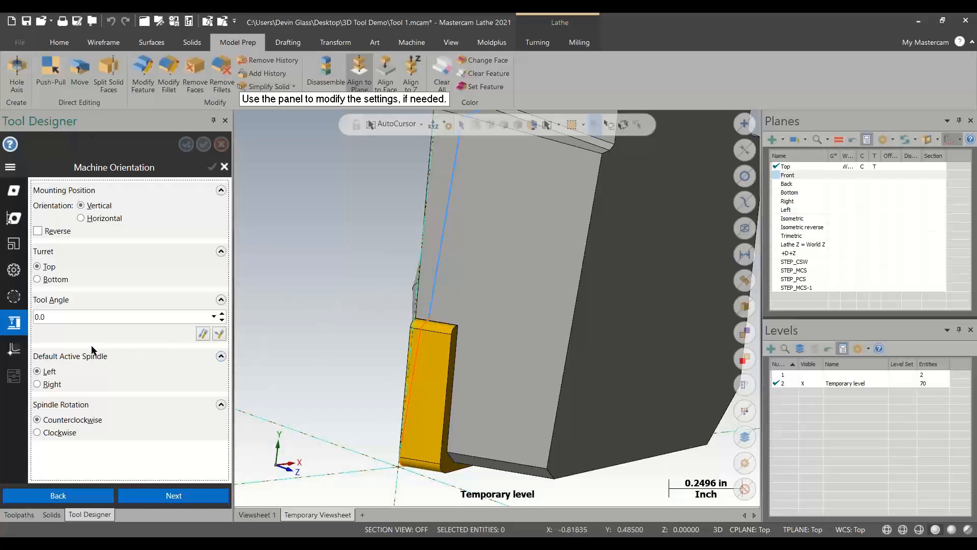
# Step: In the compensation settings, display the tool as wireframe and try to pick the nose radius center as the tool center point
pyautogui.click(13, 355)
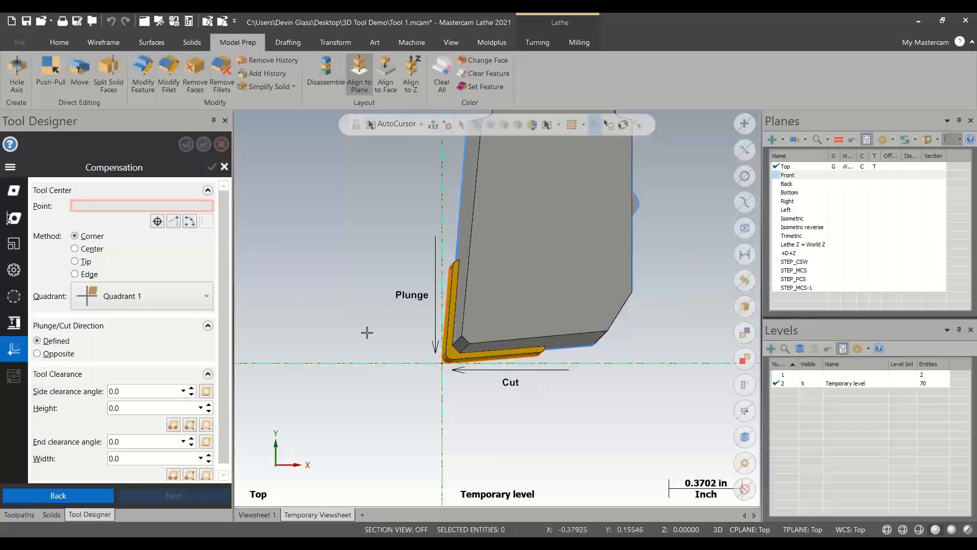
pyautogui.click(887, 530)
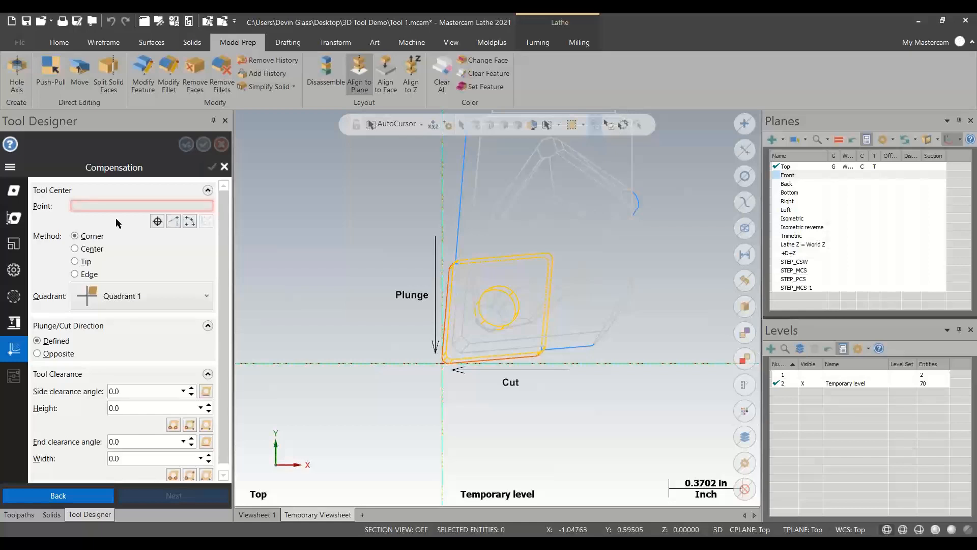
pyautogui.click(156, 224)
pyautogui.scroll(8, 435, 351)
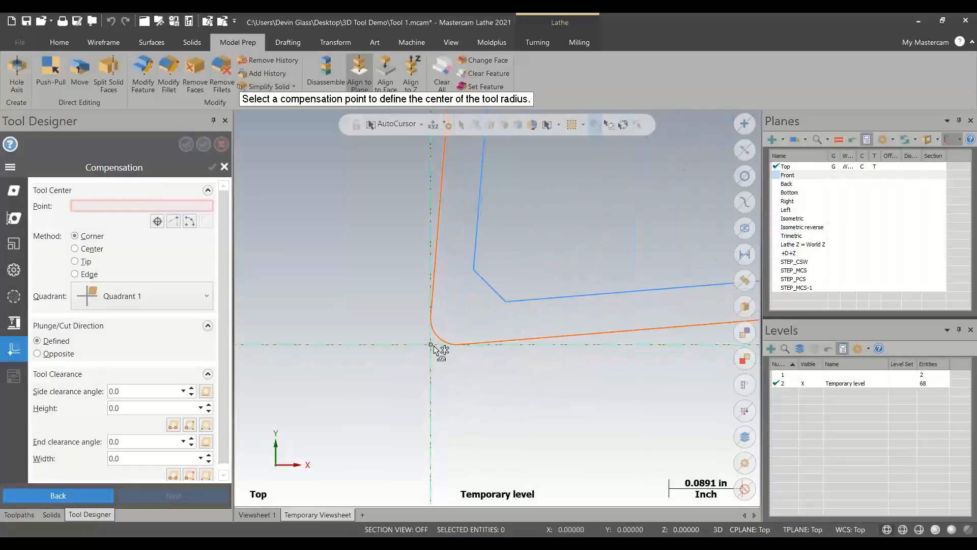
pyautogui.scroll(3, 434, 345)
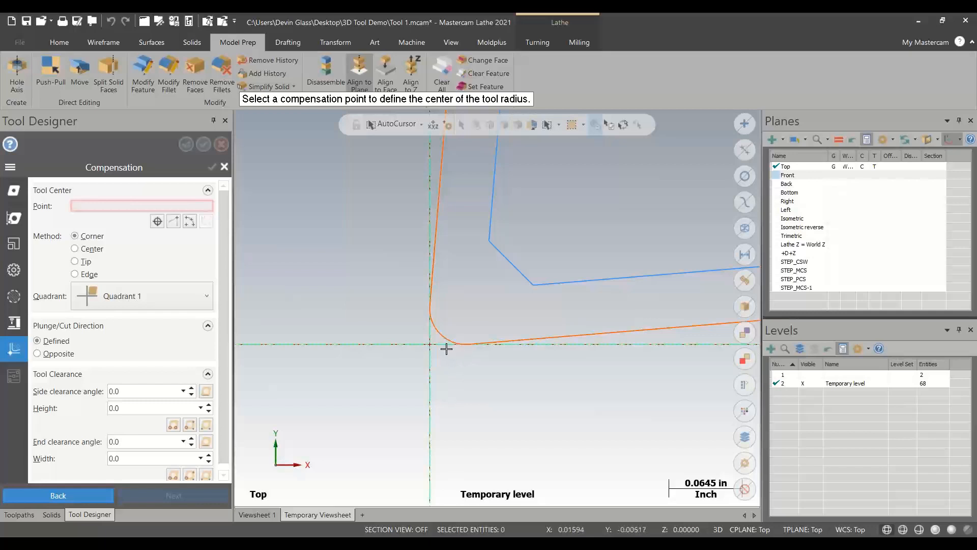
pyautogui.click(459, 309)
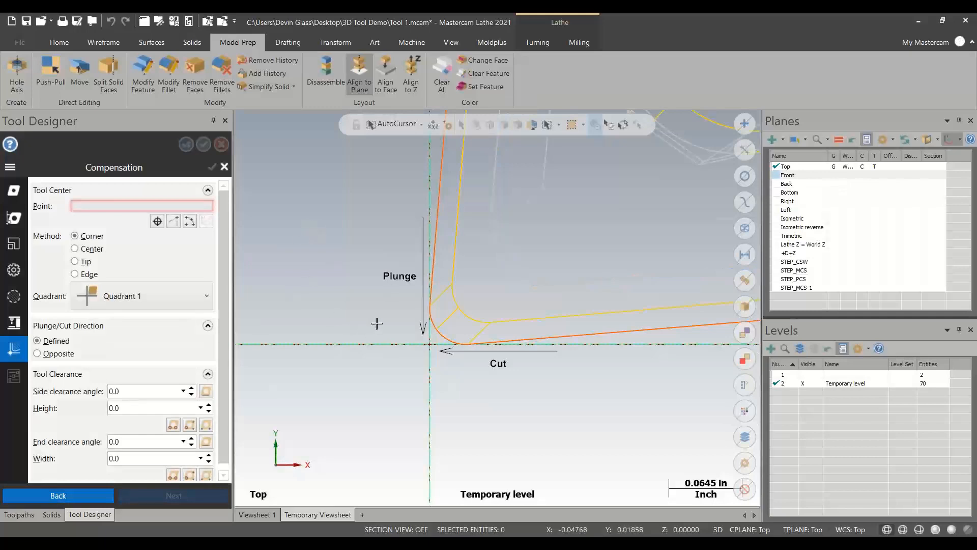
# Step: Define the tool center with an arc tangent to the two insert edges that meet at the cutting nose
pyautogui.scroll(-3, 378, 351)
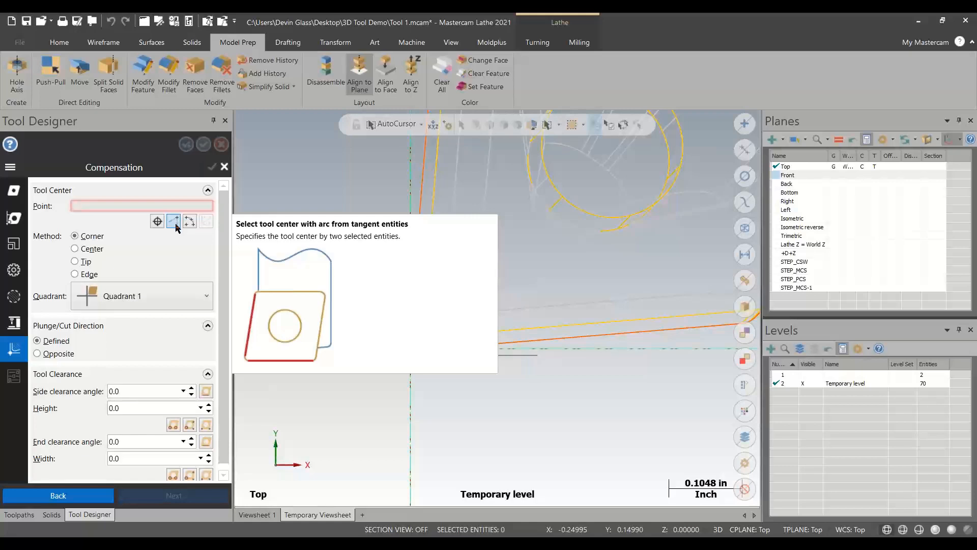
pyautogui.click(176, 227)
pyautogui.scroll(-3, 410, 305)
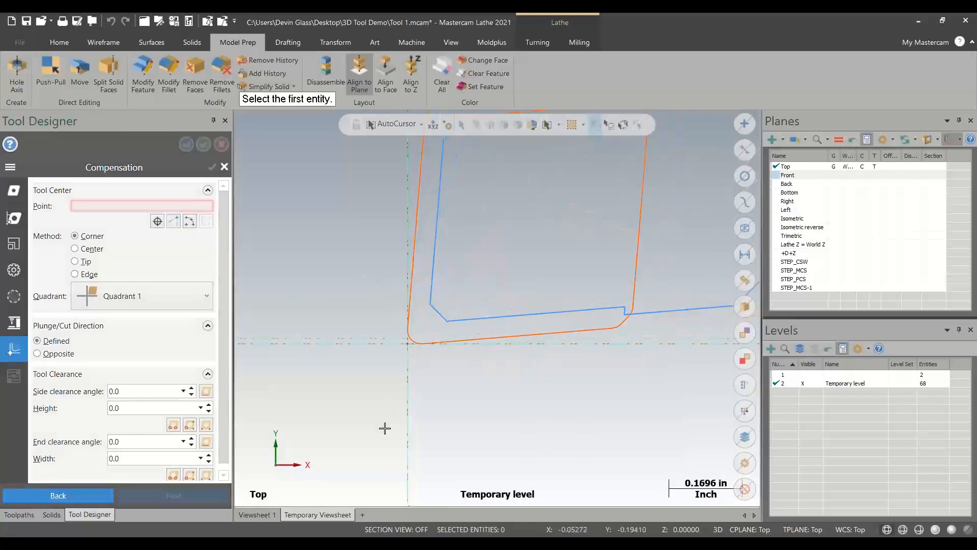
pyautogui.click(405, 333)
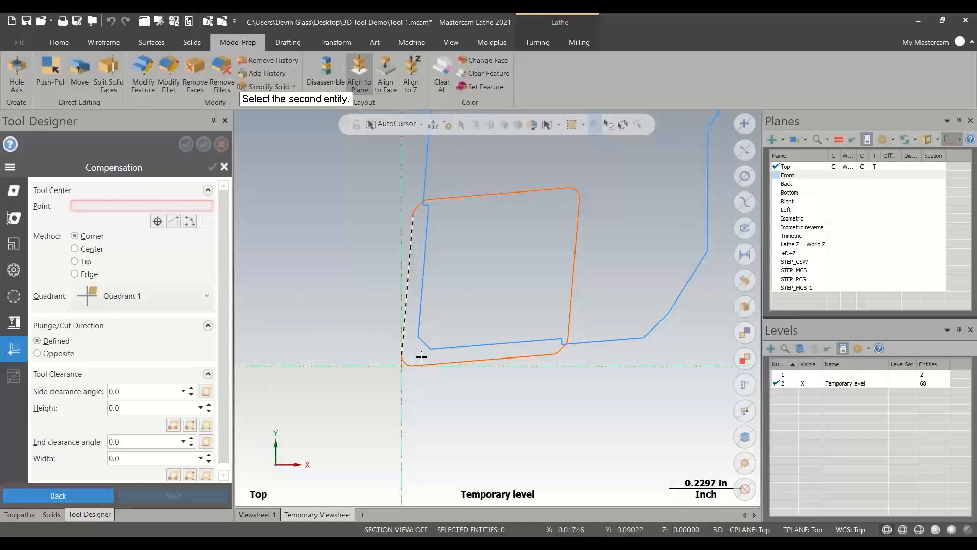
pyautogui.click(420, 365)
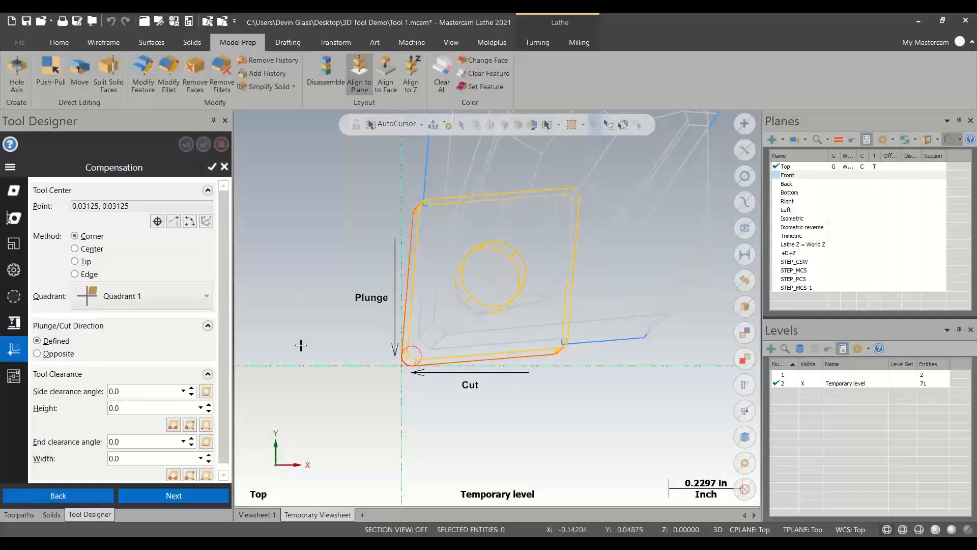
# Step: Redefine the tool center at 0.03125, 0.03125 from three points along the insert's nose radius
pyautogui.click(190, 222)
pyautogui.scroll(6, 408, 346)
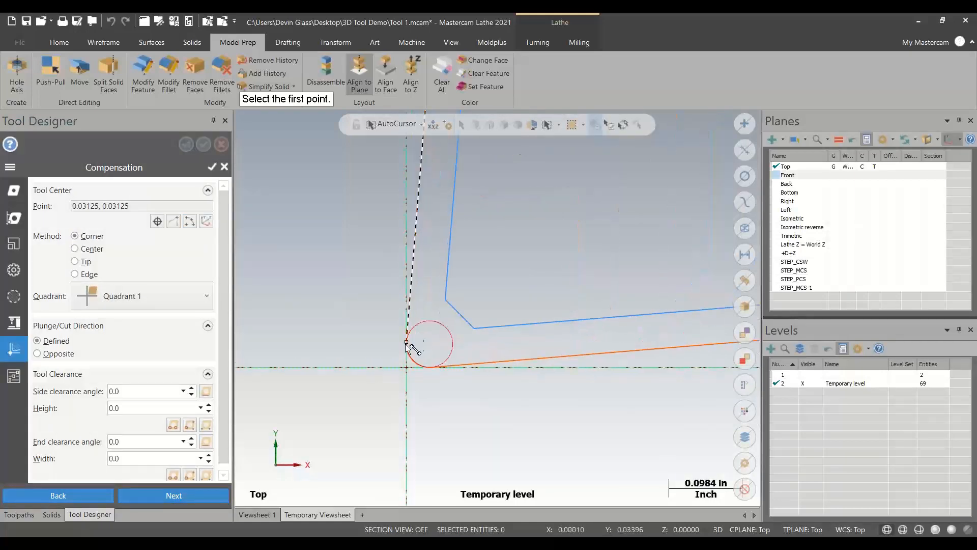
pyautogui.scroll(1, 407, 344)
pyautogui.click(407, 341)
pyautogui.click(415, 370)
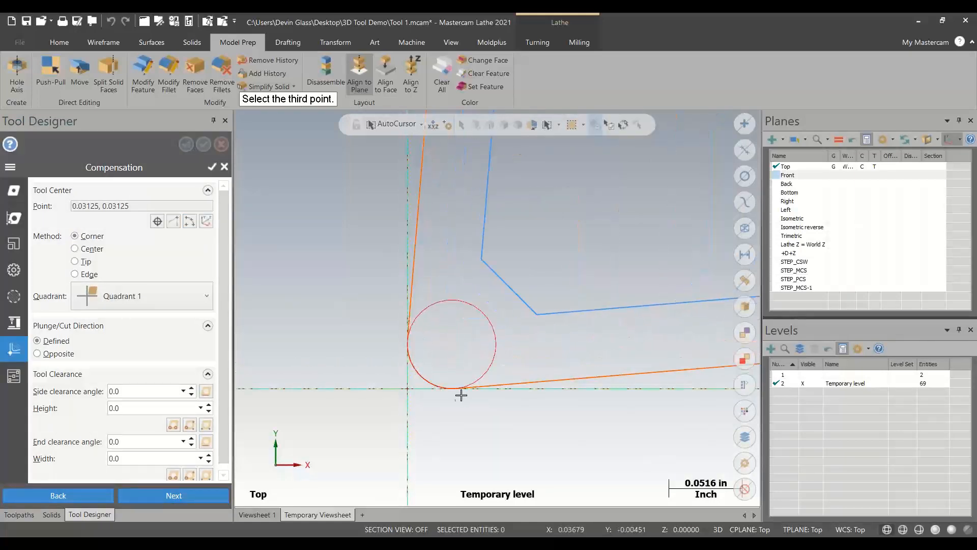
pyautogui.click(458, 390)
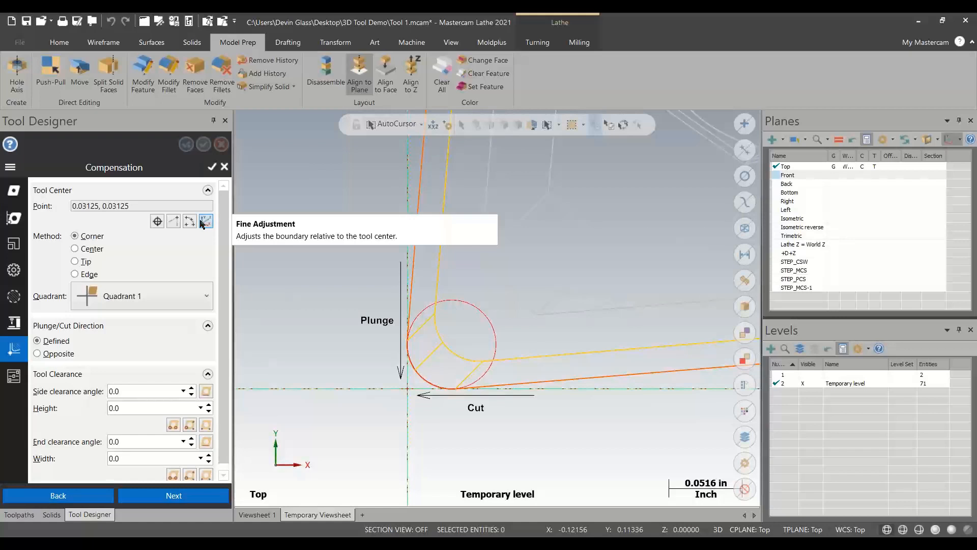
# Step: Try the Center, Tip and Edge compensation methods, and return the method to Corner
pyautogui.click(87, 249)
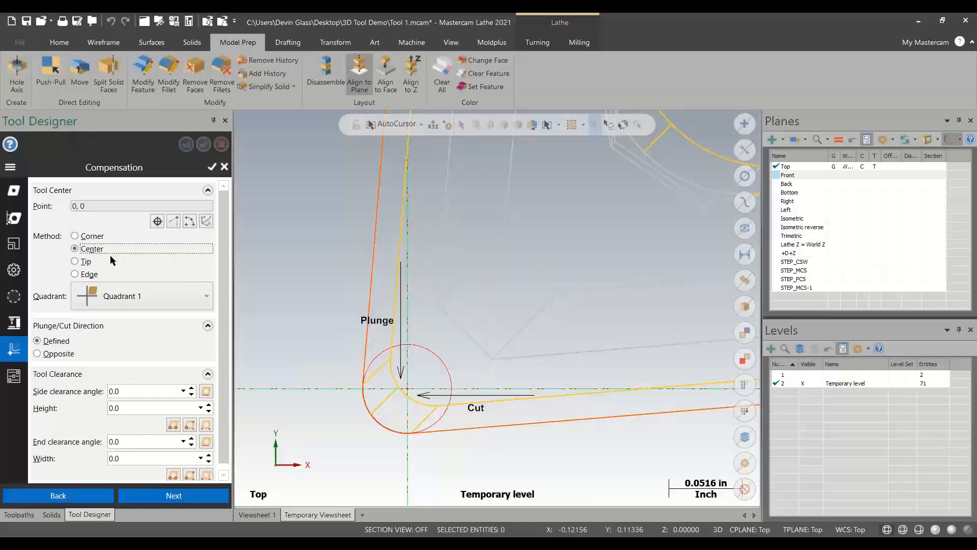
pyautogui.click(93, 262)
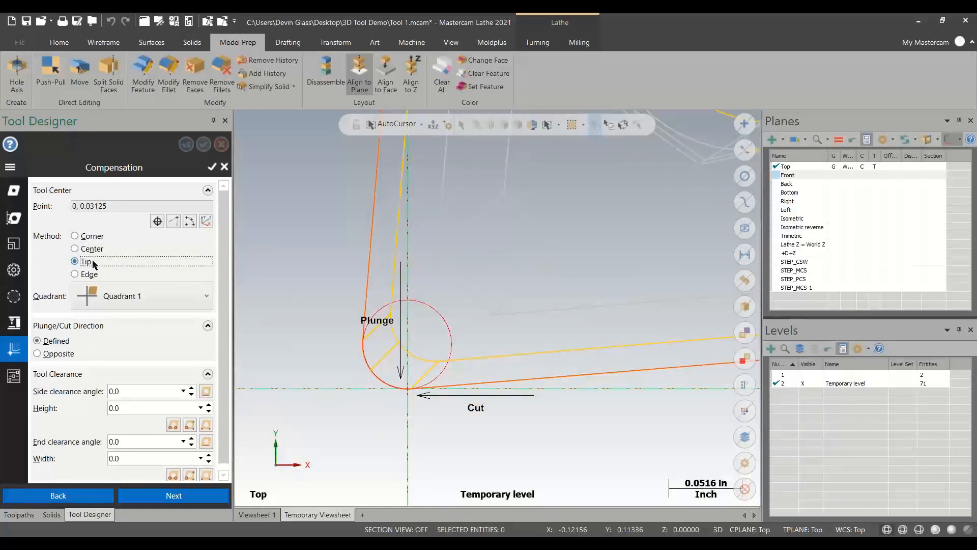
pyautogui.click(91, 274)
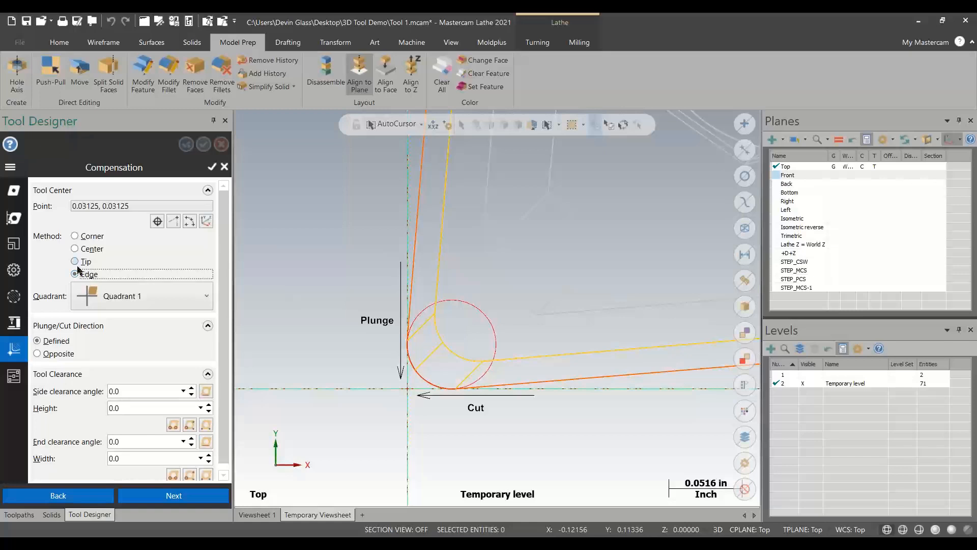
pyautogui.moveTo(88, 275)
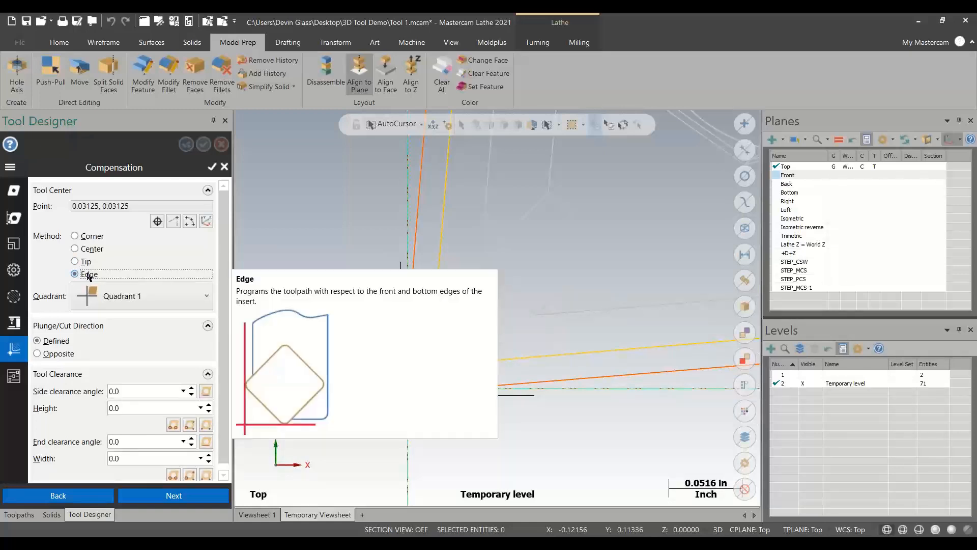
pyautogui.click(90, 237)
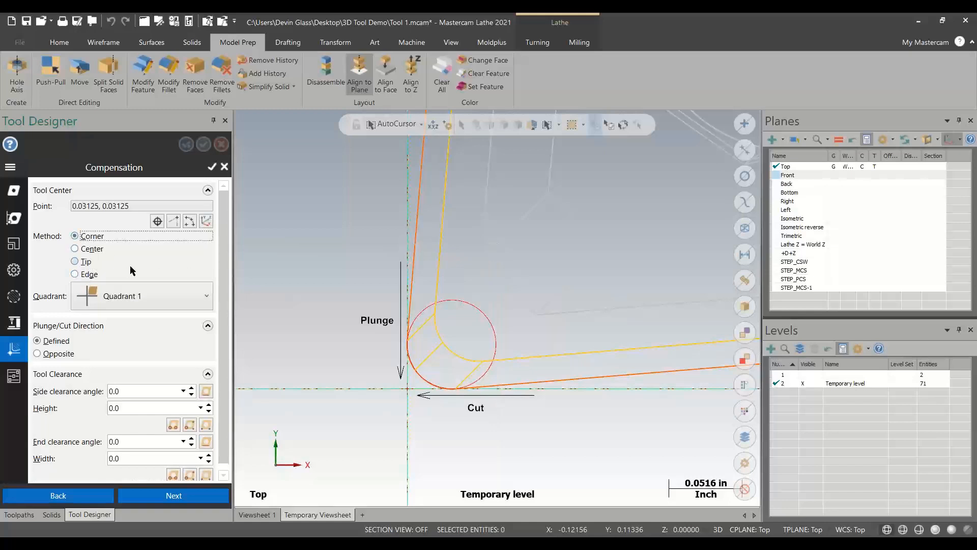
# Step: Try Quadrant 2 for the compensation corner and restore Quadrant 1
pyautogui.click(143, 304)
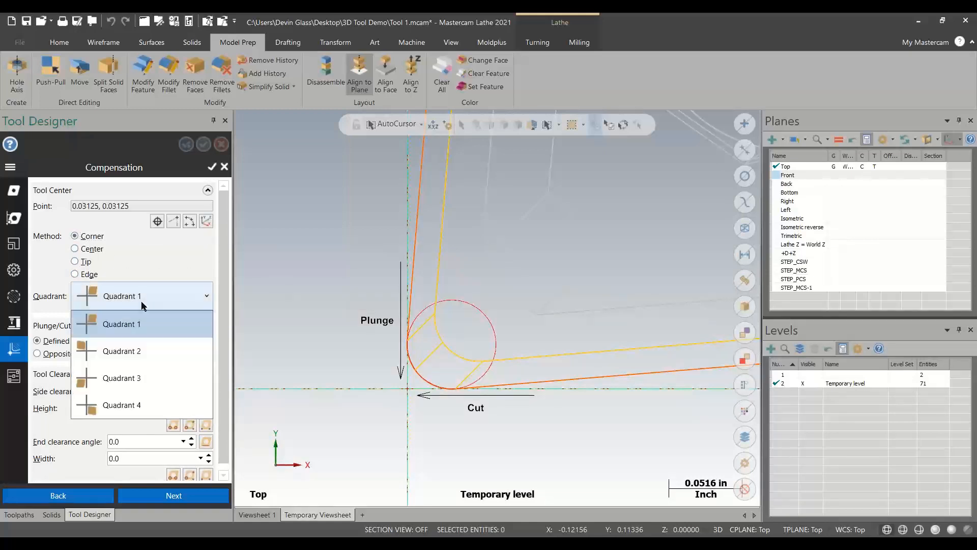
pyautogui.click(142, 303)
pyautogui.click(140, 302)
pyautogui.click(178, 355)
pyautogui.scroll(-2, 390, 392)
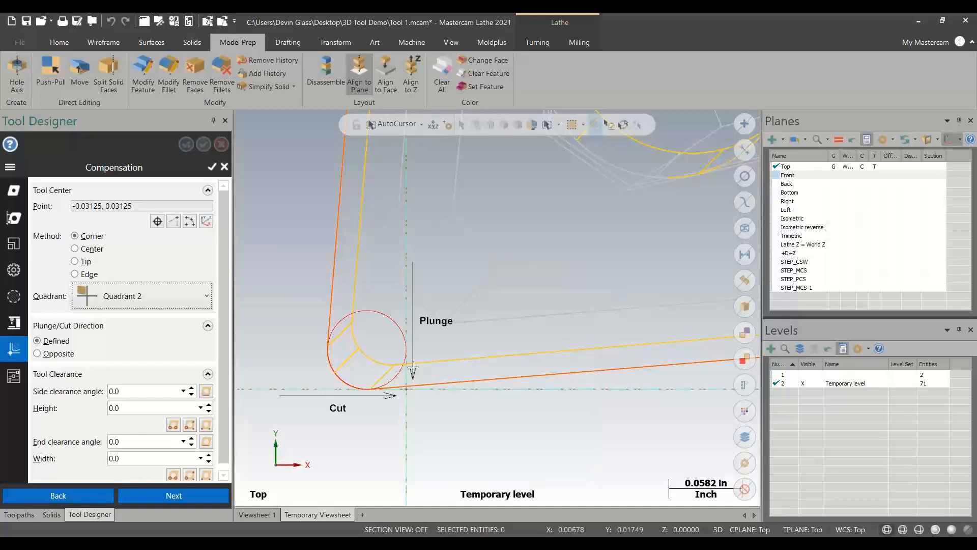
pyautogui.click(136, 301)
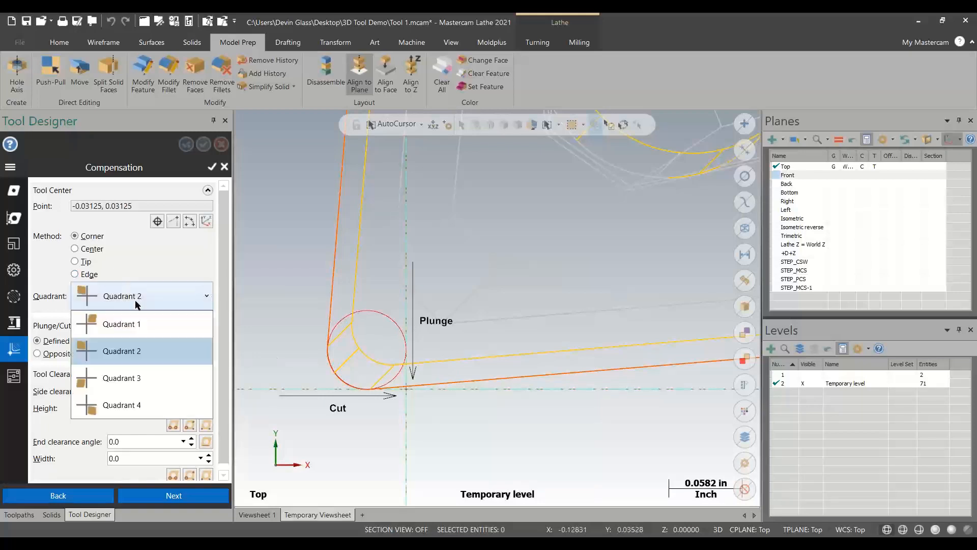
pyautogui.click(137, 324)
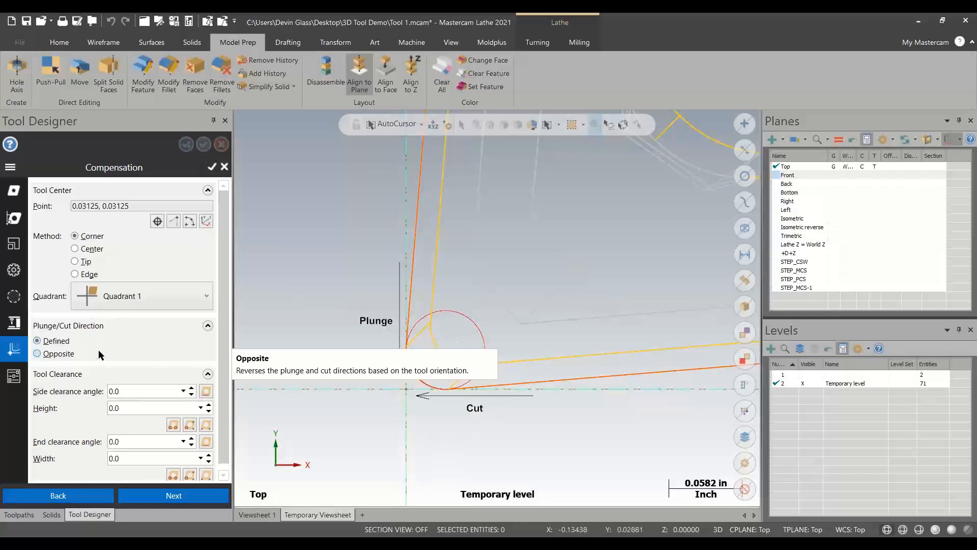
# Step: Set the side clearance angle to 4.69137 from the insert's side cutting edge
pyautogui.moveTo(132, 237)
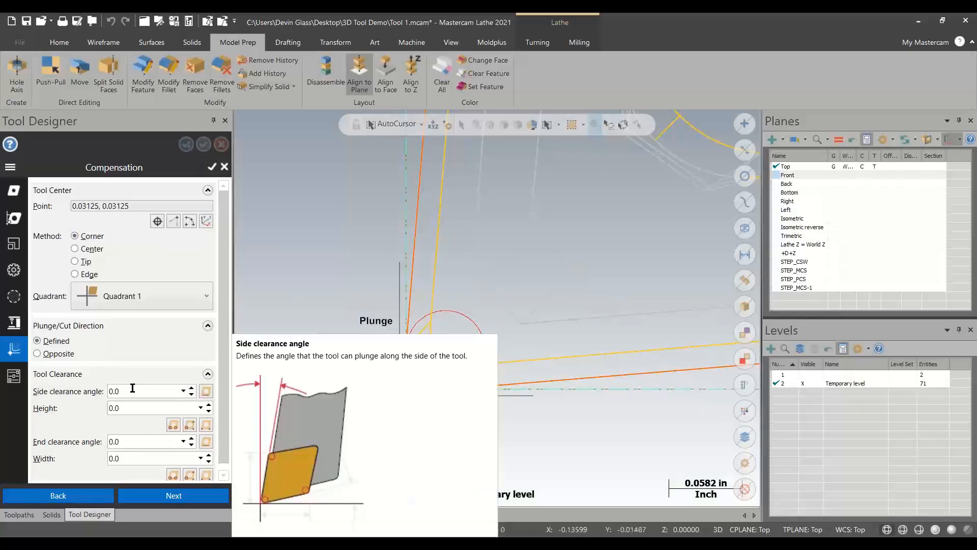
pyautogui.scroll(-1, 128, 364)
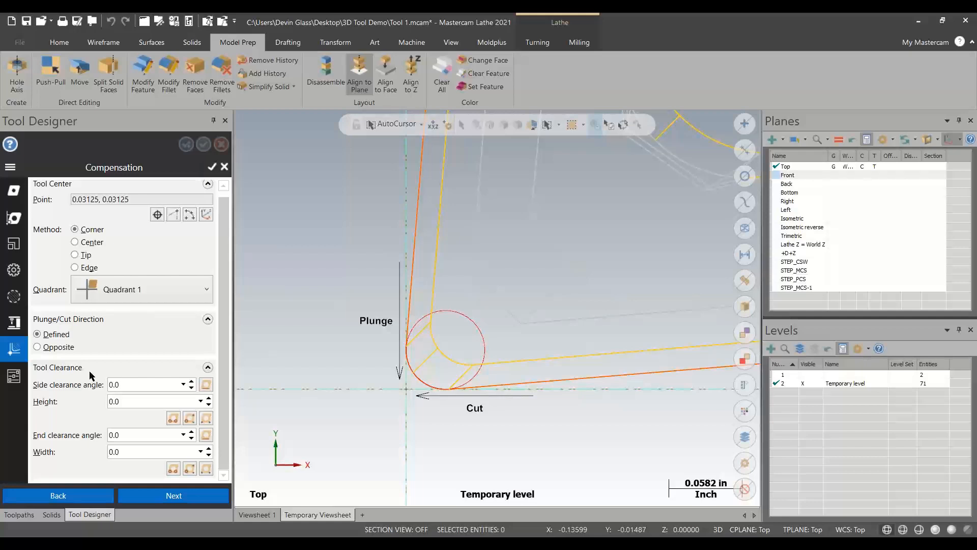
pyautogui.scroll(-1, 423, 393)
pyautogui.scroll(-2, 326, 391)
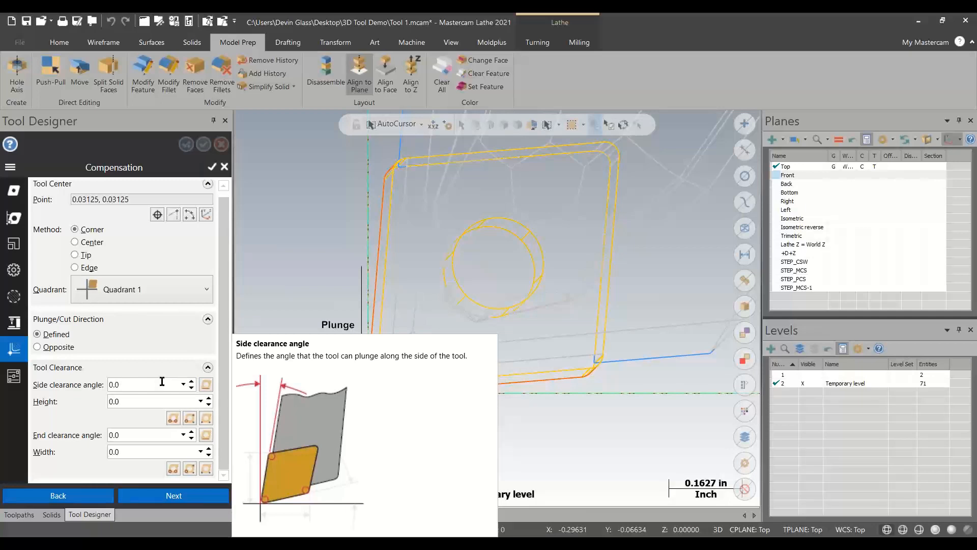
pyautogui.click(206, 385)
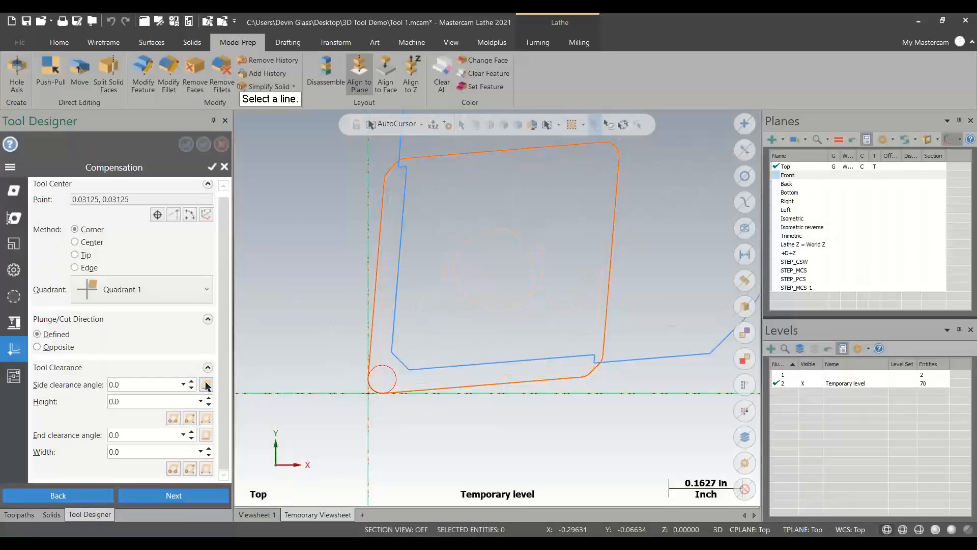
pyautogui.click(379, 271)
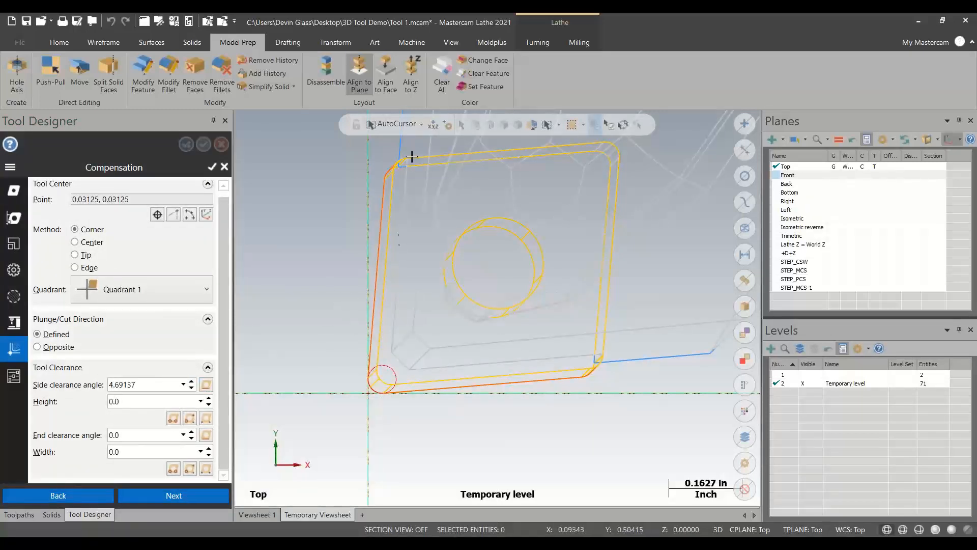
# Step: Set the side clearance height to 0.48726 by picking a point at the upper end of the insert's side edge
pyautogui.click(191, 419)
pyautogui.click(377, 367)
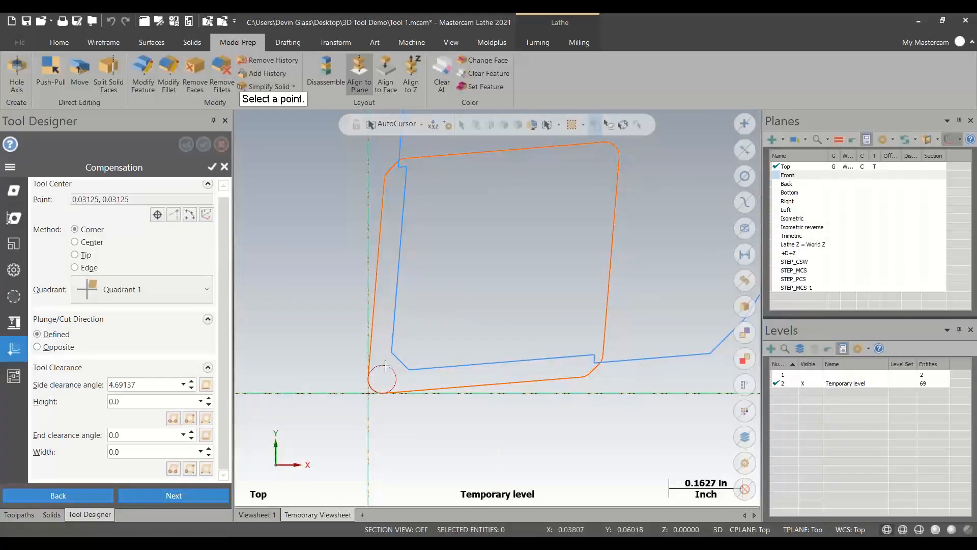
pyautogui.click(390, 177)
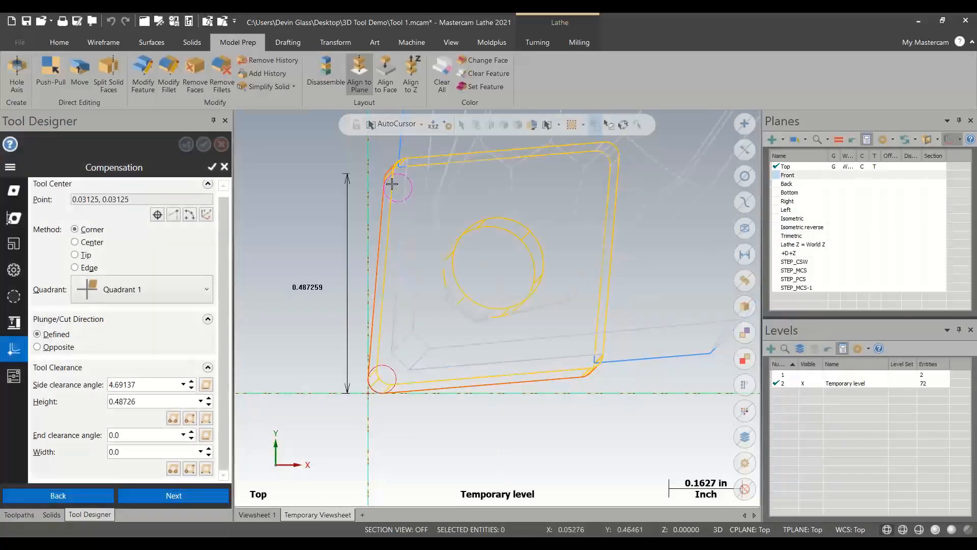
# Step: Set the end clearance angle to 4.69137 from the insert's lower cutting edge
pyautogui.scroll(5, 390, 177)
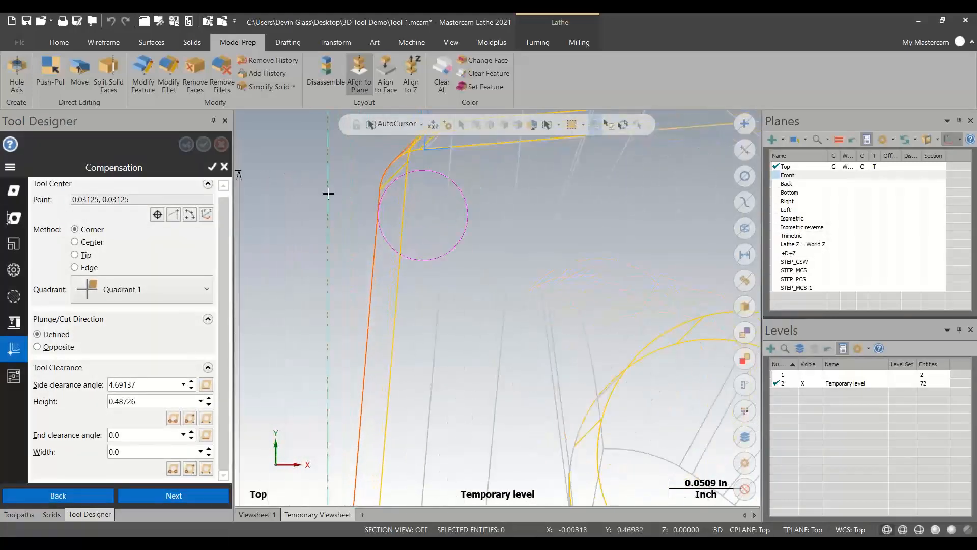
pyautogui.moveTo(157, 403)
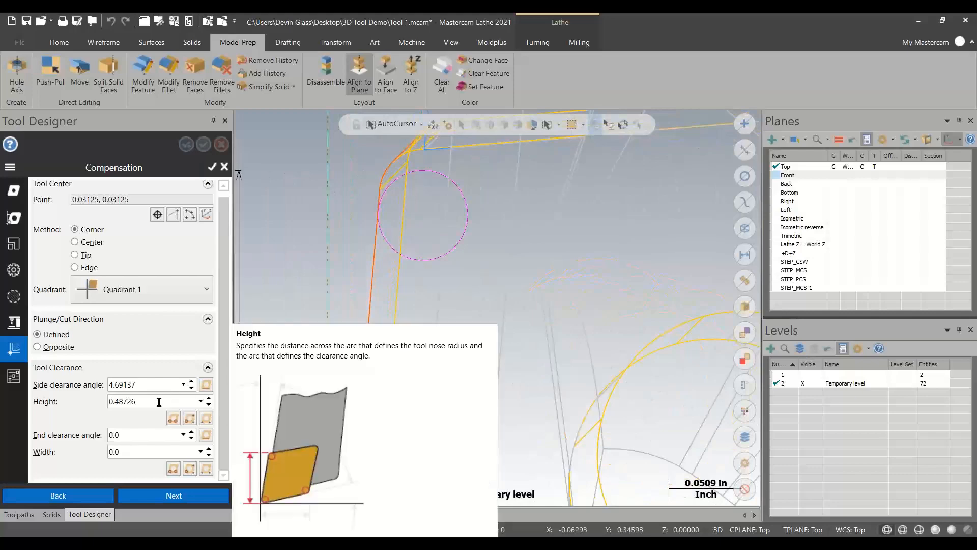
pyautogui.scroll(-2, 415, 271)
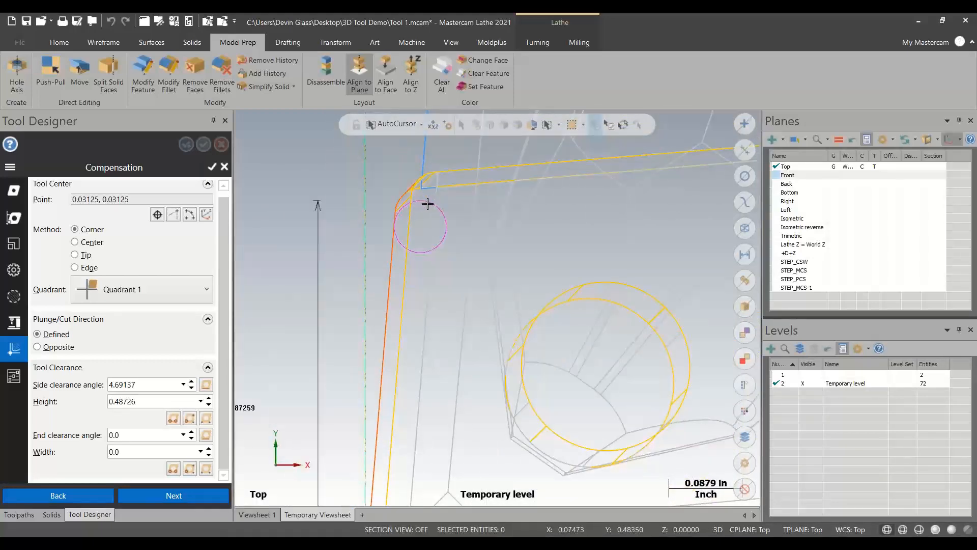
pyautogui.scroll(-2, 418, 200)
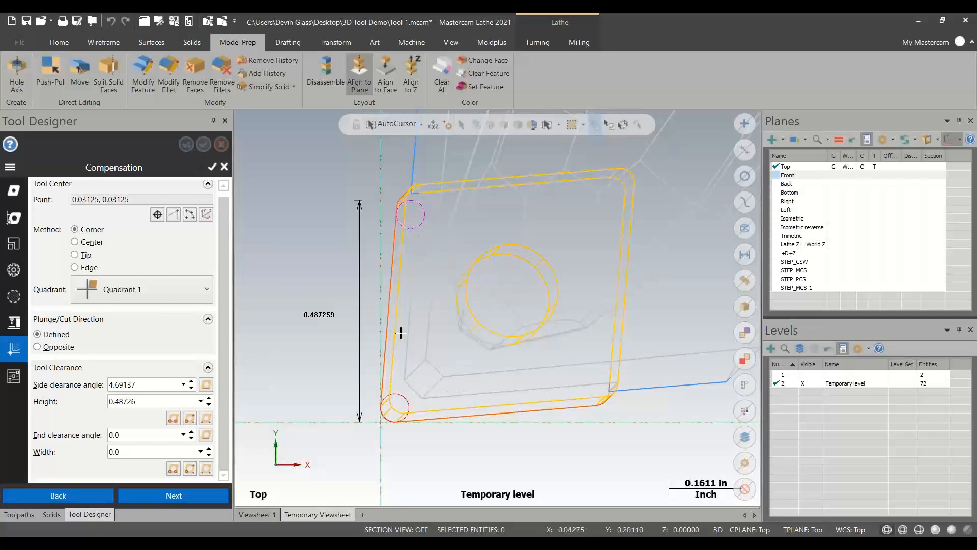
pyautogui.click(206, 435)
pyautogui.click(447, 415)
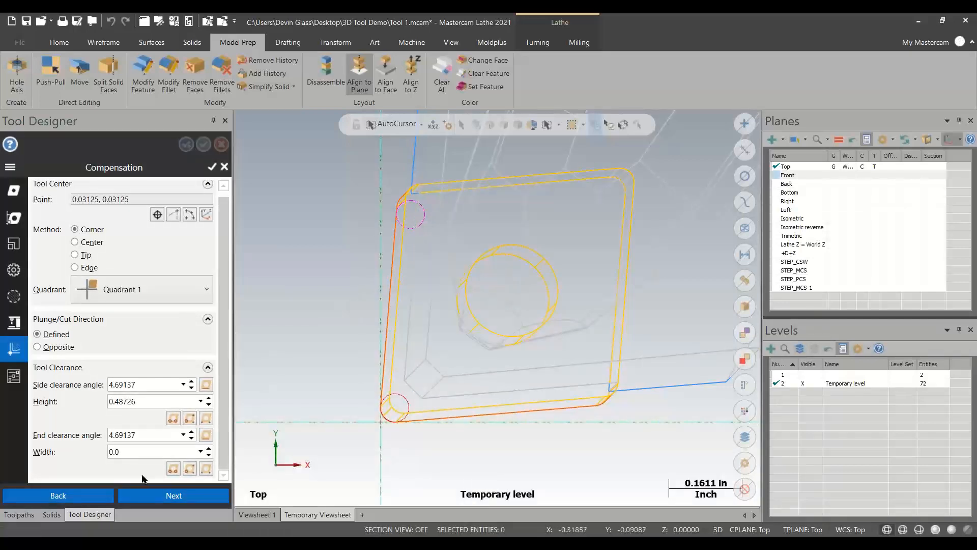
# Step: Set the end clearance width to 0.49114 by picking the arc at the far end of the insert's lower edge
pyautogui.click(190, 468)
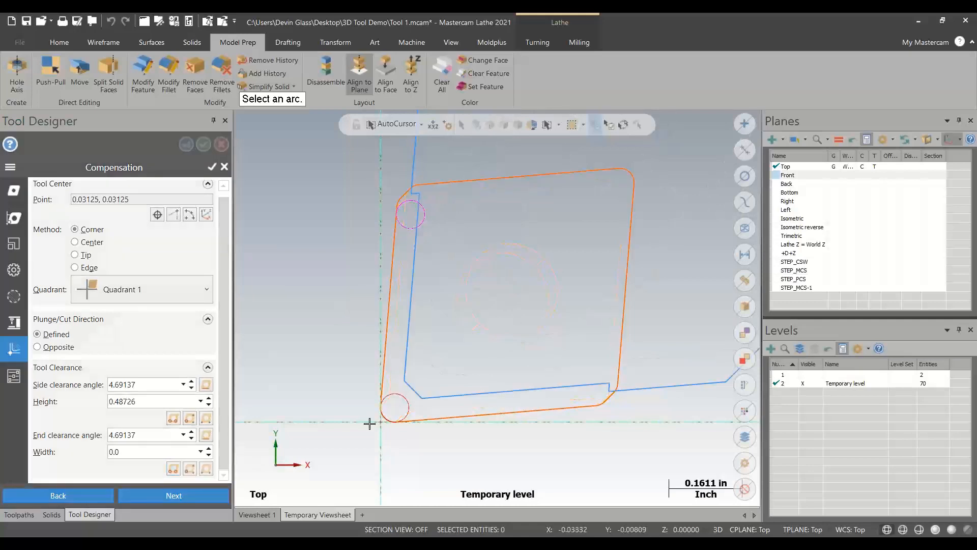
pyautogui.click(396, 401)
pyautogui.click(602, 404)
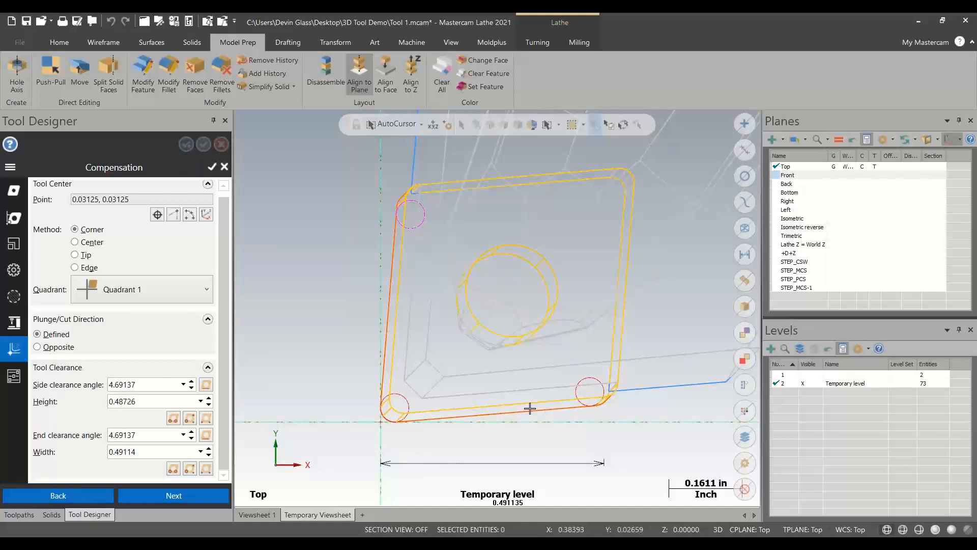
# Step: Review the tool's default cutting parameters and shaded model, and finish the 3D tool definition in Machine Group-1
pyautogui.click(15, 376)
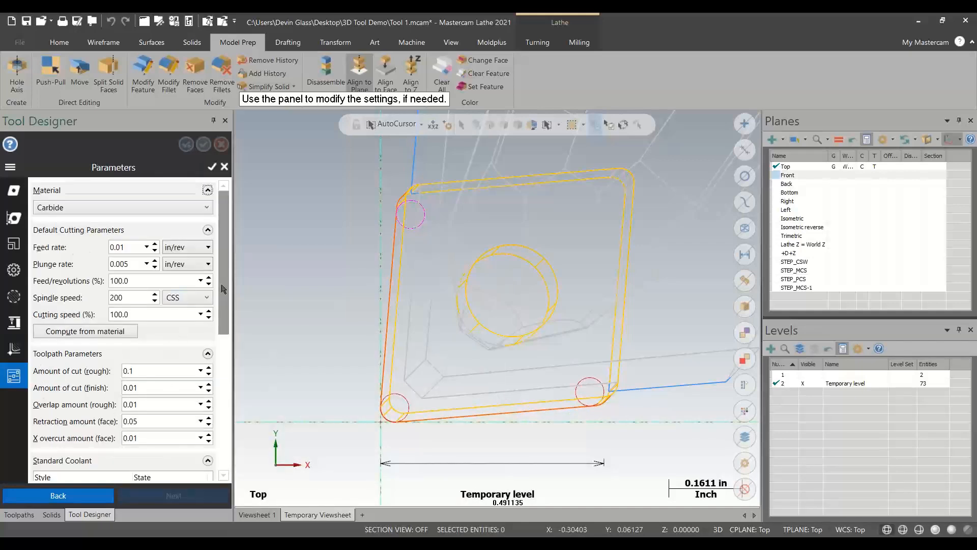
pyautogui.scroll(-10, 207, 299)
pyautogui.scroll(10, 201, 443)
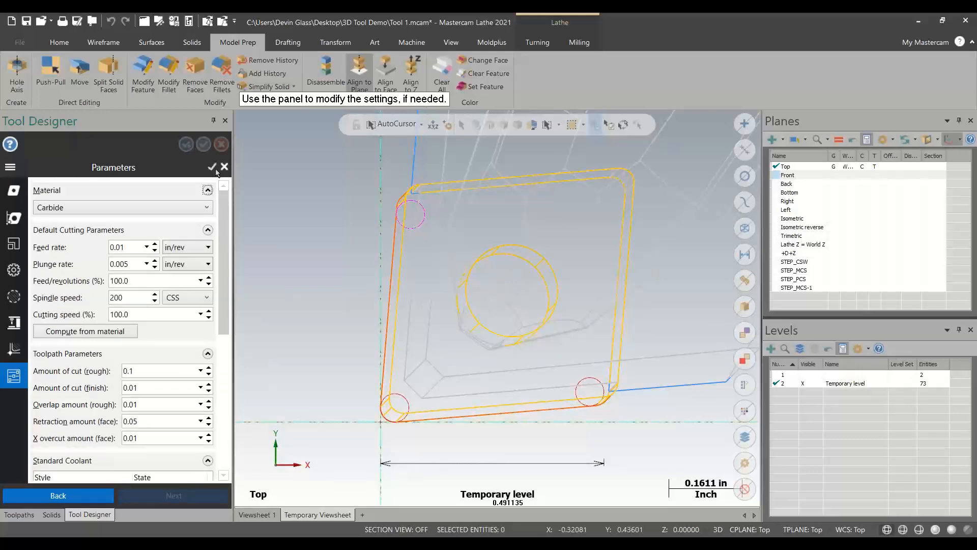
pyautogui.click(935, 530)
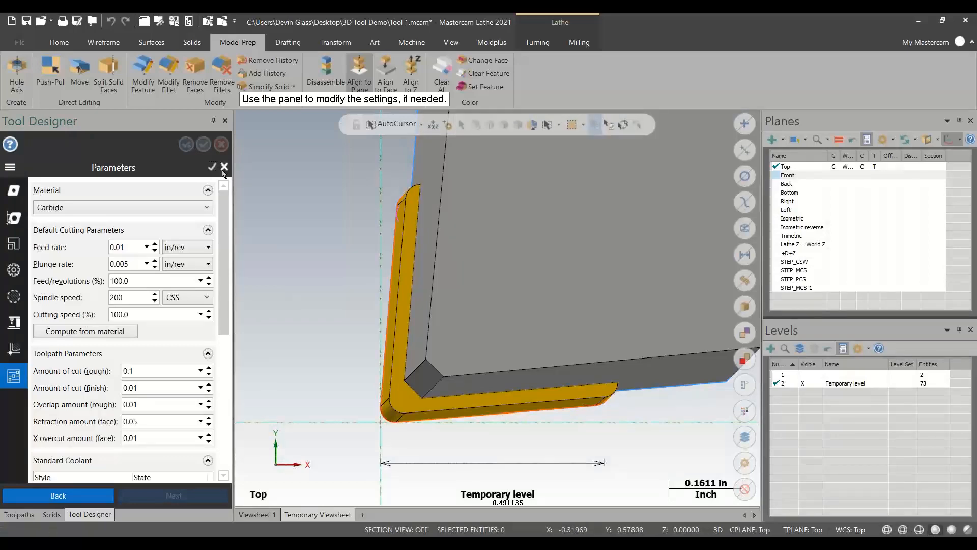
pyautogui.moveTo(529, 371); pyautogui.dragTo(541, 308, button='middle')
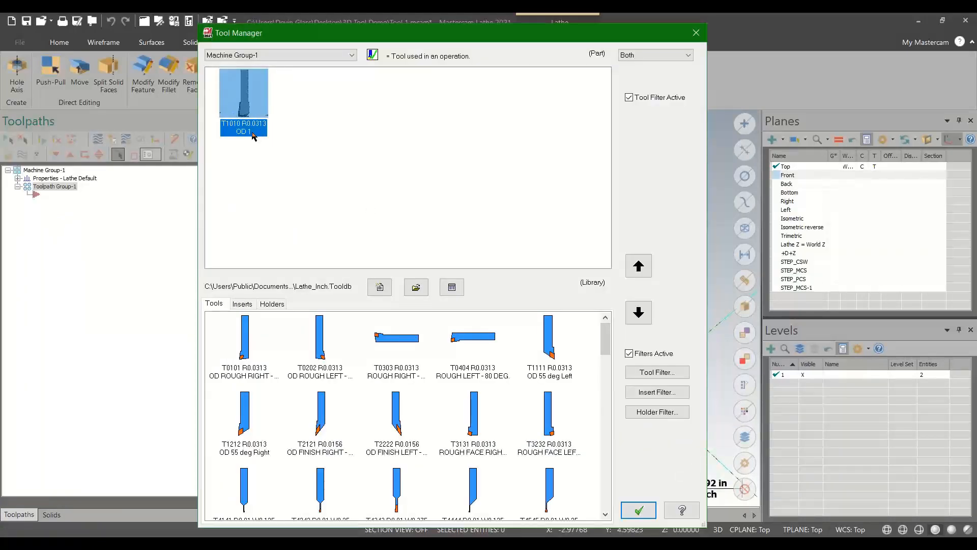
pyautogui.click(639, 509)
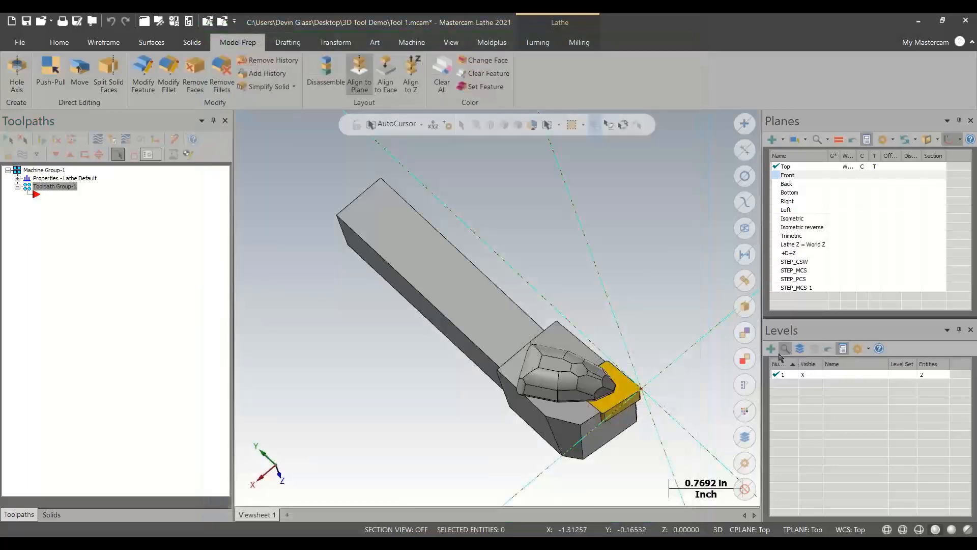
# Step: Add level 2 as the active level with level 1 hidden, and set the view to Top
pyautogui.click(771, 349)
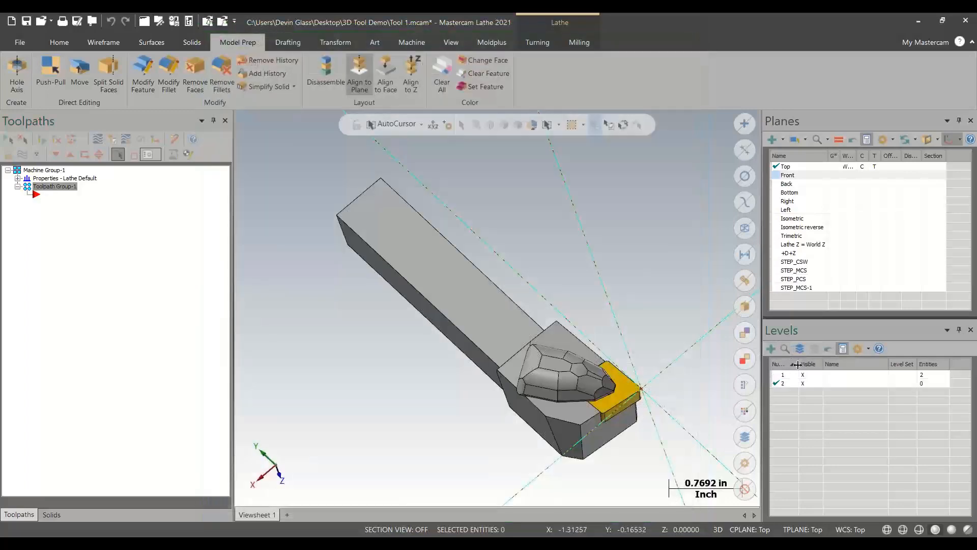
pyautogui.click(804, 374)
pyautogui.rightClick(574, 307)
pyautogui.click(620, 376)
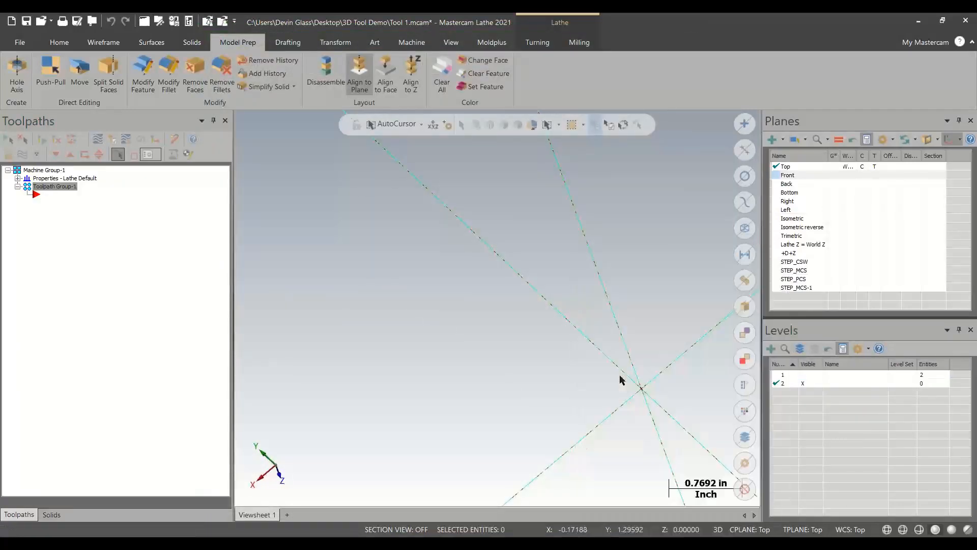
# Step: Draw a freeform line about 3.185 in long at about 144° from the vertical axis to the upper left
pyautogui.click(103, 42)
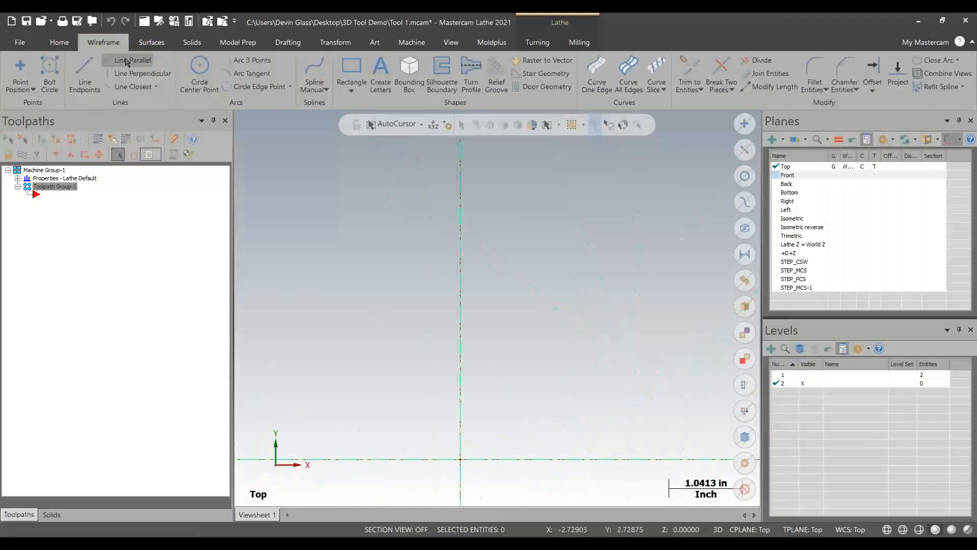
pyautogui.click(91, 64)
pyautogui.click(460, 366)
pyautogui.click(280, 235)
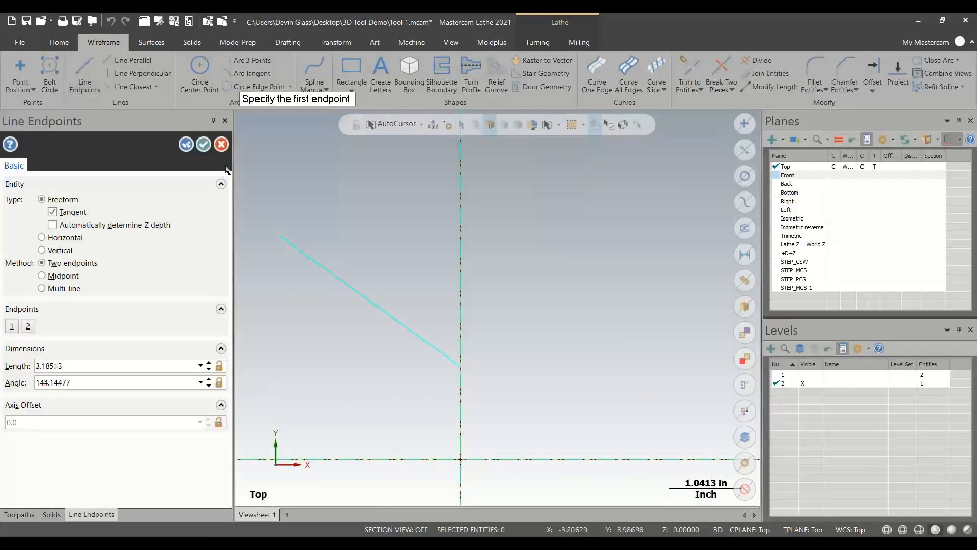
pyautogui.click(203, 145)
# Step: Create a Lathe Finish toolpath along the sloped line with tool T1010 R0.0313 OD 1
pyautogui.click(538, 42)
pyautogui.click(72, 75)
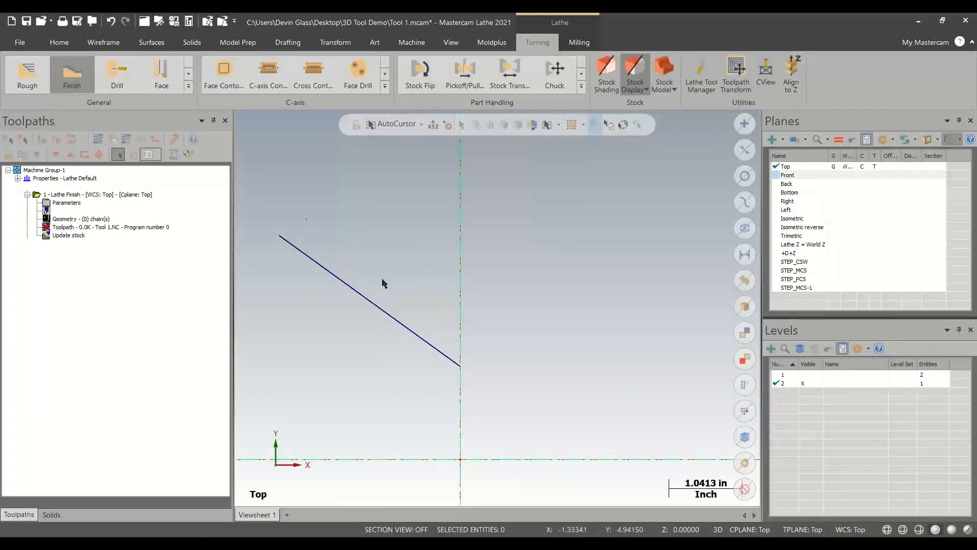
pyautogui.click(448, 357)
pyautogui.click(34, 505)
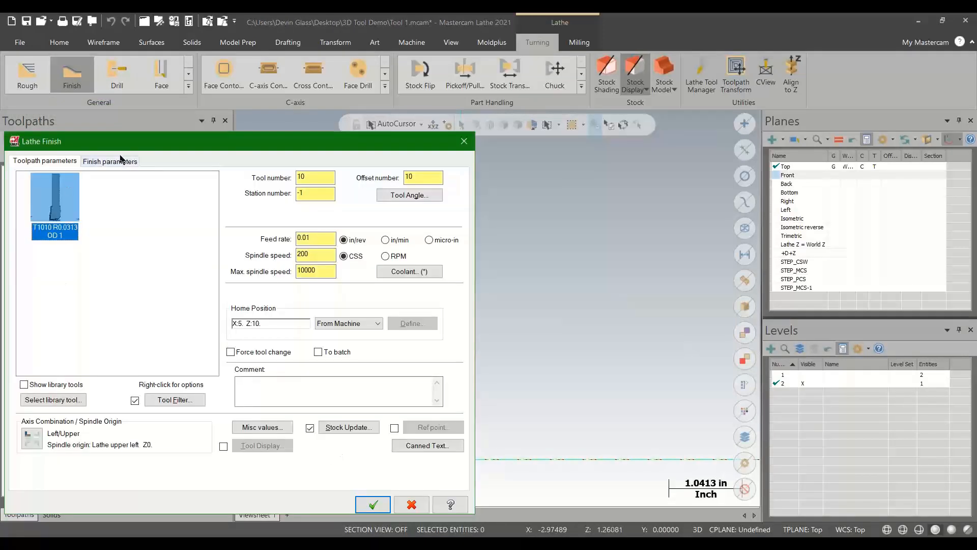
pyautogui.click(120, 162)
pyautogui.click(373, 504)
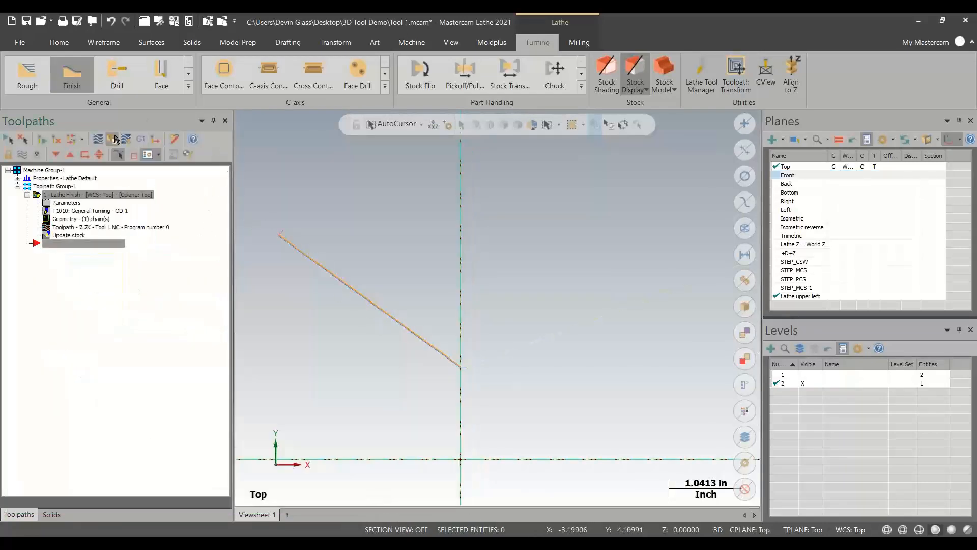
# Step: Backplot the finish toolpath with the 3D tool and examine the insert's nose at the end of the cut
pyautogui.click(98, 139)
pyautogui.press('s')
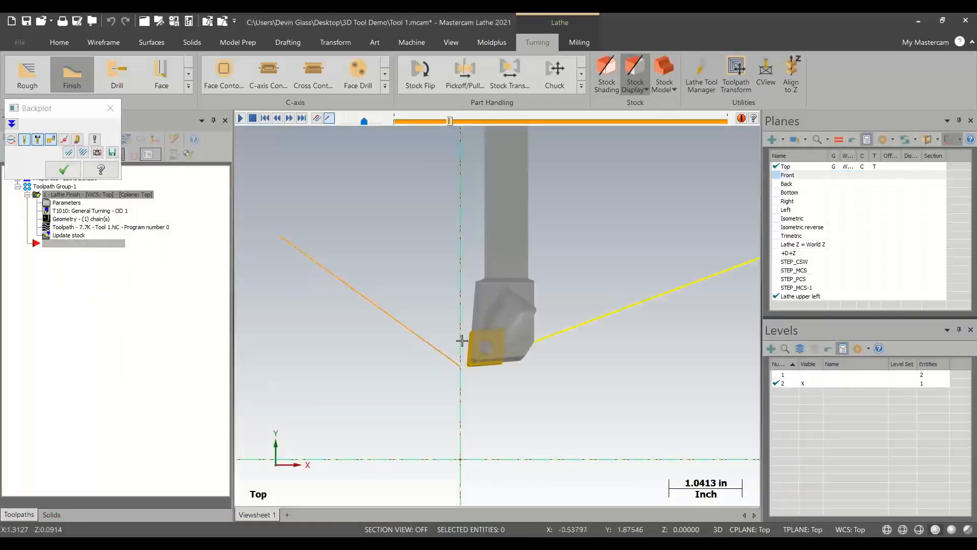
pyautogui.moveTo(574, 353); pyautogui.dragTo(549, 380, button='middle')
pyautogui.rightClick(550, 380)
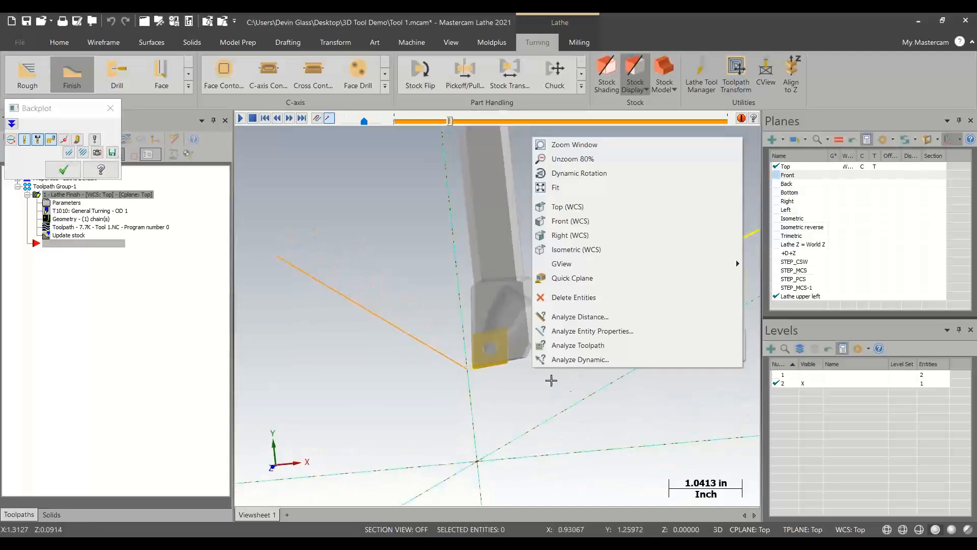
pyautogui.click(563, 206)
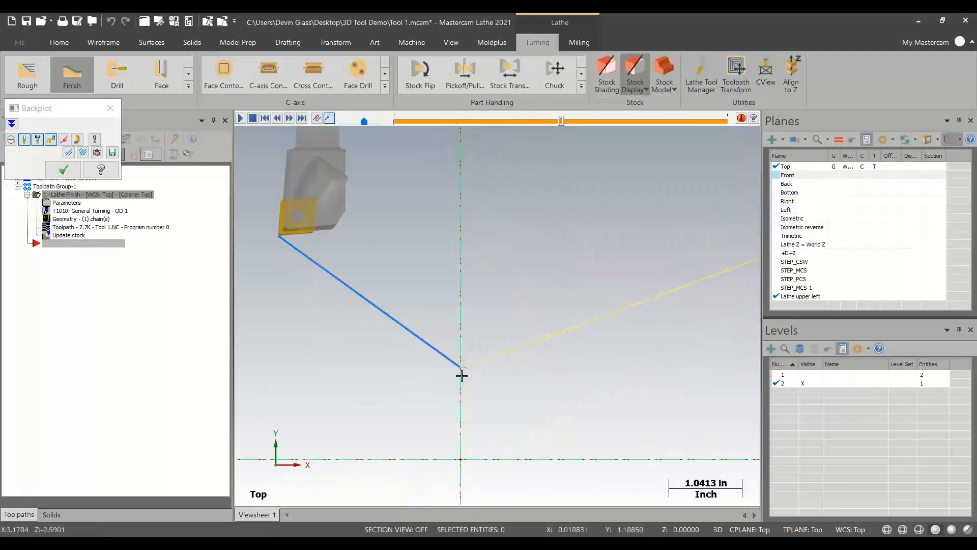
pyautogui.scroll(3, 268, 242)
pyautogui.scroll(9, 268, 242)
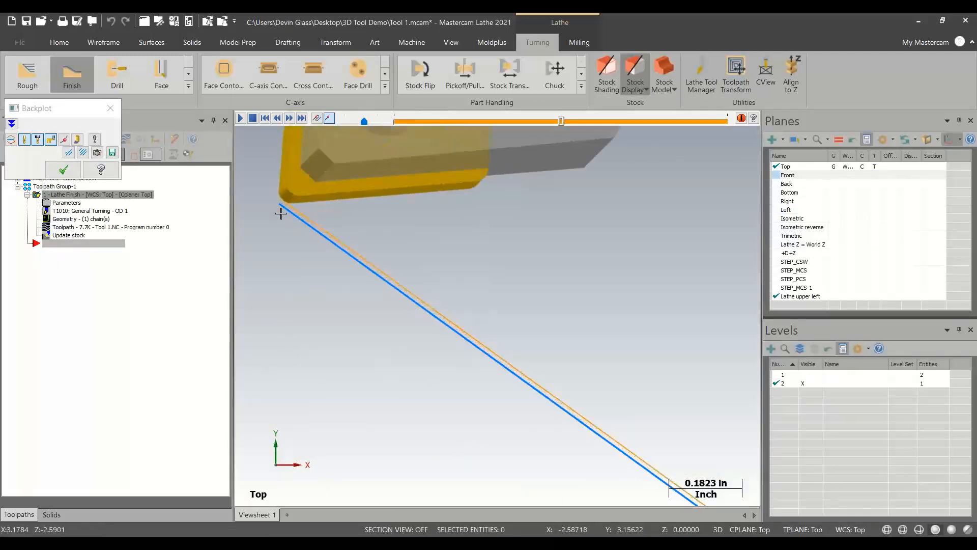
pyautogui.scroll(-1, 285, 217)
pyautogui.scroll(6, 285, 217)
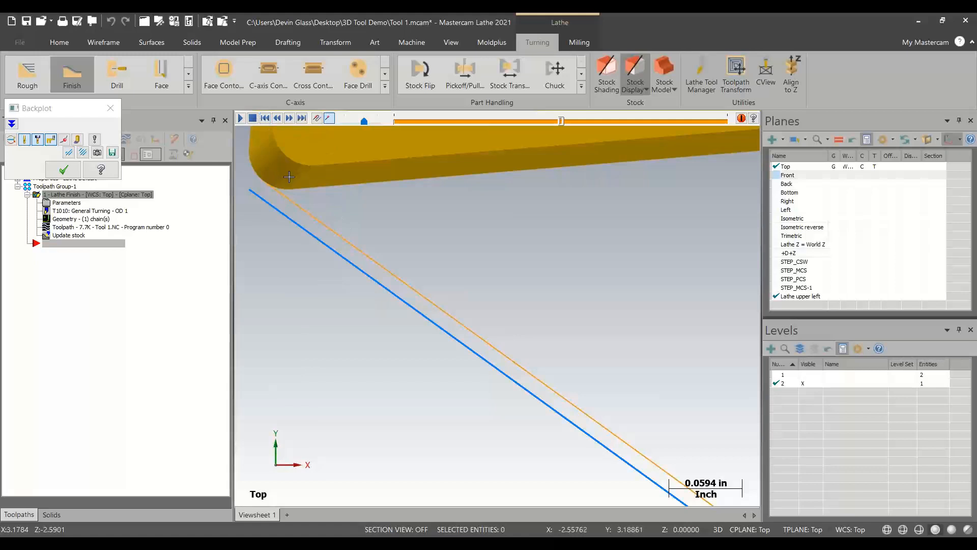
pyautogui.click(110, 108)
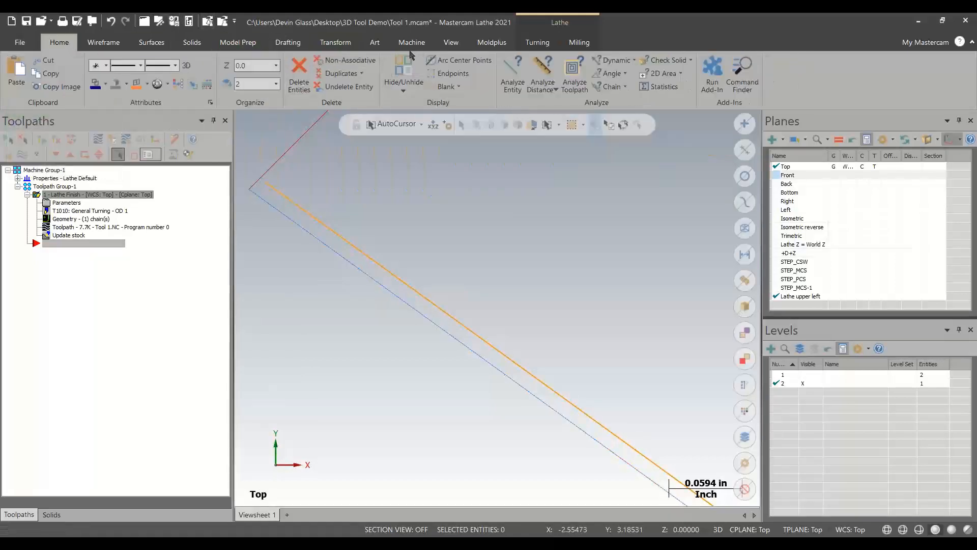
# Step: Analyze the finish toolpath with the tool and holder displayed, and examine the insert's contact with the line
pyautogui.click(575, 76)
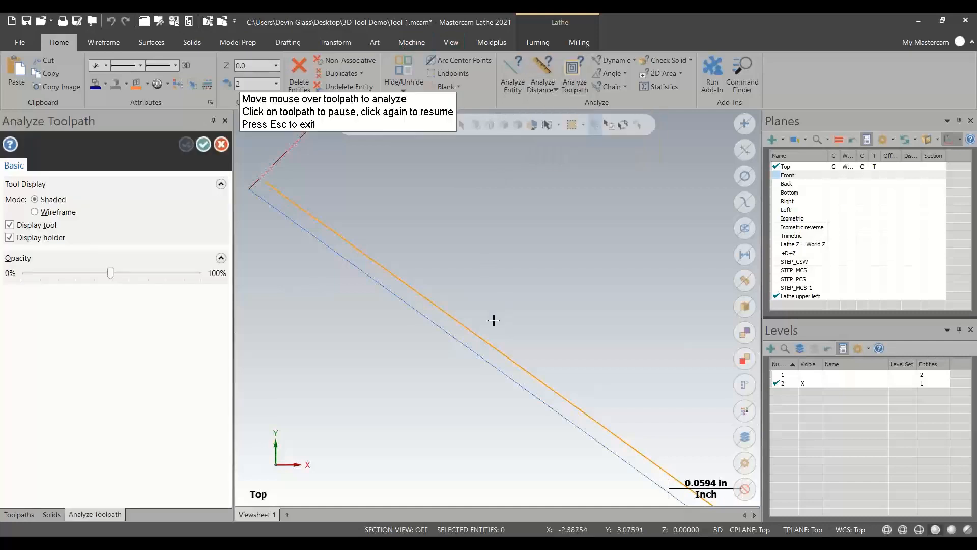
pyautogui.moveTo(451, 340)
pyautogui.scroll(-2, 433, 300)
pyautogui.scroll(1, 490, 297)
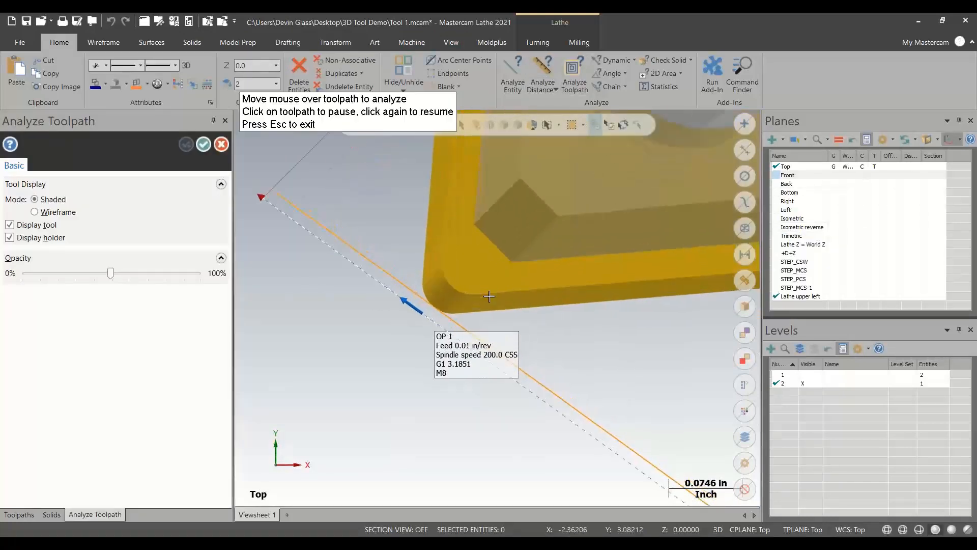
pyautogui.scroll(1, 433, 313)
pyautogui.scroll(-6, 408, 322)
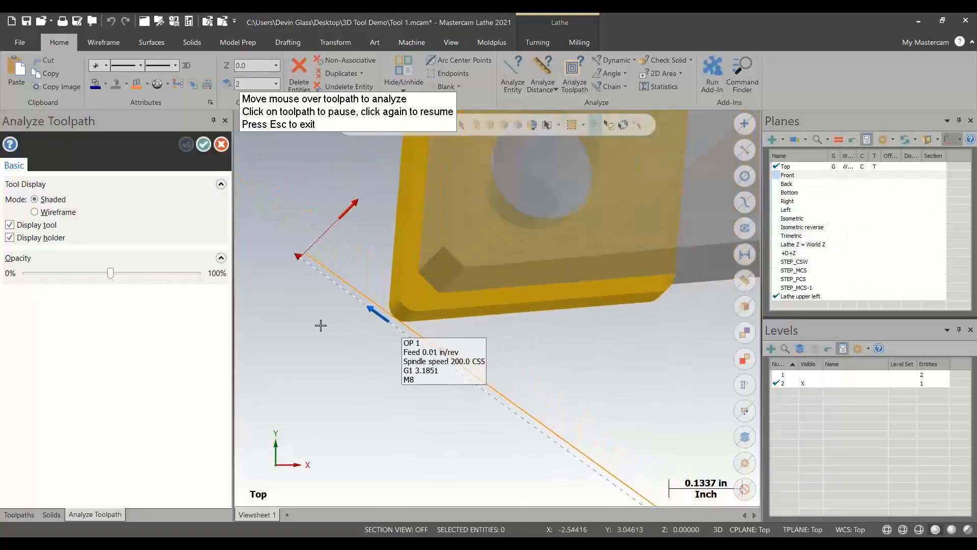
pyautogui.press('Escape')
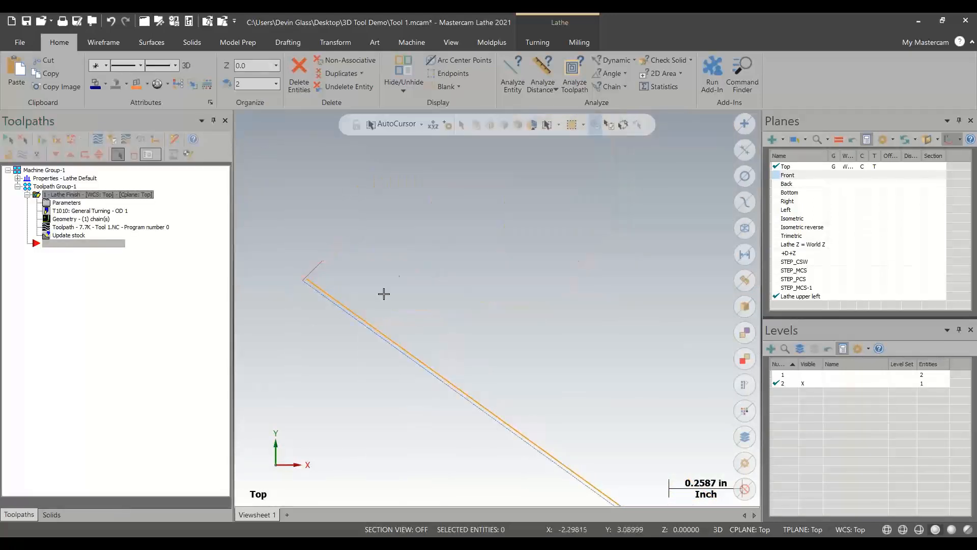
# Step: Copy tool T1010 from Machine Group-1 into the Lathe_Inch.Tooldb library
pyautogui.scroll(-3, 491, 153)
pyautogui.scroll(-1, 497, 167)
pyautogui.click(537, 43)
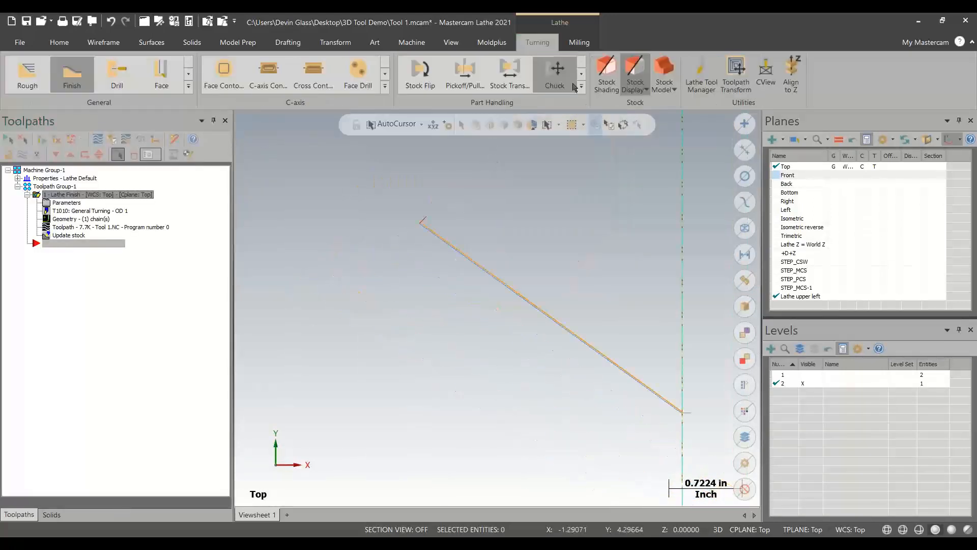
pyautogui.click(702, 76)
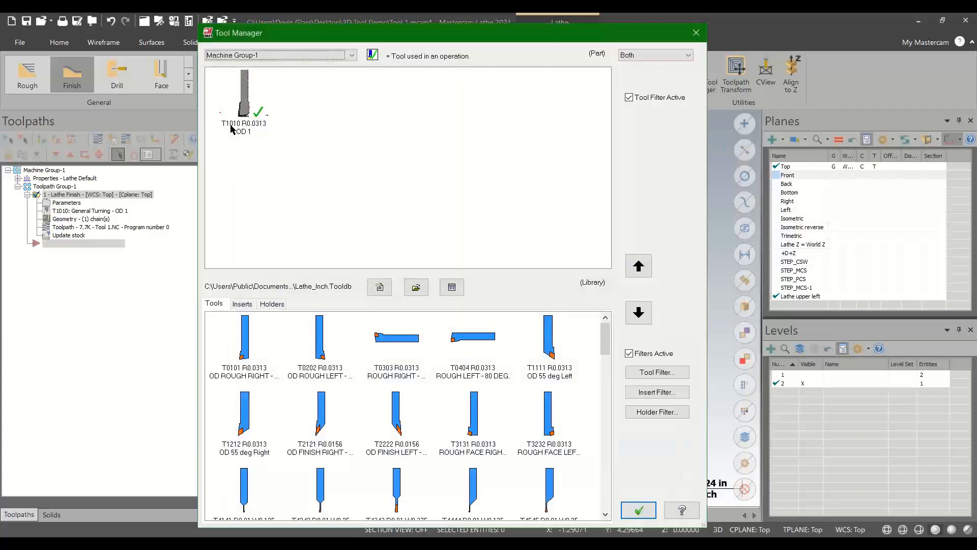
pyautogui.rightClick(247, 97)
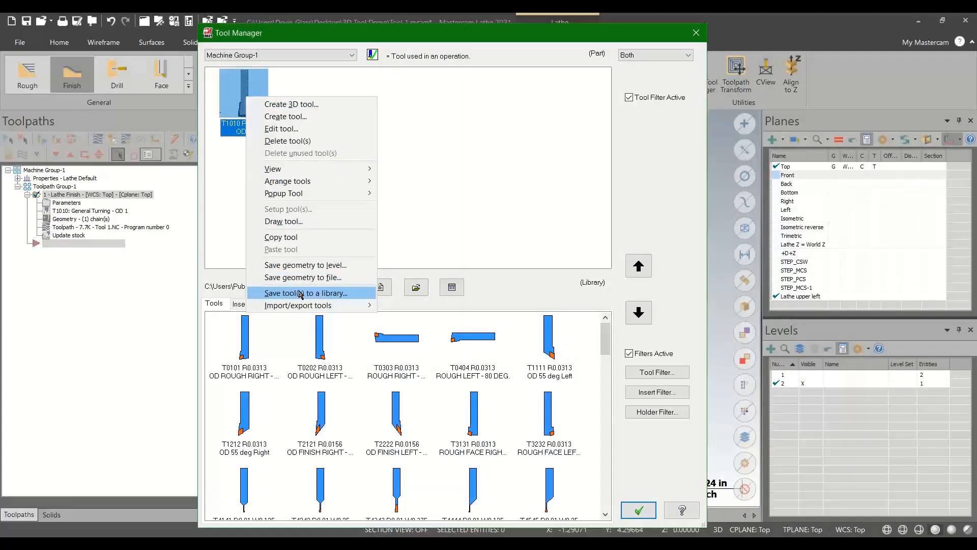
pyautogui.click(427, 189)
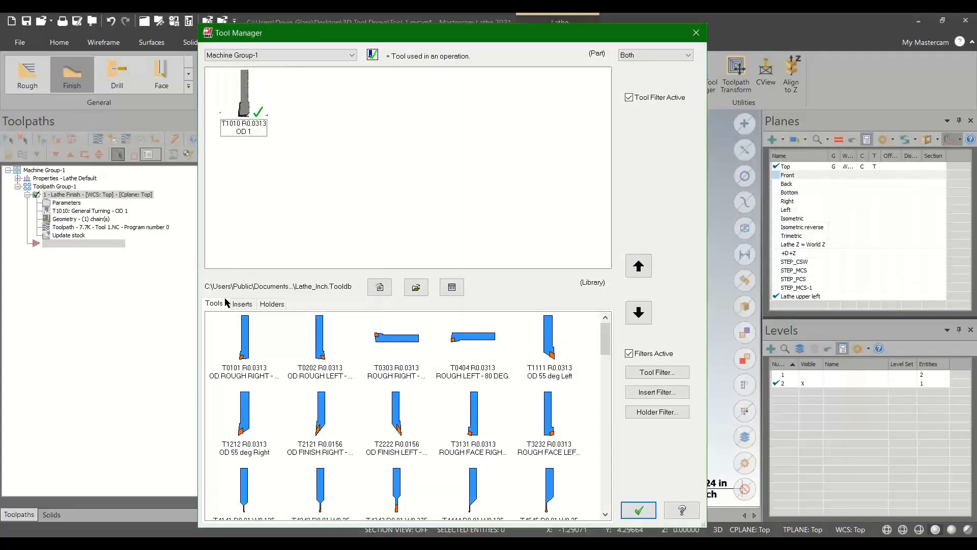
pyautogui.moveTo(242, 87); pyautogui.dragTo(302, 397)
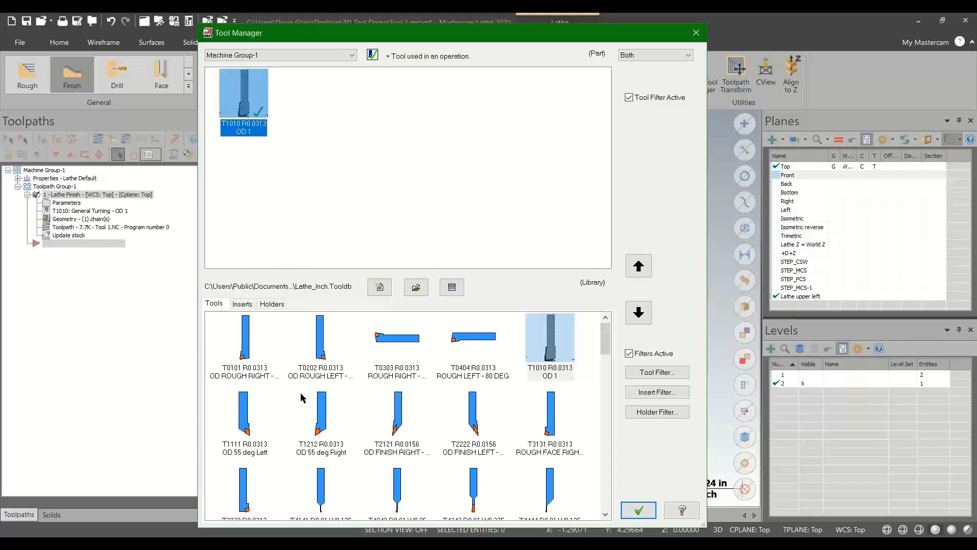
pyautogui.click(636, 509)
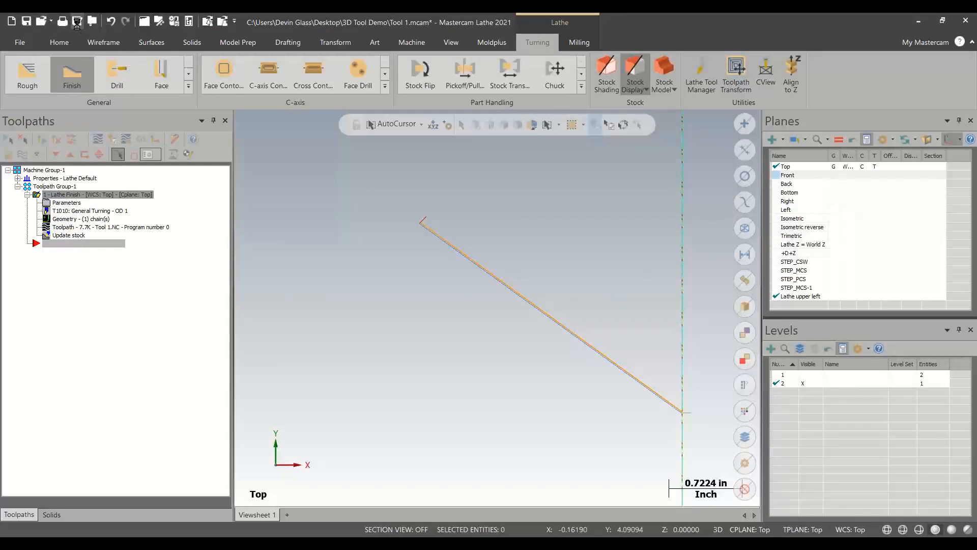
# Step: Save a copy of the current part file as Tool 1-DONE.mcam in the 3D Tool Demo folder
pyautogui.hotkey('ctrl', 'shift', 's')
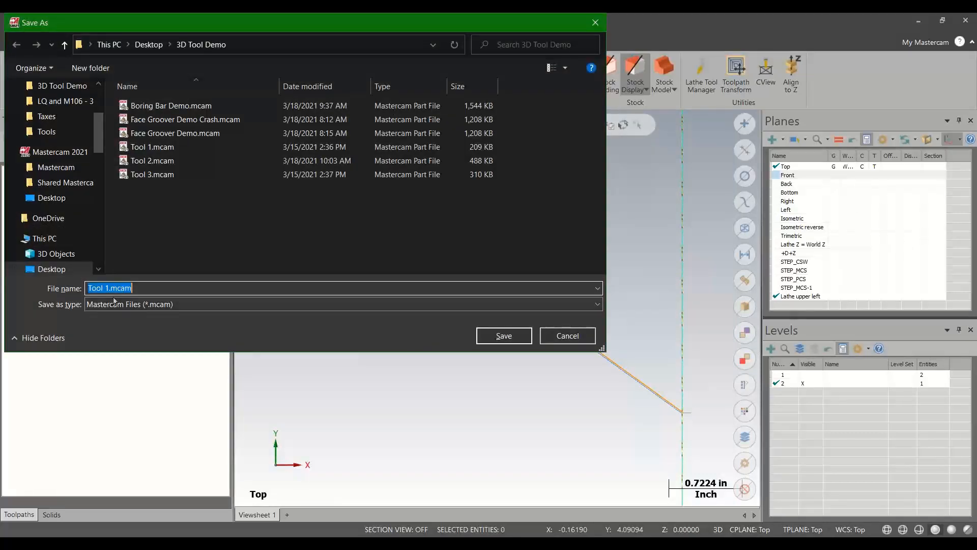
pyautogui.click(110, 289)
pyautogui.write('-DONE')
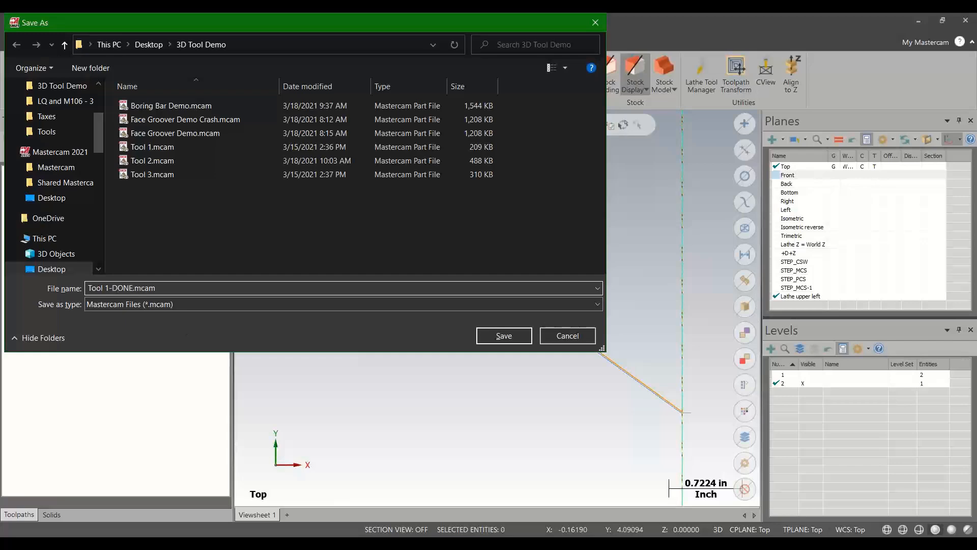
pyautogui.press('Return')
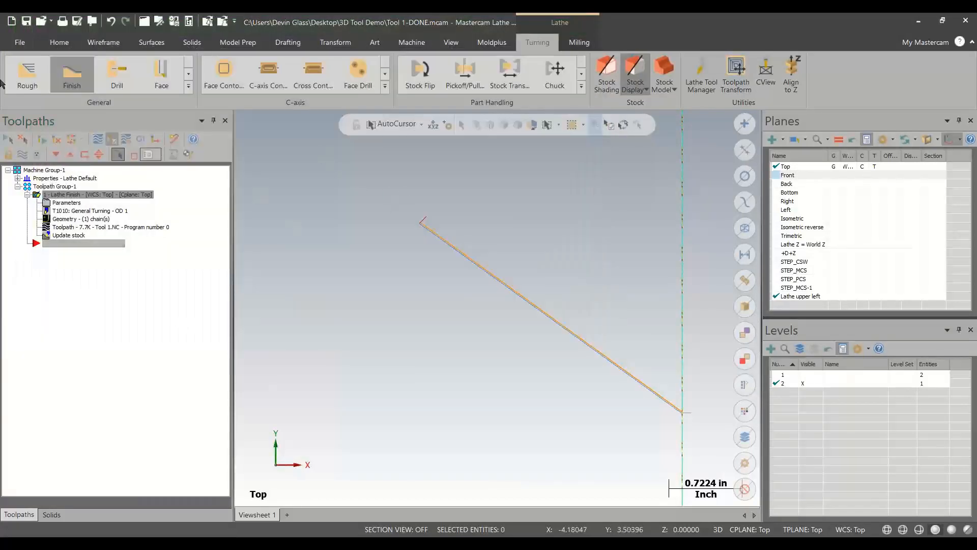
# Step: Open Tool 2.mcam from the 3D Tool Demo folder and look over the boring bar and its insert
pyautogui.click(41, 21)
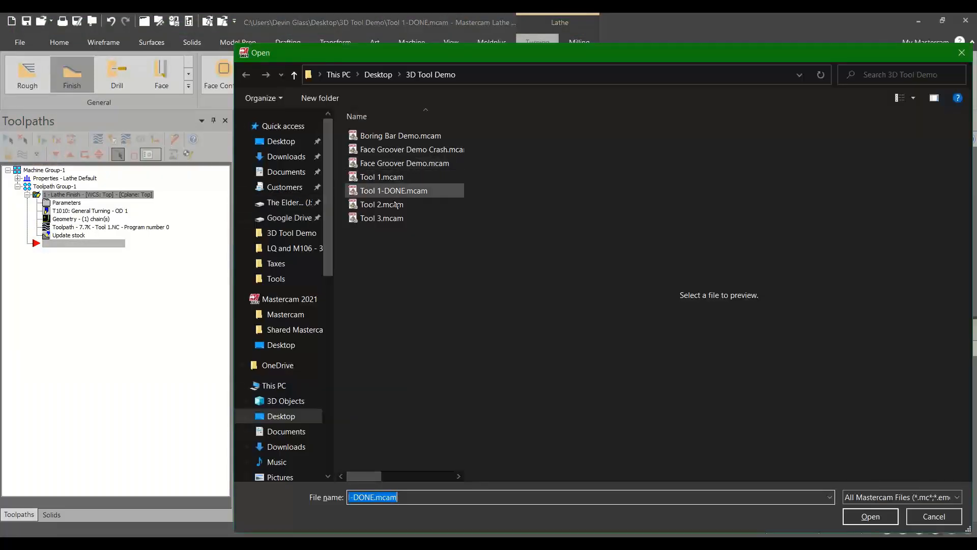
pyautogui.doubleClick(394, 207)
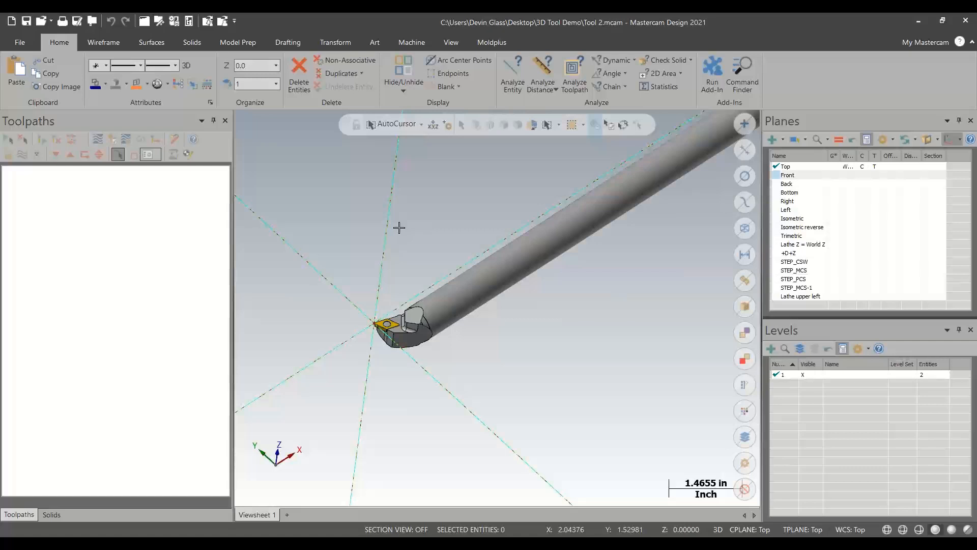
pyautogui.scroll(-2, 423, 316)
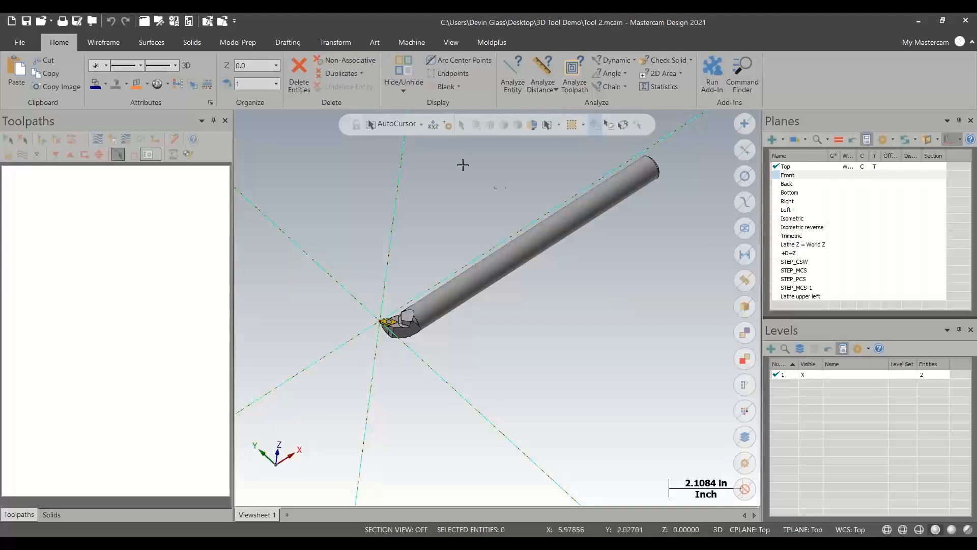
pyautogui.scroll(4, 427, 297)
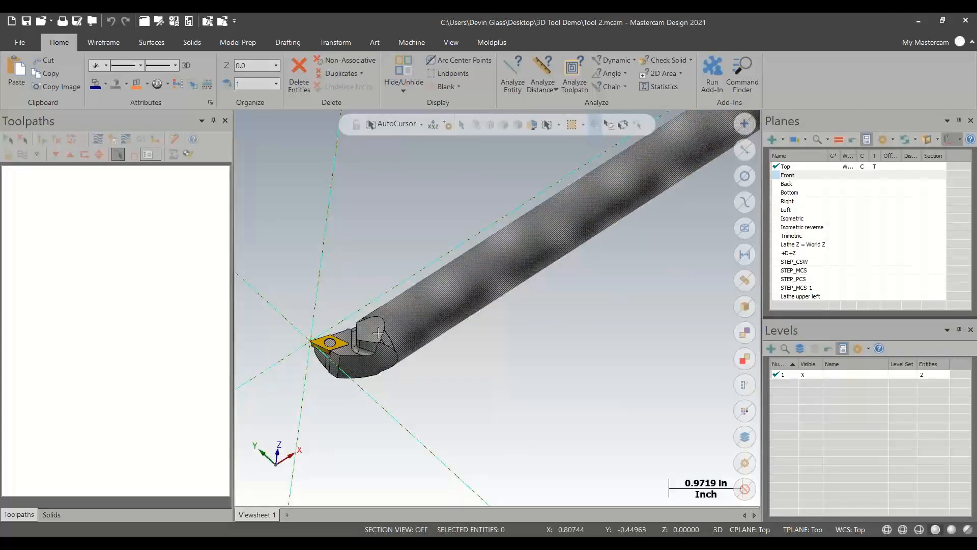
pyautogui.scroll(-3, 378, 333)
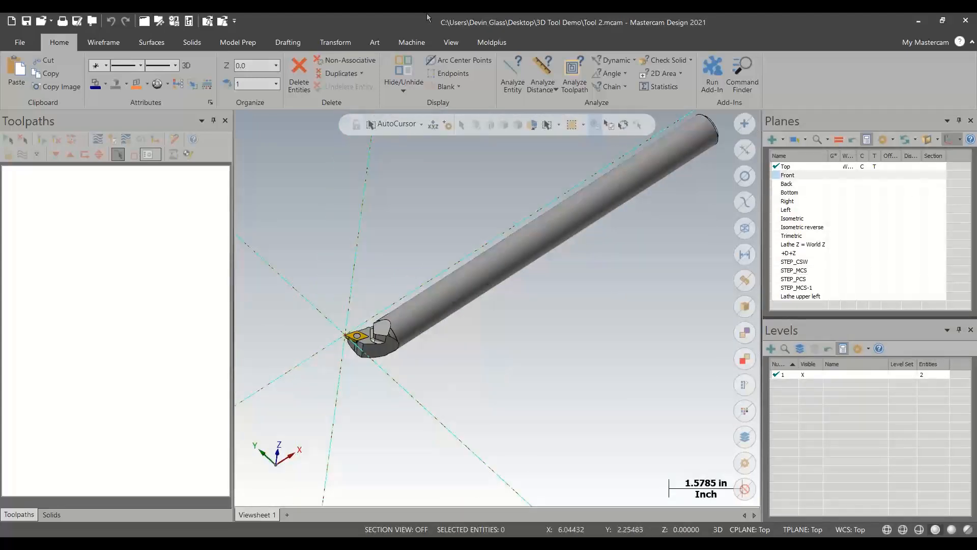
# Step: Add a machine group using the default lathe machine definition
pyautogui.click(411, 42)
pyautogui.click(39, 89)
pyautogui.click(48, 101)
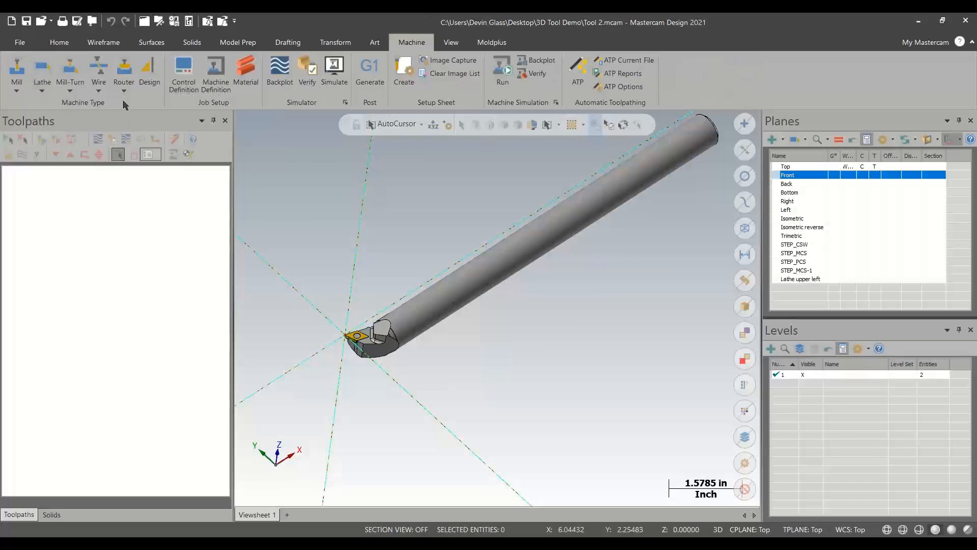
# Step: Create a new 3D lathe tool in the Lathe Tool Manager and name it Boring Bar
pyautogui.click(701, 76)
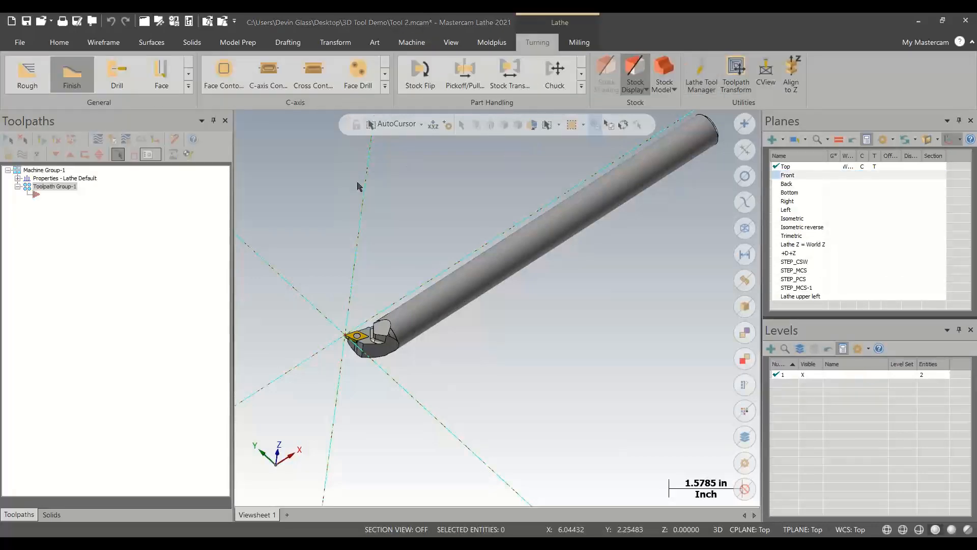
pyautogui.rightClick(334, 199)
pyautogui.click(361, 204)
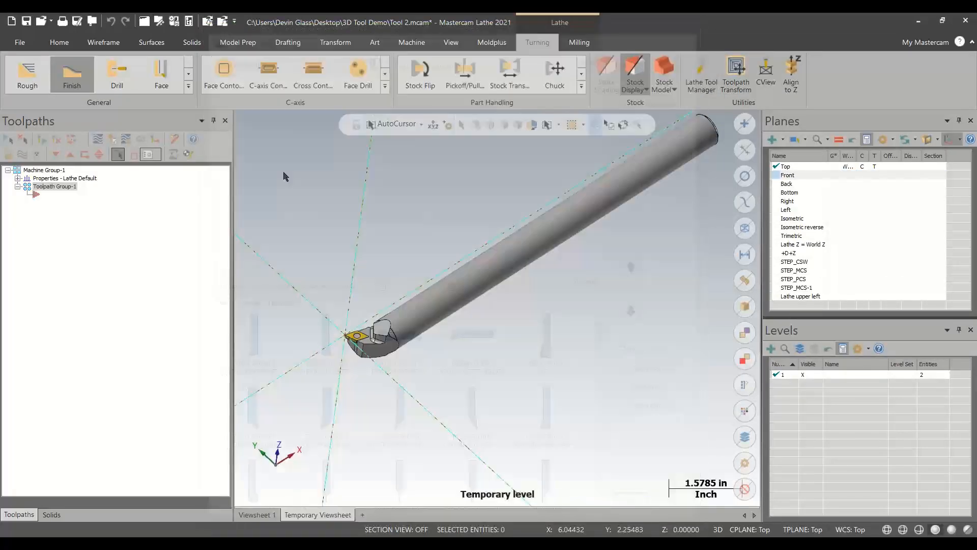
pyautogui.hotkey('ctrl', 'a')
pyautogui.write('B')
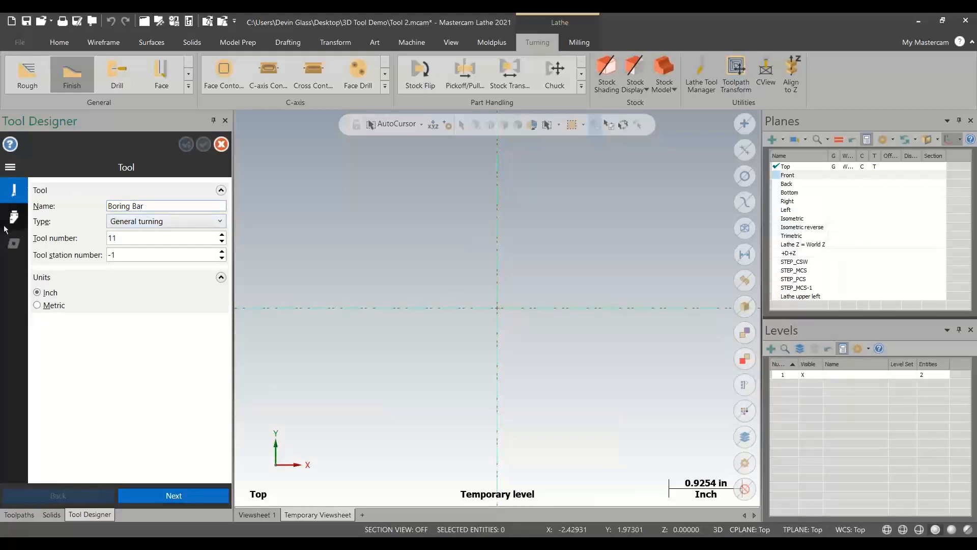
# Step: Assign the boring bar solid NOCUT as the tool's holder model
pyautogui.click(10, 221)
pyautogui.click(171, 235)
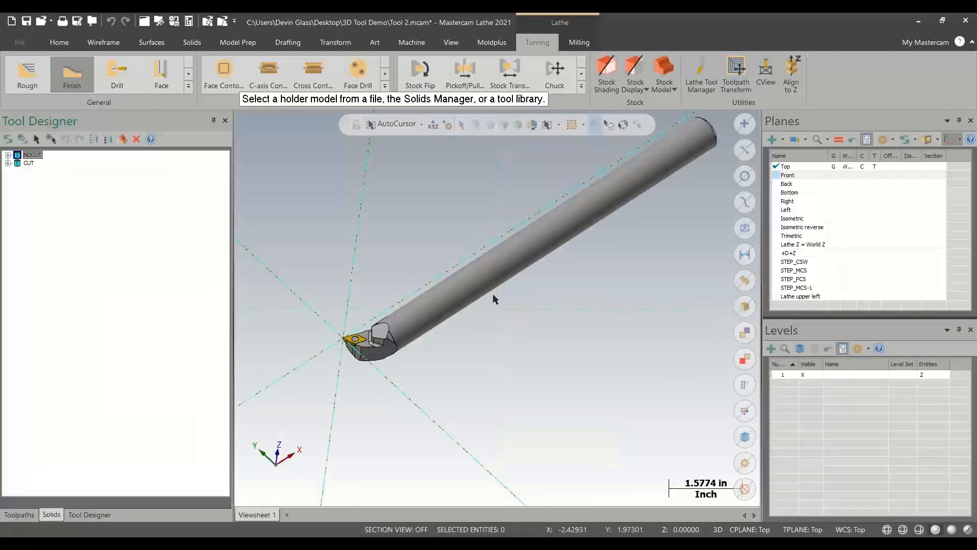
pyautogui.click(452, 150)
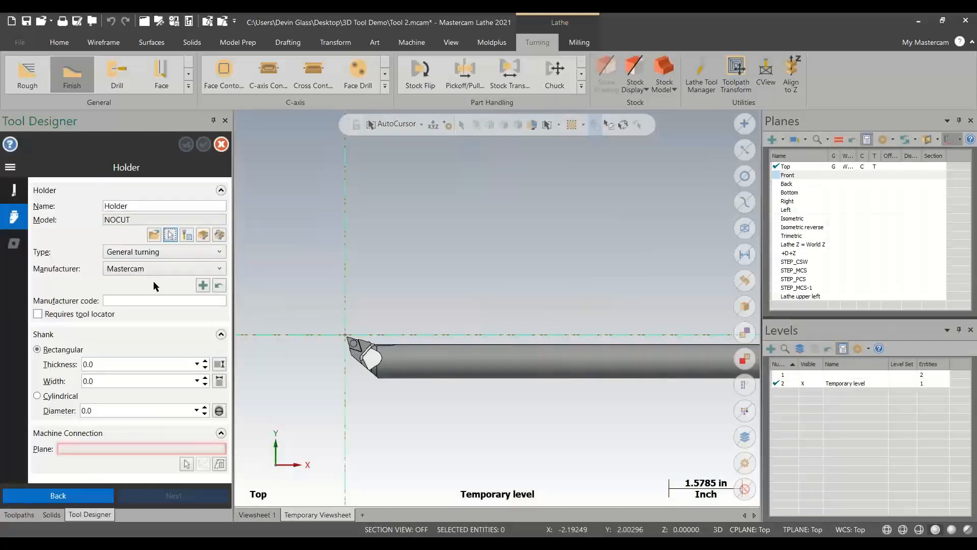
# Step: Make the holder's shank cylindrical with its 0.74931 diameter picked from the bar, and define the machine connection plane on the bar's rear end face
pyautogui.click(61, 397)
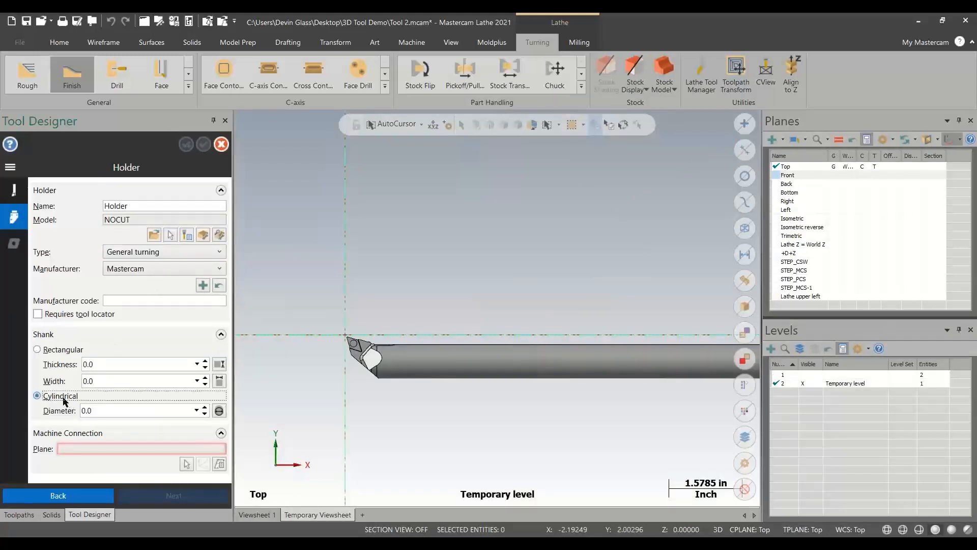
pyautogui.click(219, 410)
pyautogui.click(509, 377)
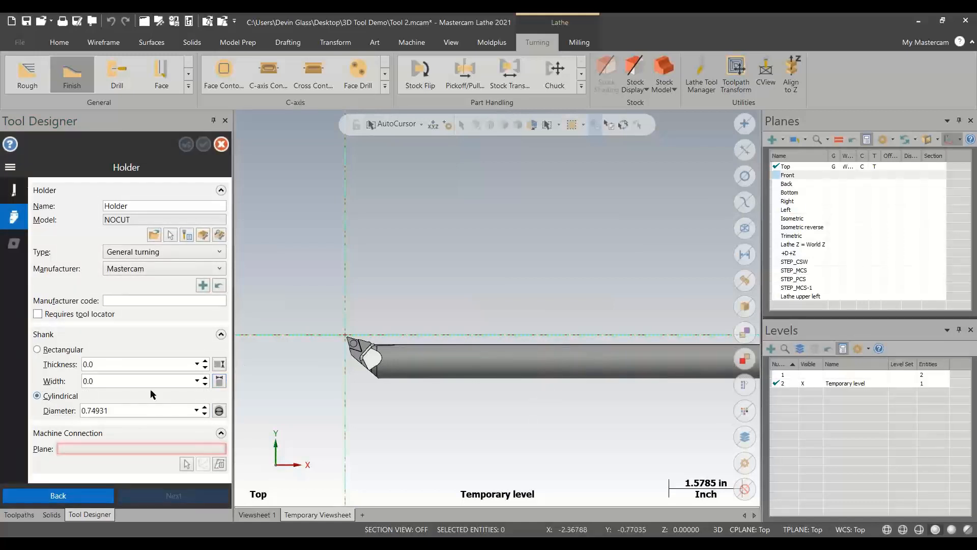
pyautogui.click(186, 464)
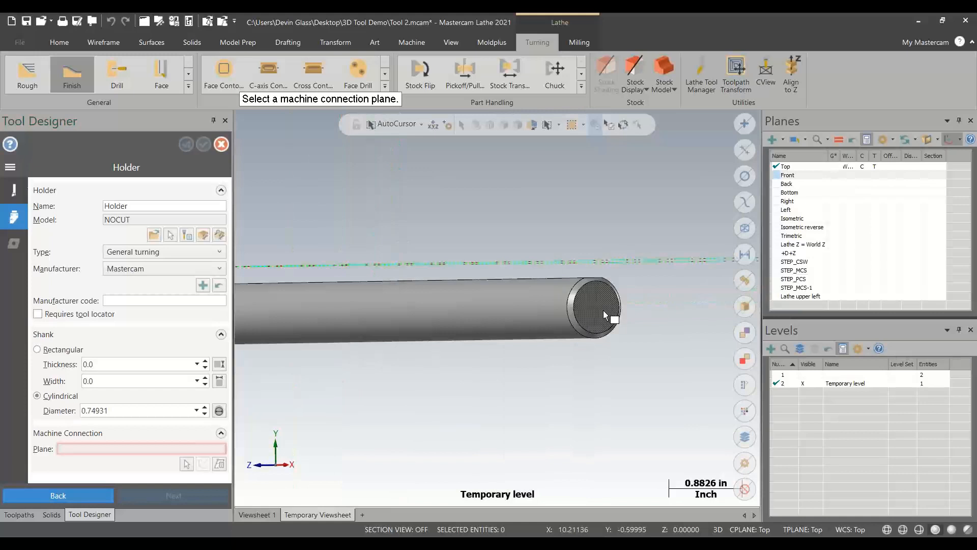
pyautogui.click(604, 310)
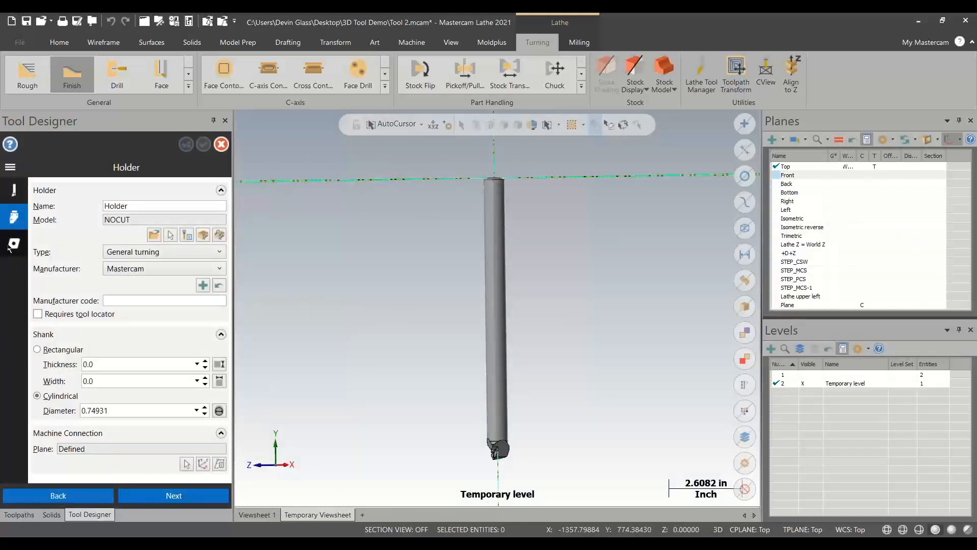
# Step: Add an insert to the tool and assign the solid CUT as its general turning model
pyautogui.click(9, 246)
pyautogui.click(206, 256)
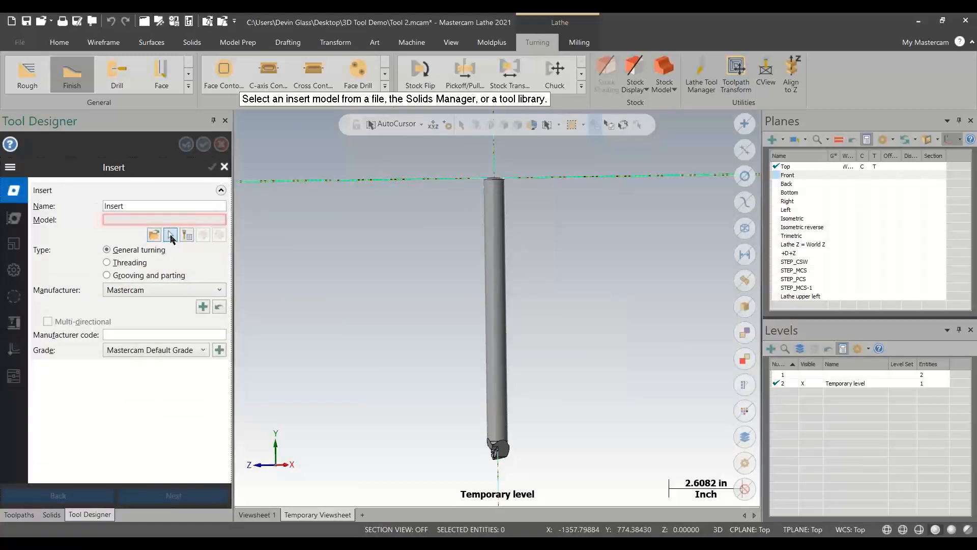
pyautogui.click(170, 236)
pyautogui.scroll(8, 327, 415)
pyautogui.click(285, 429)
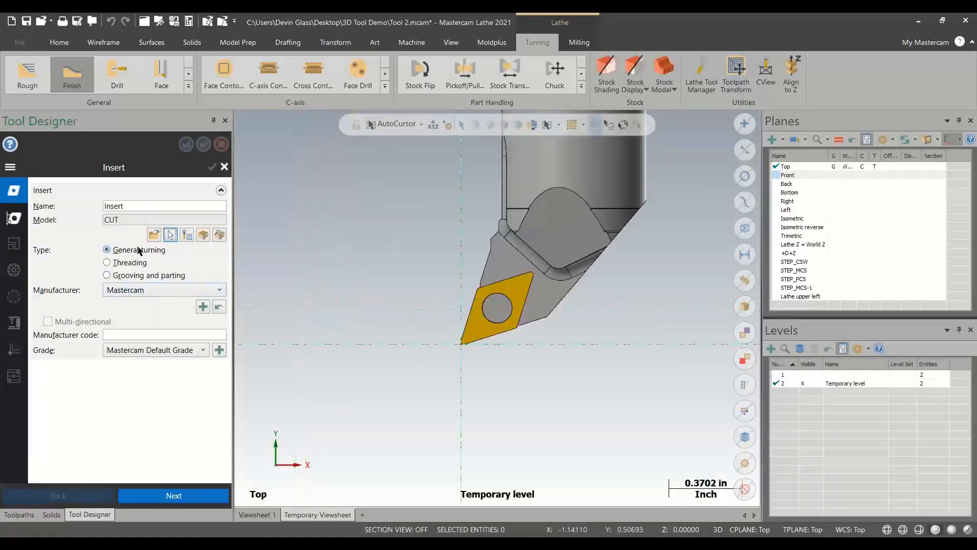
# Step: Set the insert's corner radius to 0.01562 by picking the nose arc at the origin
pyautogui.click(16, 219)
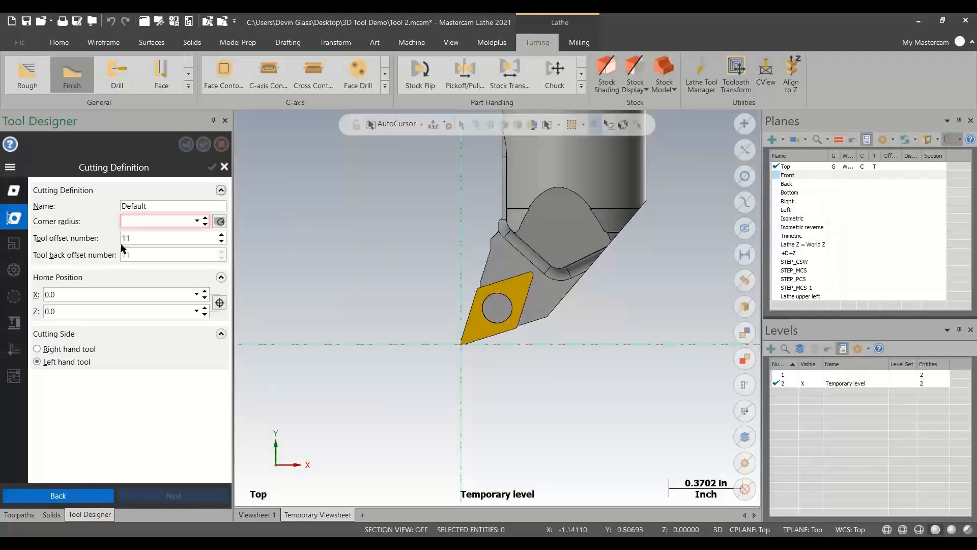
pyautogui.click(220, 221)
pyautogui.scroll(4, 497, 371)
pyautogui.scroll(2, 433, 316)
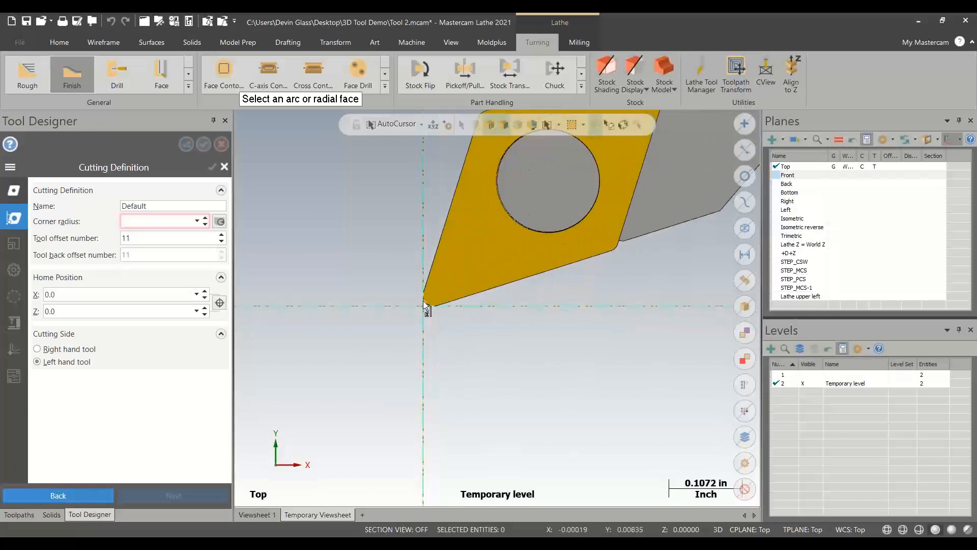
pyautogui.click(426, 306)
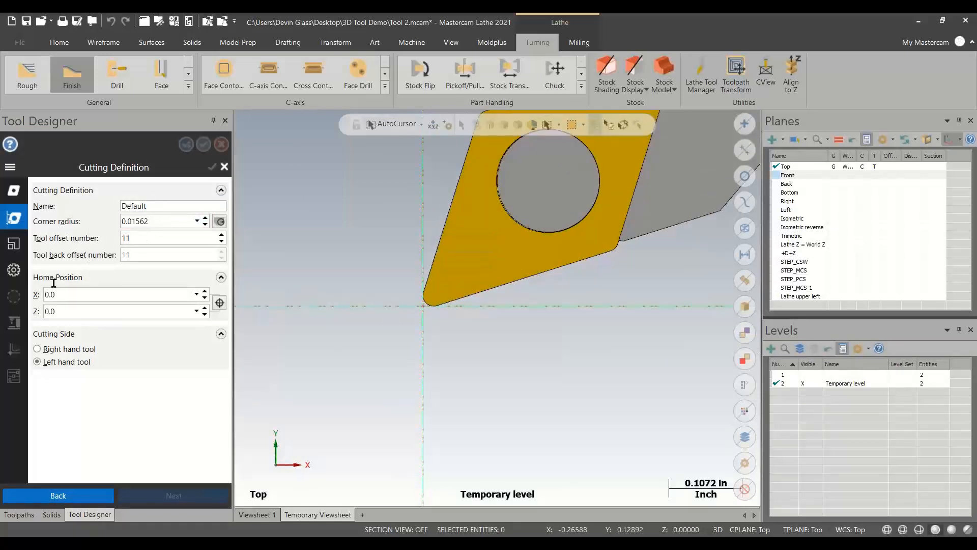
pyautogui.scroll(-4, 386, 410)
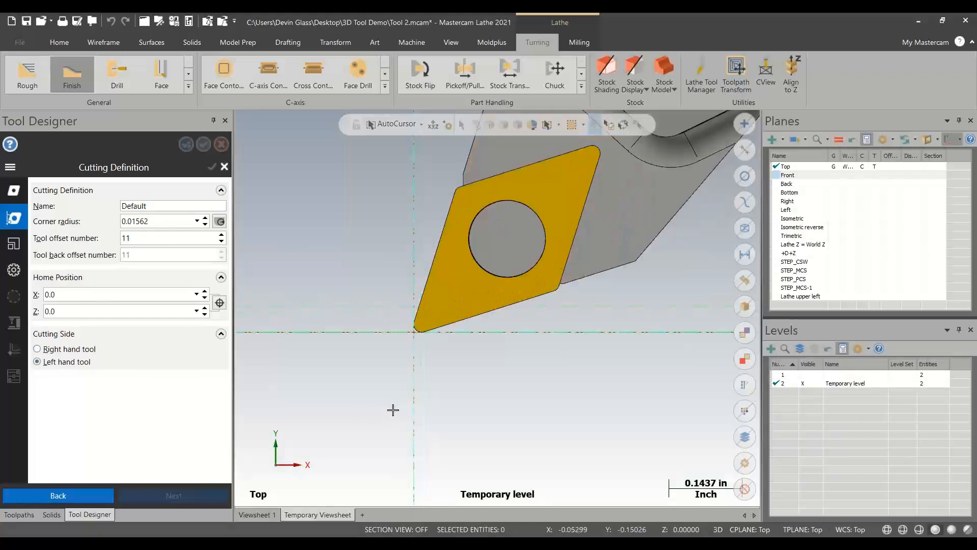
# Step: Advance past the insert mating to the cutting plane setup, and examine how the insert's top face is oriented relative to the holder and axes
pyautogui.click(14, 245)
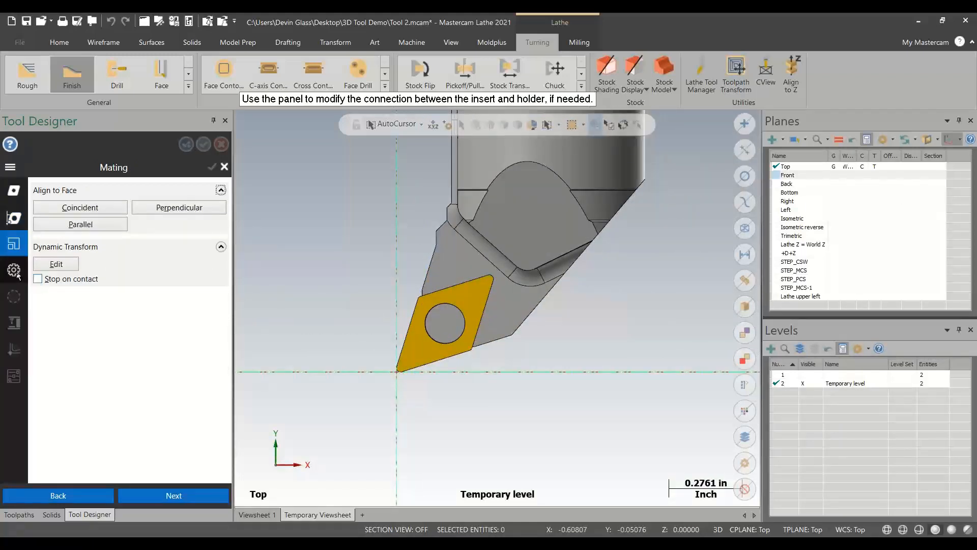
pyautogui.click(16, 271)
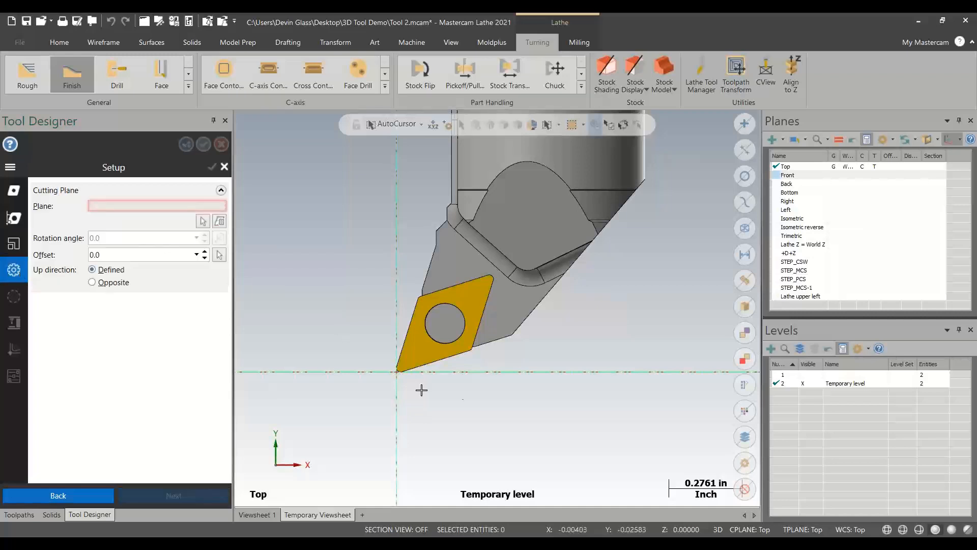
pyautogui.scroll(-2, 421, 388)
pyautogui.scroll(-3, 424, 471)
pyautogui.moveTo(359, 475); pyautogui.dragTo(371, 388, button='middle')
pyautogui.scroll(4, 467, 333)
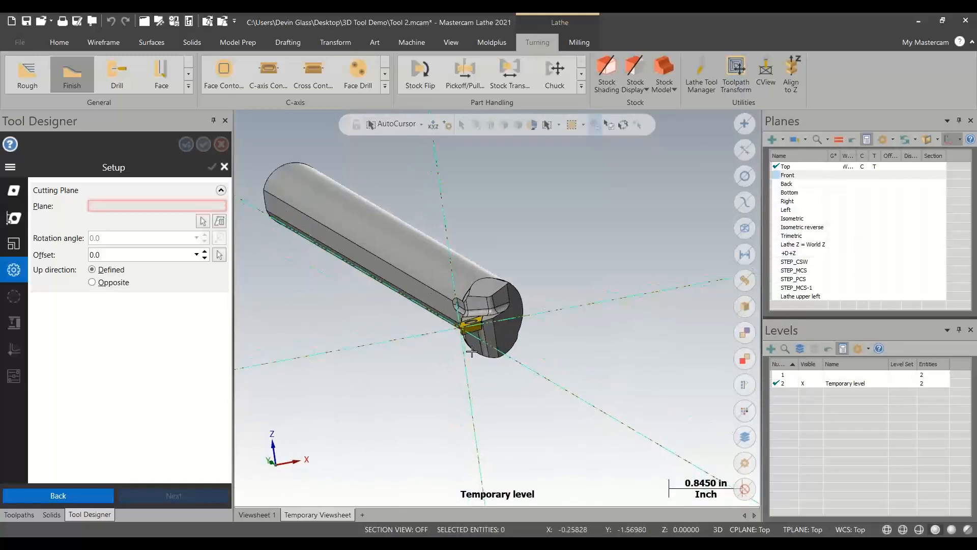
pyautogui.scroll(4, 467, 334)
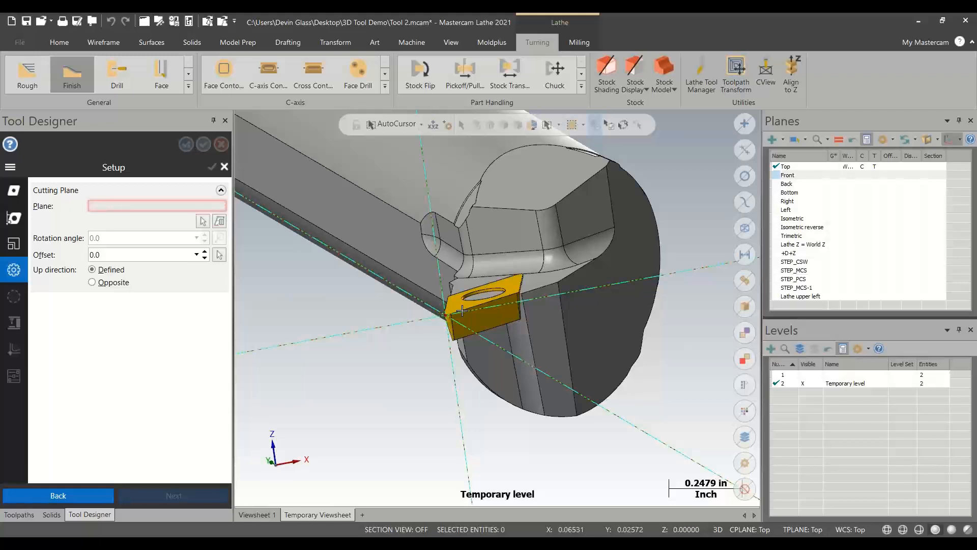
pyautogui.scroll(-5, 660, 387)
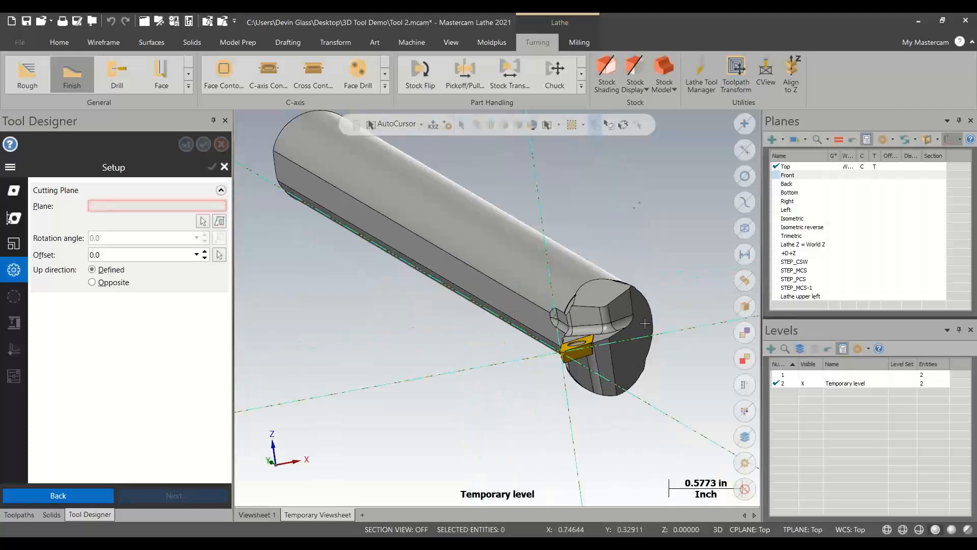
pyautogui.rightClick(642, 208)
pyautogui.click(672, 278)
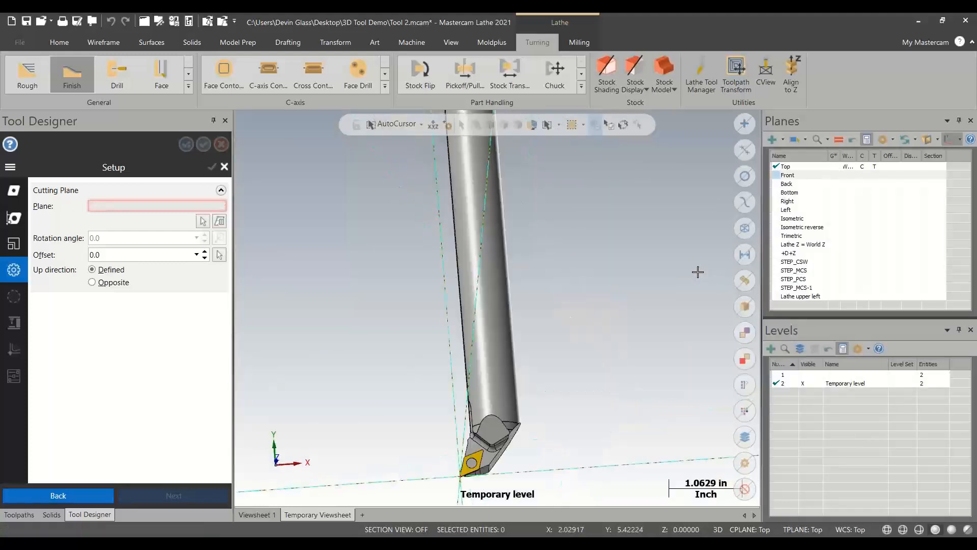
pyautogui.scroll(-4, 517, 430)
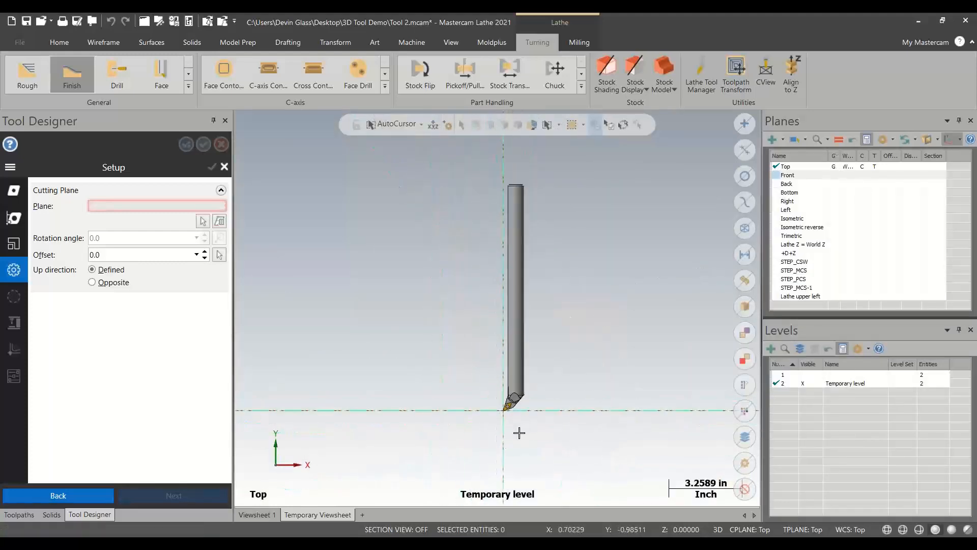
pyautogui.moveTo(499, 430); pyautogui.dragTo(546, 294, button='middle')
pyautogui.scroll(4, 510, 312)
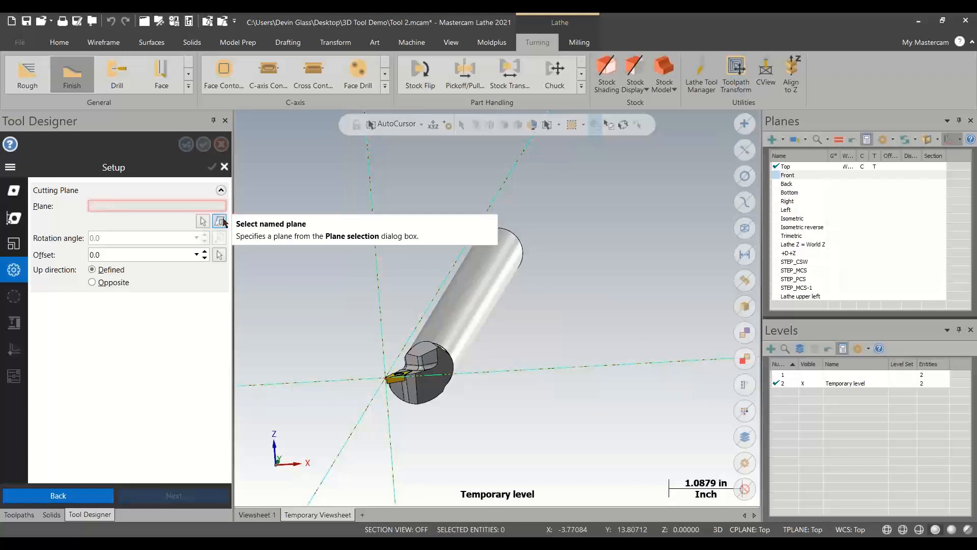
# Step: Set the insert's cutting plane to the named plane Top
pyautogui.click(220, 222)
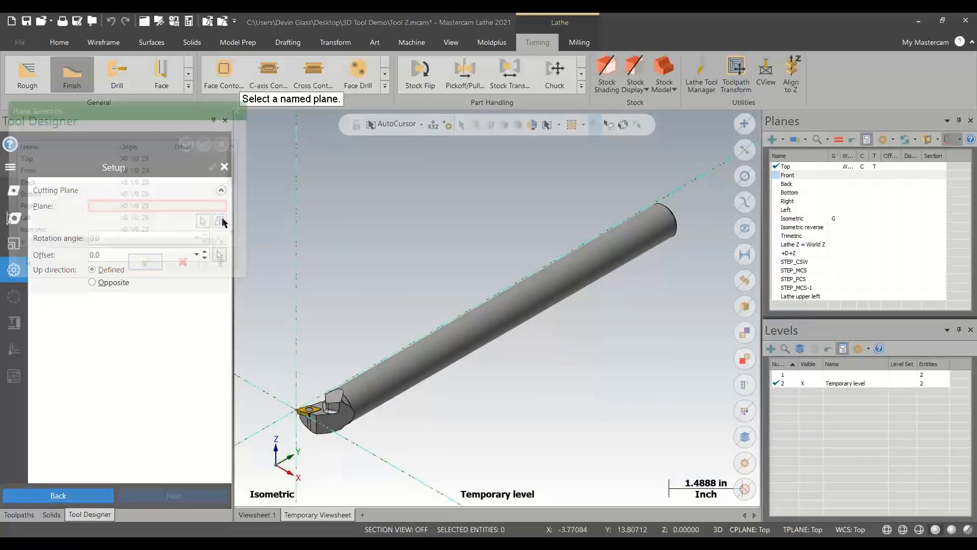
pyautogui.click(76, 158)
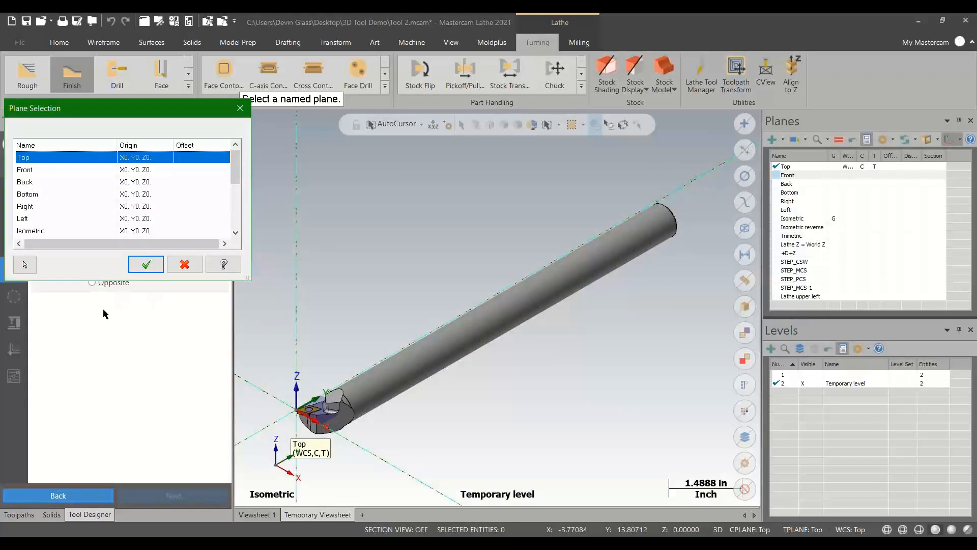
pyautogui.click(143, 264)
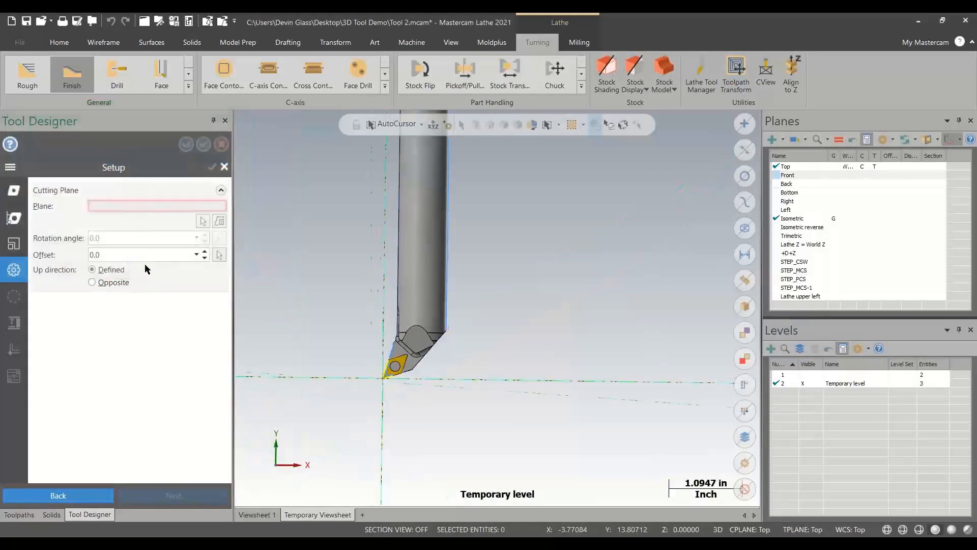
# Step: Offset the Top cutting plane by 0.00031 by picking a point on the insert's nose edge
pyautogui.scroll(3, 298, 424)
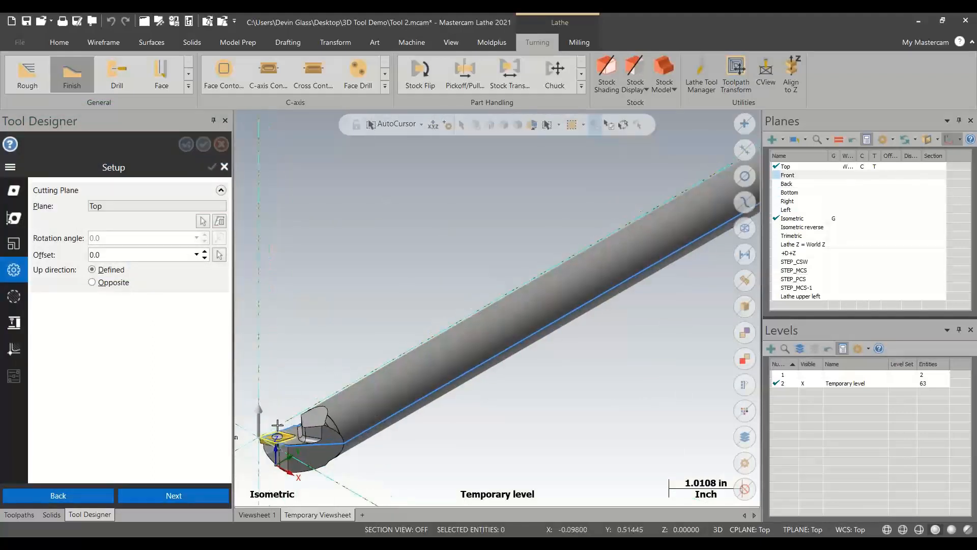
pyautogui.rightClick(360, 250)
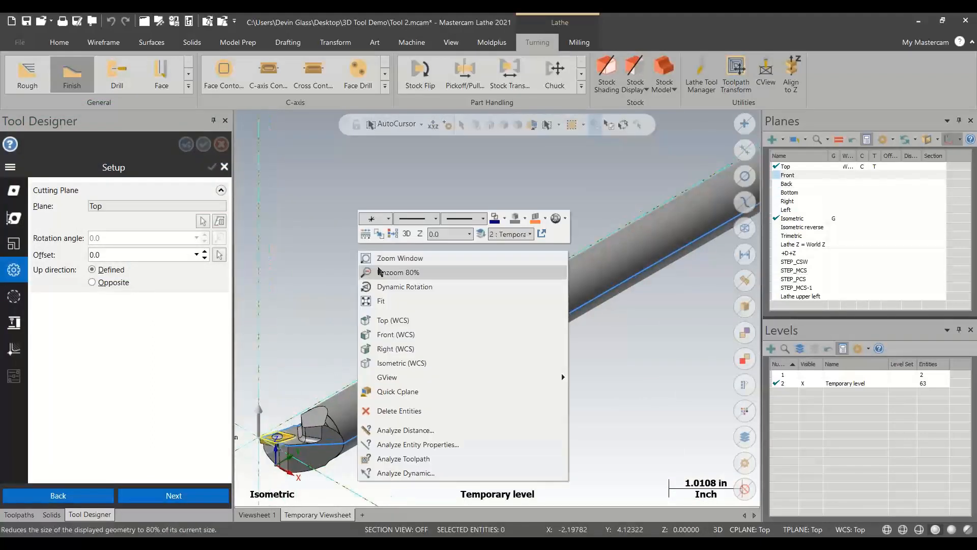
pyautogui.click(388, 350)
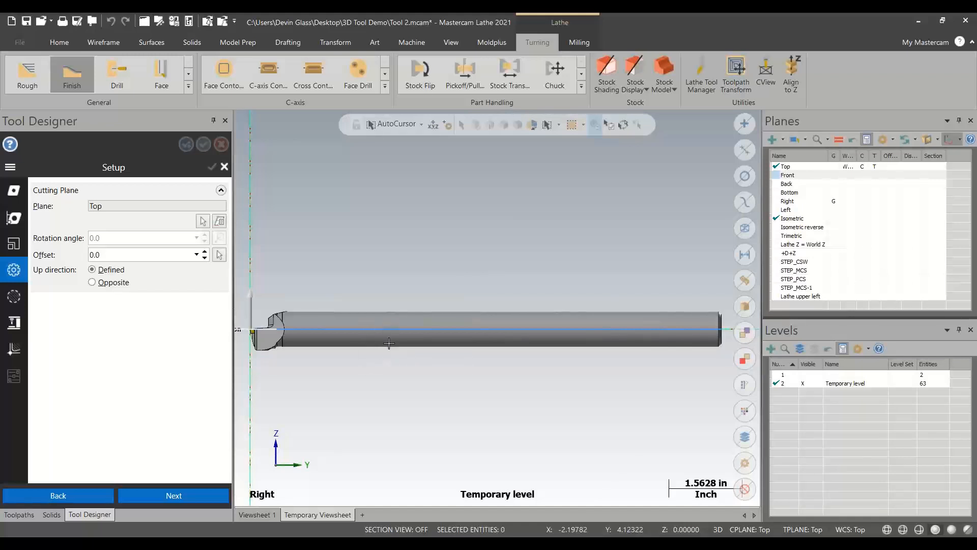
pyautogui.moveTo(388, 343); pyautogui.dragTo(464, 351, button='middle')
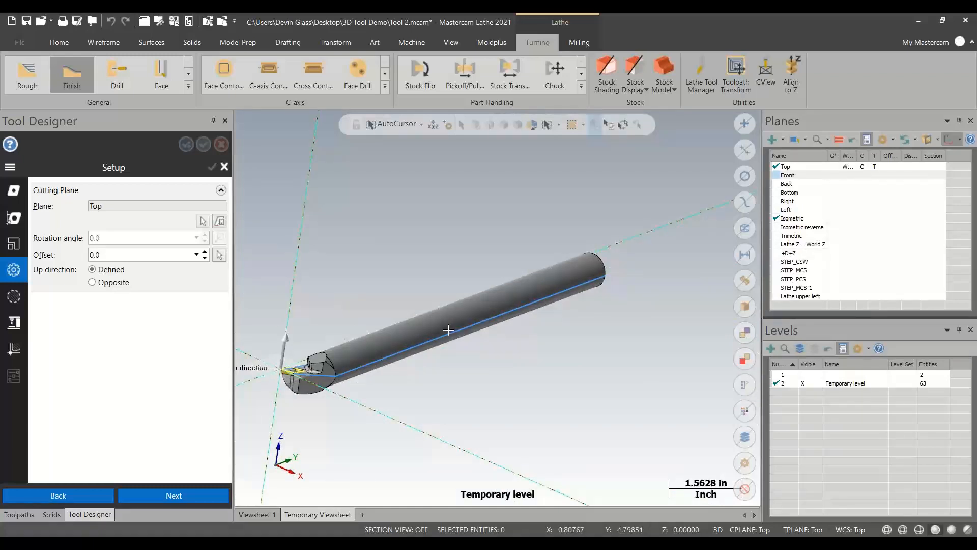
pyautogui.scroll(8, 337, 356)
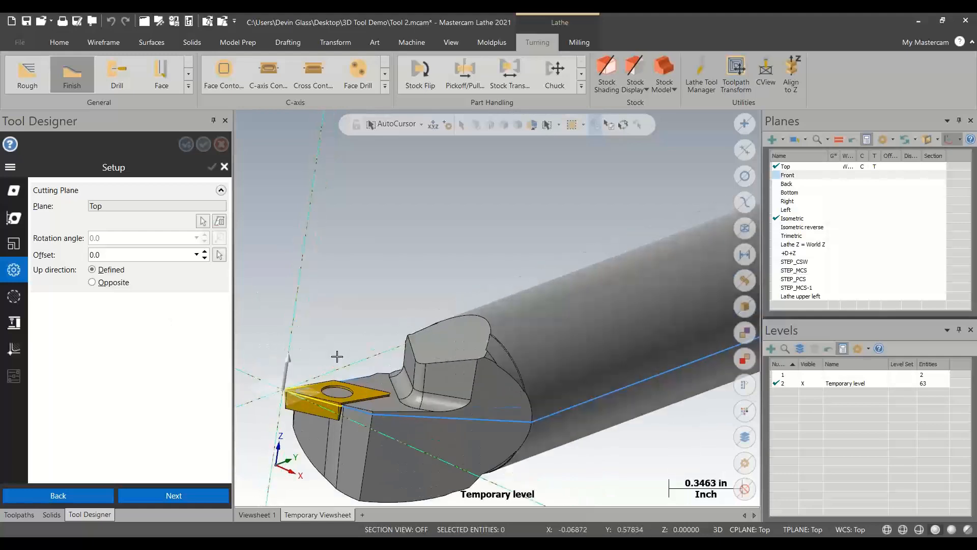
pyautogui.scroll(6, 337, 356)
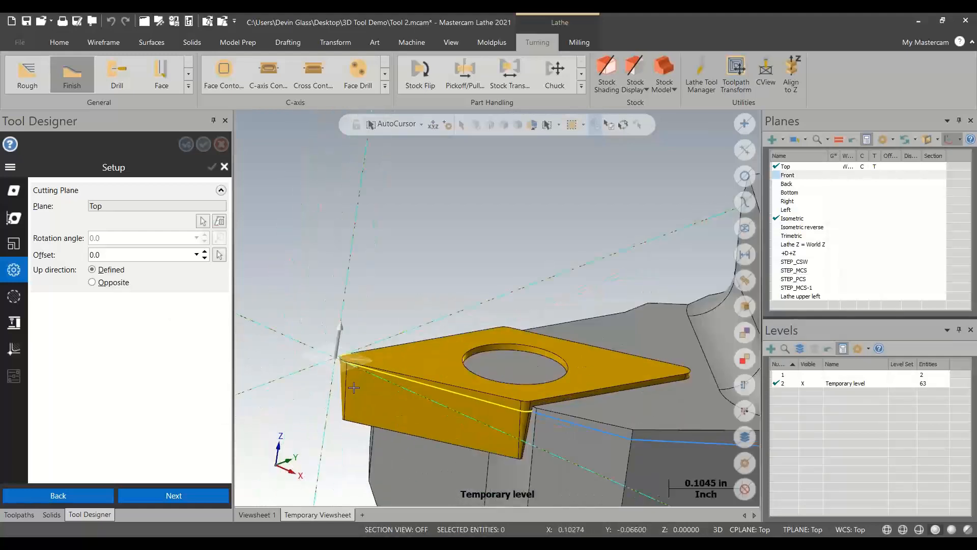
pyautogui.scroll(11, 354, 387)
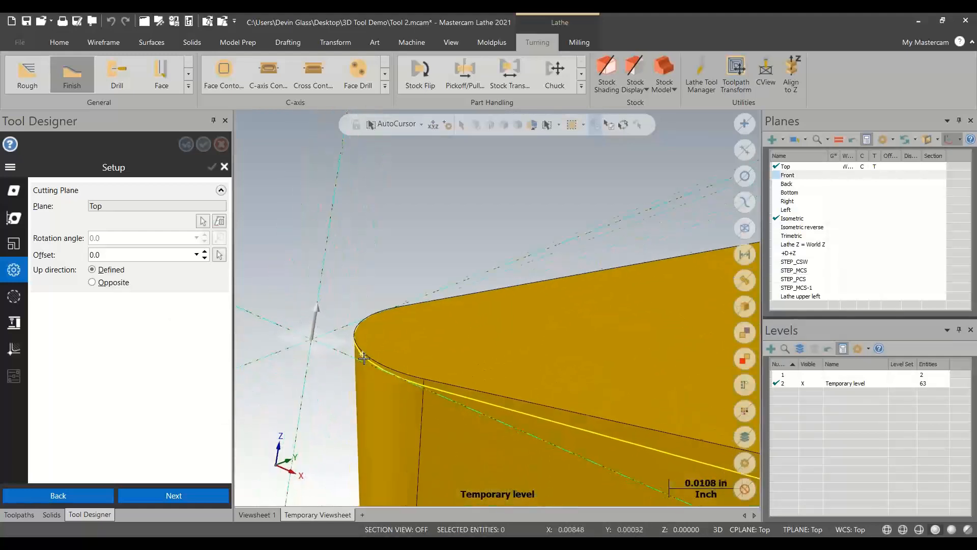
pyautogui.moveTo(363, 358); pyautogui.dragTo(412, 354, button='middle')
pyautogui.click(220, 256)
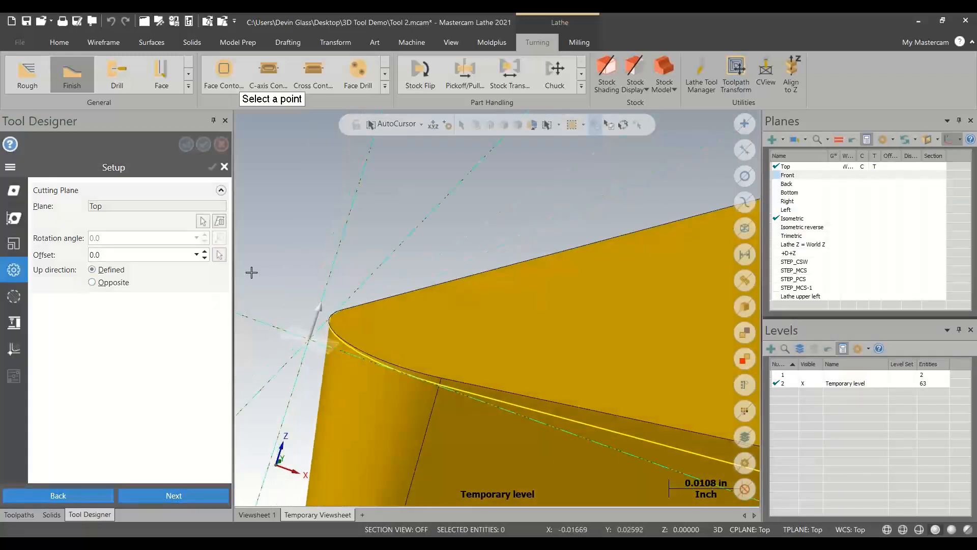
pyautogui.click(346, 338)
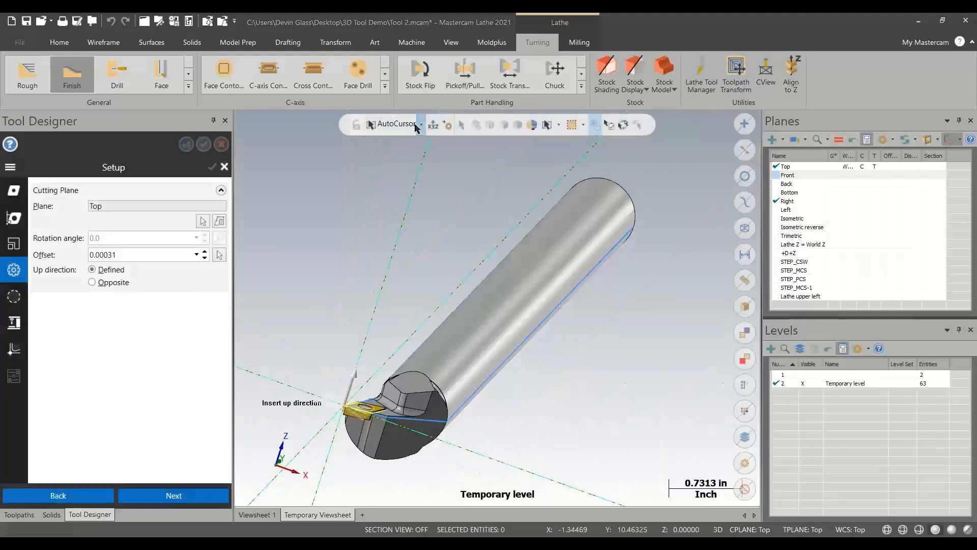
pyautogui.click(419, 125)
pyautogui.click(167, 362)
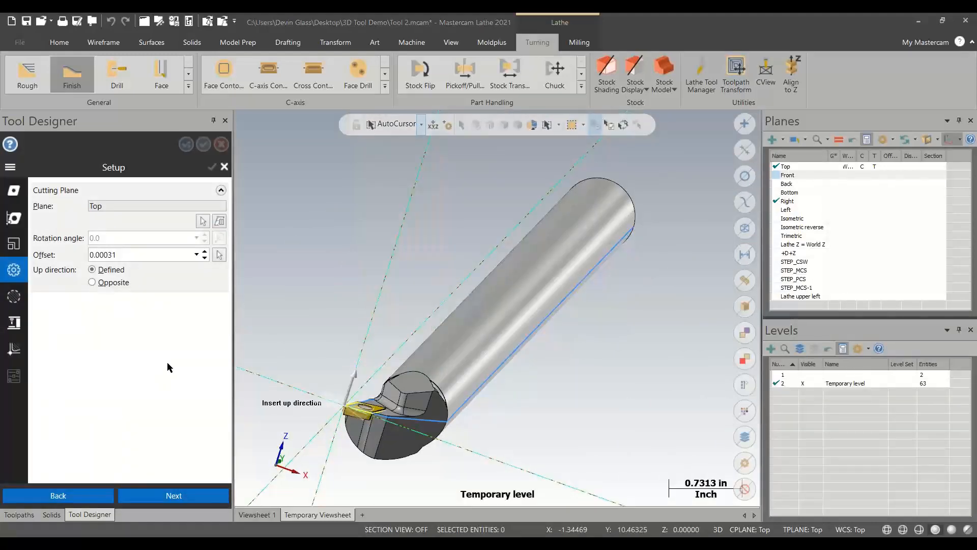
# Step: Generate the tool boundary with the default insert and holder tolerances, and continue to the machine orientation settings
pyautogui.scroll(3, 295, 403)
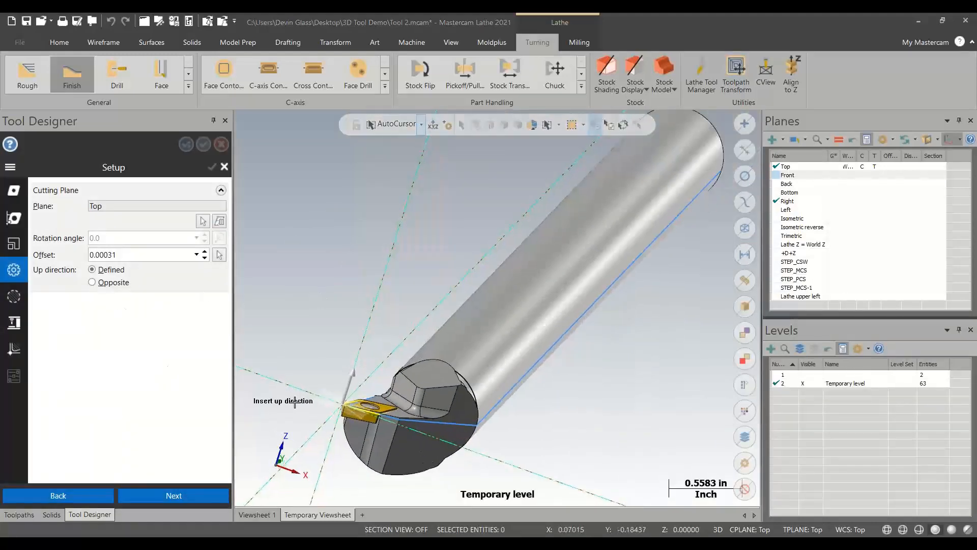
pyautogui.click(13, 297)
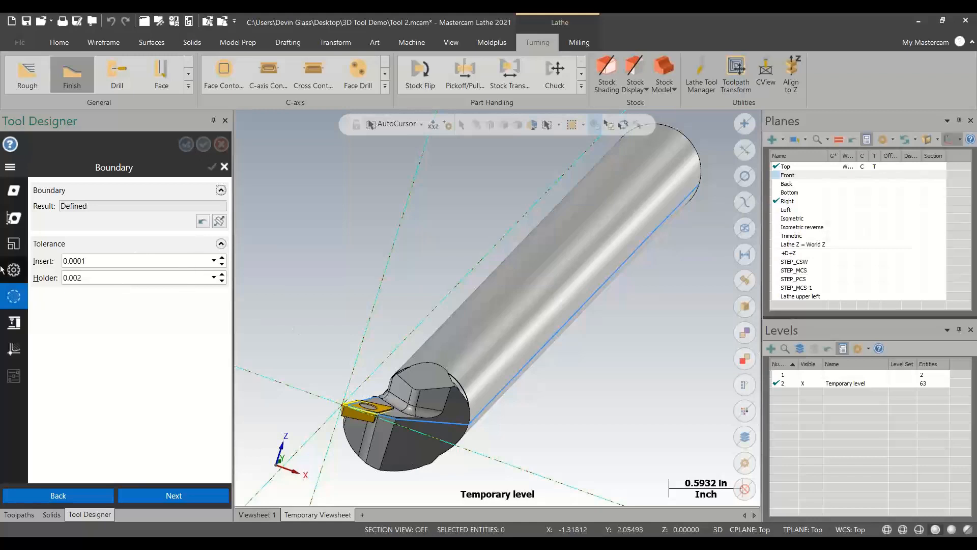
pyautogui.click(14, 323)
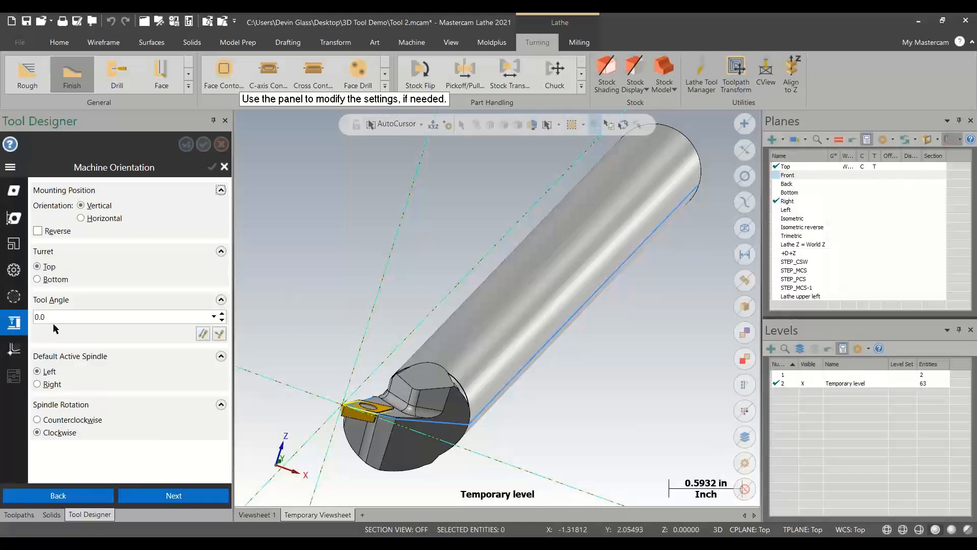
# Step: Set the tool's mounting position to Horizontal with Reverse enabled, keeping the spindle rotation Clockwise
pyautogui.click(86, 219)
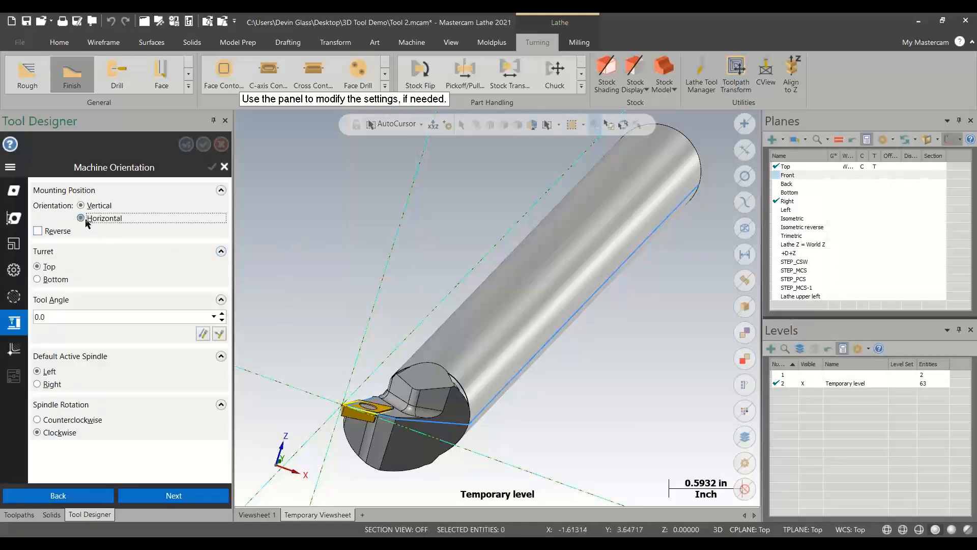
pyautogui.rightClick(489, 95)
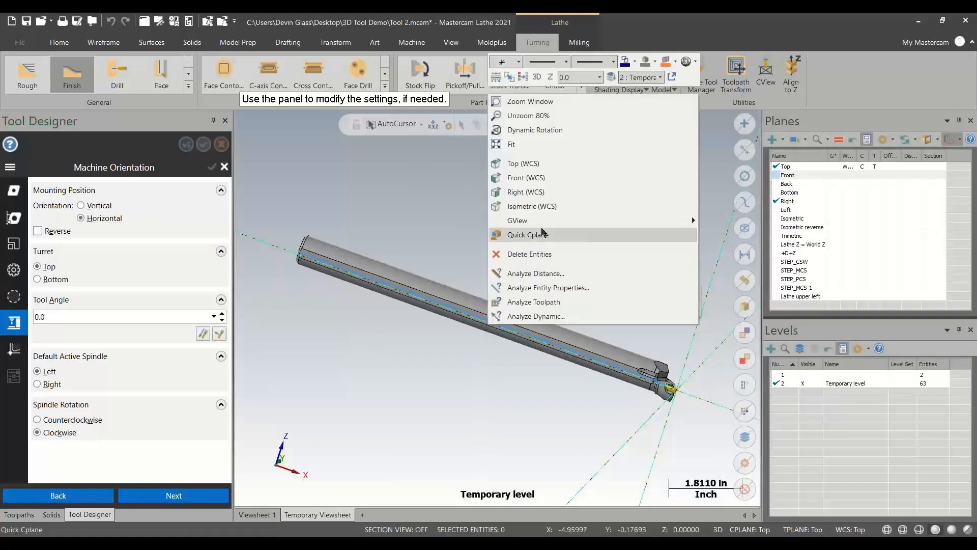
pyautogui.click(526, 163)
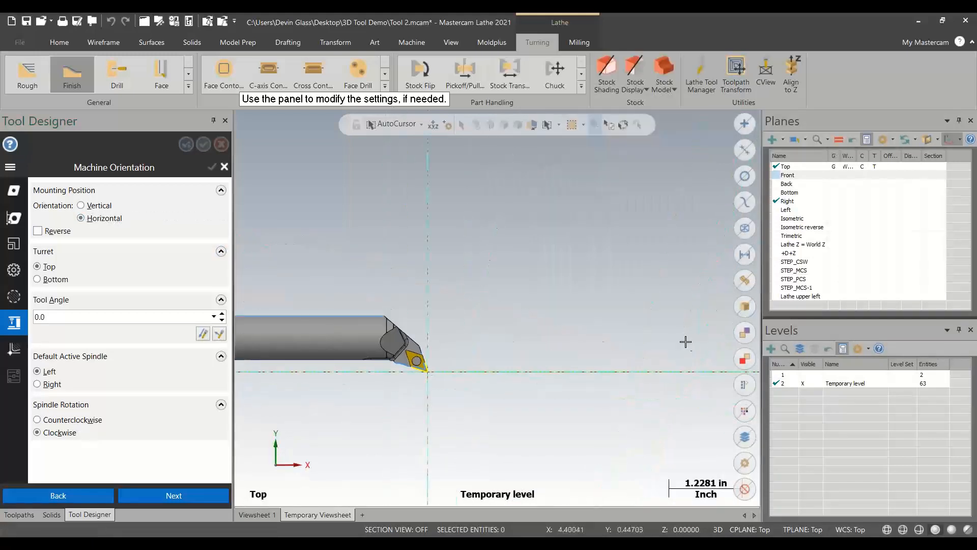
pyautogui.scroll(-5, 686, 341)
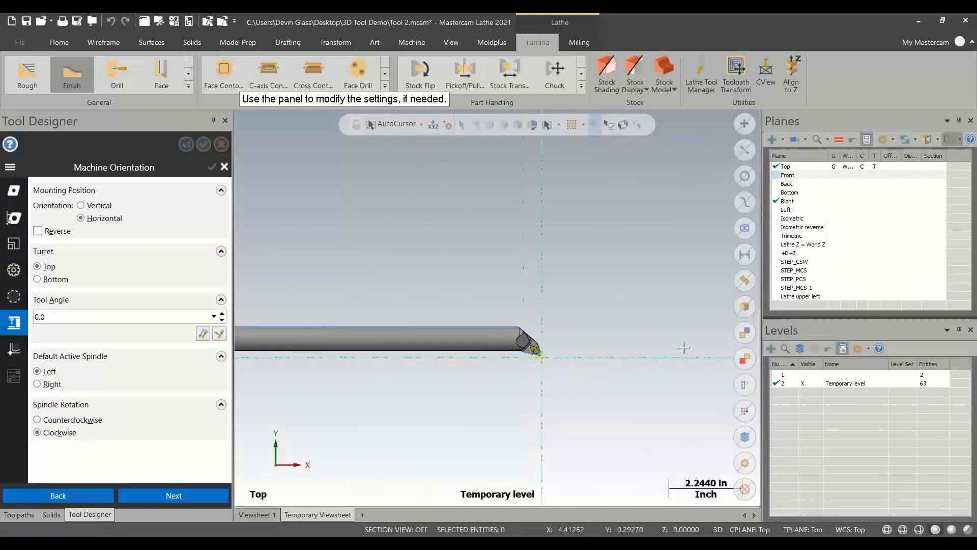
pyautogui.click(75, 419)
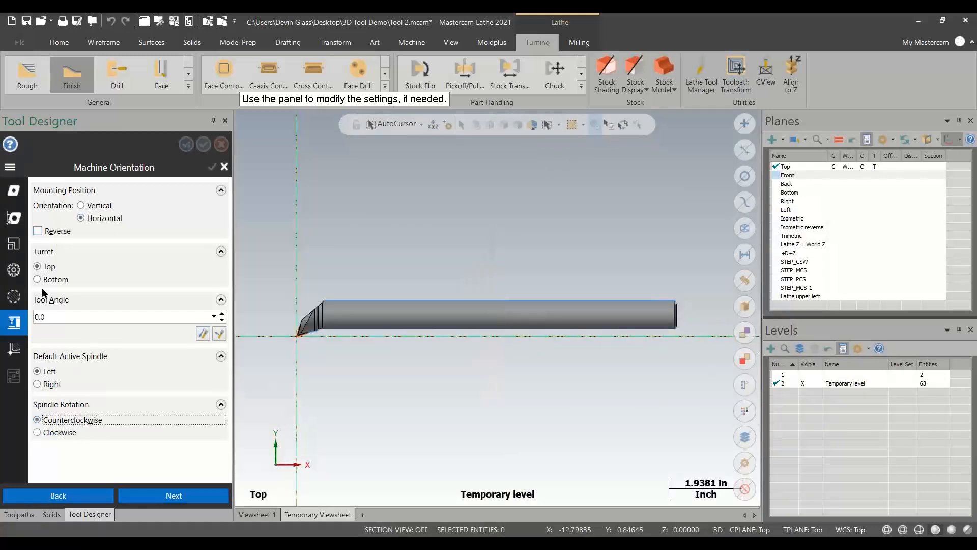
pyautogui.click(39, 432)
pyautogui.click(46, 230)
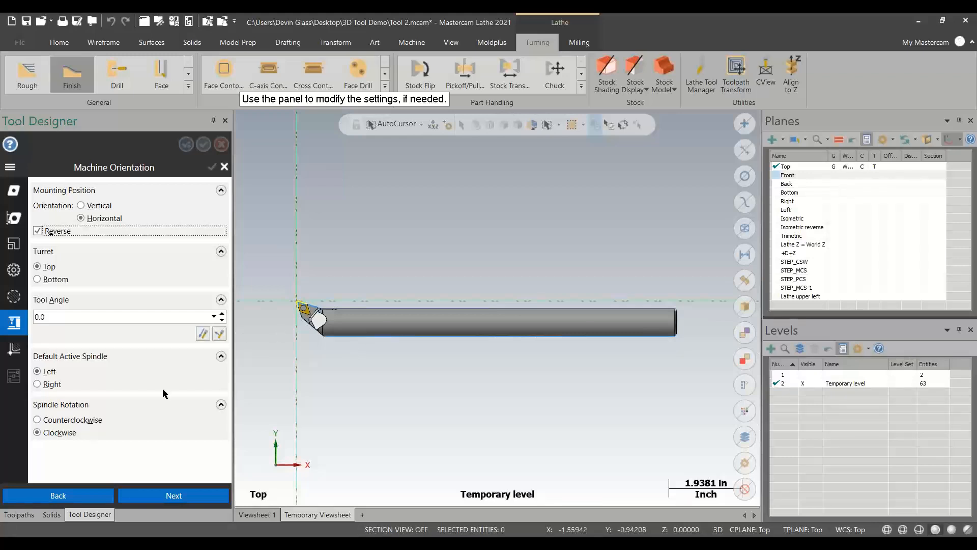
# Step: Define the compensation tool center at 0.015625, -0.015625 from the two edges adjoining the insert's nose, and set the plunge/cut direction to Opposite
pyautogui.click(13, 347)
pyautogui.click(13, 347)
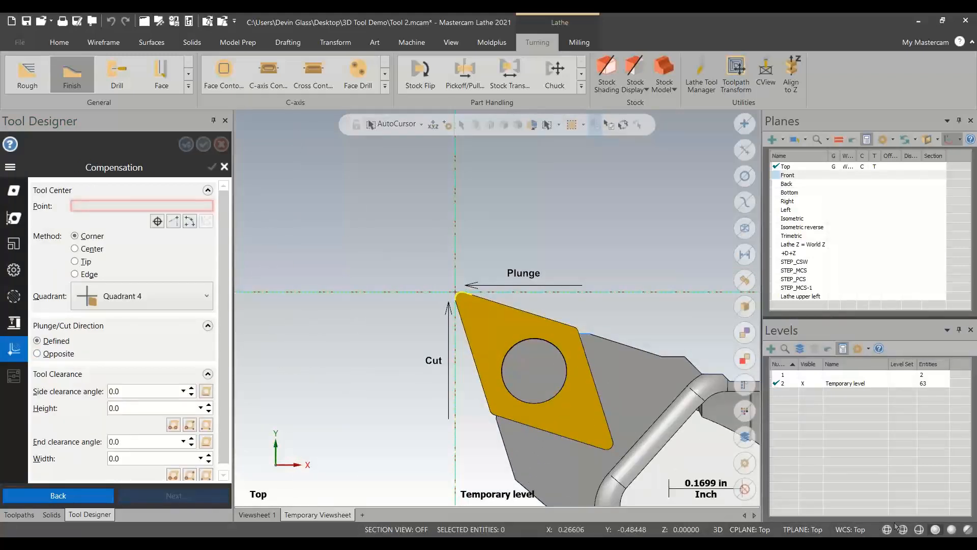
pyautogui.click(173, 221)
pyautogui.click(459, 322)
pyautogui.click(483, 301)
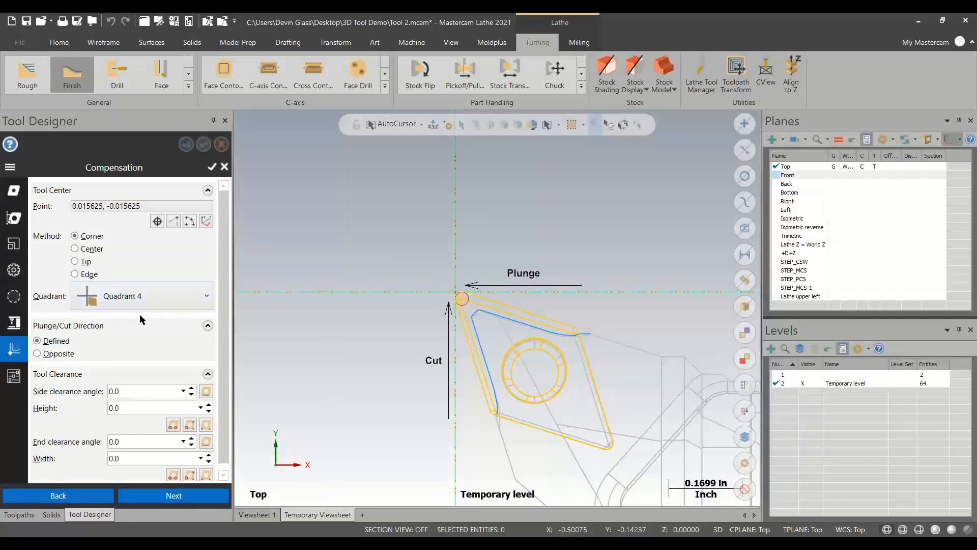
pyautogui.click(66, 357)
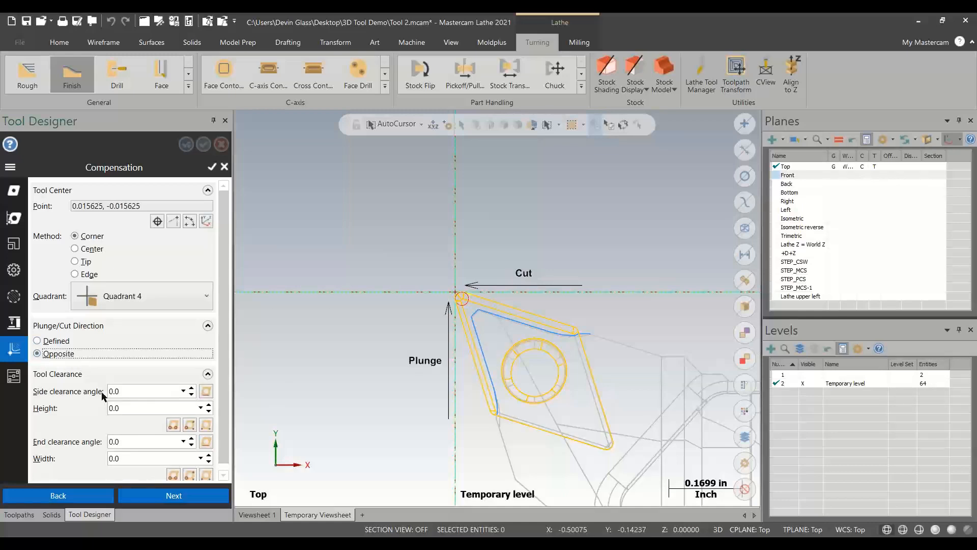
# Step: Set the side clearance angle to 17.50004 from the insert's side edge and the height to 0.27737 from its nose and lower corner
pyautogui.click(206, 392)
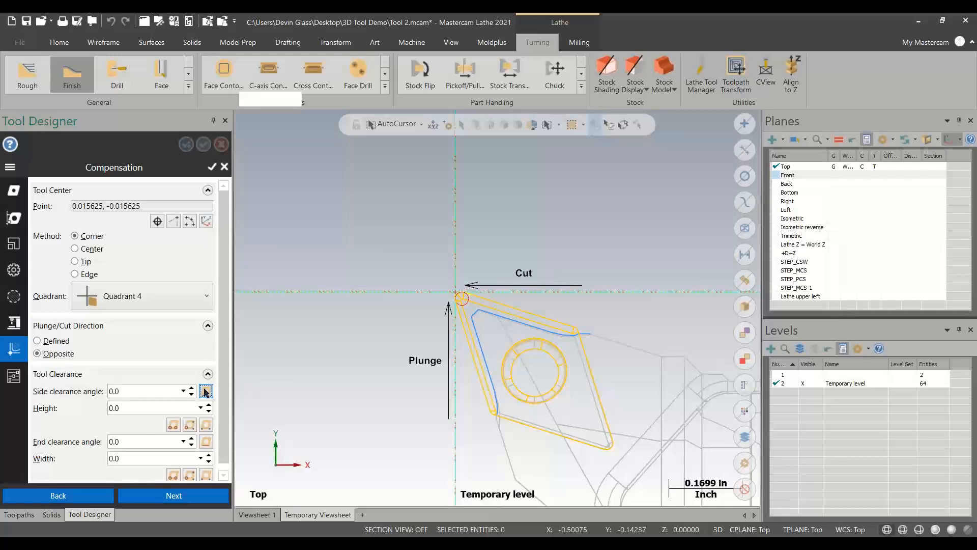
pyautogui.click(465, 354)
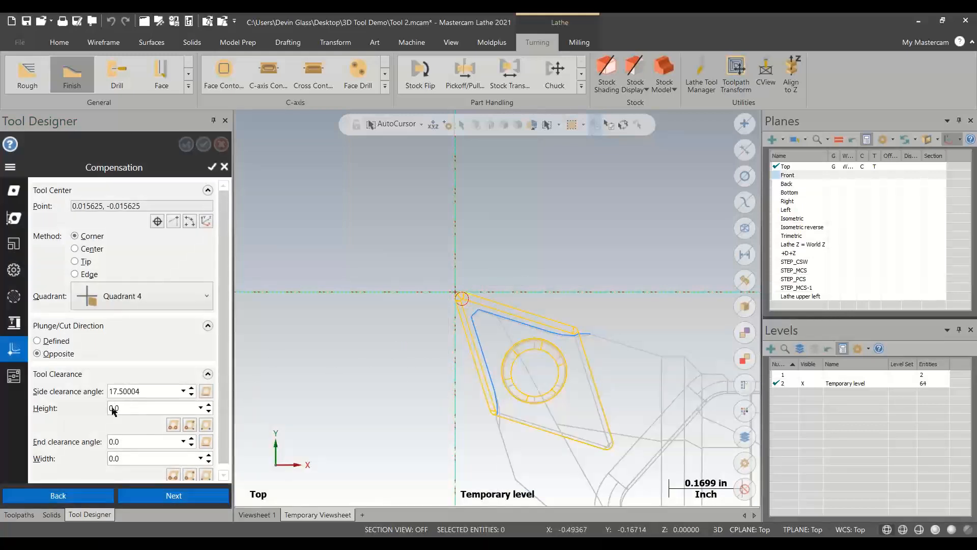
pyautogui.click(206, 425)
pyautogui.scroll(3, 460, 303)
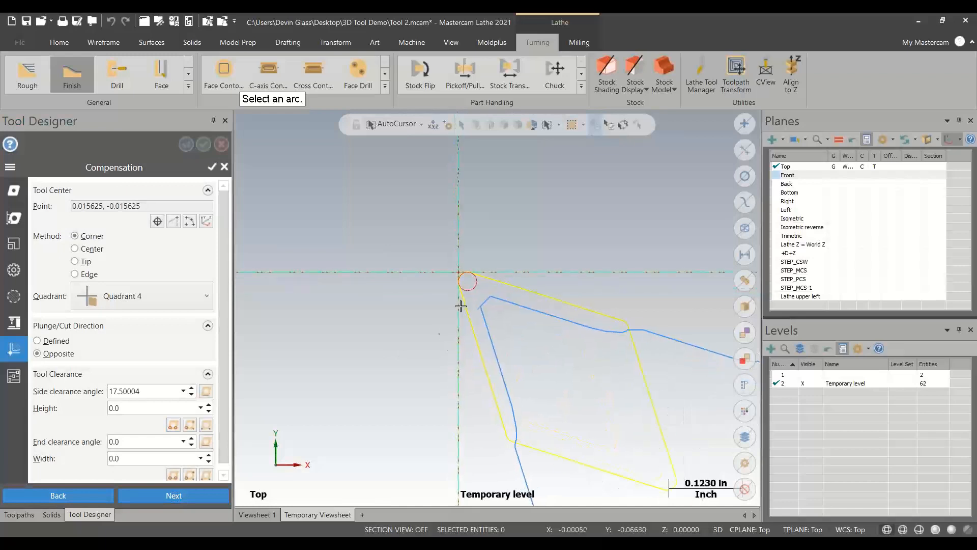
pyautogui.click(470, 296)
pyautogui.click(515, 450)
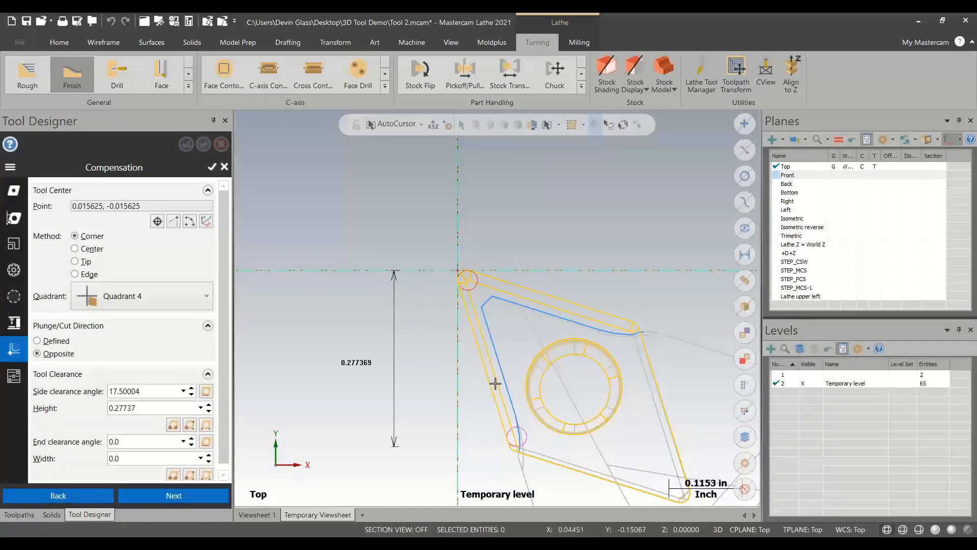
# Step: Set the end clearance angle to 17.46088 from the insert's upper edge and the width to 0.28018 from that edge's two ends
pyautogui.click(206, 441)
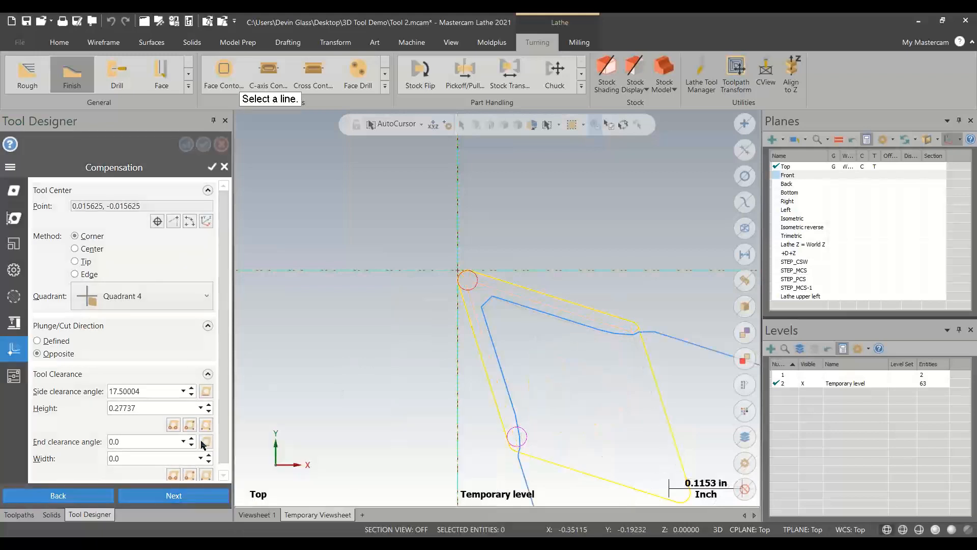
pyautogui.click(523, 286)
pyautogui.click(191, 473)
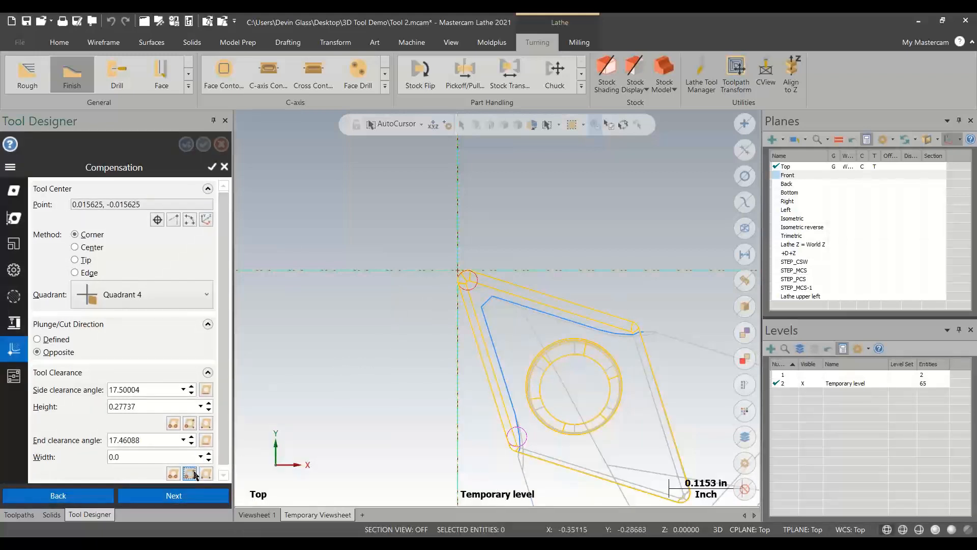
pyautogui.click(477, 283)
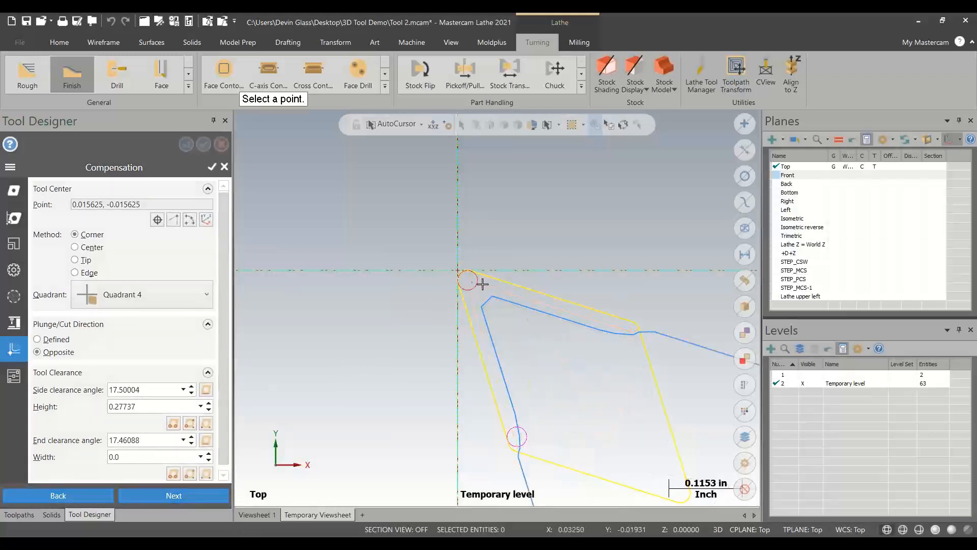
pyautogui.click(637, 326)
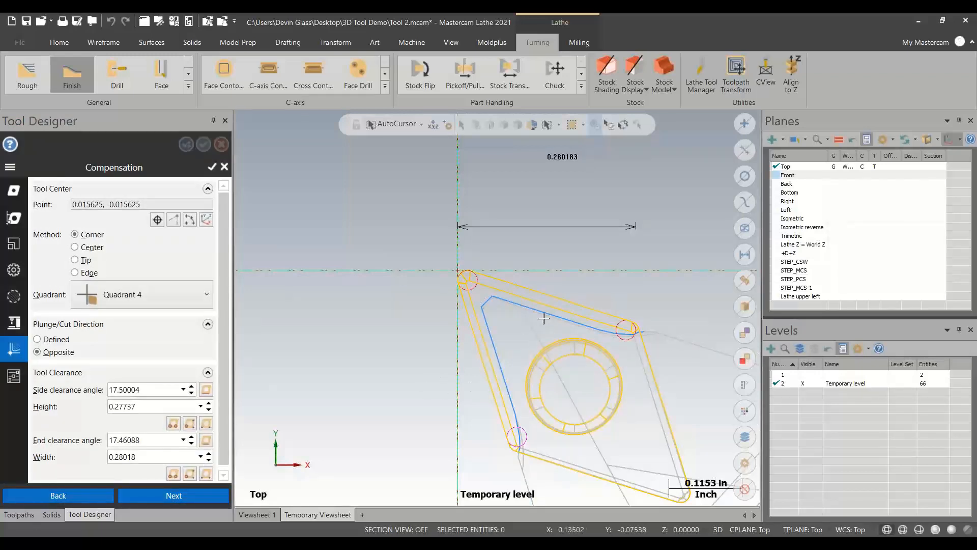
# Step: Shade the model again, accept the default Carbide cutting parameters, and finish creating the boring bar in the machine group's tools
pyautogui.click(937, 529)
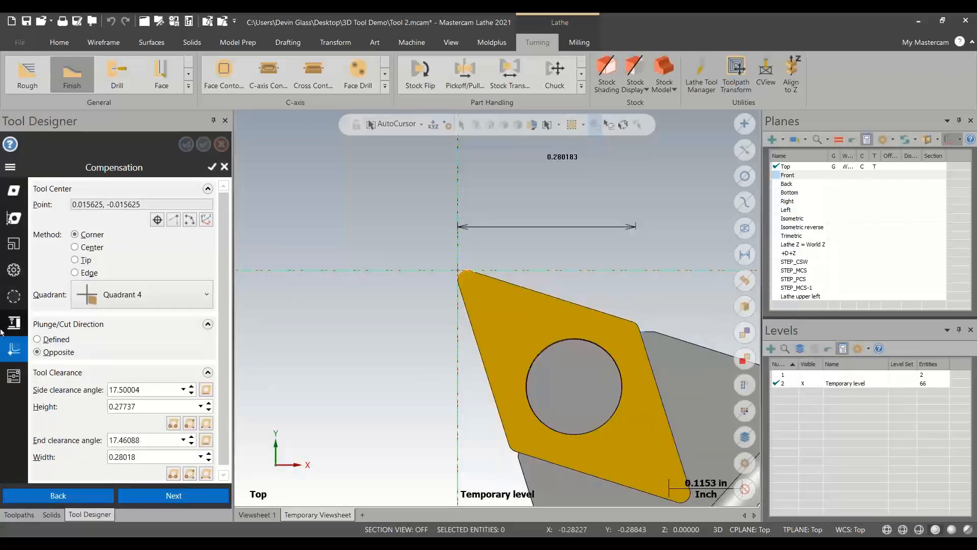
pyautogui.click(15, 376)
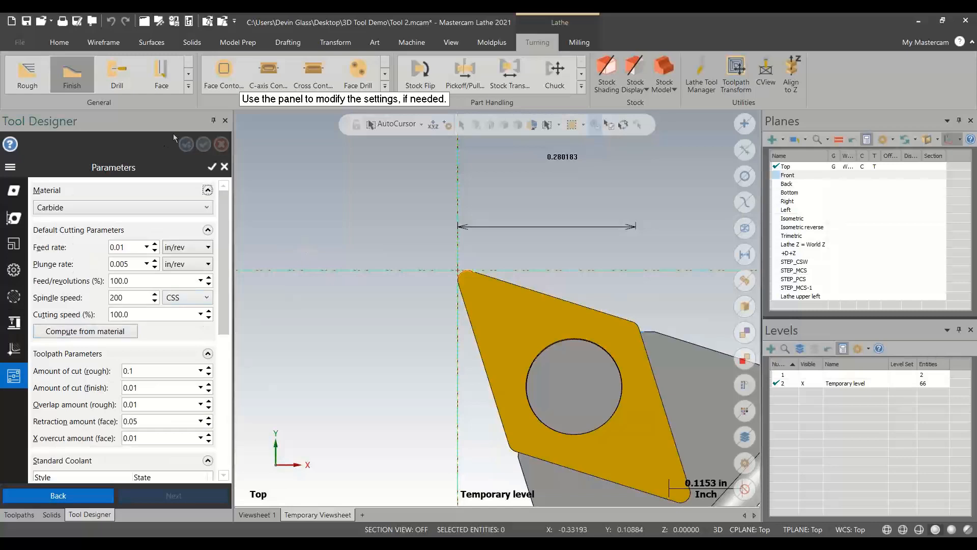
pyautogui.click(211, 167)
pyautogui.click(204, 144)
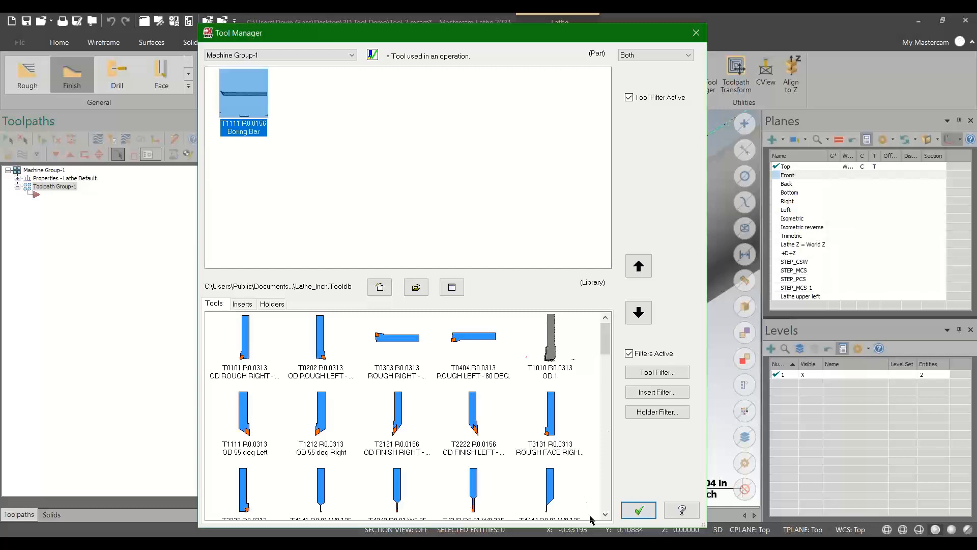
pyautogui.click(634, 509)
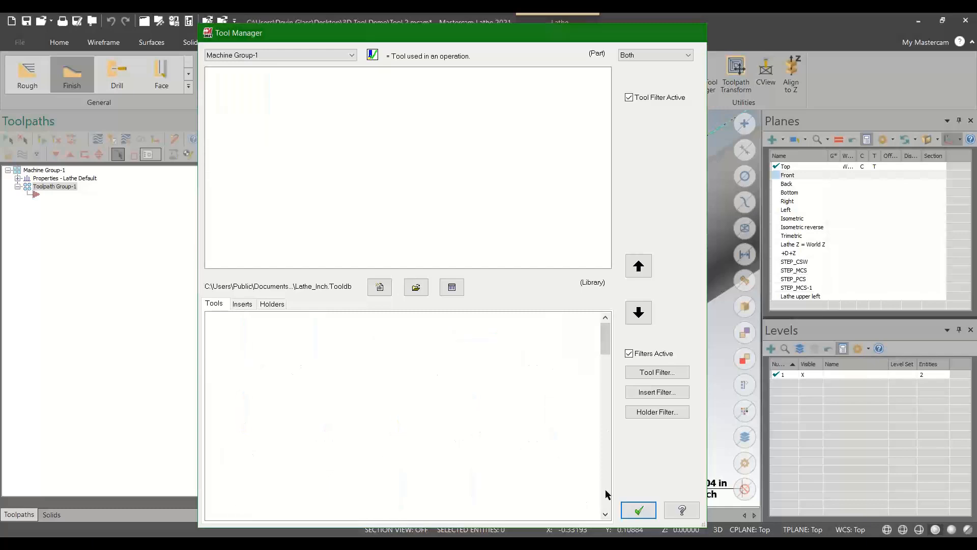
# Step: Orient the model to the Top (WCS) view, add level 2 as the active level, and hide level 1
pyautogui.rightClick(458, 219)
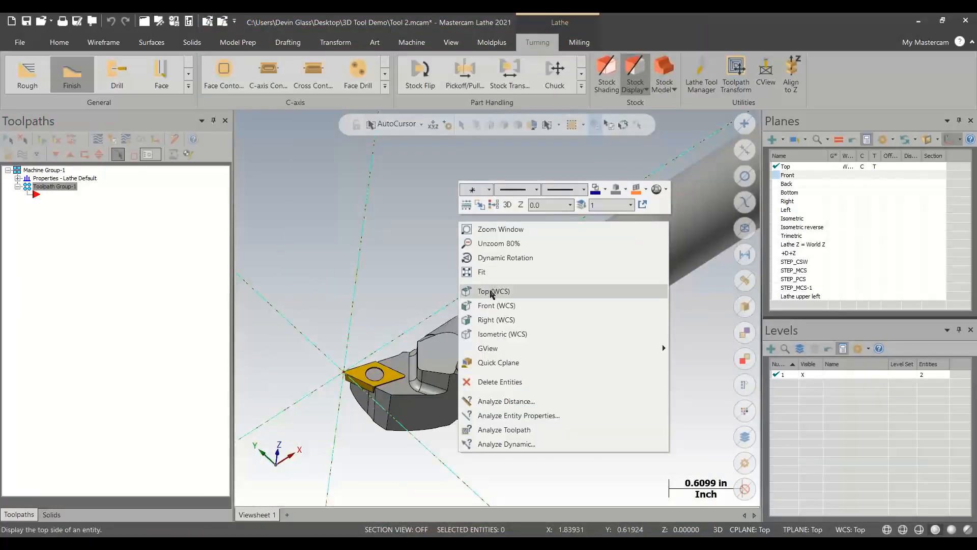
pyautogui.click(489, 291)
pyautogui.click(771, 349)
pyautogui.click(806, 375)
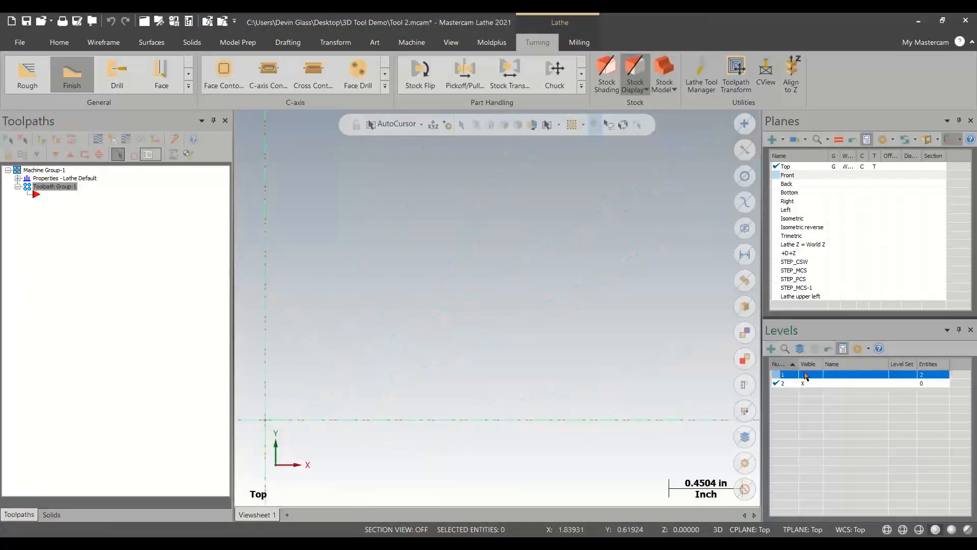
# Step: Draw a freeform line about 1.66 in long at about 202.3 degrees, up and to the left of the origin
pyautogui.scroll(-3, 646, 294)
pyautogui.scroll(1, 287, 217)
pyautogui.click(103, 42)
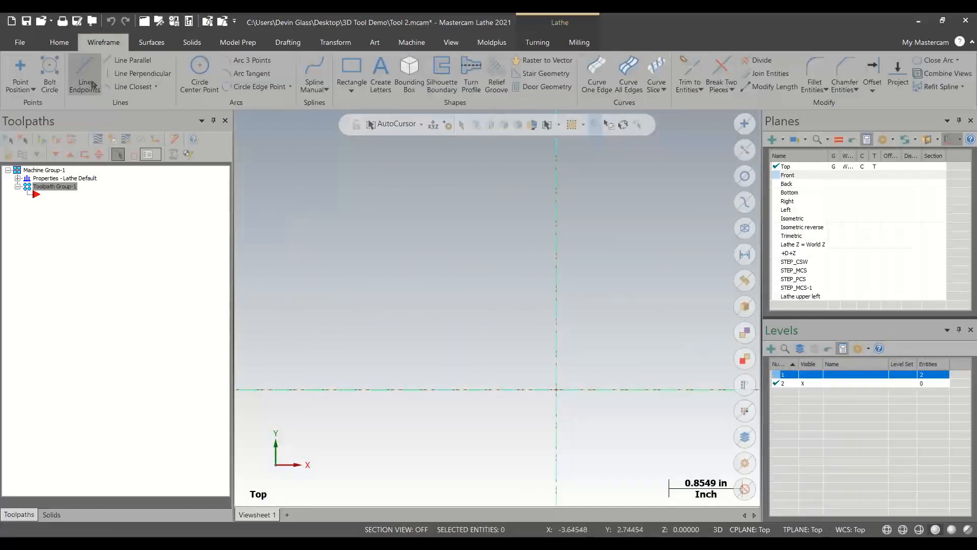
pyautogui.click(84, 74)
pyautogui.click(348, 266)
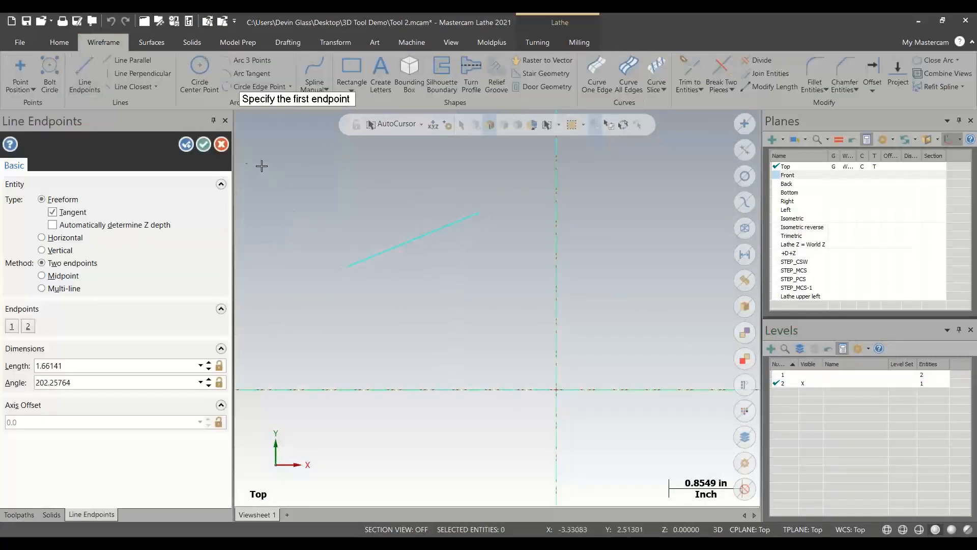
pyautogui.click(204, 144)
# Step: Create a lathe Finish toolpath along the sloped line with the T1111 boring bar and the default finish parameters
pyautogui.click(538, 42)
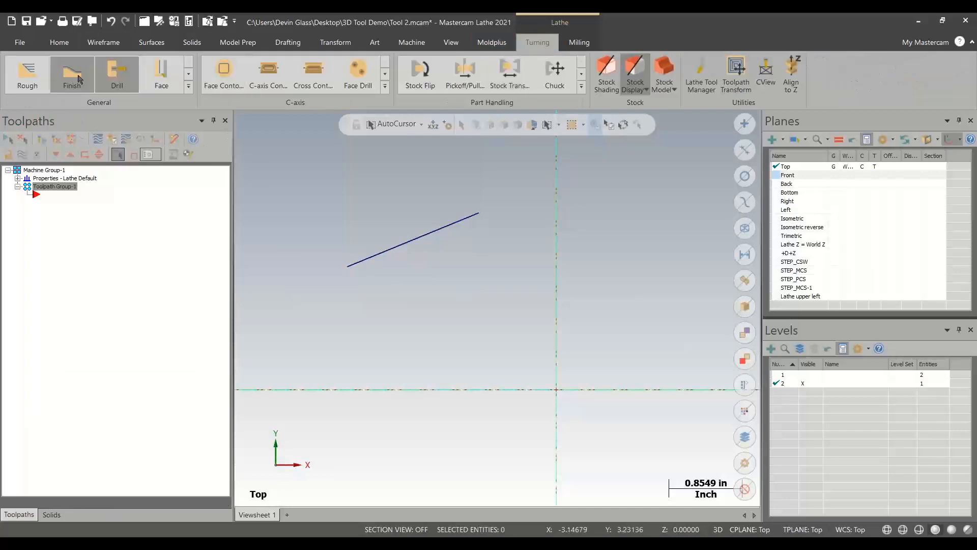
pyautogui.click(72, 74)
pyautogui.click(477, 214)
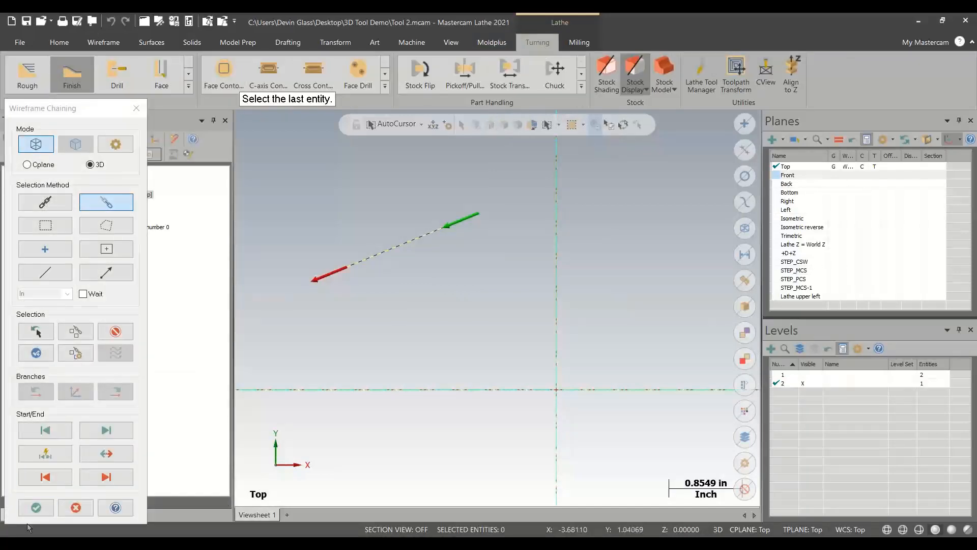
pyautogui.click(35, 507)
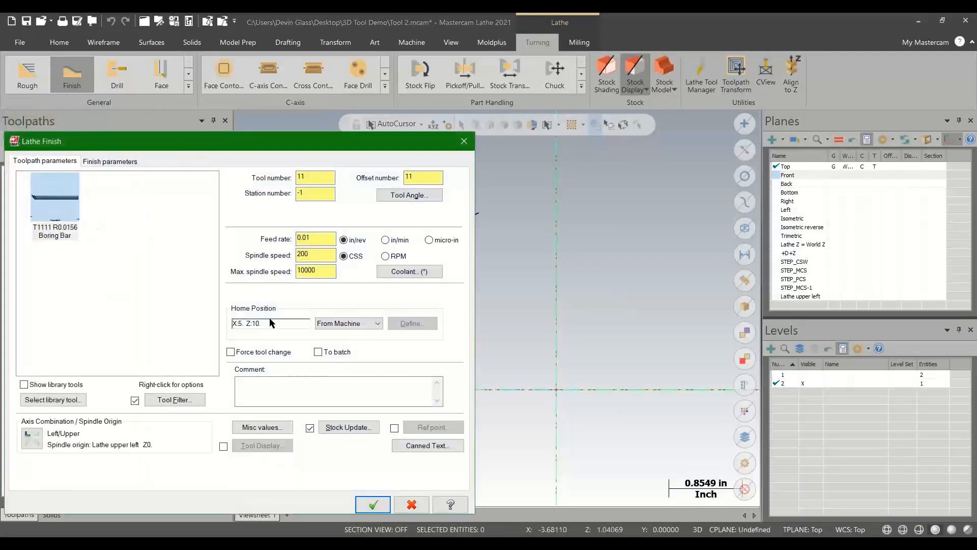
pyautogui.click(125, 162)
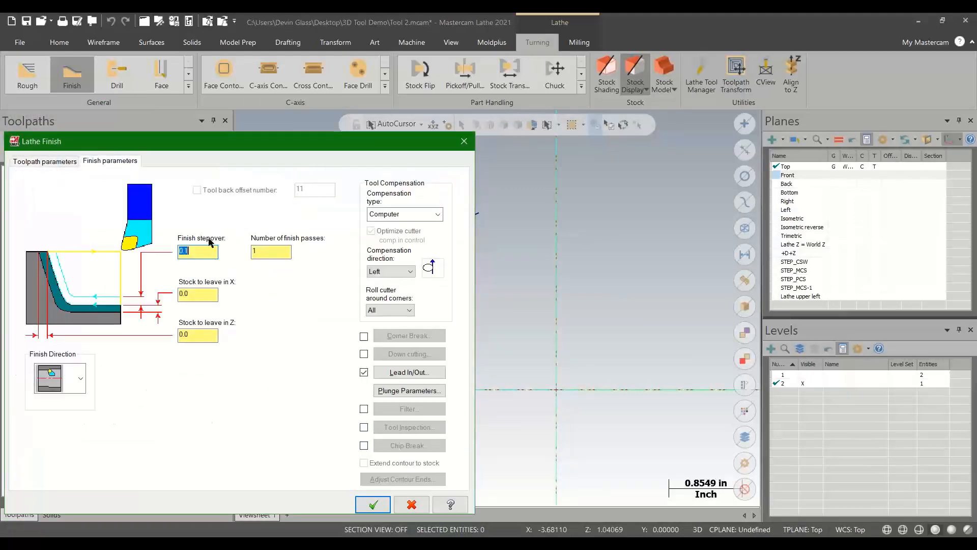
pyautogui.click(373, 504)
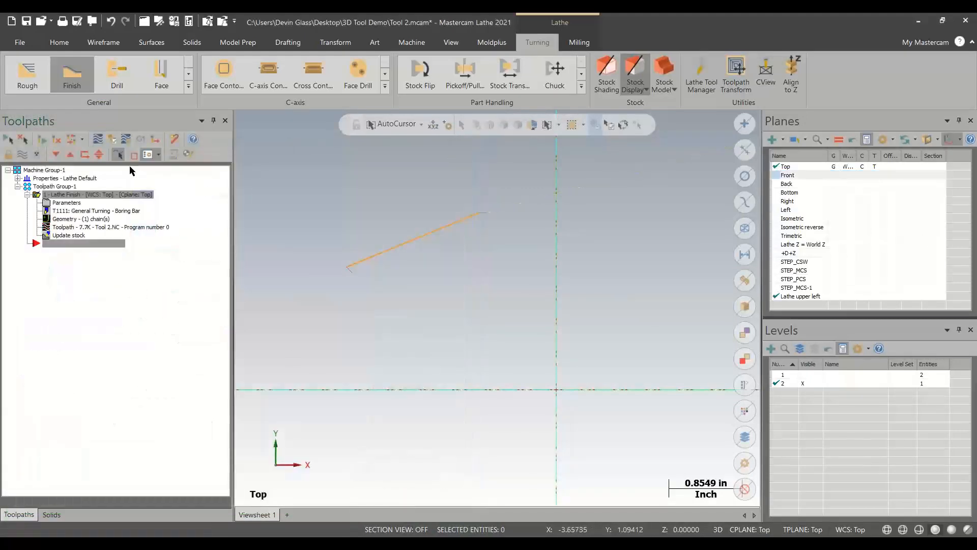
# Step: Analyze the finish toolpath, examining the insert nose's contact with the line and the boring bar's orientation along the cut
pyautogui.click(64, 46)
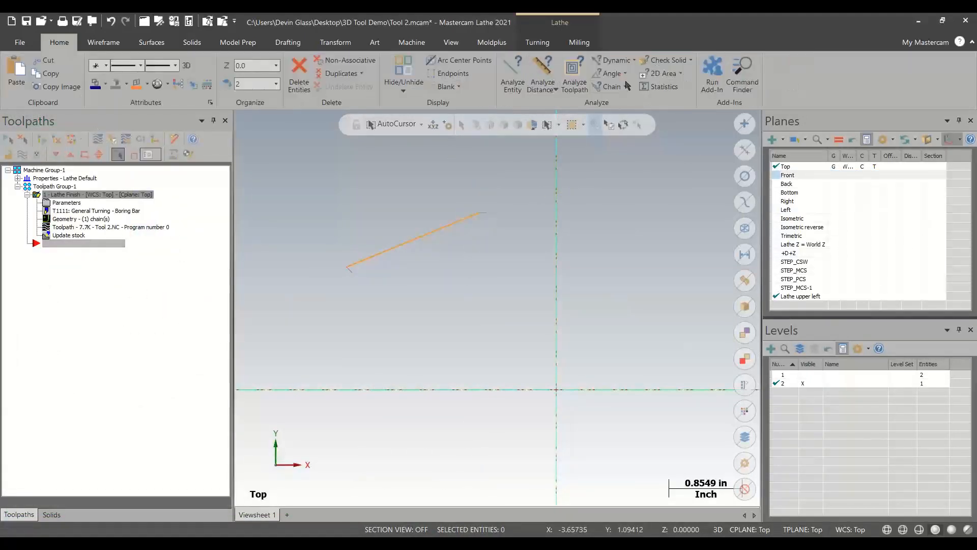
pyautogui.click(575, 76)
pyautogui.moveTo(421, 219)
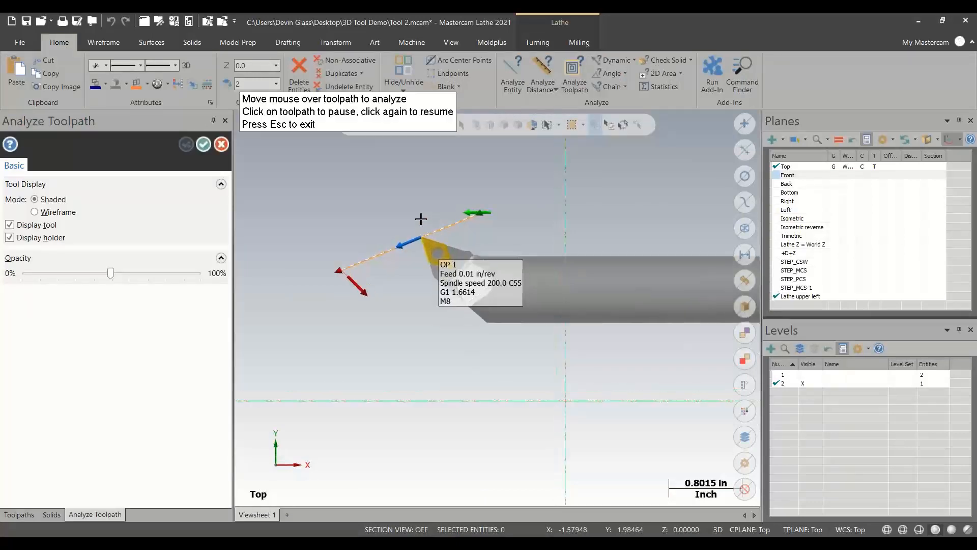
pyautogui.scroll(10, 421, 219)
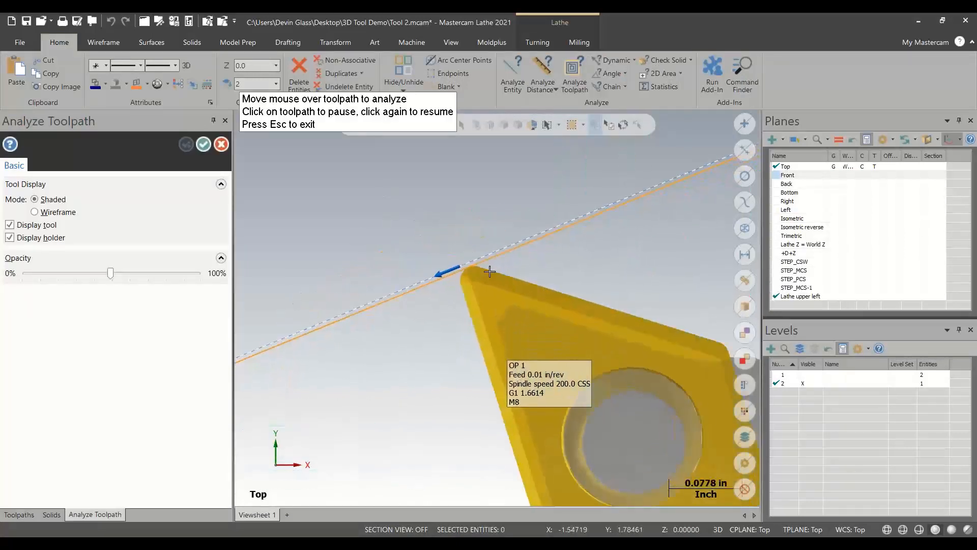
pyautogui.scroll(5, 478, 273)
pyautogui.scroll(-11, 474, 271)
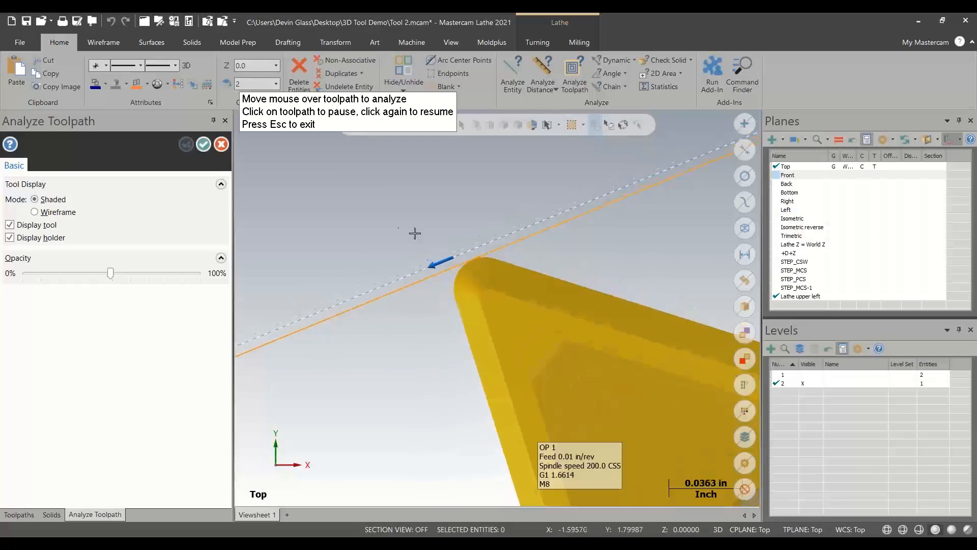
pyautogui.scroll(-5, 358, 283)
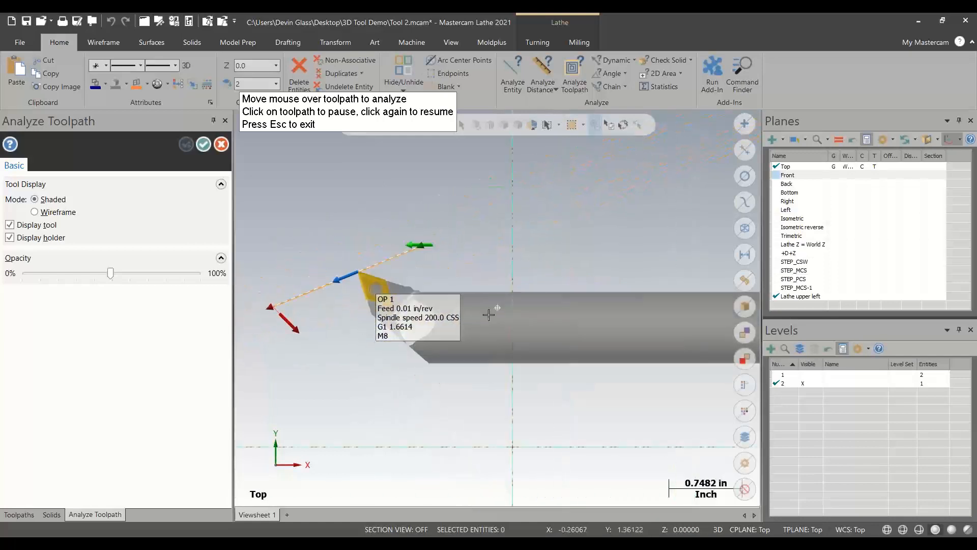
pyautogui.moveTo(492, 310); pyautogui.dragTo(497, 307, button='middle')
pyautogui.scroll(-5, 395, 288)
pyautogui.scroll(-1, 345, 270)
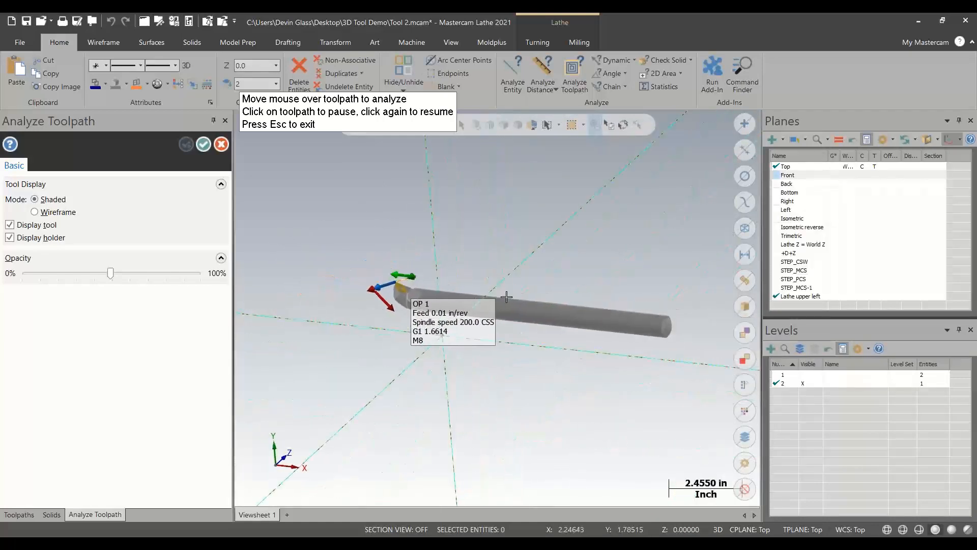
pyautogui.scroll(1, 341, 275)
pyautogui.click(222, 144)
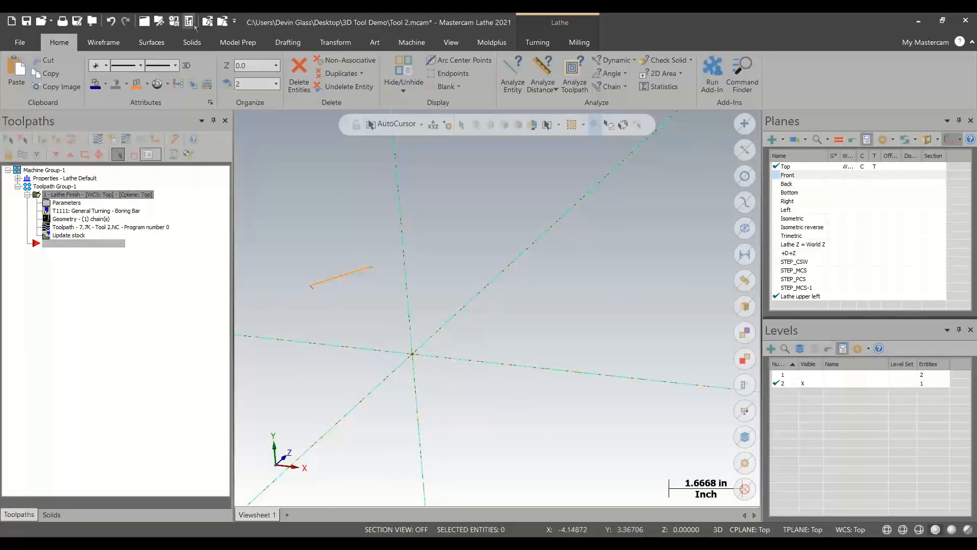
# Step: Save the part as Tool 2-DONE.mcam in the 3D Tool Demo folder
pyautogui.click(93, 22)
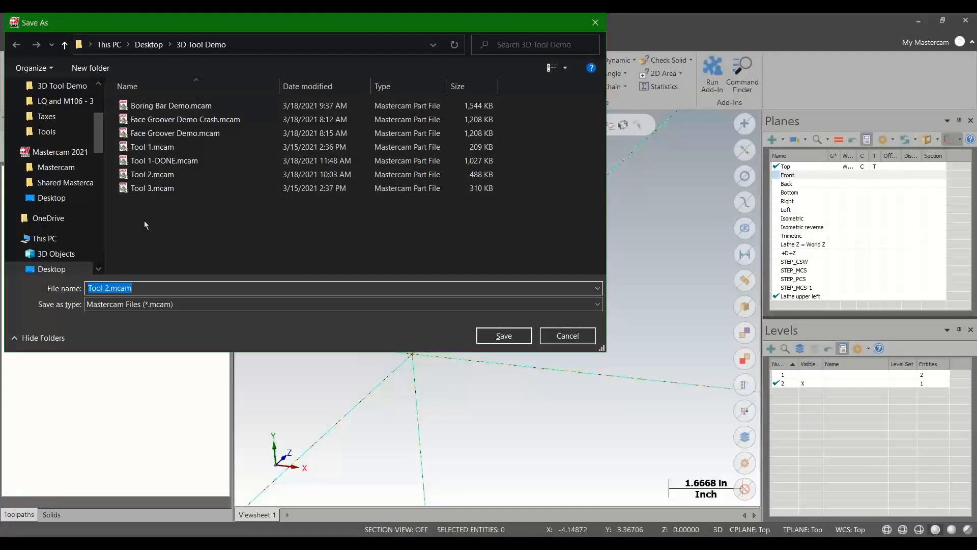
pyautogui.click(111, 289)
pyautogui.write('-D')
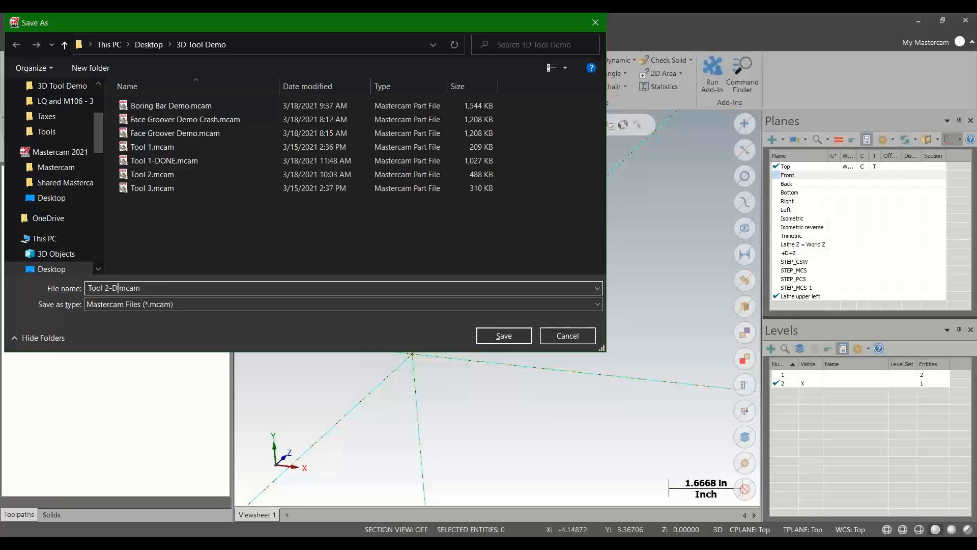
pyautogui.write('ONE')
pyautogui.press('Return')
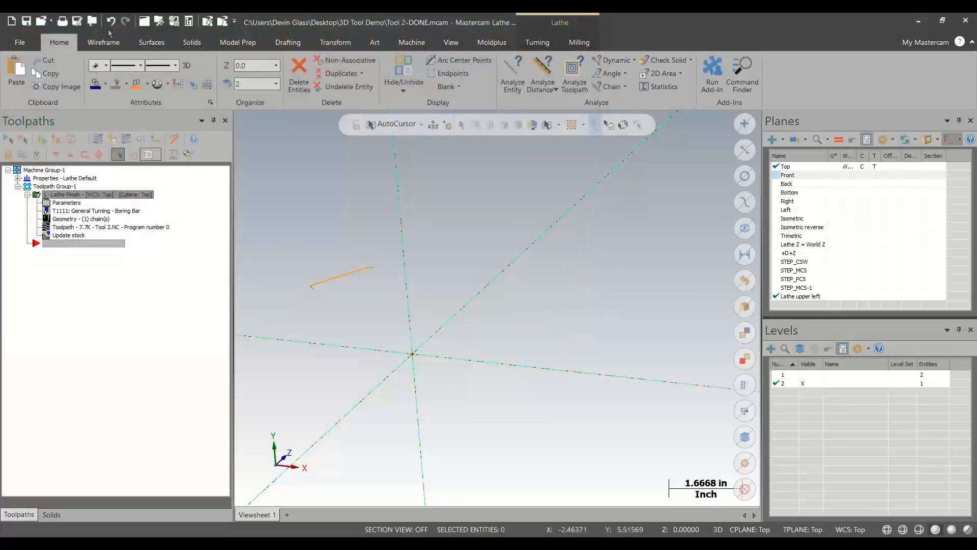
# Step: Open the part file Face Groover Demo Crash.mcam from the 3D Tool Demo folder
pyautogui.click(41, 21)
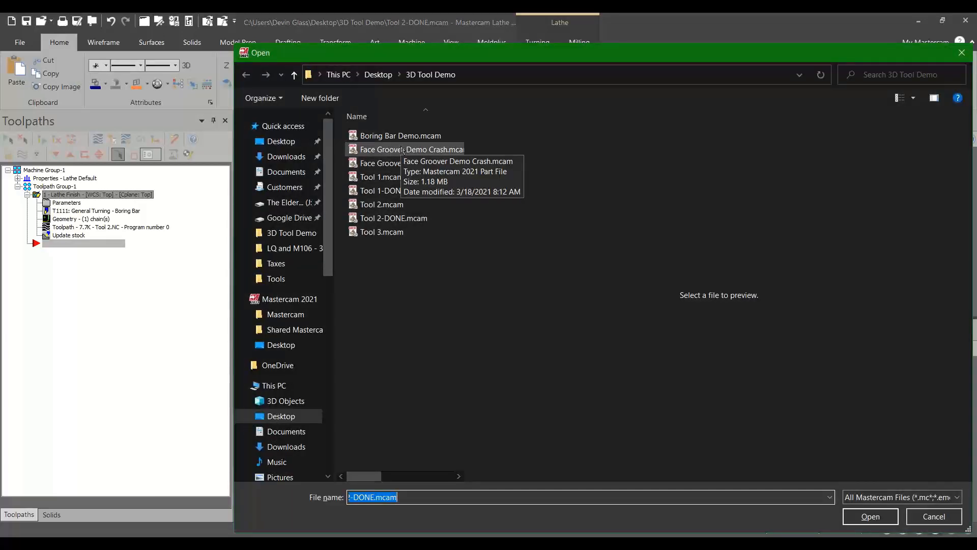
pyautogui.click(402, 150)
pyautogui.click(860, 510)
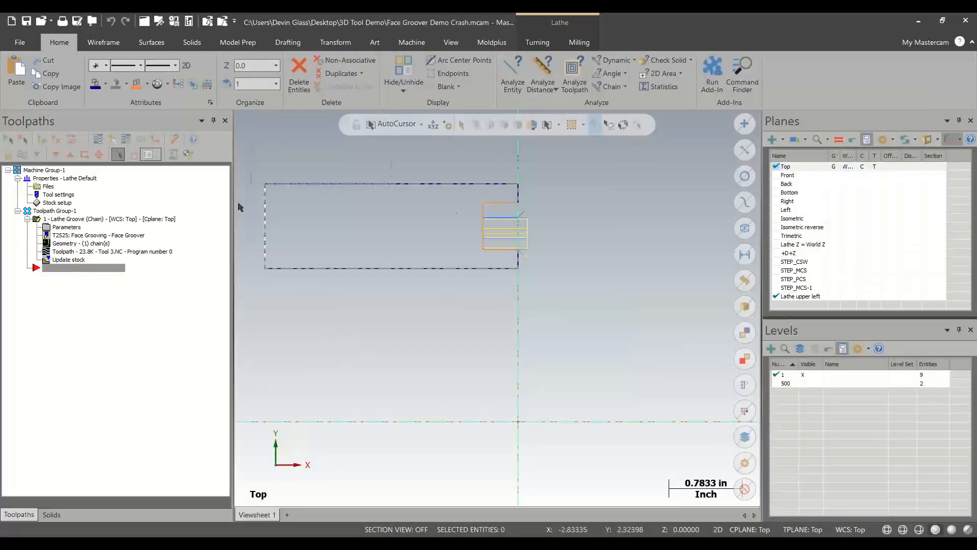
pyautogui.scroll(3, 539, 220)
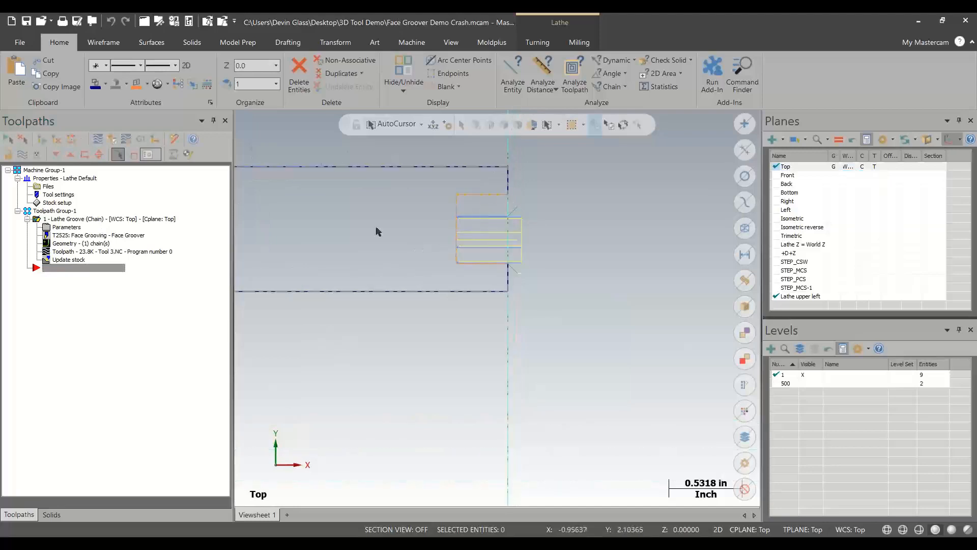
# Step: Assign tool T4444 OD GROOVE RIGHT - NARROW to the Lathe Groove operation and load the regenerated toolpath into Verify
pyautogui.click(70, 229)
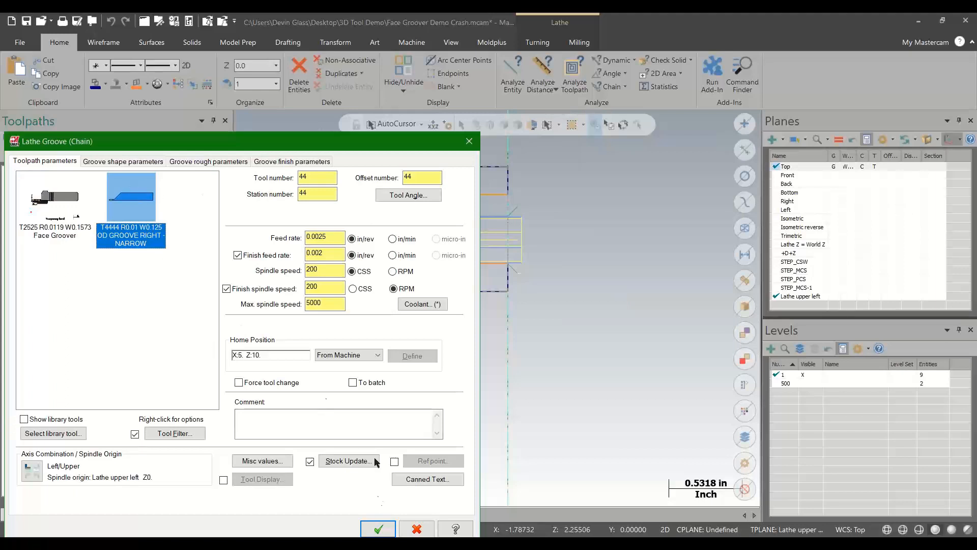
pyautogui.click(381, 527)
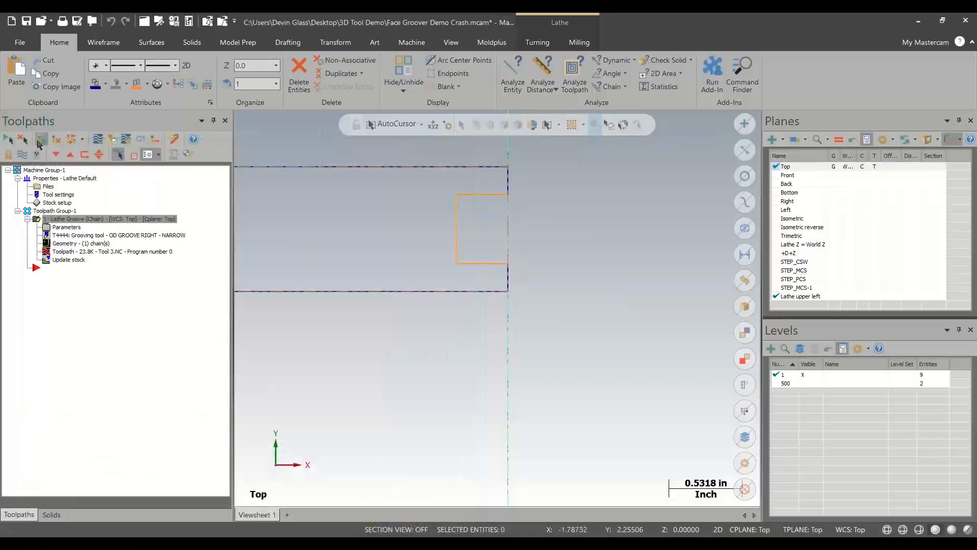
pyautogui.click(124, 138)
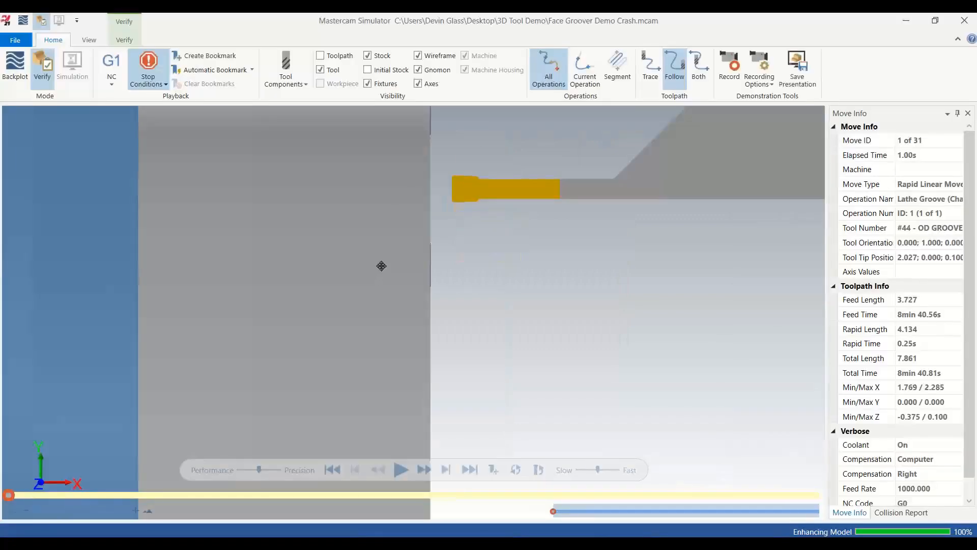
# Step: Play the groove simulation and examine the clearance between the straight tool holder and the face groove's walls
pyautogui.moveTo(382, 265)
pyautogui.mouseDown(button='middle')
pyautogui.moveTo(366, 255)
pyautogui.moveTo(382, 278)
pyautogui.mouseUp(button='middle')
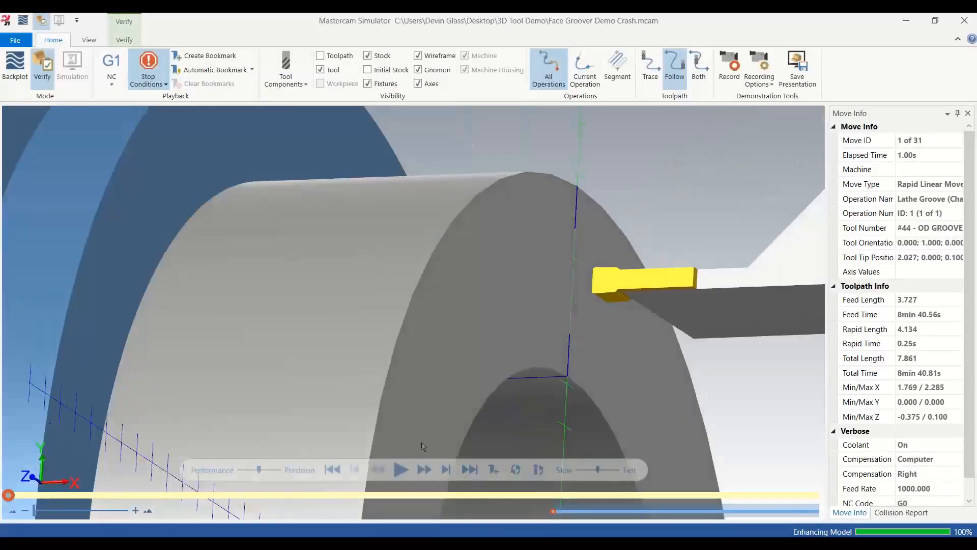
pyautogui.scroll(-4, 398, 304)
pyautogui.scroll(3, 490, 314)
pyautogui.scroll(3, 390, 255)
pyautogui.scroll(-2, 360, 187)
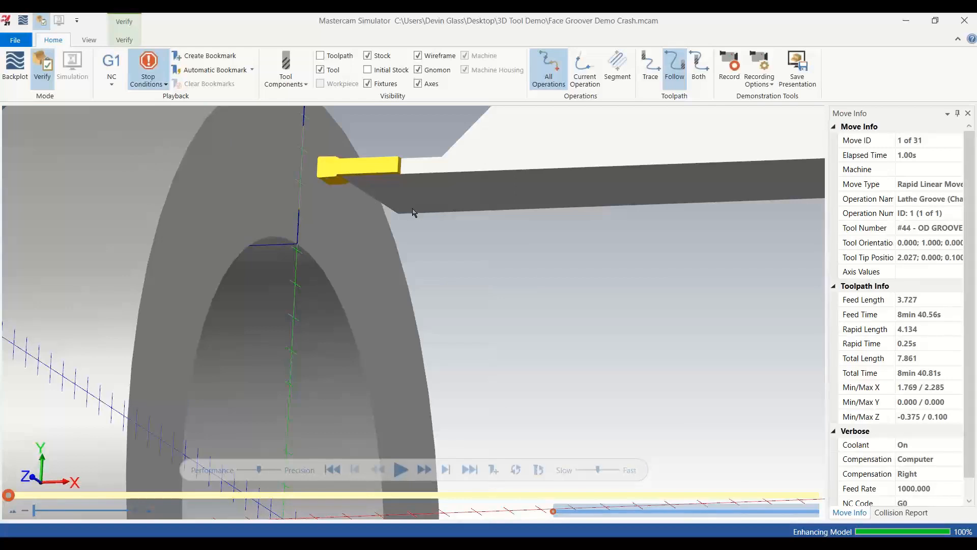
pyautogui.click(399, 474)
pyautogui.moveTo(334, 280); pyautogui.dragTo(371, 312, button='middle')
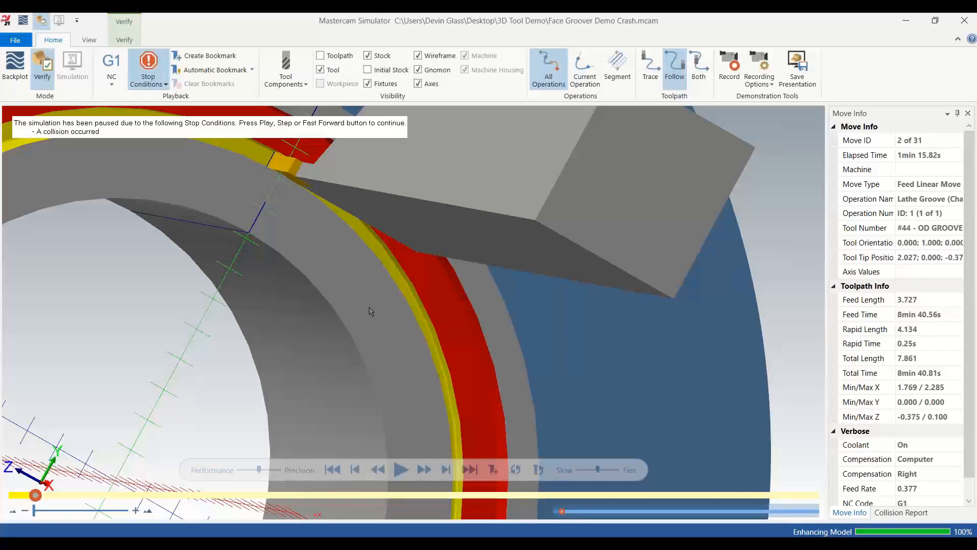
pyautogui.click(965, 20)
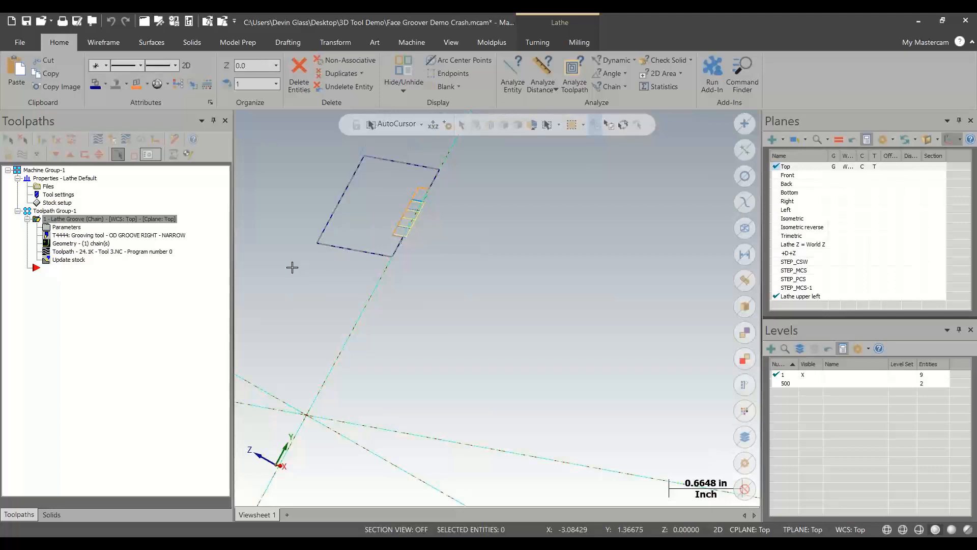
# Step: Open Tool 3.mcam, discarding the changes to Face Groover Demo Crash.mcam
pyautogui.click(40, 20)
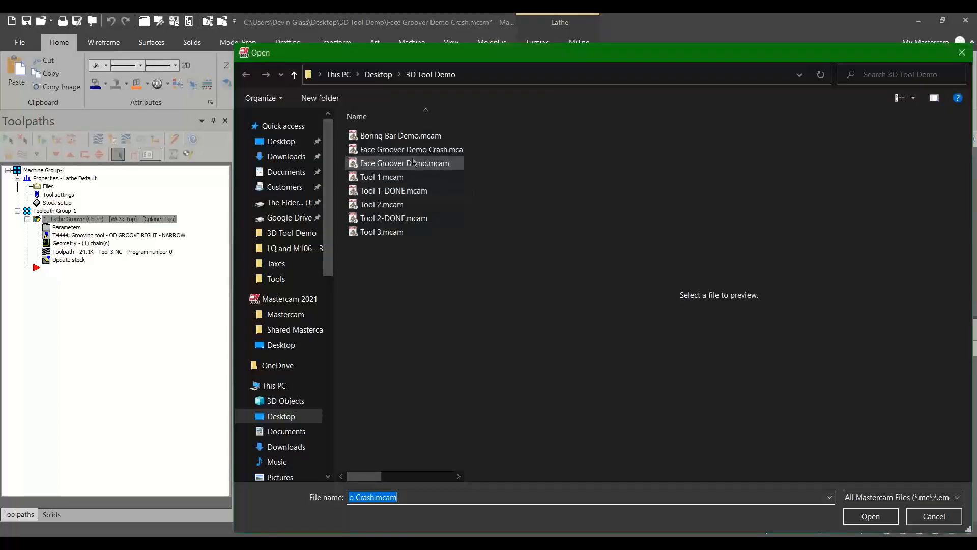
pyautogui.click(396, 234)
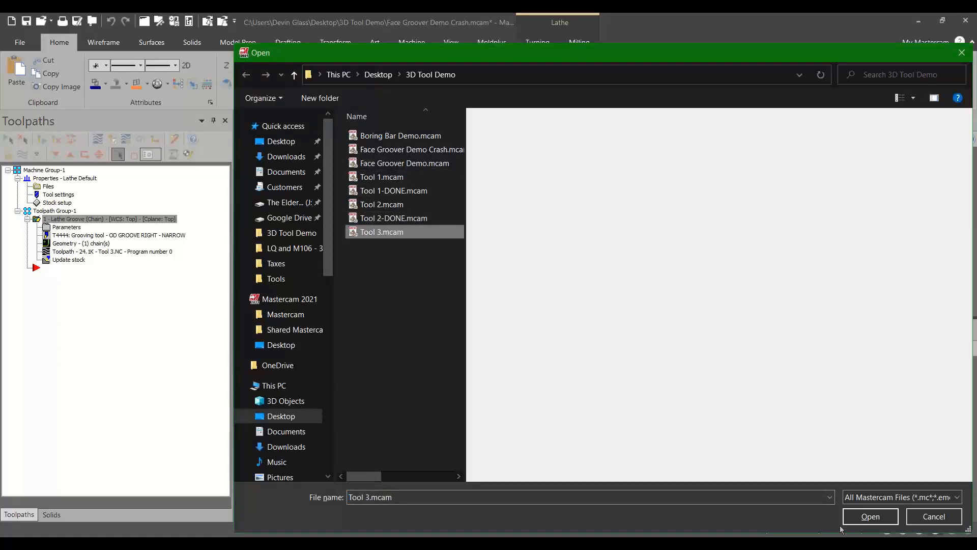
pyautogui.click(868, 516)
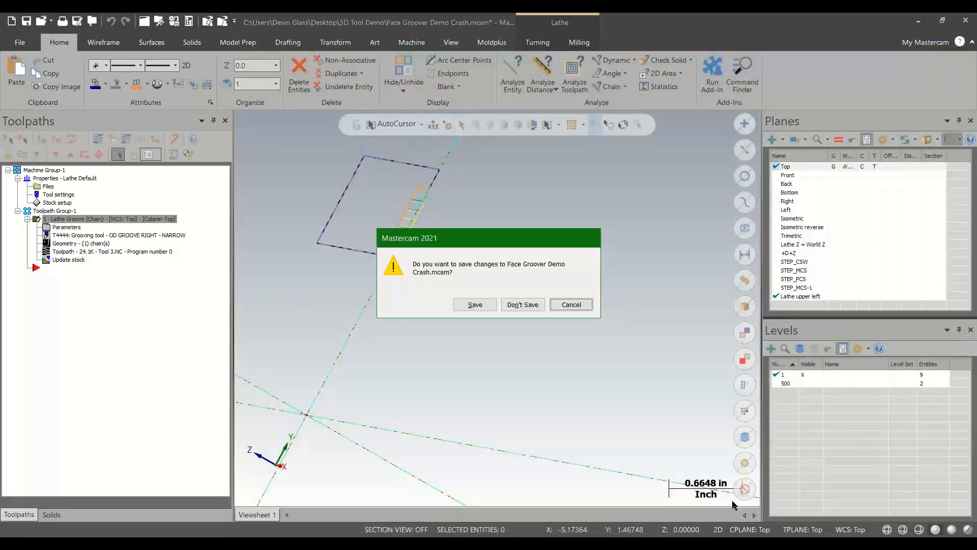
pyautogui.click(527, 304)
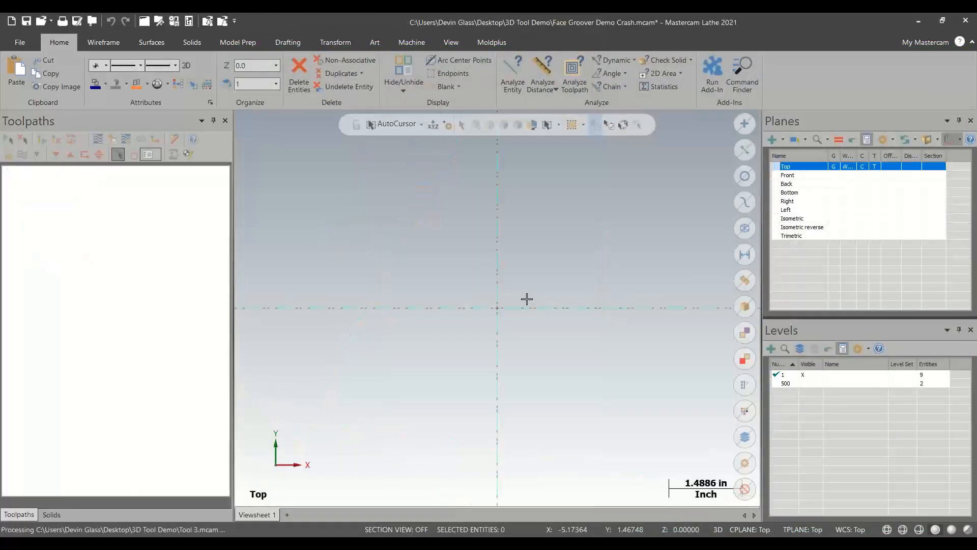
pyautogui.scroll(2, 589, 301)
pyautogui.scroll(-1, 550, 315)
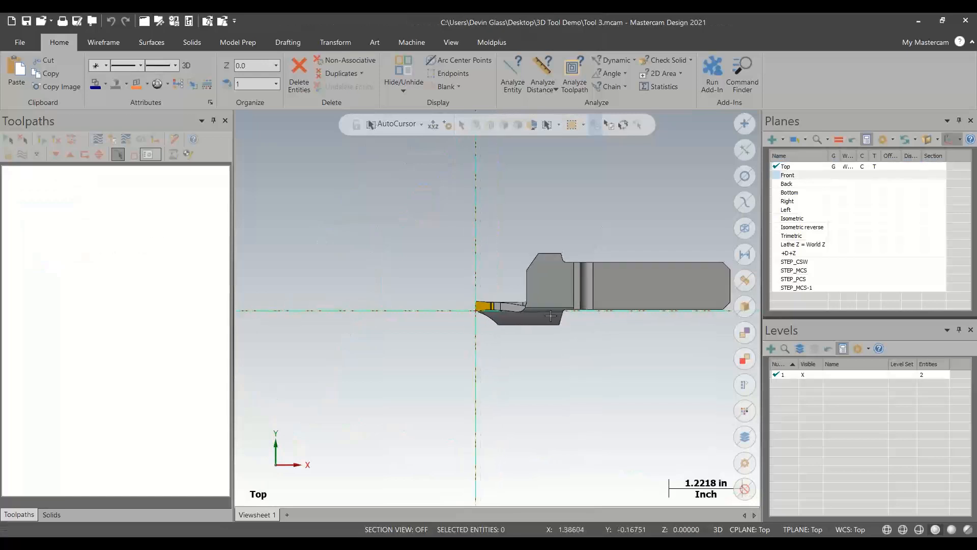
pyautogui.scroll(-1, 551, 316)
pyautogui.scroll(4, 611, 295)
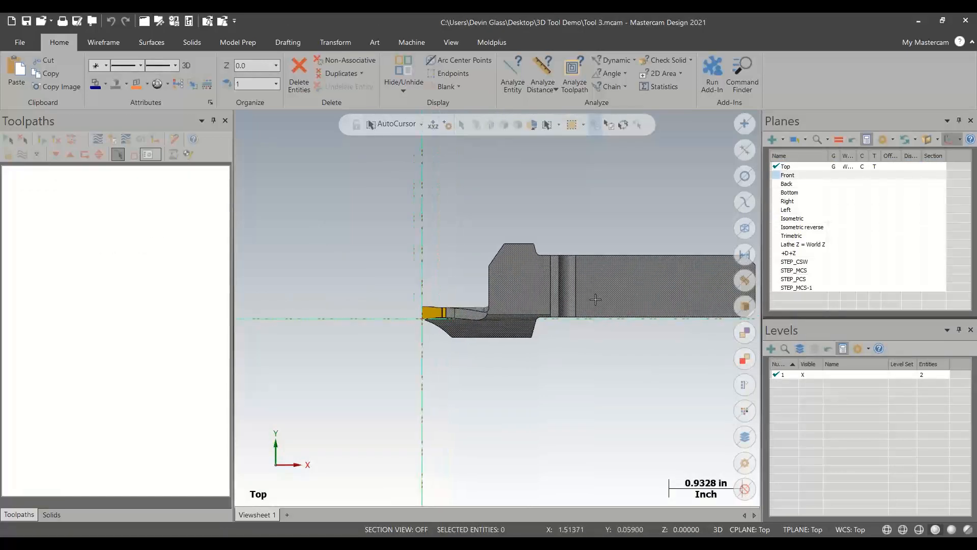
# Step: Look over the face groover's insert and holder solids and add the default lathe machine to the file
pyautogui.scroll(1, 595, 299)
pyautogui.scroll(-2, 459, 356)
pyautogui.moveTo(432, 365); pyautogui.dragTo(436, 281, button='middle')
pyautogui.scroll(4, 461, 337)
pyautogui.scroll(2, 449, 341)
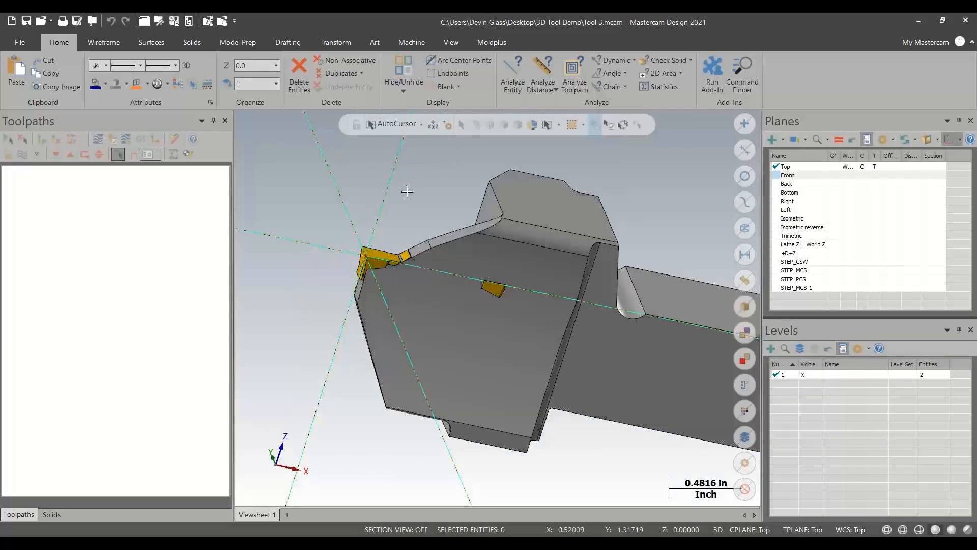
pyautogui.moveTo(531, 168); pyautogui.dragTo(525, 174, button='middle')
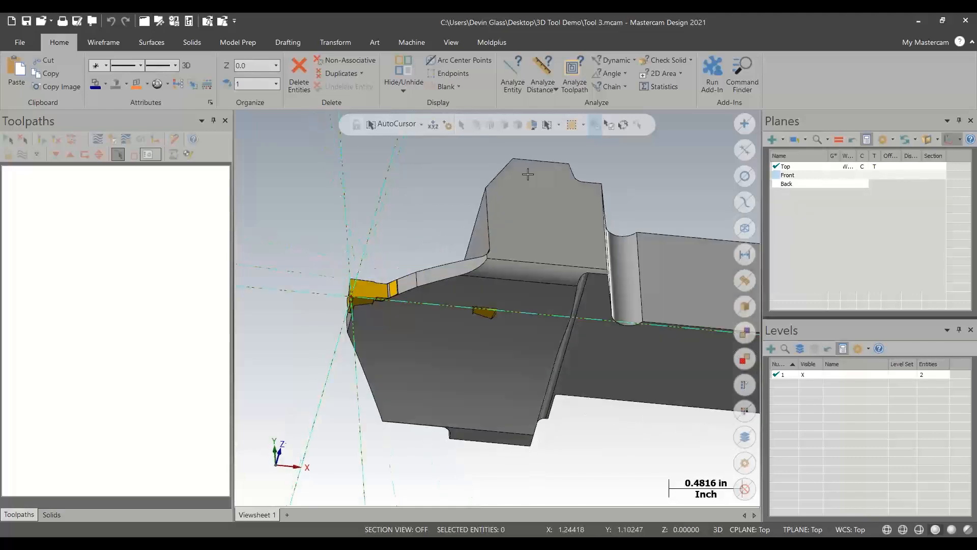
pyautogui.click(411, 42)
pyautogui.click(17, 76)
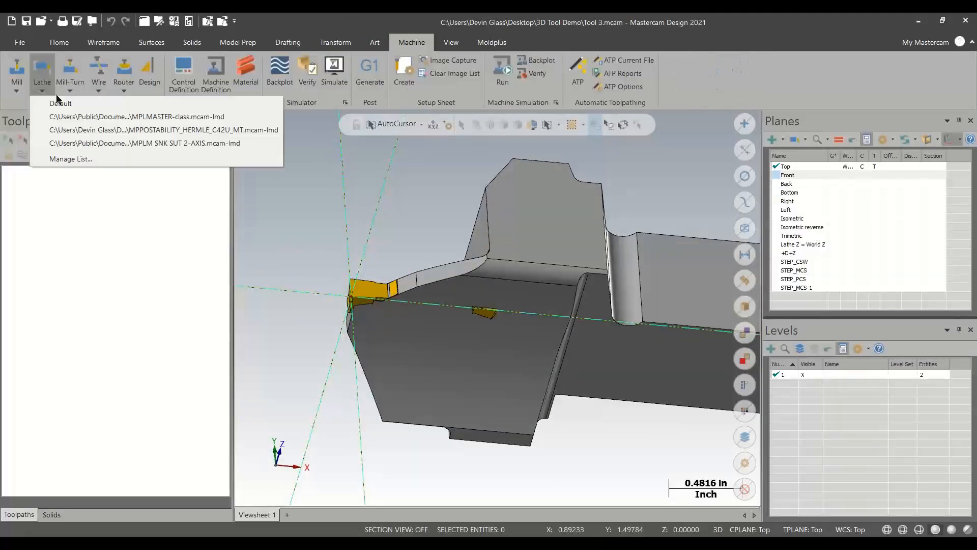
pyautogui.click(65, 107)
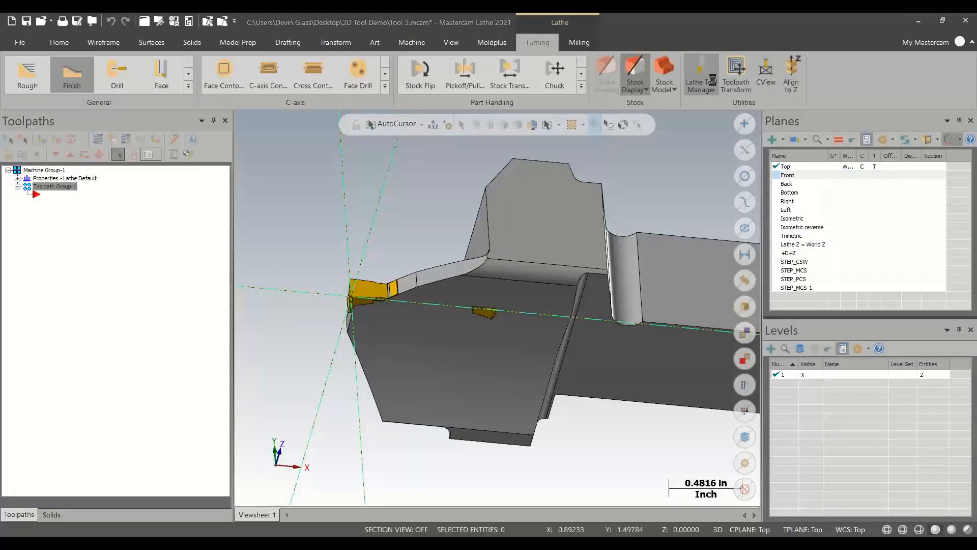
# Step: Create a new 3D lathe tool, name it Face Groover, and set its tool number
pyautogui.click(701, 71)
pyautogui.rightClick(286, 137)
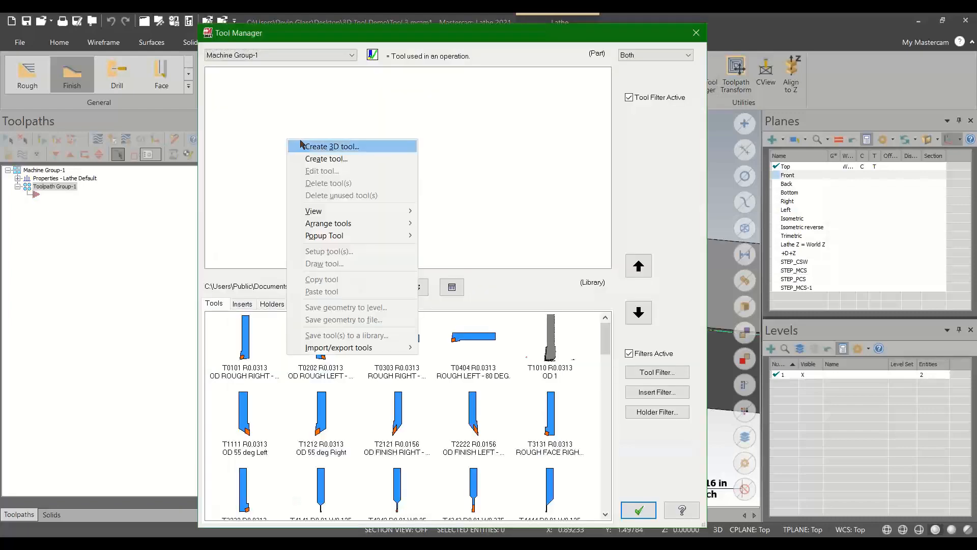
pyautogui.click(301, 141)
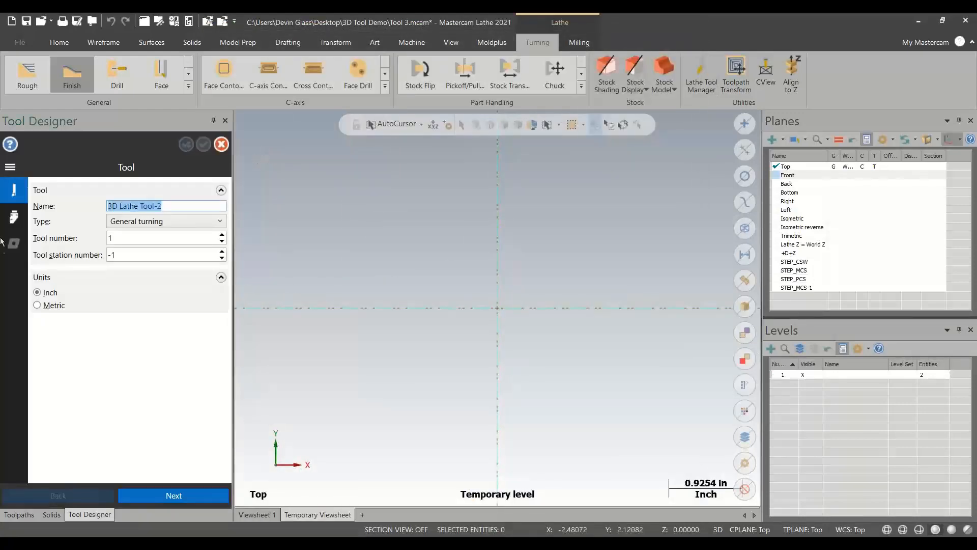
pyautogui.write('Face Groover')
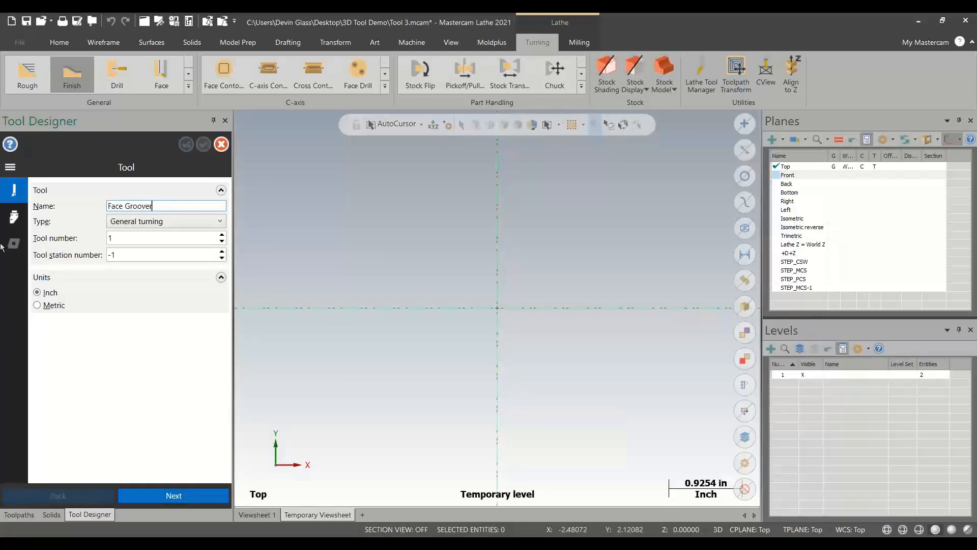
pyautogui.doubleClick(113, 240)
# Step: Assign the NOCUT solid as the holder model and optimize it
pyautogui.click(14, 217)
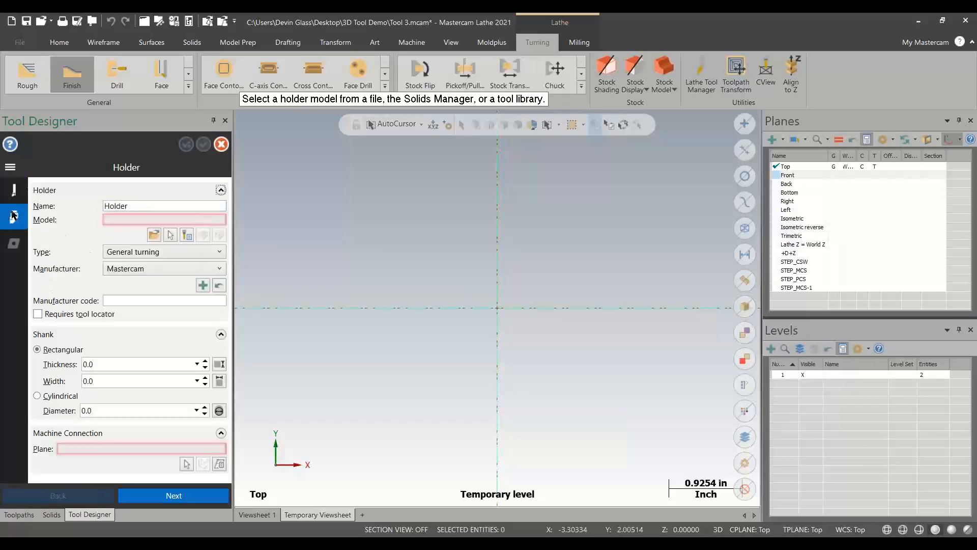
pyautogui.click(170, 237)
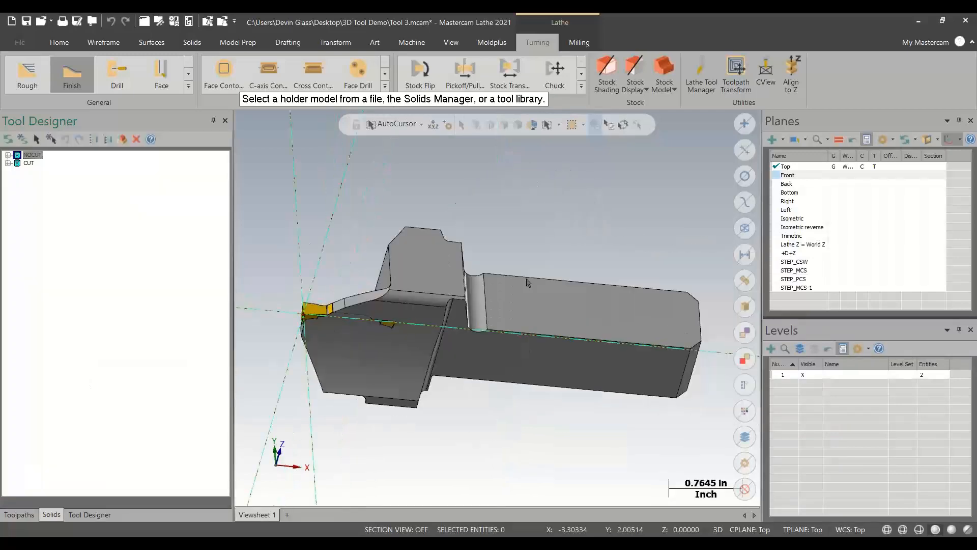
pyautogui.click(458, 152)
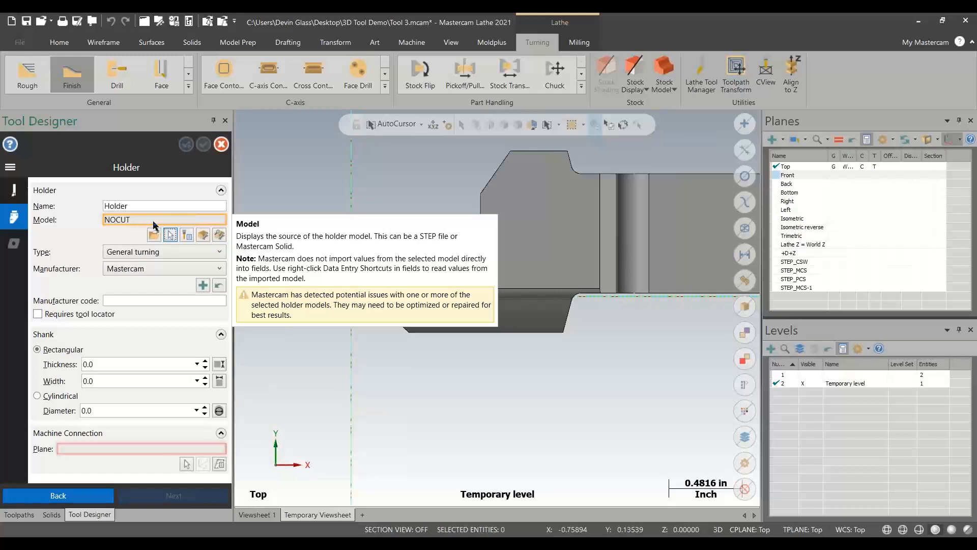
pyautogui.click(201, 235)
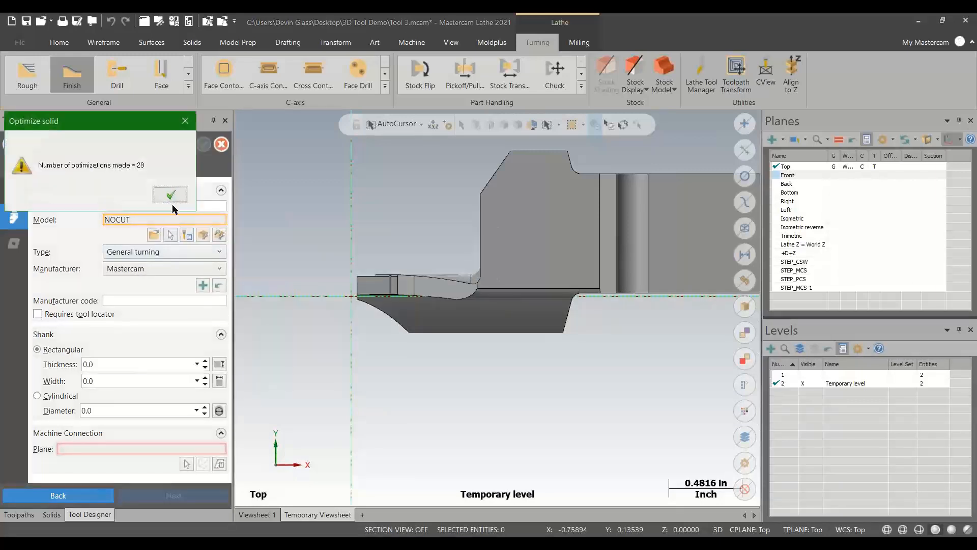
pyautogui.click(170, 194)
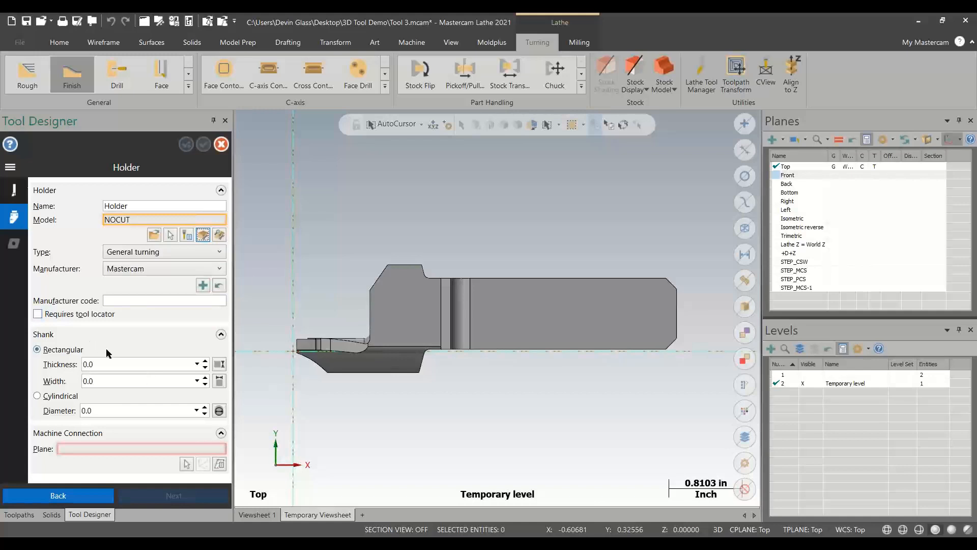
# Step: Set the rectangular shank's thickness and width to 0.78445 each by picking edges on the holder model
pyautogui.click(219, 365)
pyautogui.moveTo(478, 342); pyautogui.dragTo(497, 285, button='middle')
pyautogui.click(670, 346)
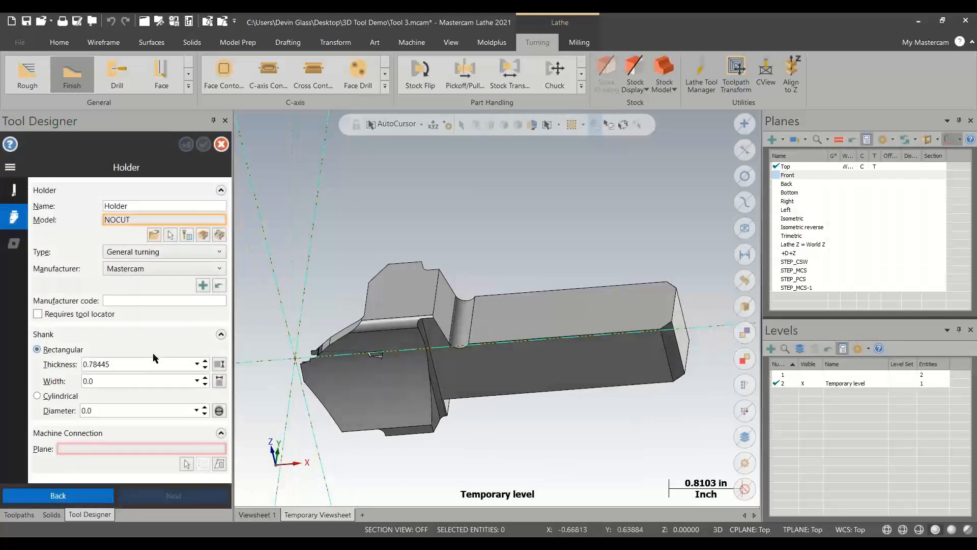
pyautogui.click(220, 381)
pyautogui.click(473, 319)
# Step: Define the holder's machine connection plane from the flat end face of the shank
pyautogui.click(186, 463)
pyautogui.moveTo(582, 385); pyautogui.dragTo(650, 316, button='middle')
pyautogui.click(639, 305)
pyautogui.click(614, 315)
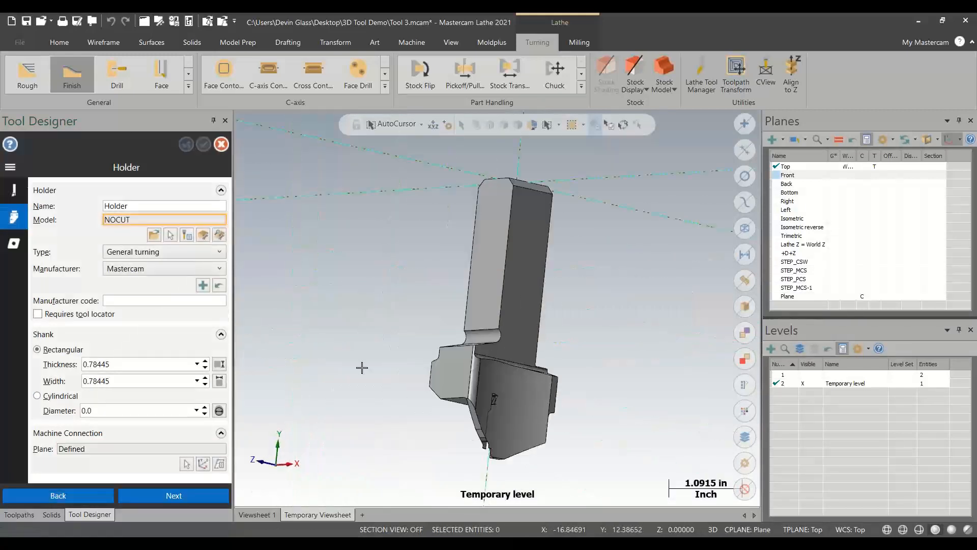
# Step: Add an insert to the tool, using the CUT solid as its model and Grooving and parting as its type
pyautogui.click(14, 243)
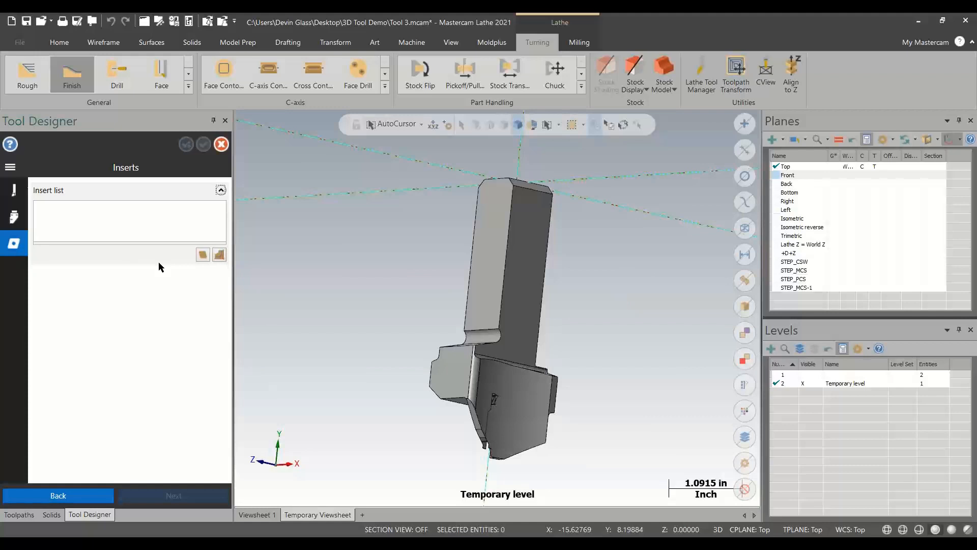
pyautogui.click(201, 254)
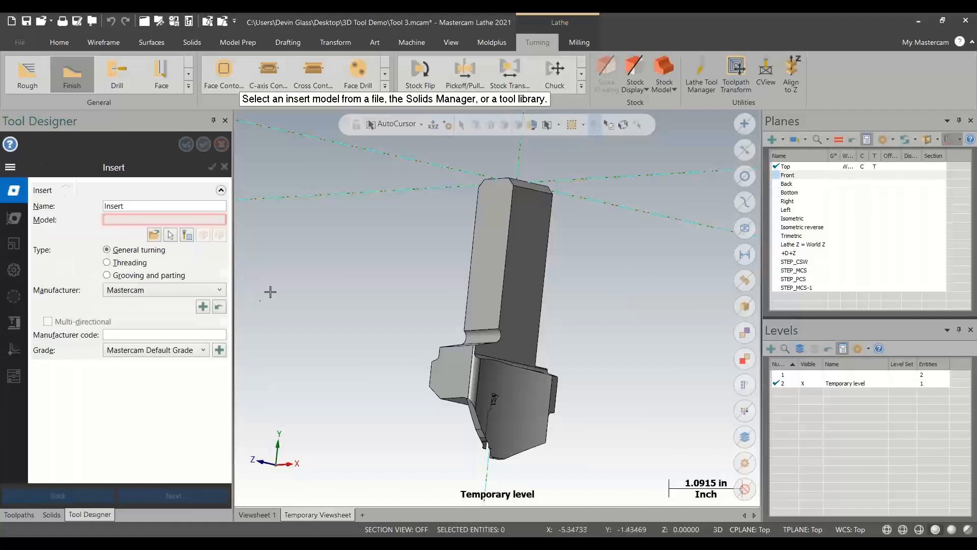
pyautogui.click(171, 236)
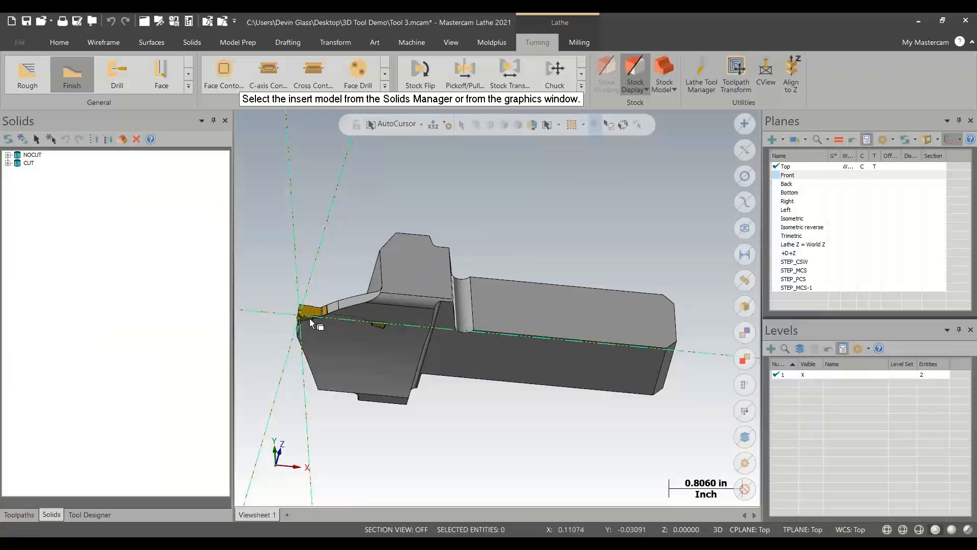
pyautogui.click(298, 322)
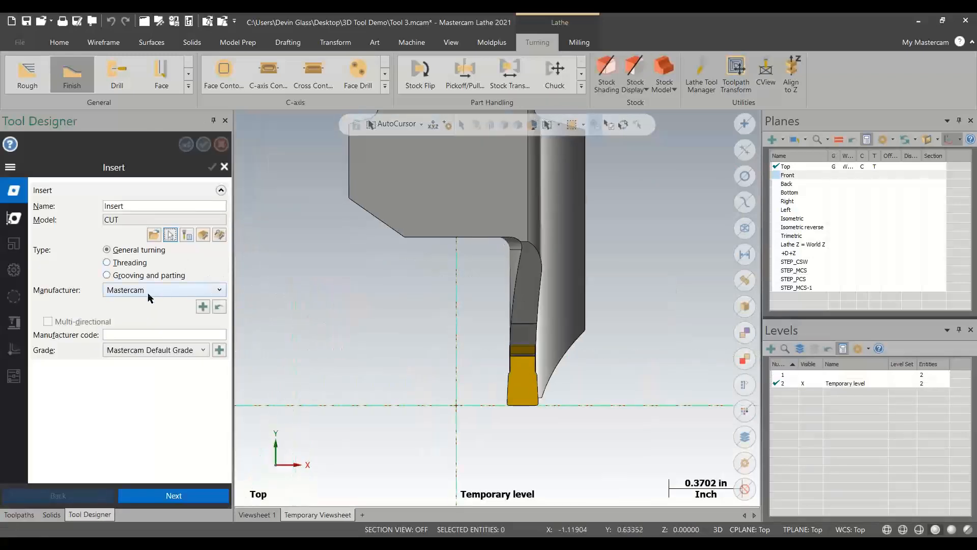
pyautogui.click(141, 278)
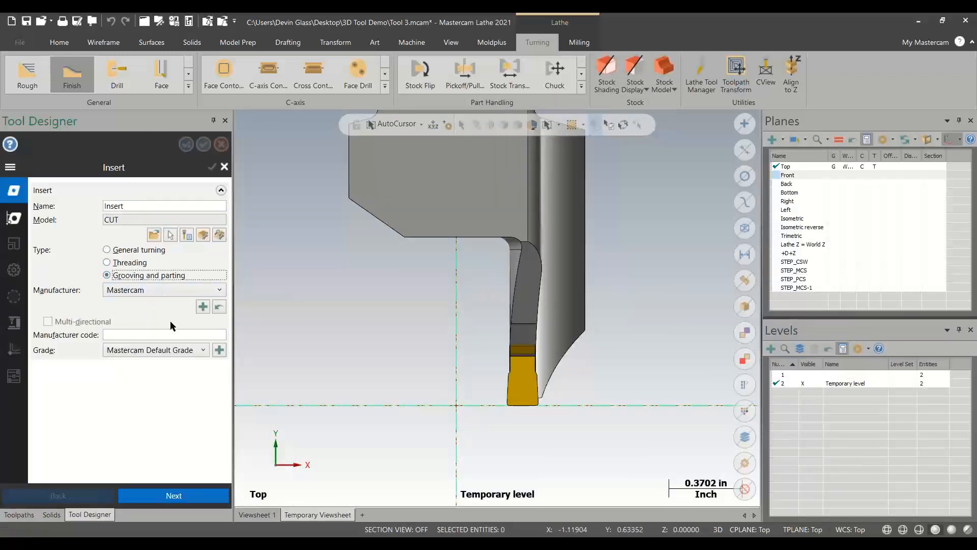
# Step: Take the insert's corner radius in the cutting definition from the small rounded corner at its front edge
pyautogui.click(14, 218)
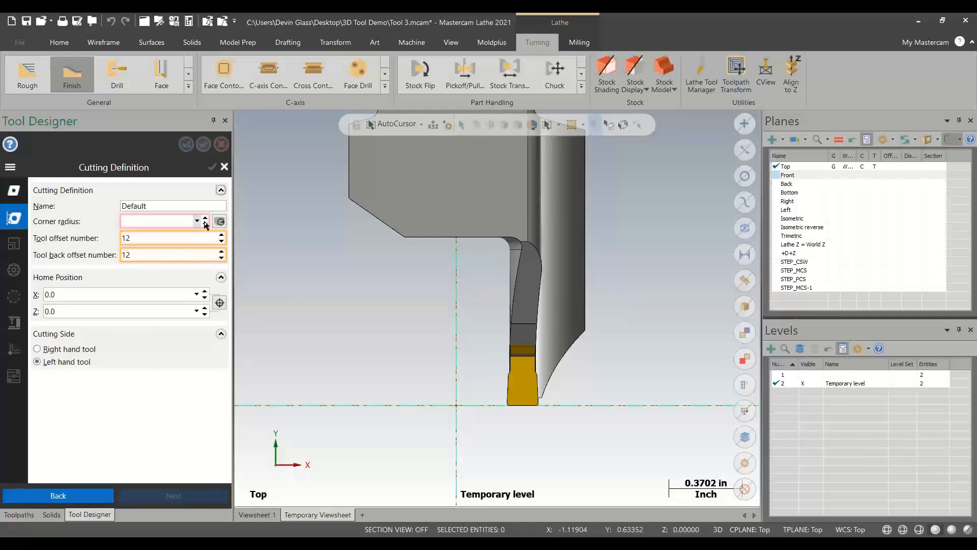
pyautogui.click(220, 221)
pyautogui.scroll(4, 521, 421)
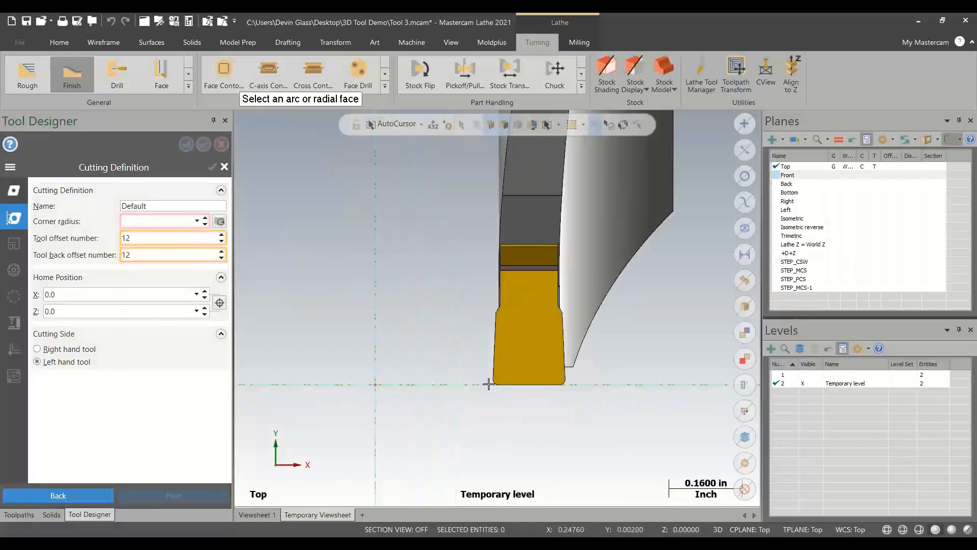
pyautogui.scroll(3, 488, 384)
pyautogui.moveTo(488, 383)
pyautogui.mouseDown(button='middle')
pyautogui.moveTo(522, 374)
pyautogui.moveTo(492, 384)
pyautogui.mouseUp(button='middle')
pyautogui.scroll(1, 493, 383)
pyautogui.scroll(4, 493, 384)
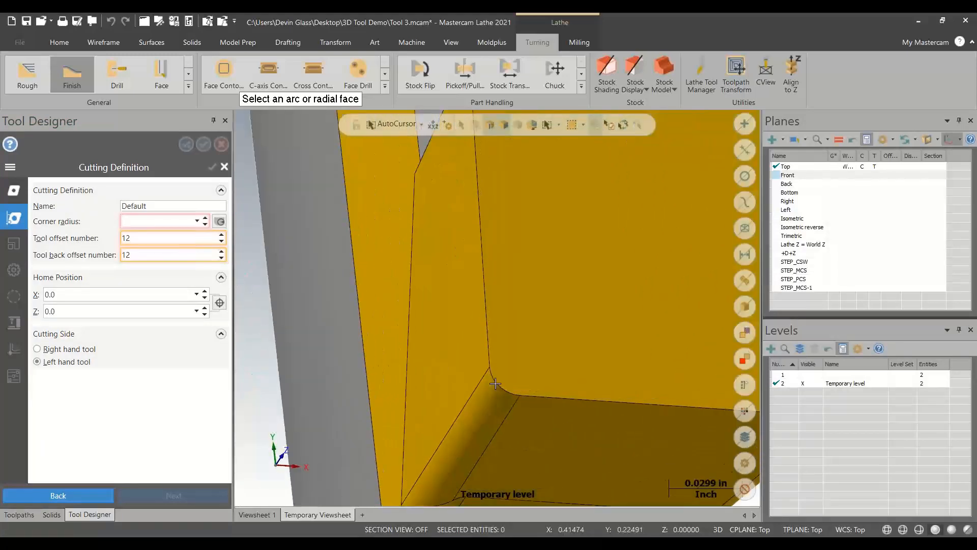
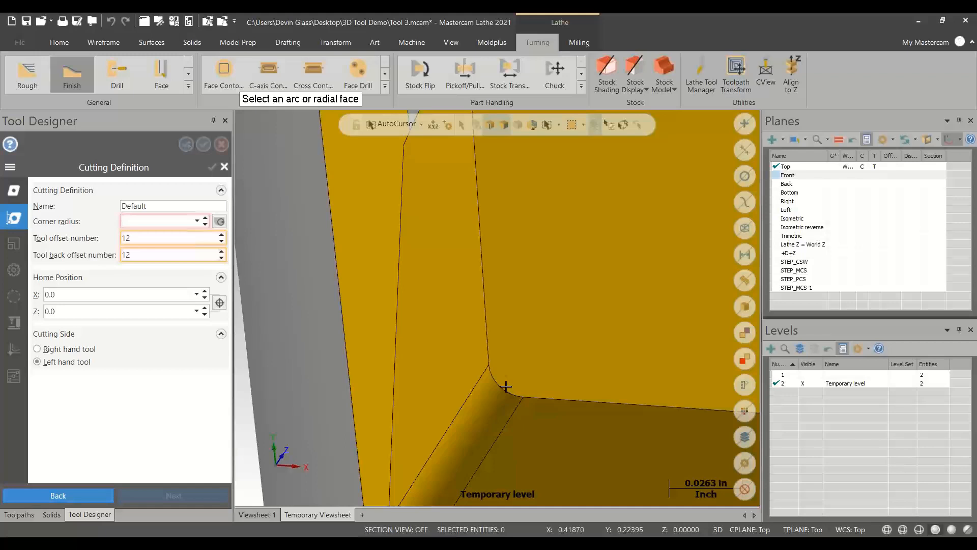
pyautogui.click(506, 386)
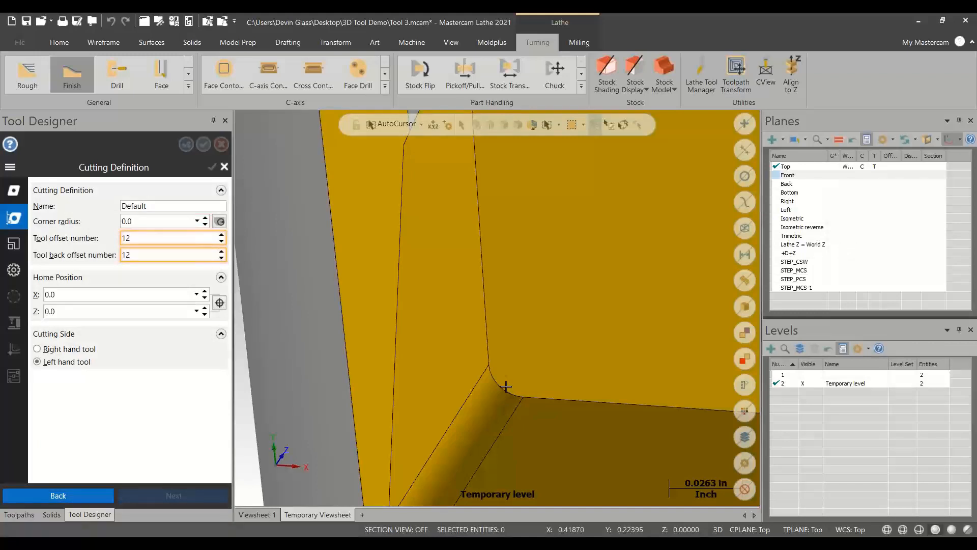
# Step: Confirm 12 as the tool's offset numbers and set the cutting side to Right hand tool
pyautogui.doubleClick(147, 255)
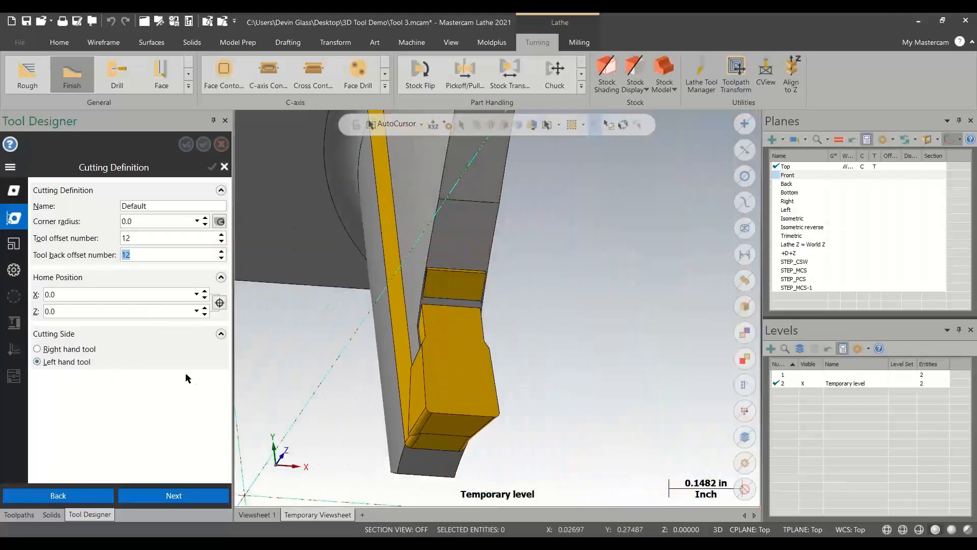
pyautogui.click(95, 349)
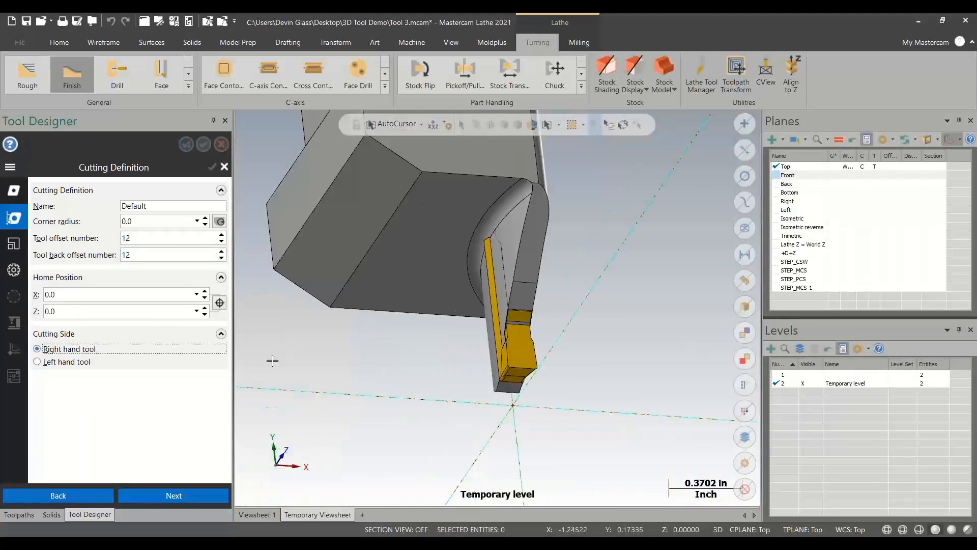
pyautogui.click(17, 251)
# Step: Define the insert's cutting plane in the setup from a long flat face of the holder's shank
pyautogui.click(18, 275)
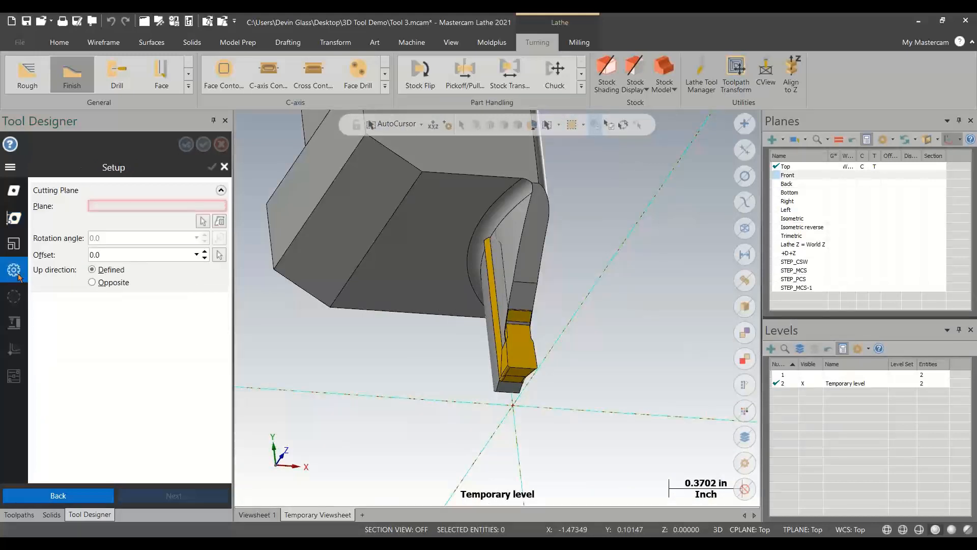
pyautogui.scroll(-5, 501, 452)
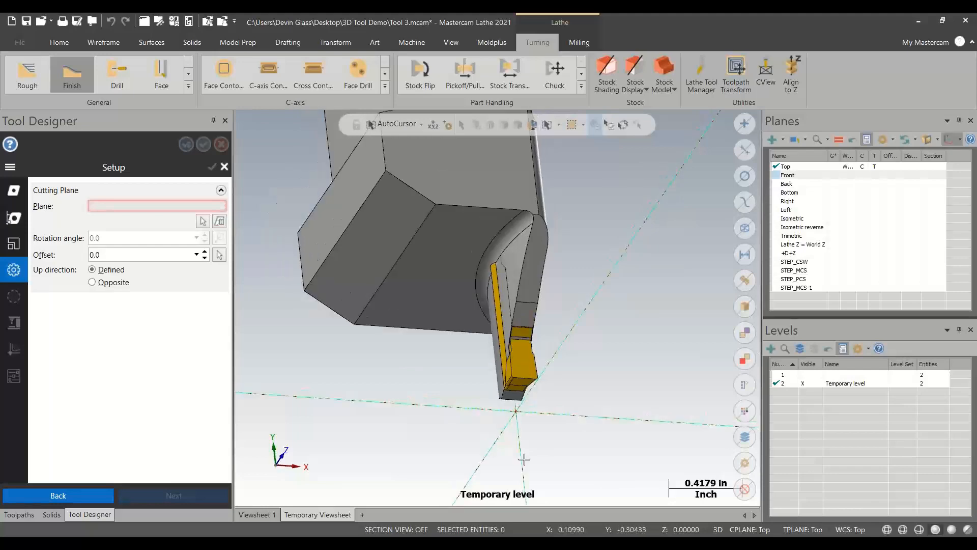
pyautogui.click(206, 224)
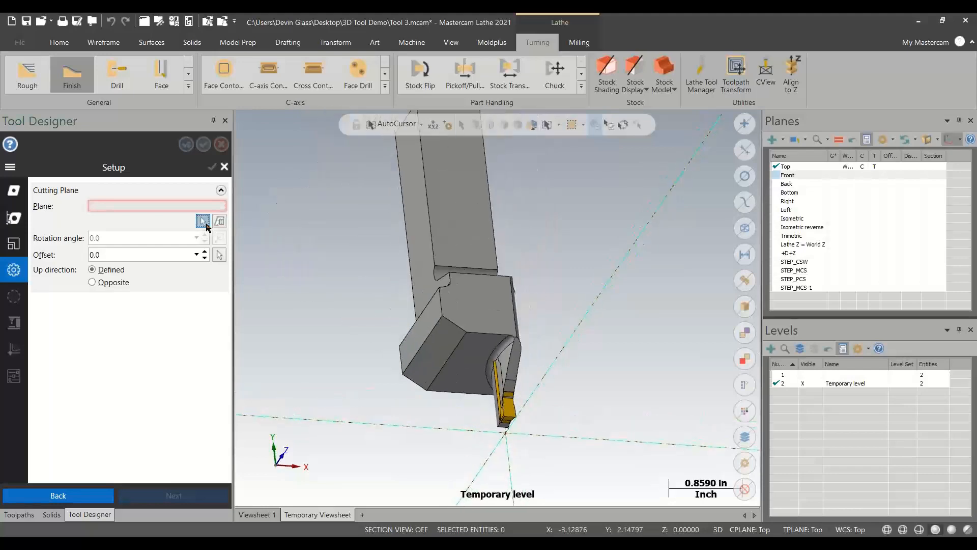
pyautogui.moveTo(381, 214); pyautogui.dragTo(361, 229, button='middle')
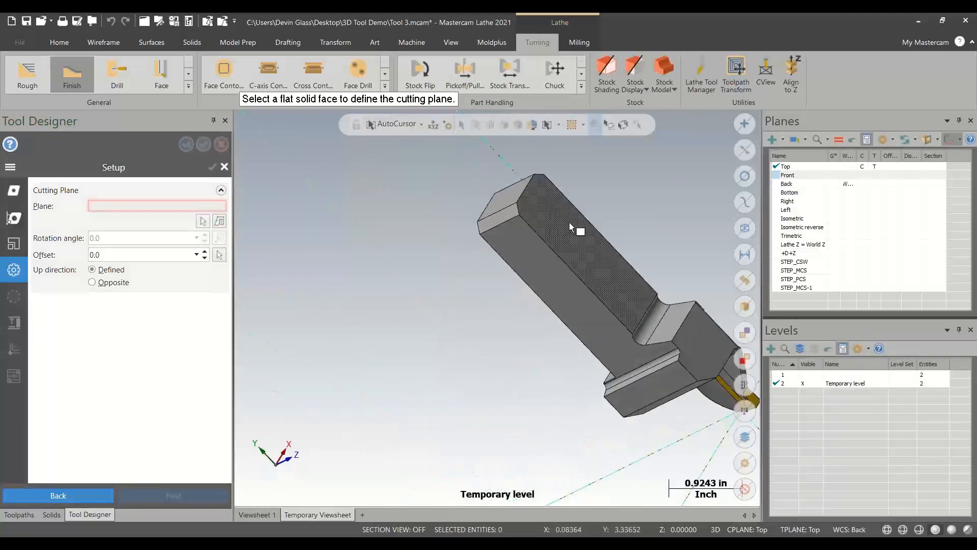
pyautogui.click(568, 221)
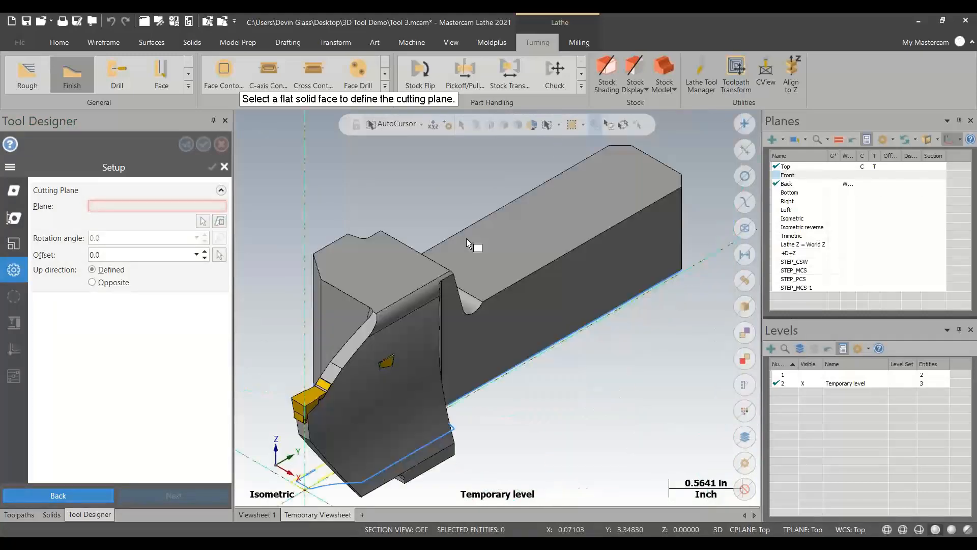
pyautogui.scroll(1, 400, 412)
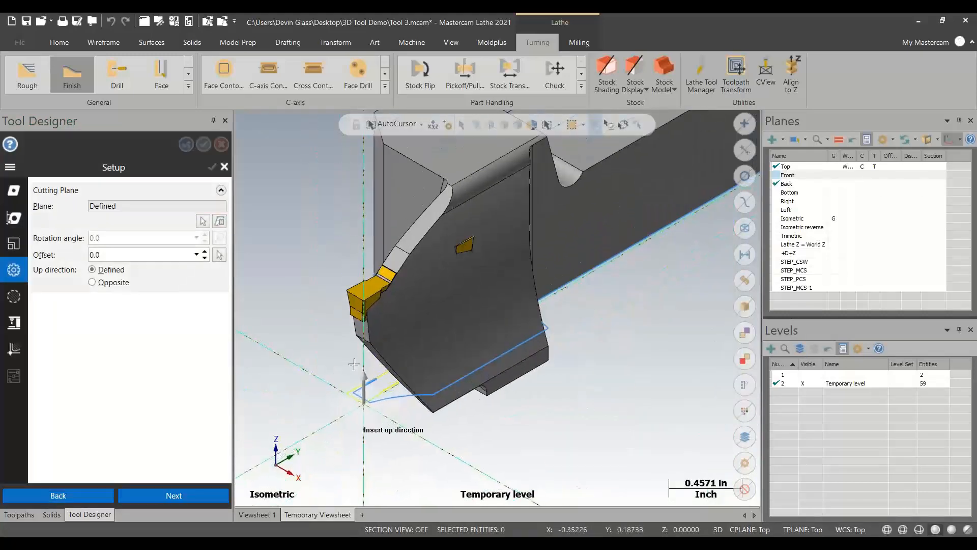
# Step: Offset the cutting plane by 0.7874, picking a point on the insert's top cutting edge
pyautogui.click(218, 254)
pyautogui.scroll(1, 322, 306)
pyautogui.scroll(4, 348, 304)
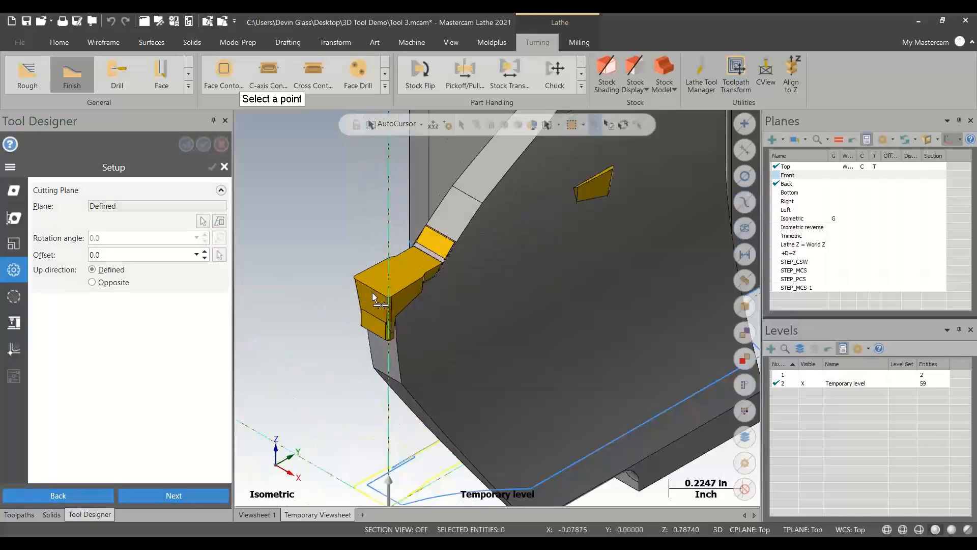
pyautogui.click(371, 287)
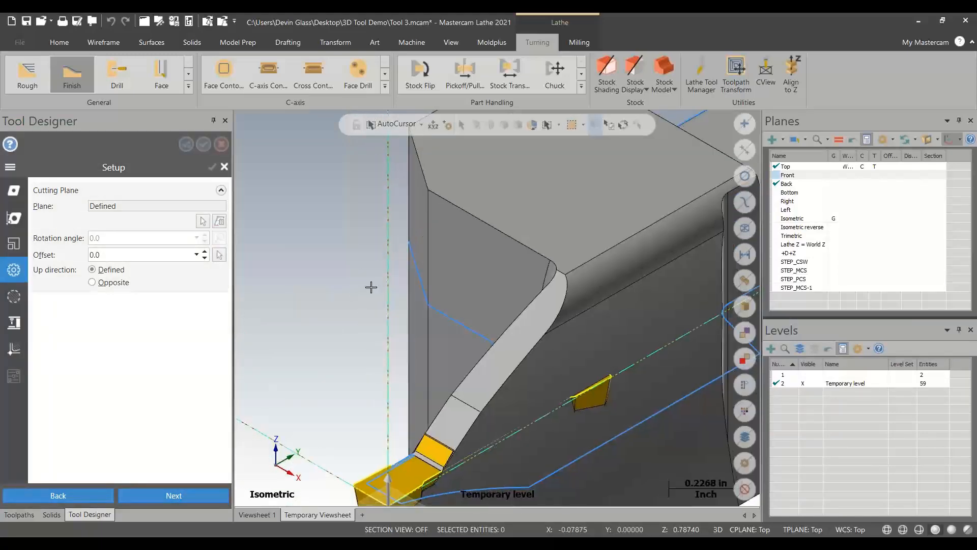
pyautogui.scroll(9, 331, 364)
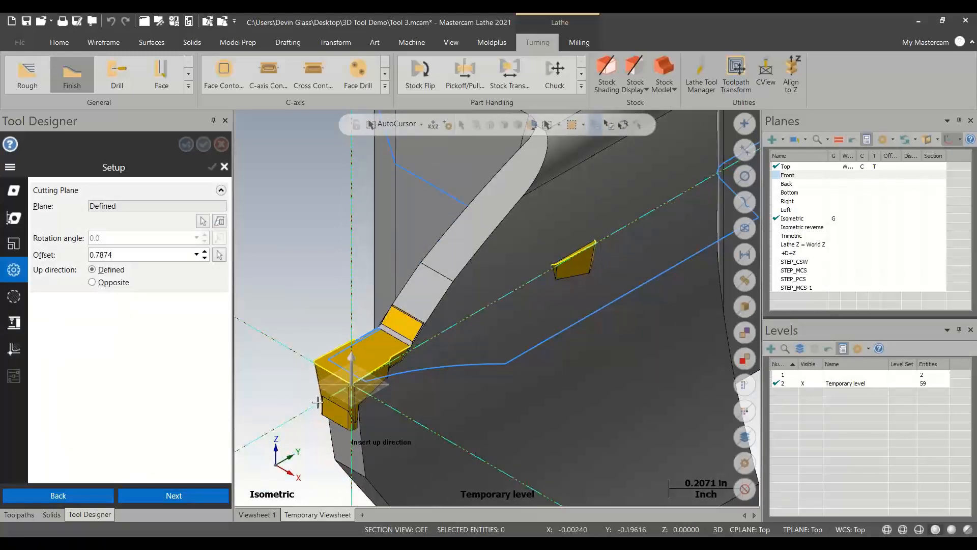
# Step: Set the cutting definition's corner radius to 0.01183 from the rounded arc at the insert's outer front corner
pyautogui.scroll(15, 331, 364)
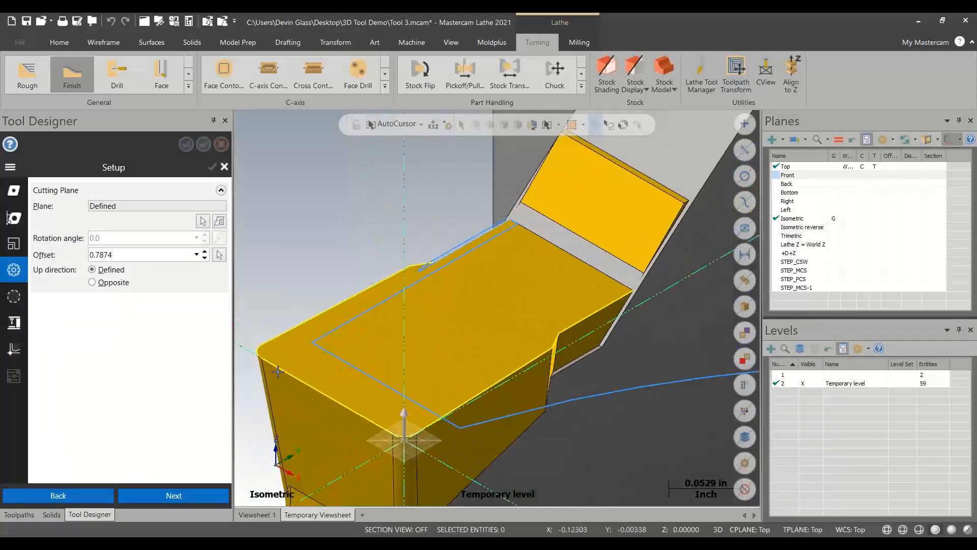
pyautogui.scroll(4, 270, 346)
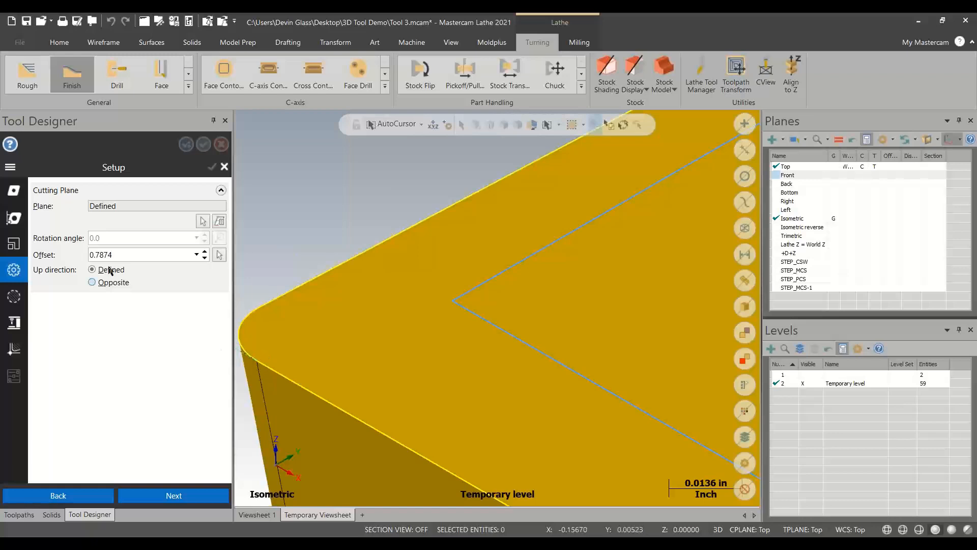
pyautogui.click(4, 218)
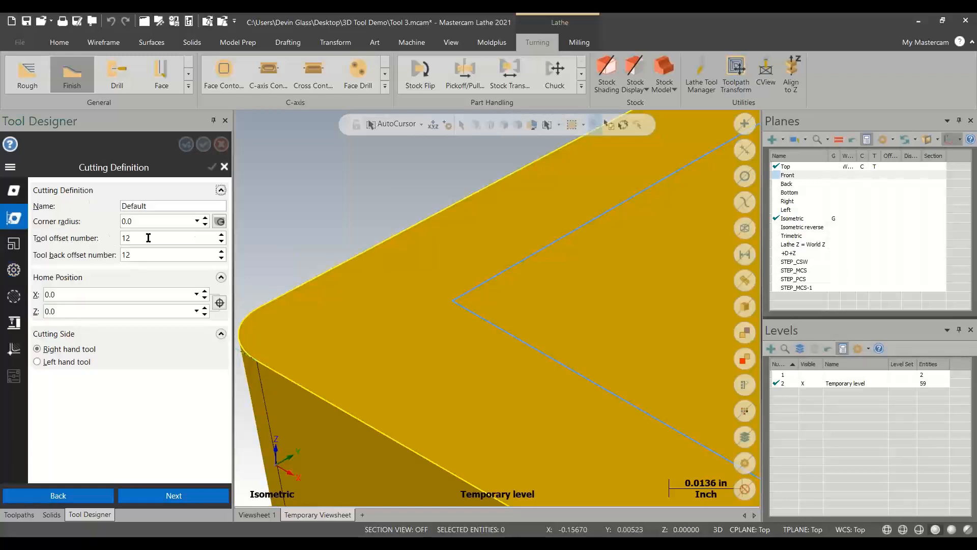
pyautogui.click(220, 221)
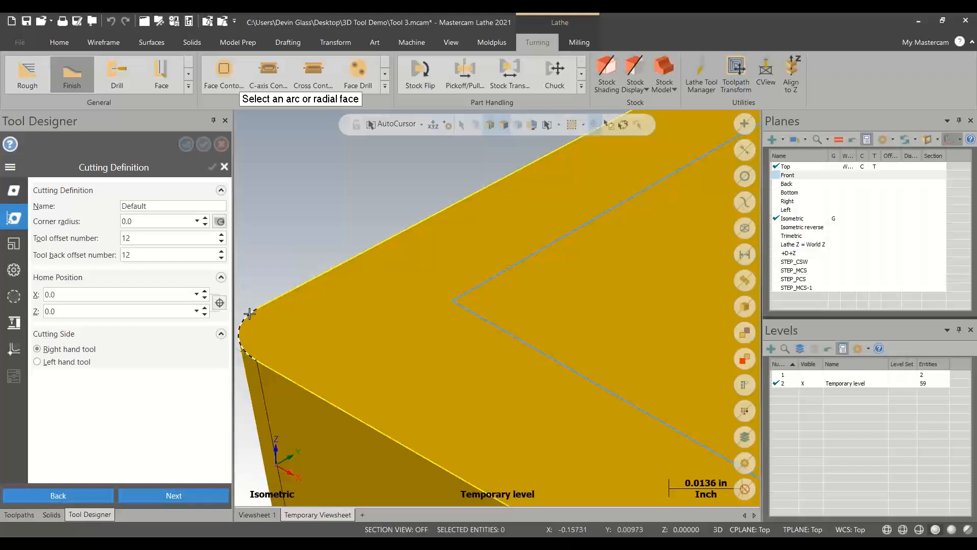
pyautogui.click(250, 313)
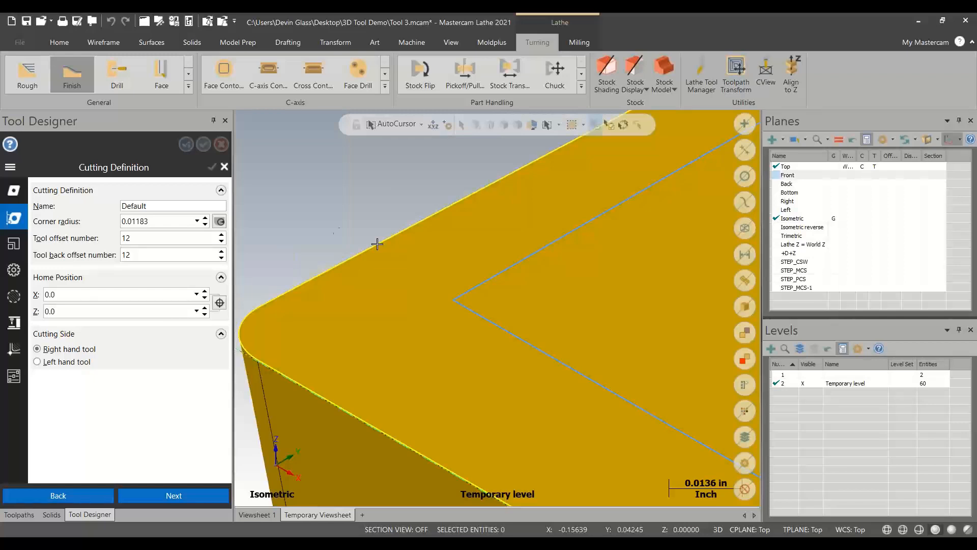
# Step: Examine the generated tool boundary around the insert and holder, checking it from the top and at an angle
pyautogui.click(15, 295)
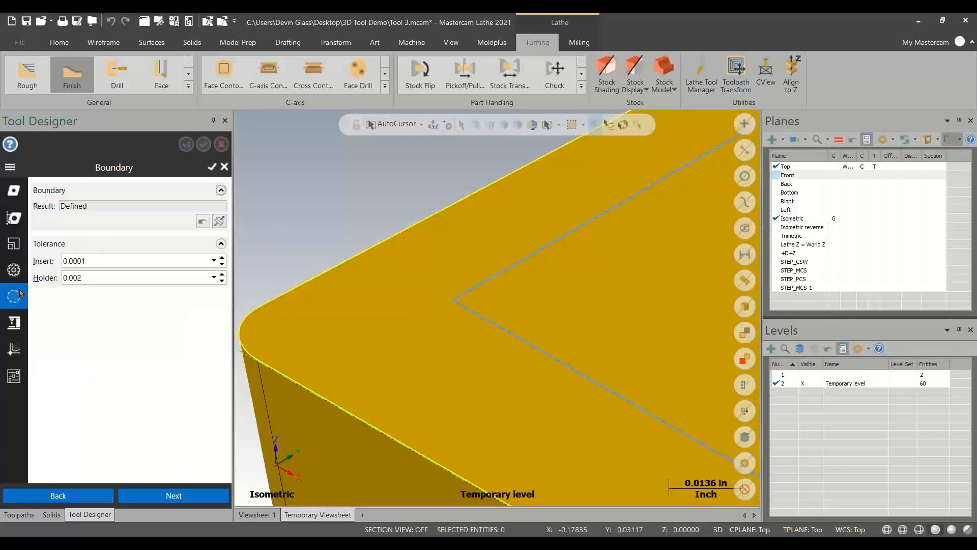
pyautogui.scroll(-6, 412, 252)
pyautogui.scroll(-3, 407, 332)
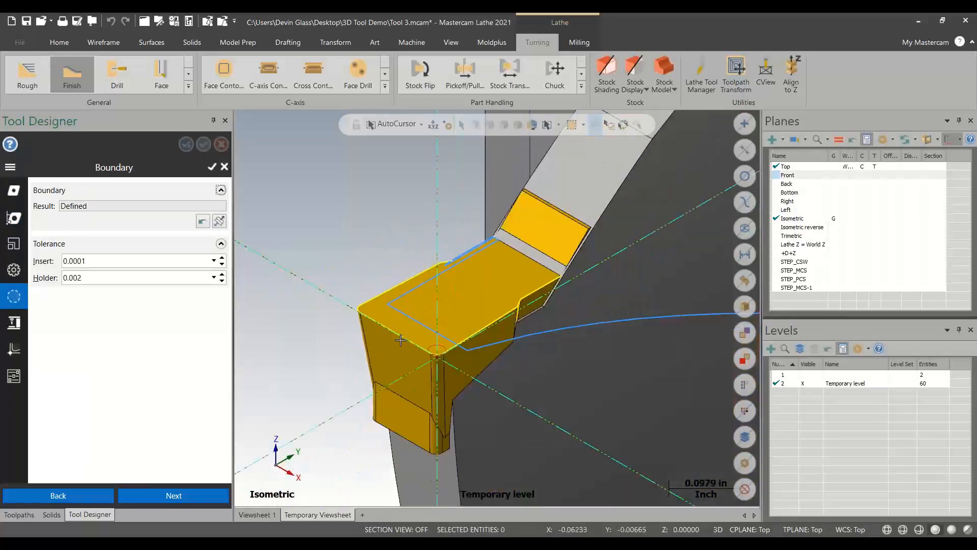
pyautogui.scroll(-1, 401, 340)
pyautogui.scroll(-4, 400, 340)
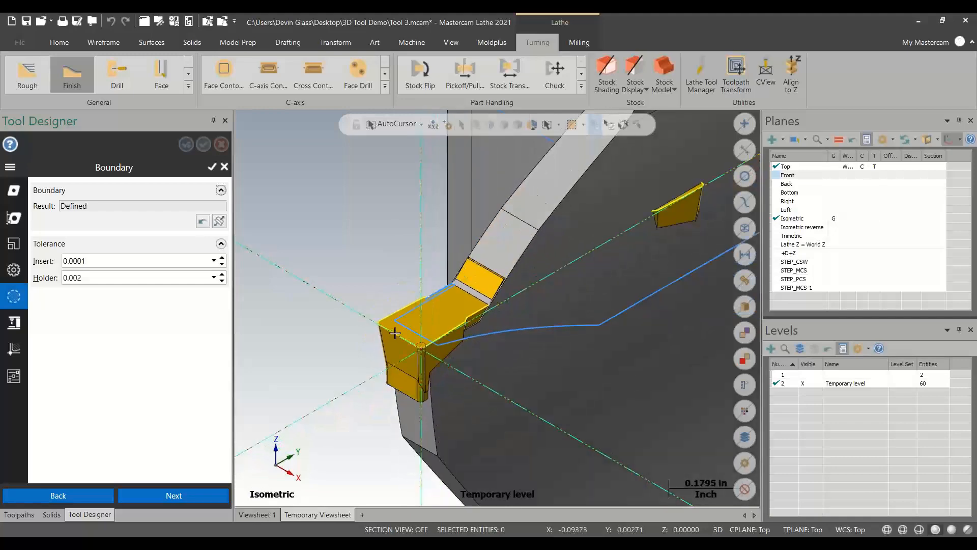
pyautogui.rightClick(669, 303)
pyautogui.click(688, 372)
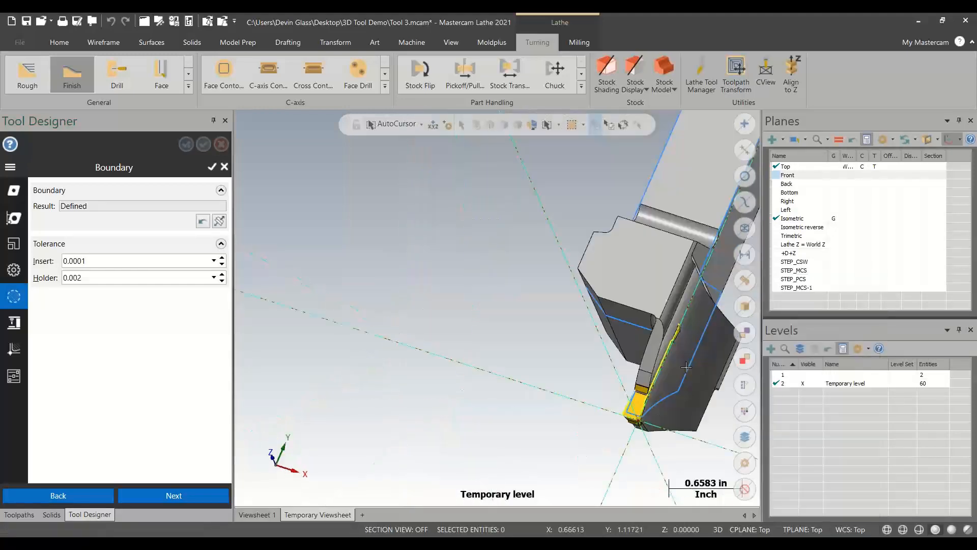
pyautogui.scroll(3, 614, 361)
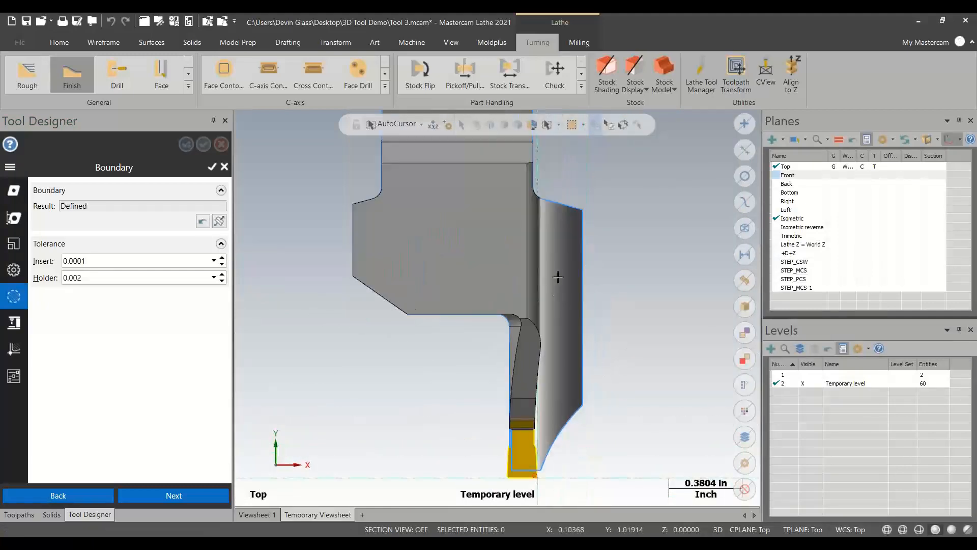
pyautogui.moveTo(571, 273); pyautogui.dragTo(502, 236, button='middle')
pyautogui.scroll(2, 501, 235)
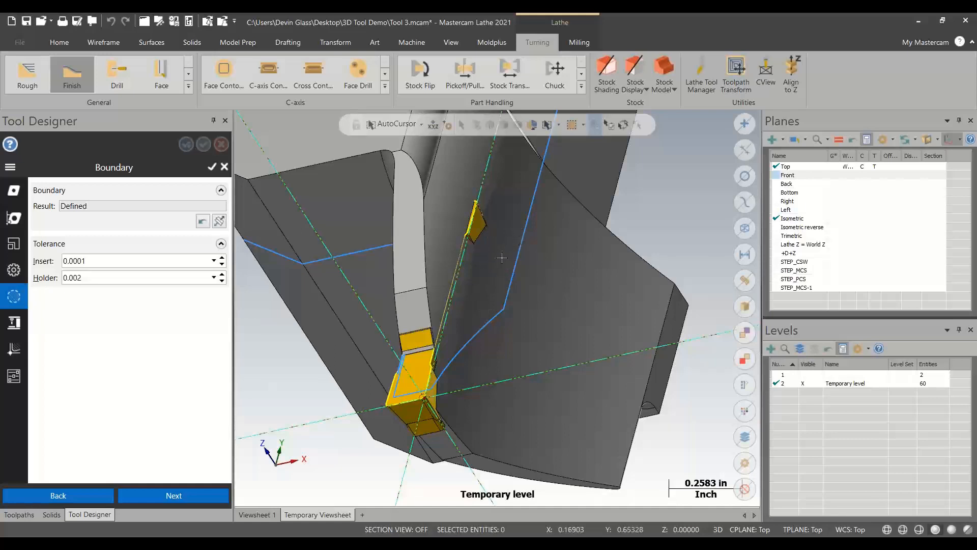
pyautogui.scroll(-2, 480, 389)
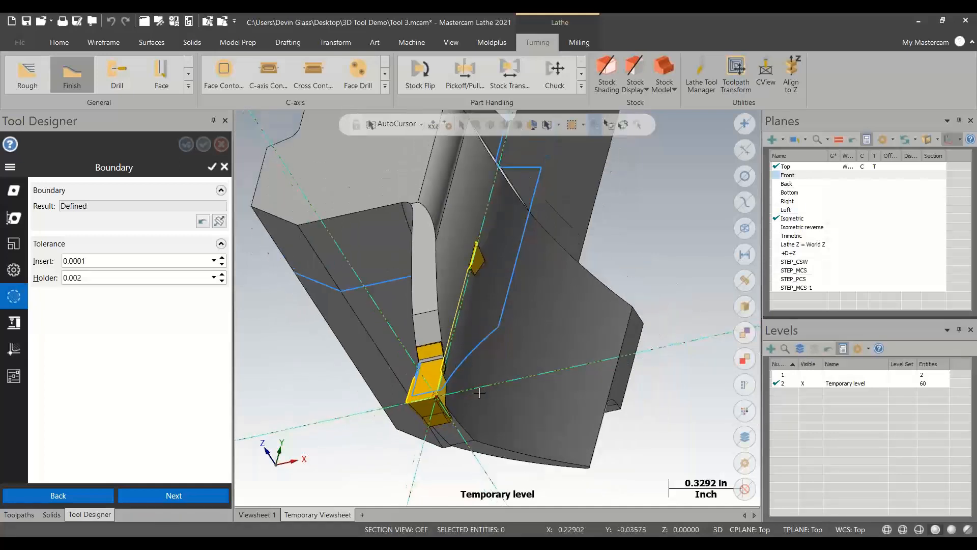
# Step: Recreate the tool boundary with the upper and lower depth planes moved in close to the insert
pyautogui.click(219, 222)
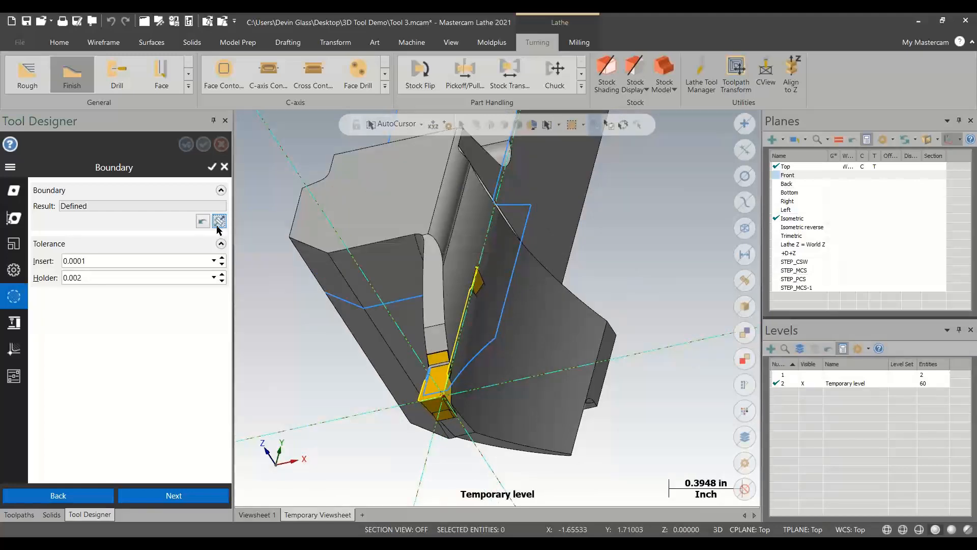
pyautogui.moveTo(375, 312); pyautogui.dragTo(436, 405)
pyautogui.scroll(3, 370, 358)
pyautogui.scroll(-1, 407, 403)
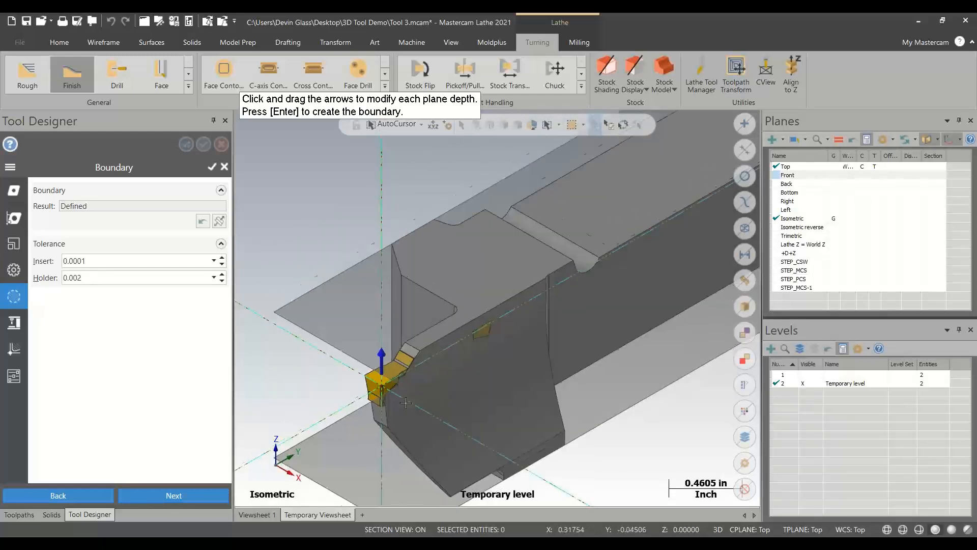
pyautogui.scroll(-5, 406, 403)
pyautogui.moveTo(386, 489); pyautogui.dragTo(431, 446)
pyautogui.scroll(6, 395, 417)
pyautogui.scroll(3, 395, 417)
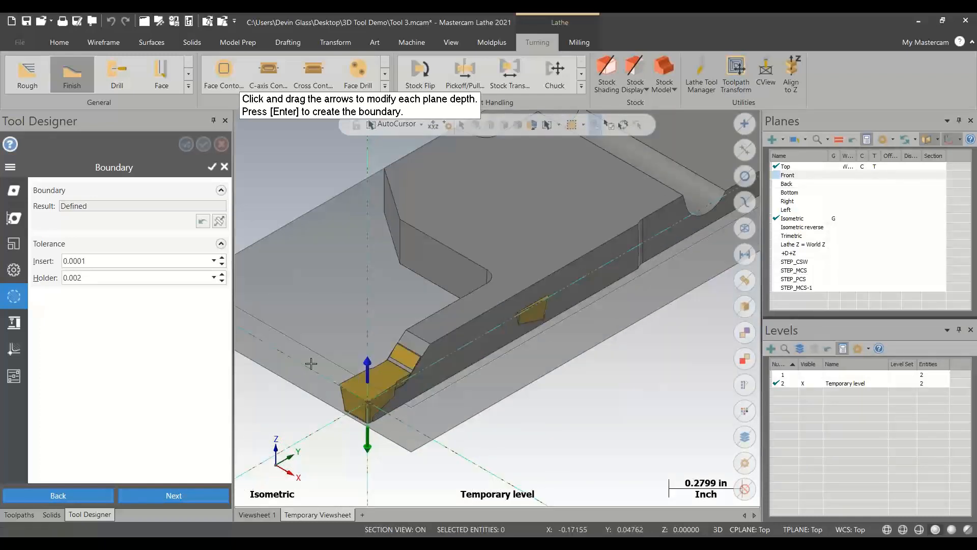
pyautogui.click(218, 168)
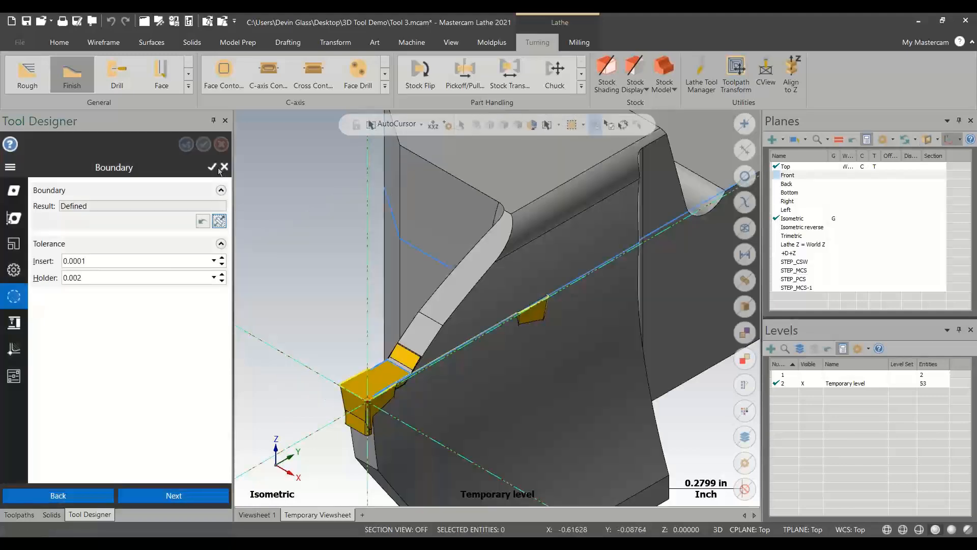
# Step: Inspect the new boundary along the insert tip and holder up close and from the top
pyautogui.scroll(1, 421, 345)
pyautogui.moveTo(421, 345); pyautogui.dragTo(401, 335, button='middle')
pyautogui.scroll(2, 443, 367)
pyautogui.scroll(4, 443, 367)
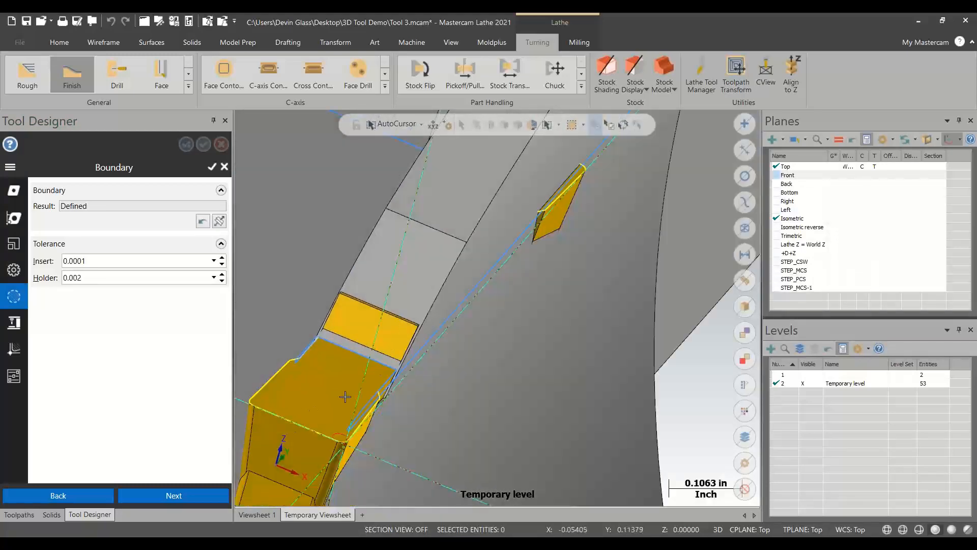
pyautogui.scroll(3, 364, 398)
pyautogui.scroll(-8, 406, 389)
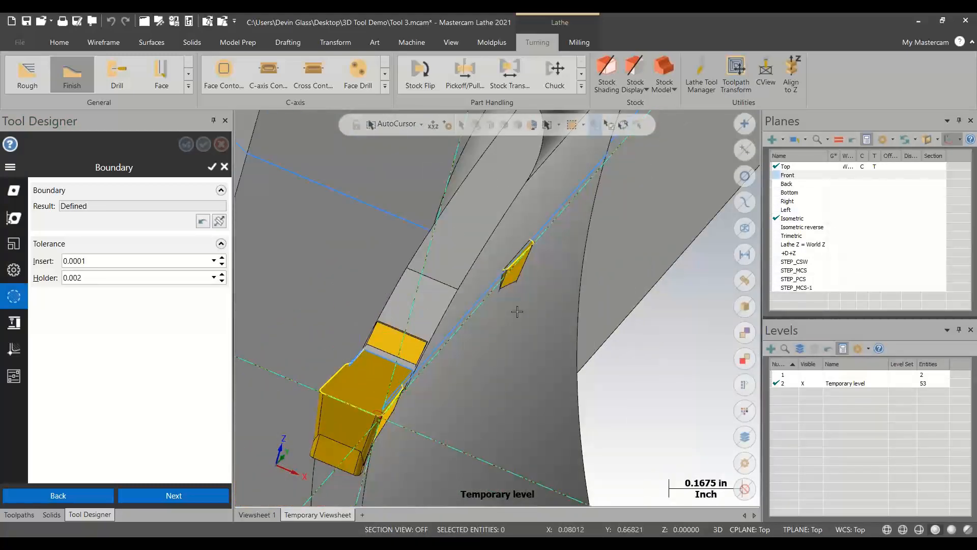
pyautogui.rightClick(518, 310)
pyautogui.click(556, 151)
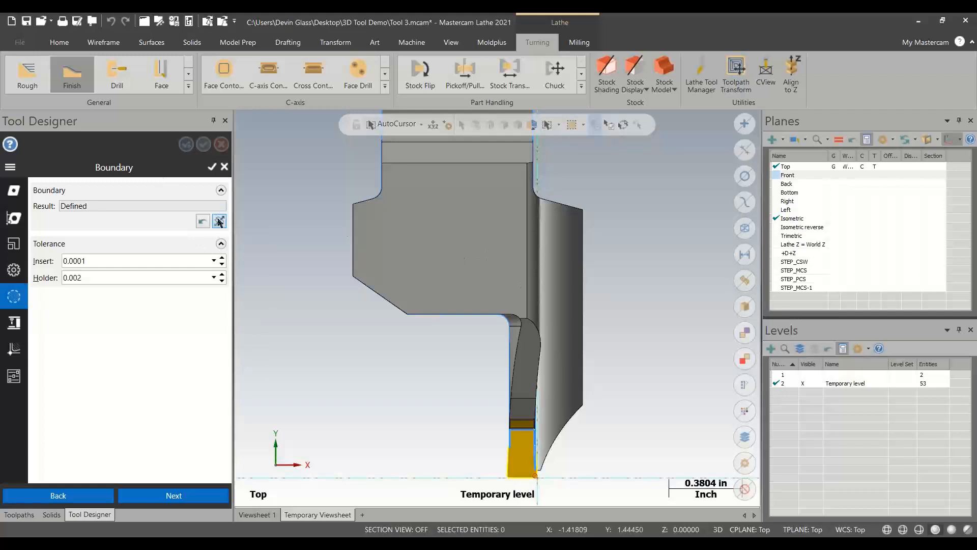
# Step: Set the tool's mounting position in the machine orientation to Horizontal
pyautogui.click(3, 332)
pyautogui.click(105, 217)
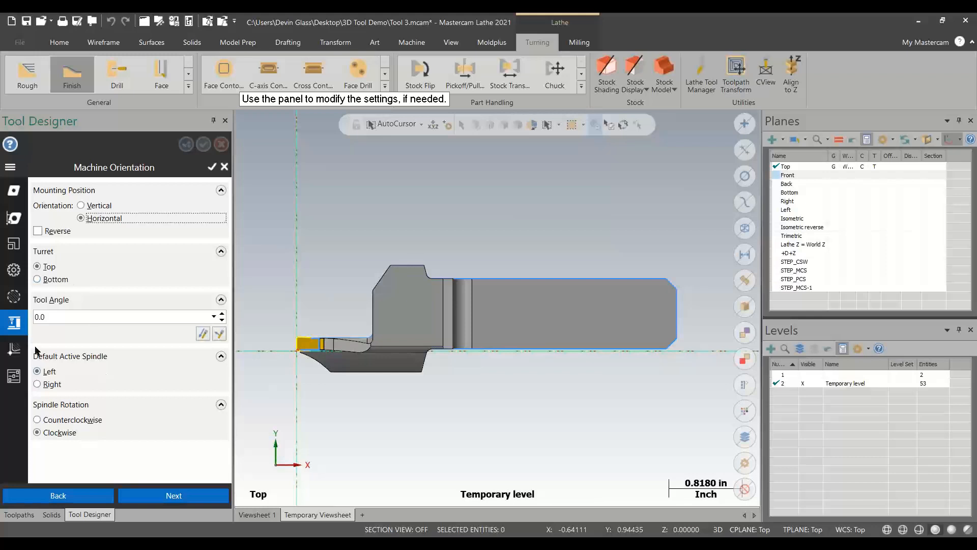
# Step: Define the compensation tool center at the center of the insert's lower front corner radius
pyautogui.click(13, 349)
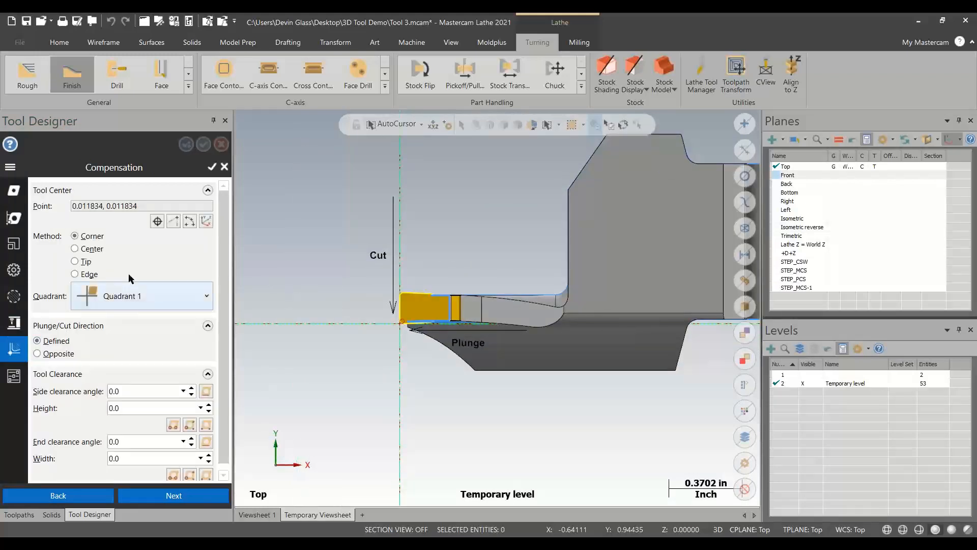
pyautogui.scroll(8, 401, 321)
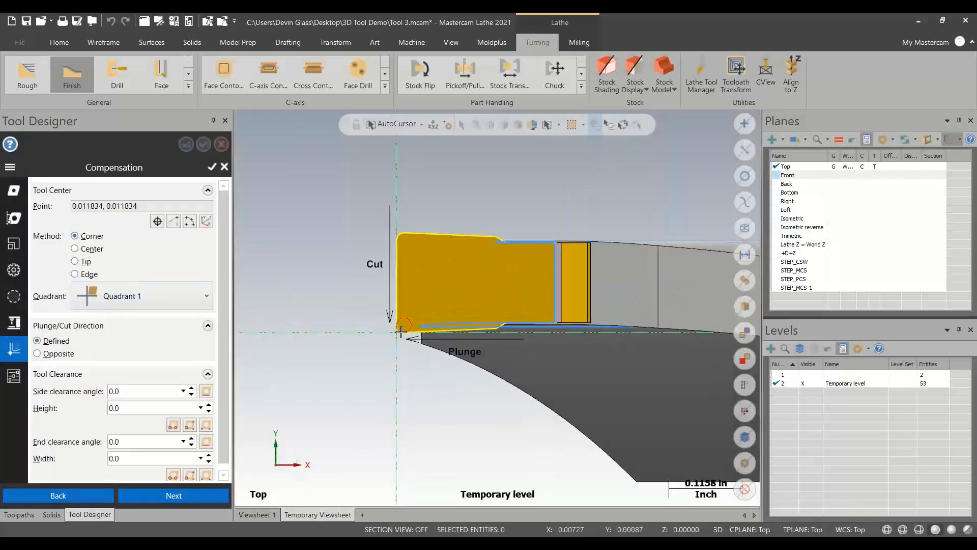
pyautogui.scroll(6, 405, 338)
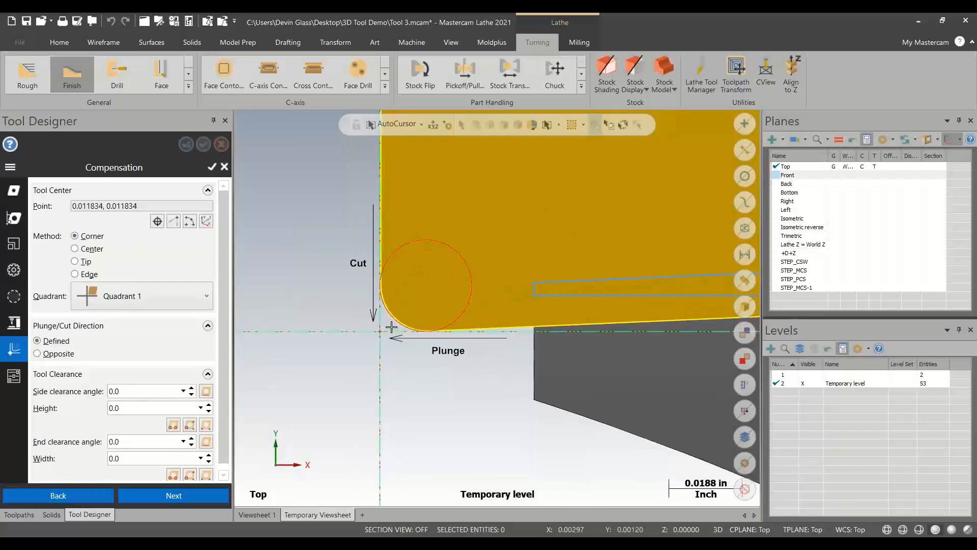
pyautogui.click(159, 222)
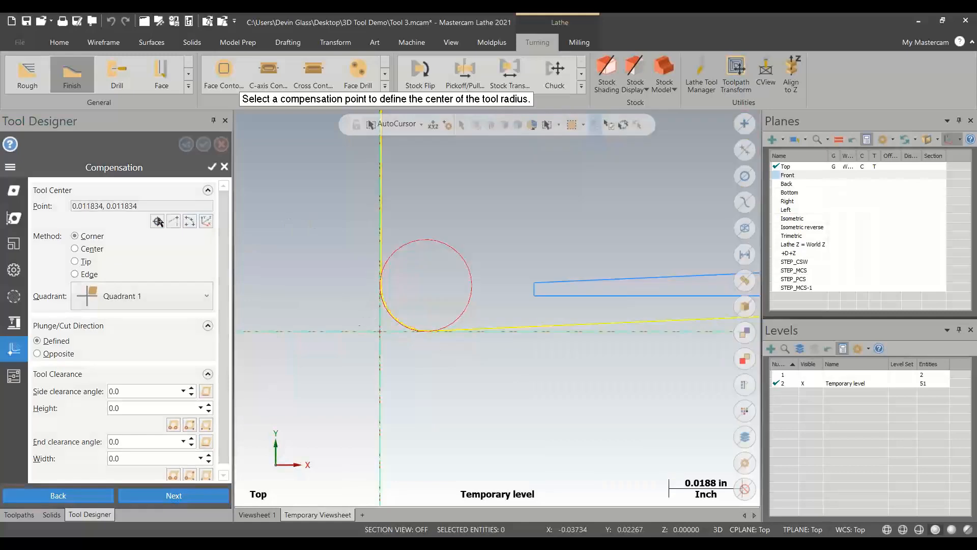
pyautogui.click(425, 283)
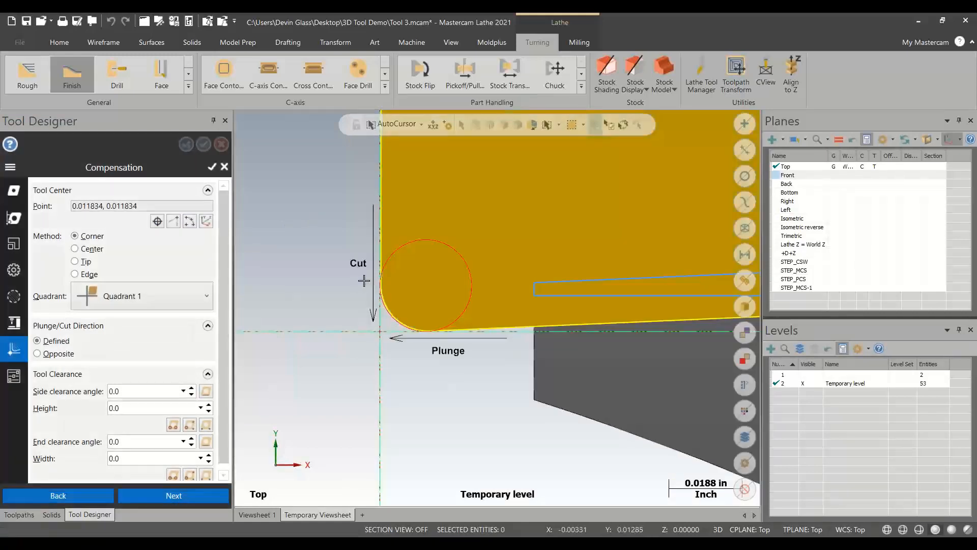
# Step: Confirm Quadrant 1 as the quadrant for the Corner compensation method
pyautogui.scroll(-6, 375, 380)
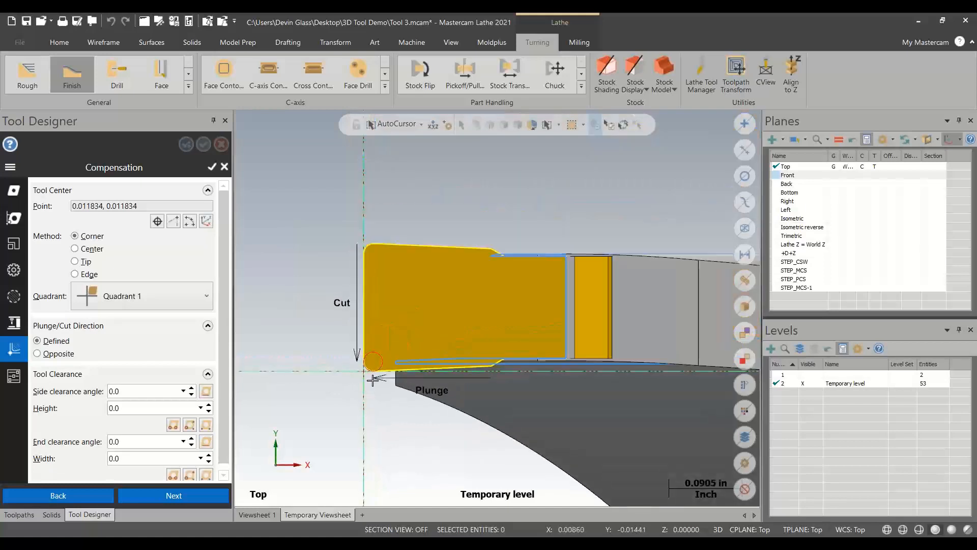
pyautogui.scroll(1, 397, 403)
pyautogui.scroll(-2, 384, 385)
pyautogui.scroll(2, 401, 421)
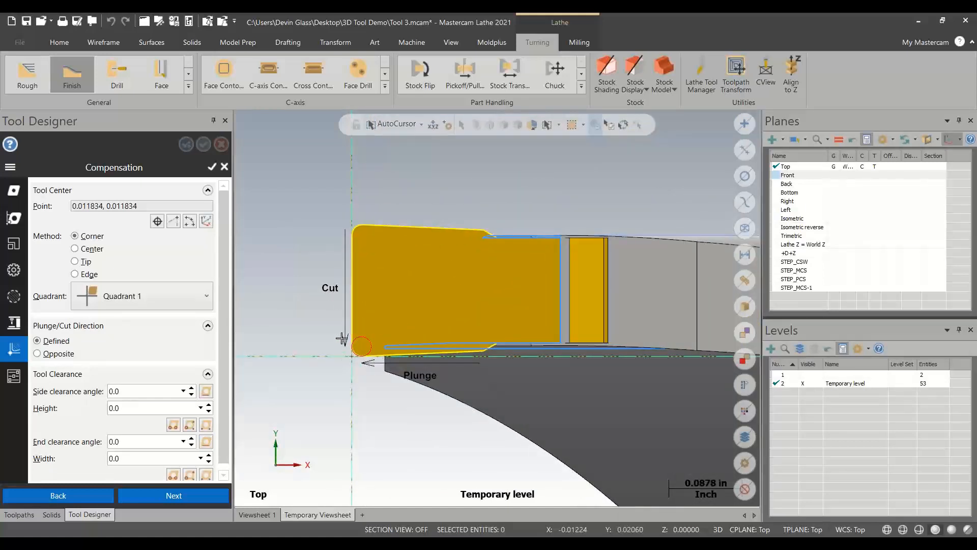
pyautogui.click(142, 291)
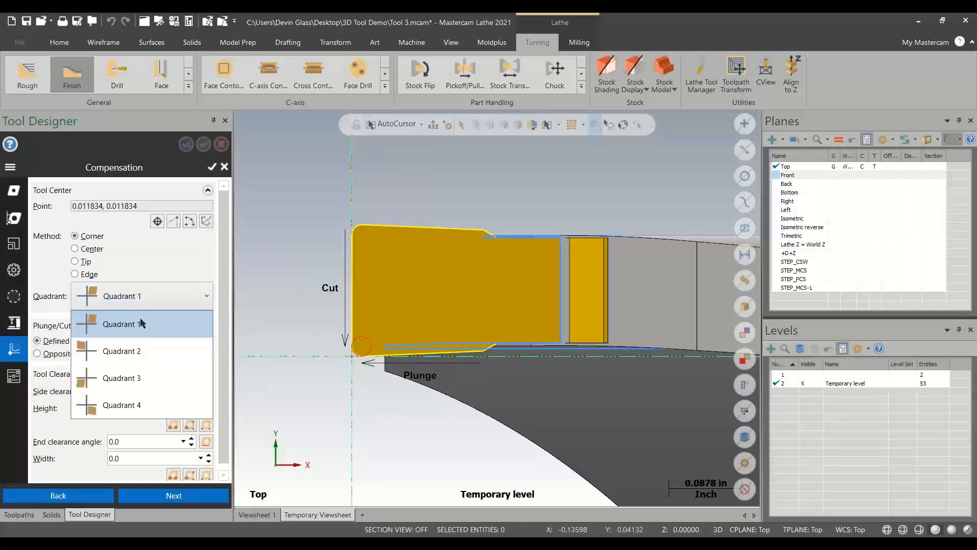
pyautogui.click(131, 300)
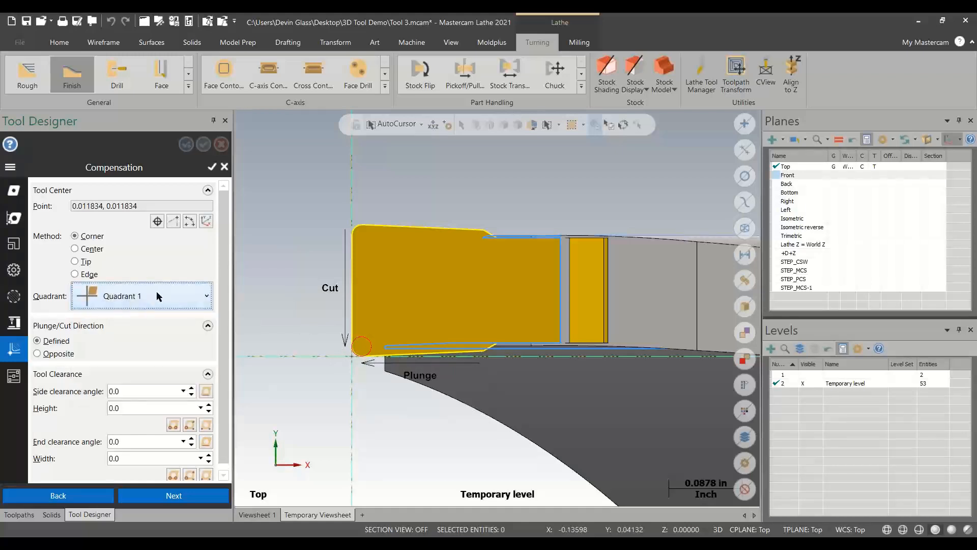
pyautogui.click(131, 299)
pyautogui.click(127, 292)
# Step: Set the side clearance angle to 2.49984 from the tapered line along the insert's lower side
pyautogui.click(142, 391)
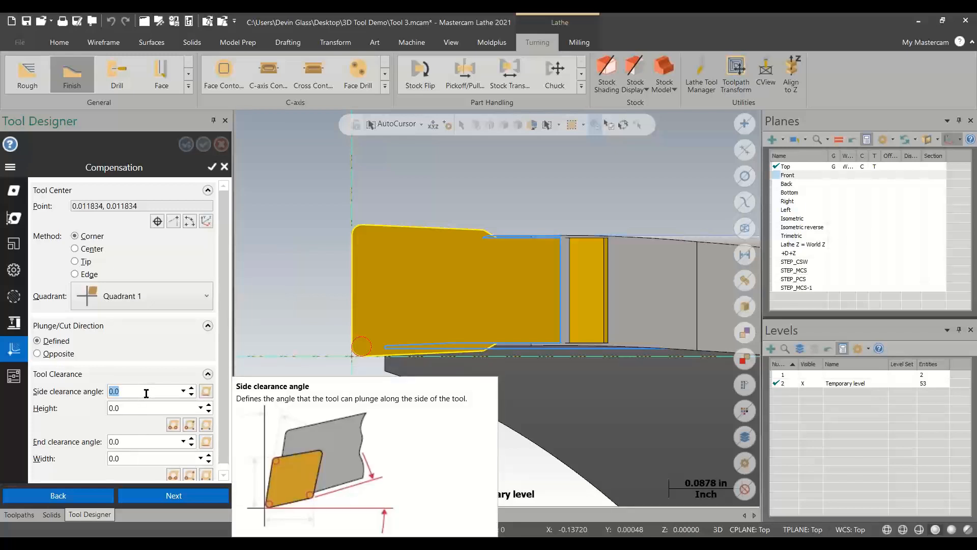
pyautogui.click(207, 391)
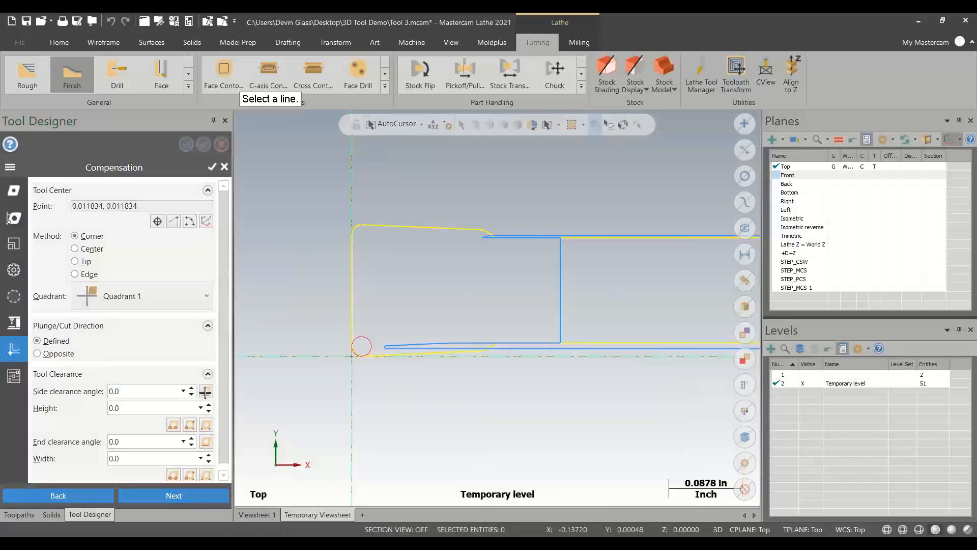
pyautogui.click(412, 354)
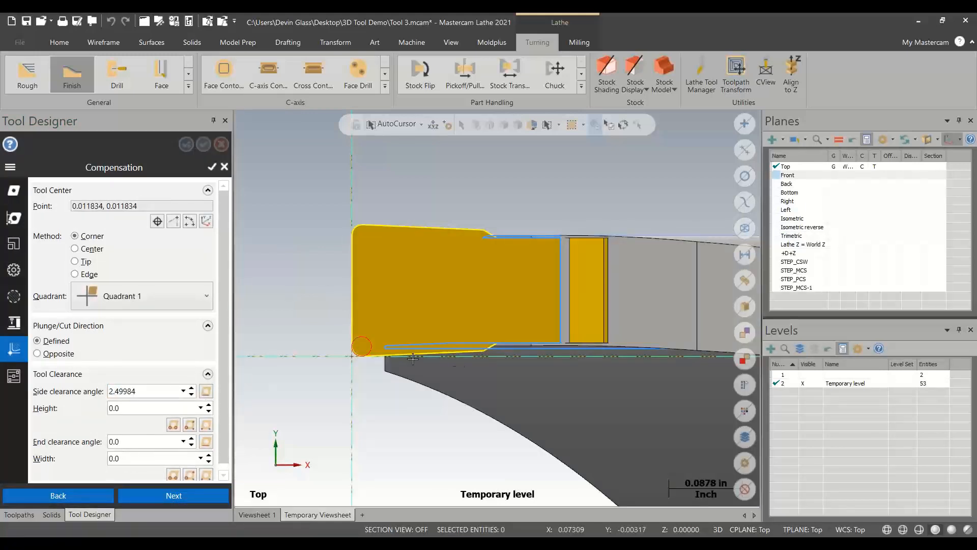
# Step: Set the tool clearance height to 0.15777 from the small arc at the rear end of the insert's lower side
pyautogui.click(190, 424)
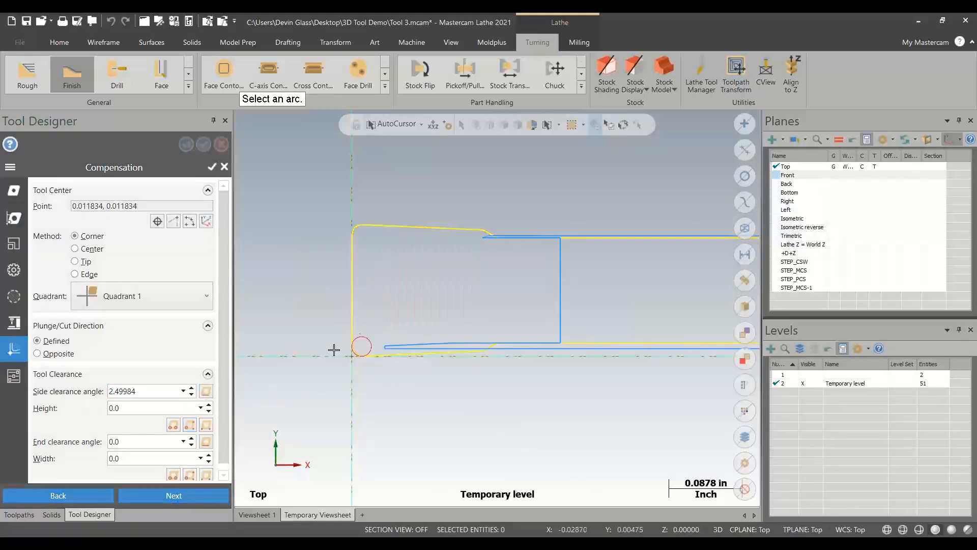
pyautogui.click(365, 339)
pyautogui.click(482, 352)
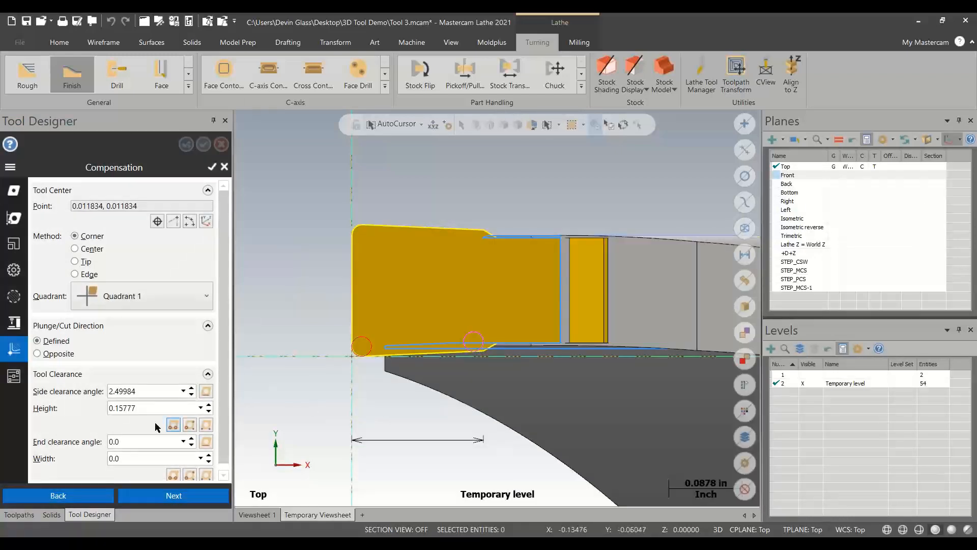
# Step: Take the end clearance angle from the insert's vertical front edge line, rounding it to 0.0
pyautogui.click(126, 458)
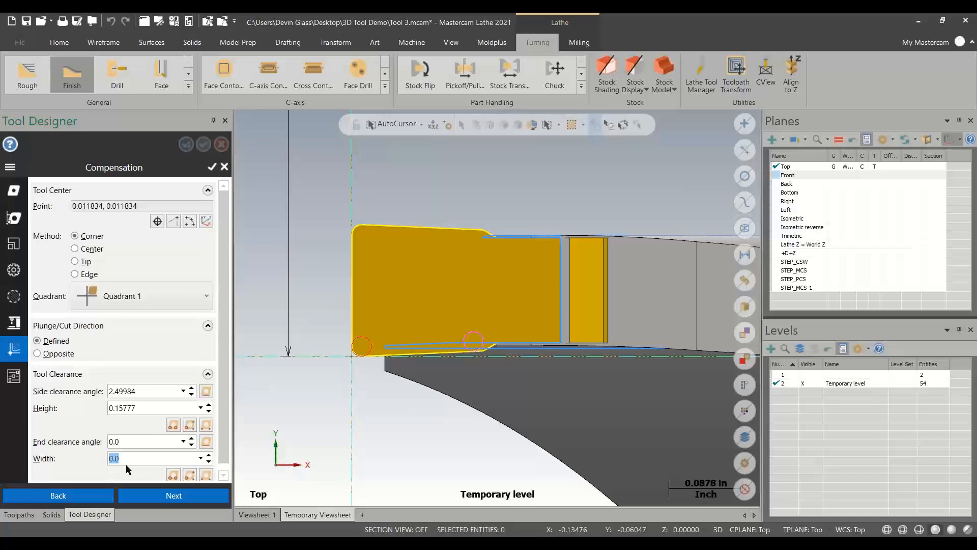
pyautogui.click(207, 443)
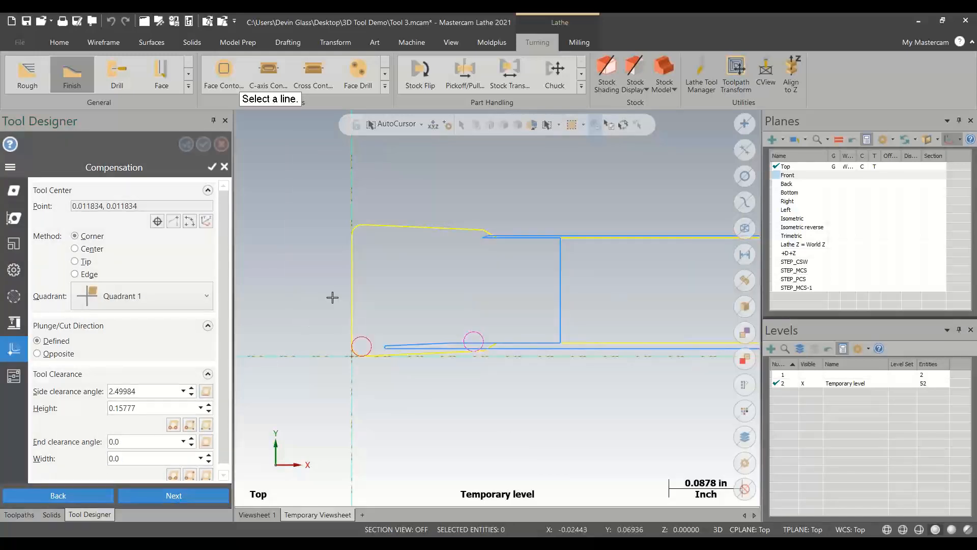
pyautogui.click(351, 278)
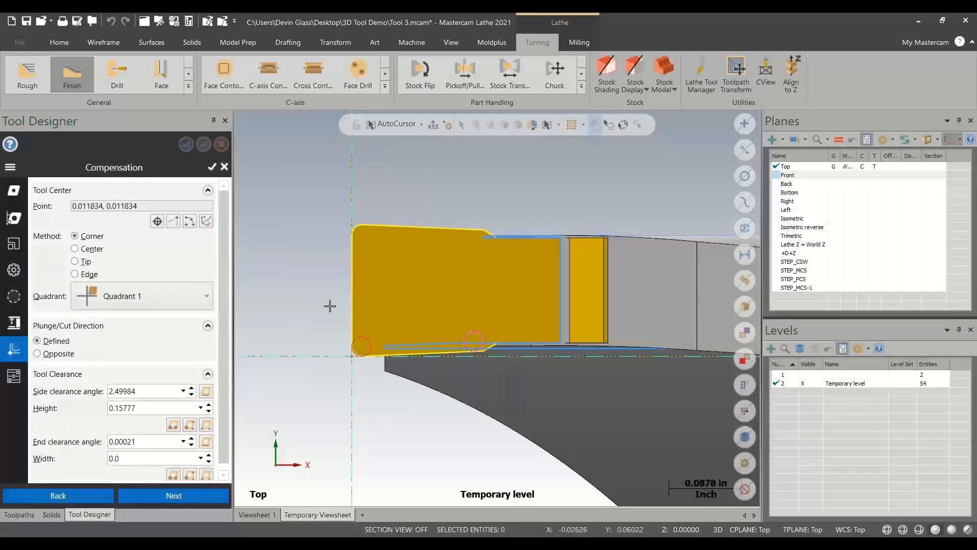
pyautogui.click(134, 441)
pyautogui.write('0.0')
# Step: Set the tool clearance width to 0.15761 from the lower and upper corner arcs on the insert's front edge
pyautogui.click(131, 457)
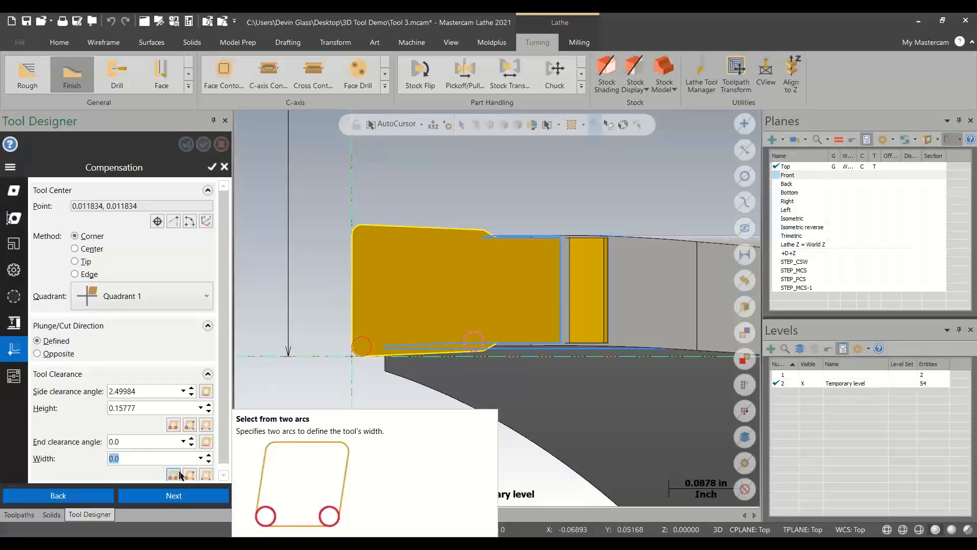
pyautogui.click(180, 475)
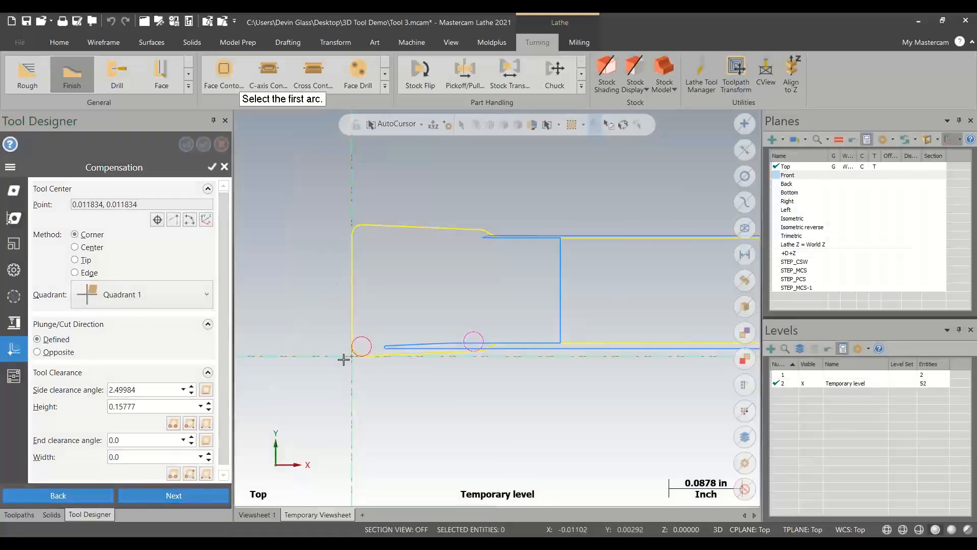
pyautogui.click(351, 353)
pyautogui.click(358, 225)
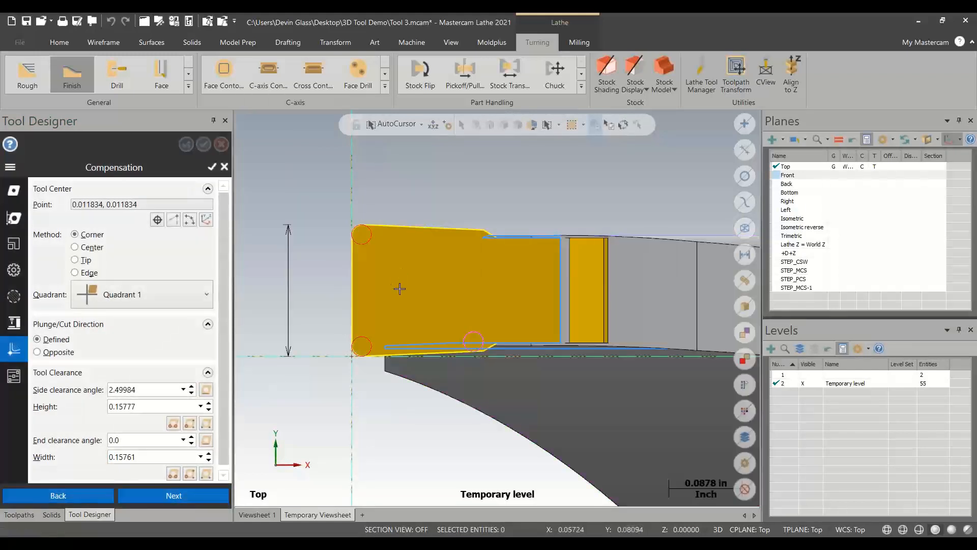
pyautogui.click(180, 456)
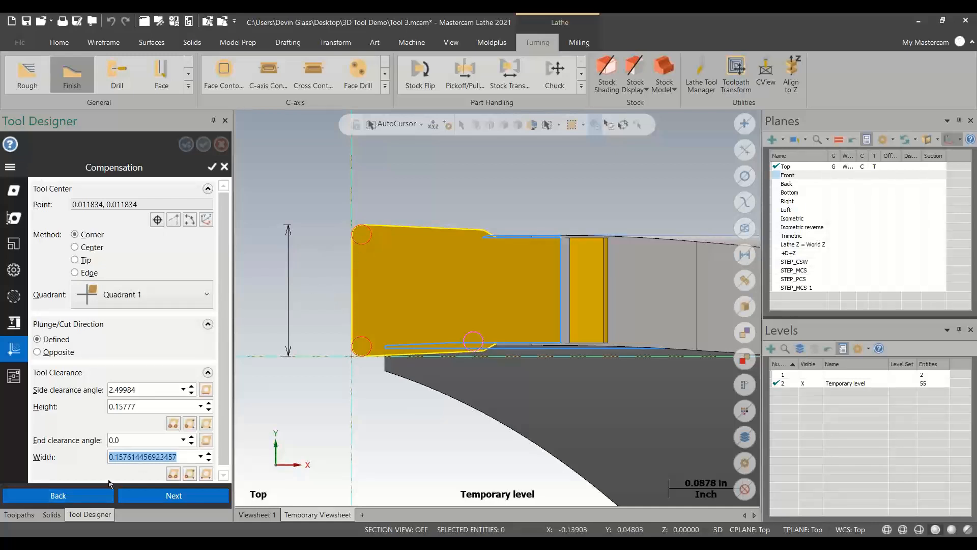
pyautogui.click(140, 457)
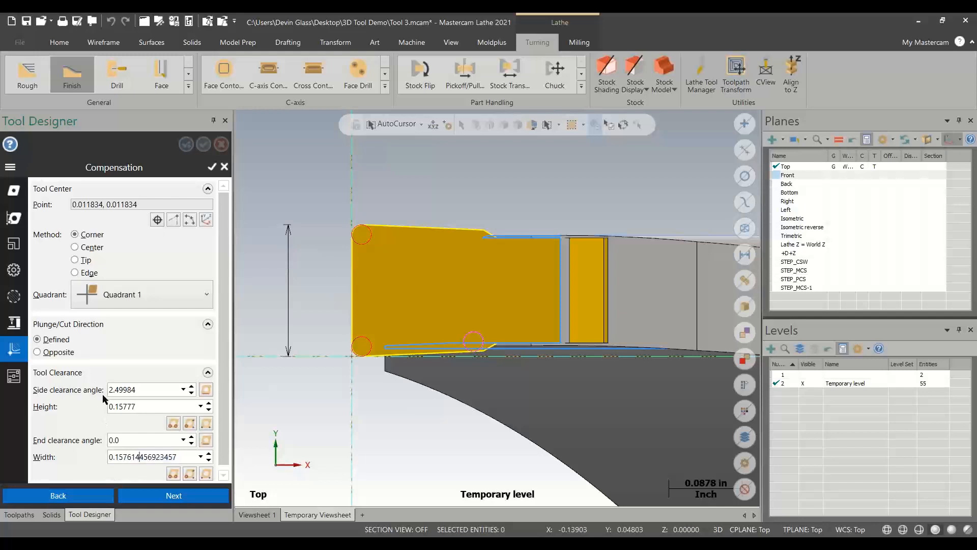
pyautogui.moveTo(134, 456)
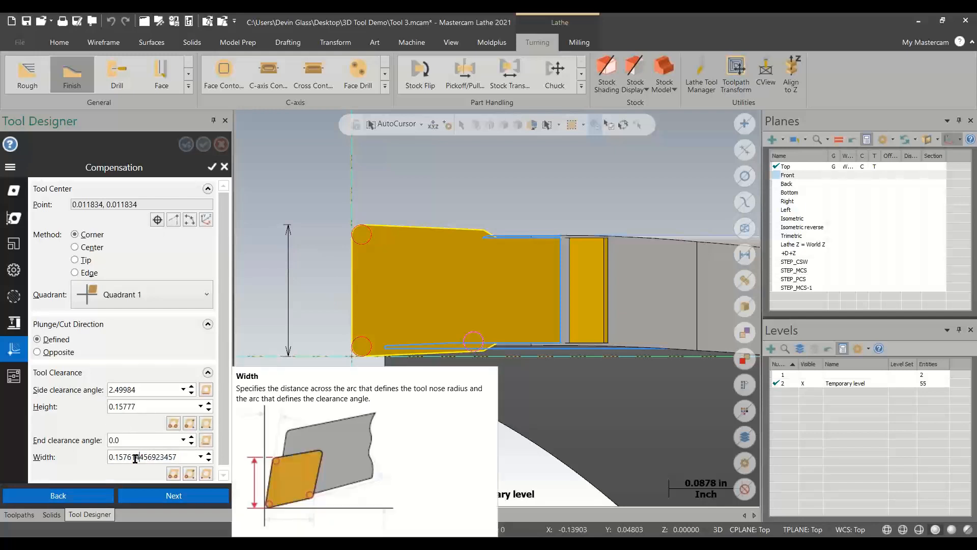
# Step: Accept the insert with its default Carbide cutting parameters, finish the face groover tool and close the Tool Manager
pyautogui.click(15, 376)
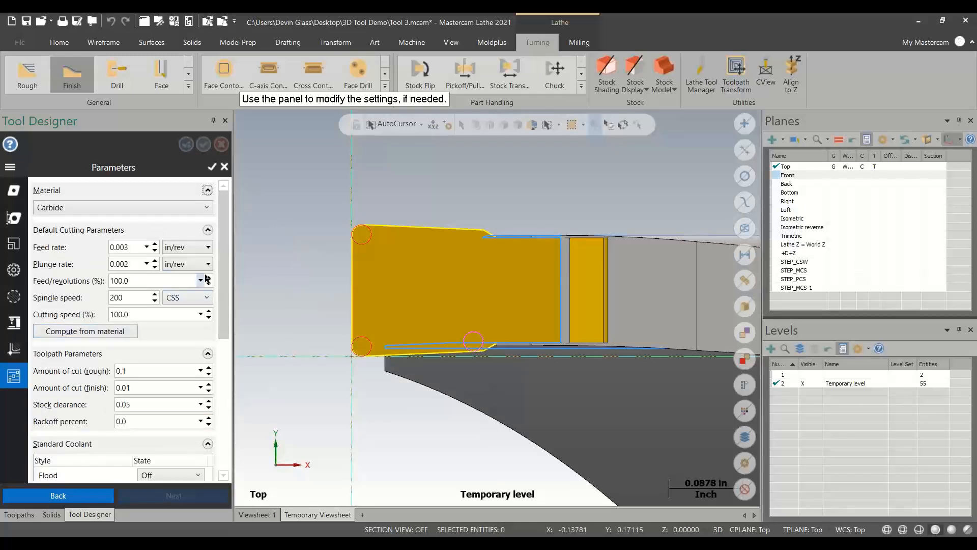
pyautogui.click(212, 168)
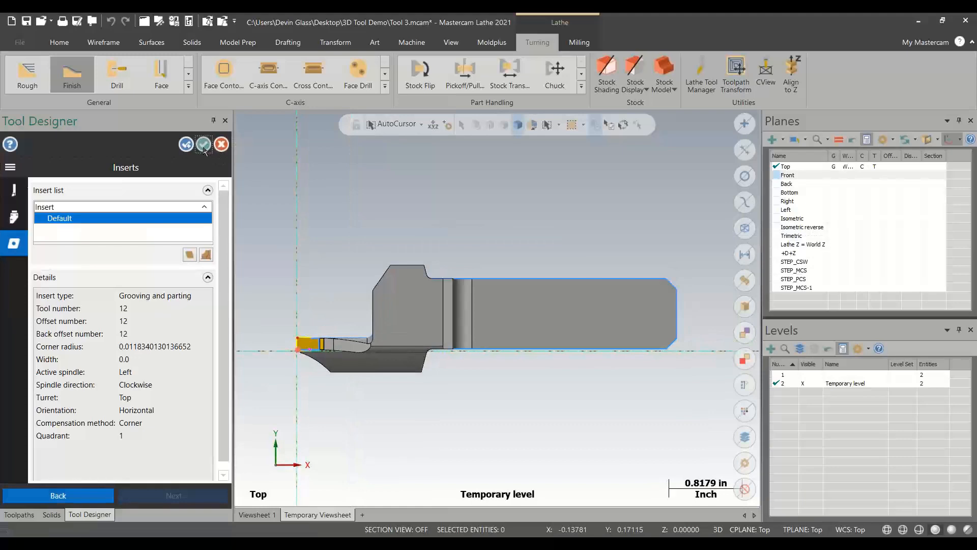
pyautogui.click(204, 145)
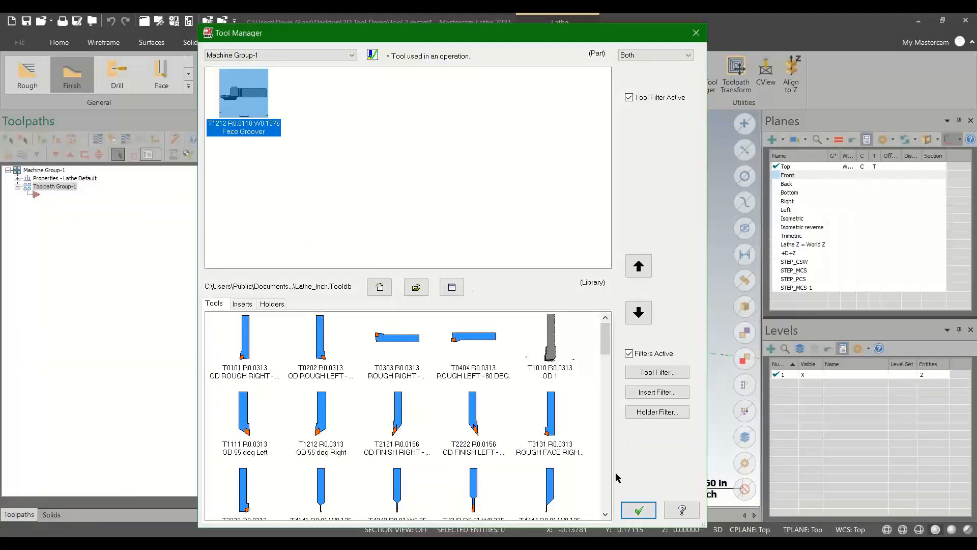
pyautogui.click(639, 510)
# Step: Save the part file under the new name Tool 3-DONE.mcam in the 3D Tool Demo folder
pyautogui.moveTo(433, 292); pyautogui.dragTo(433, 325, button='middle')
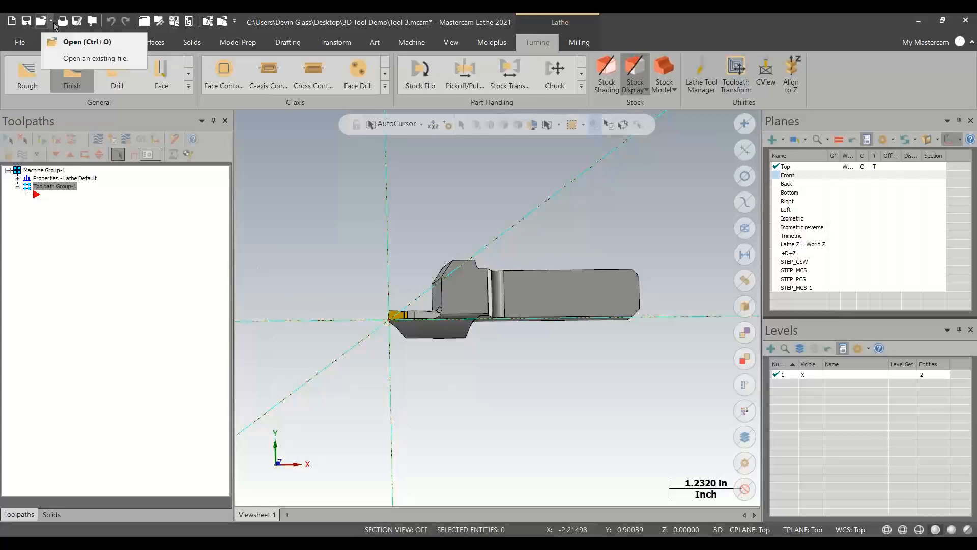
pyautogui.hotkey('ctrl', 'shift', 's')
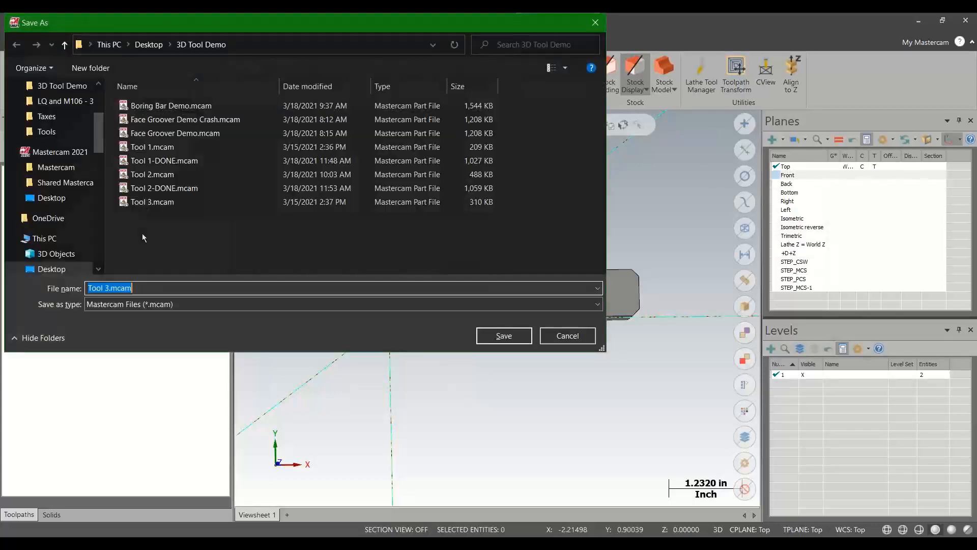
pyautogui.click(111, 288)
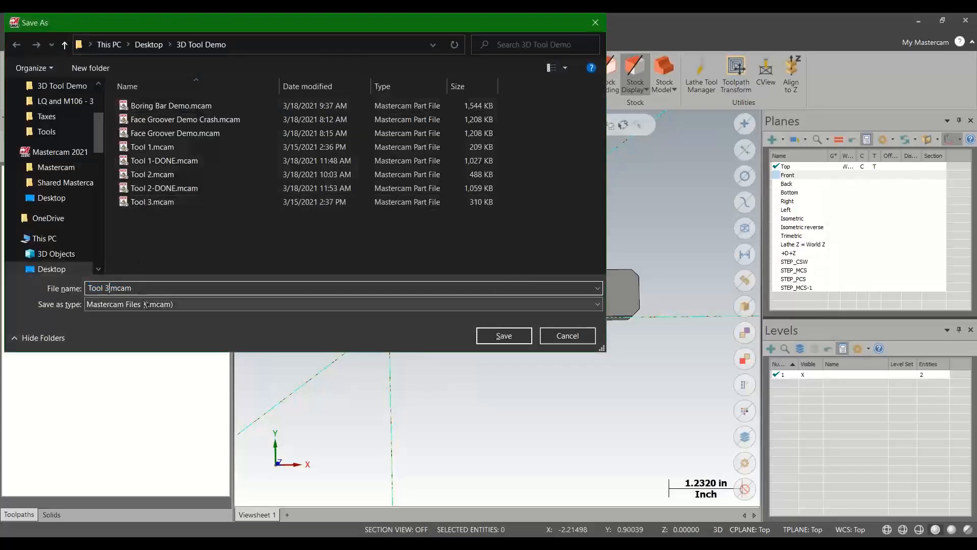
pyautogui.write('-')
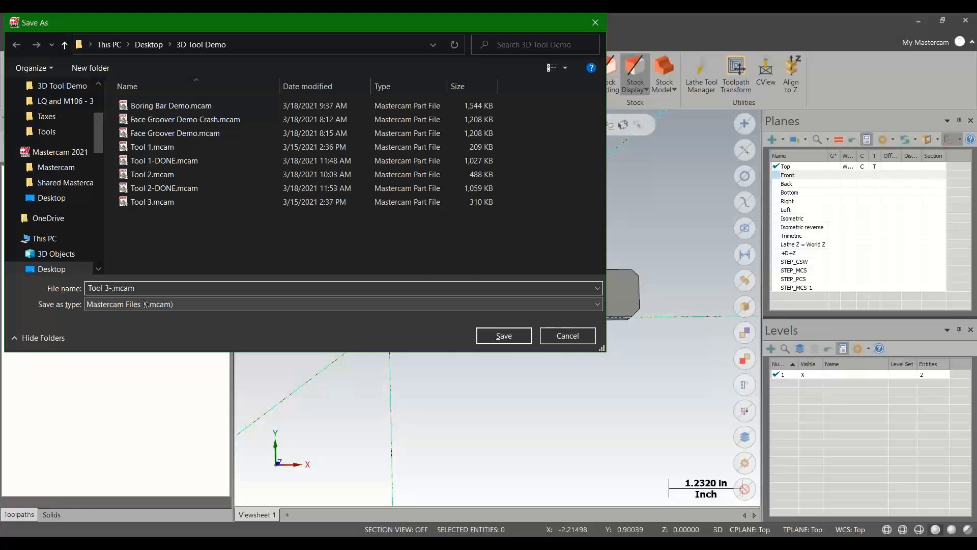
pyautogui.write('DONE')
pyautogui.press('Return')
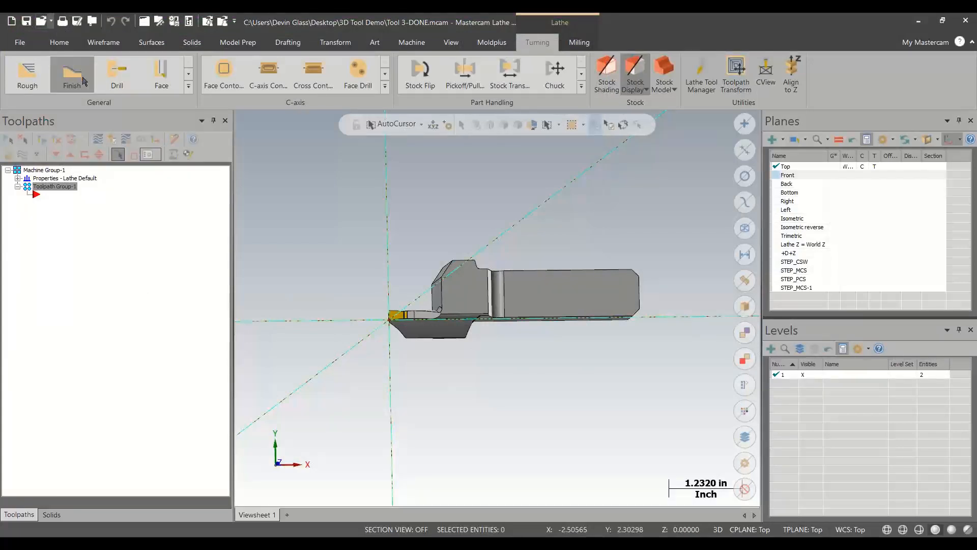
# Step: Open the file Face Groover Demo Crash.mcam from the 3D Tool Demo folder
pyautogui.click(41, 22)
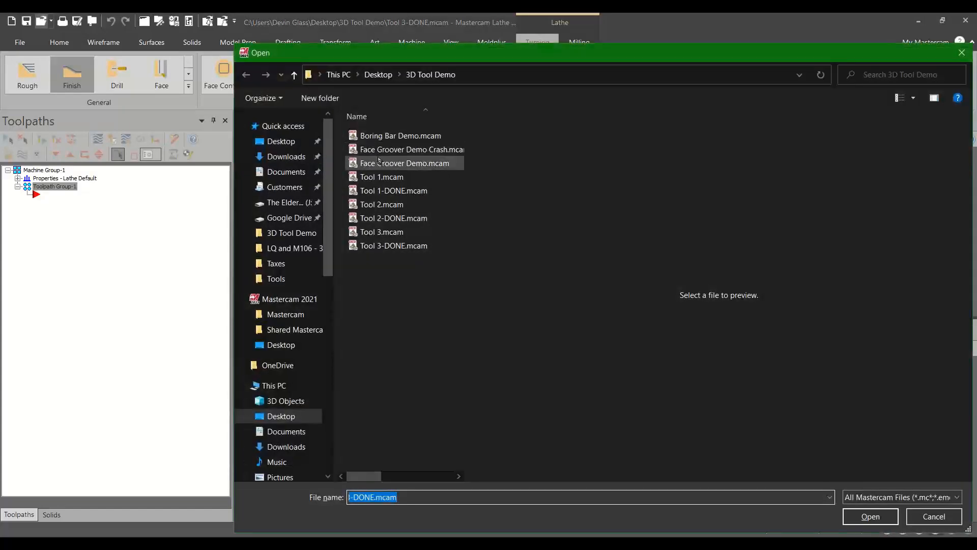
pyautogui.click(373, 150)
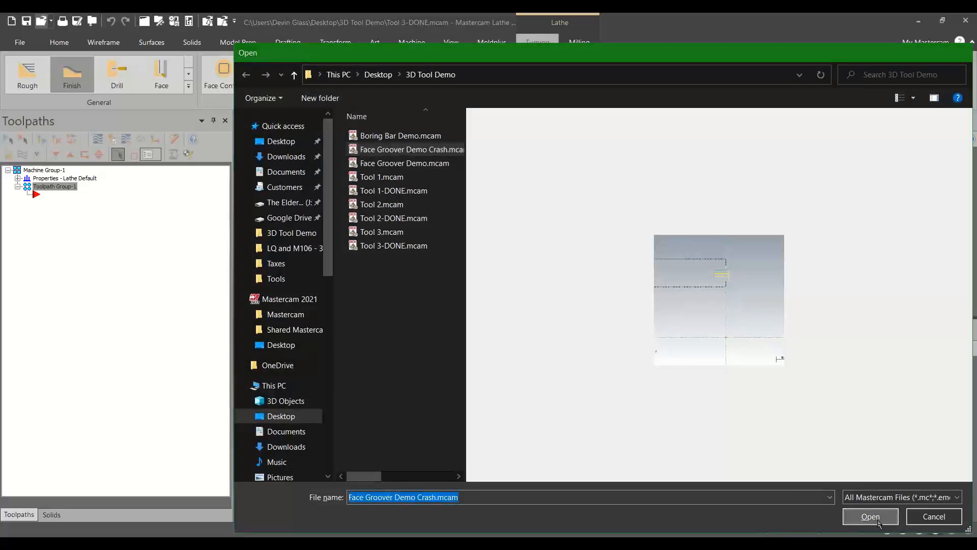
pyautogui.click(878, 523)
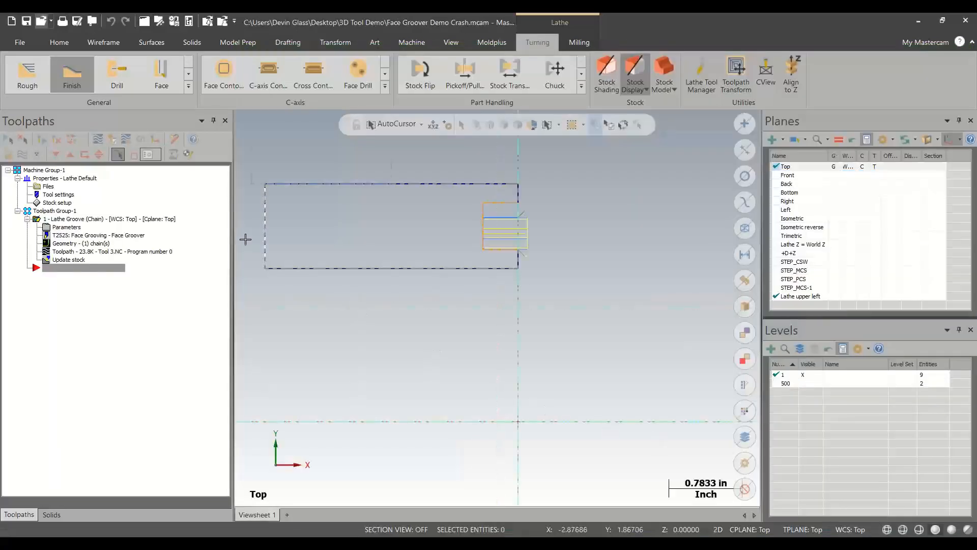
# Step: Review the Lathe Groove (Chain) operation's toolpath, groove shape, rough and finish parameters, keeping all settings
pyautogui.click(76, 219)
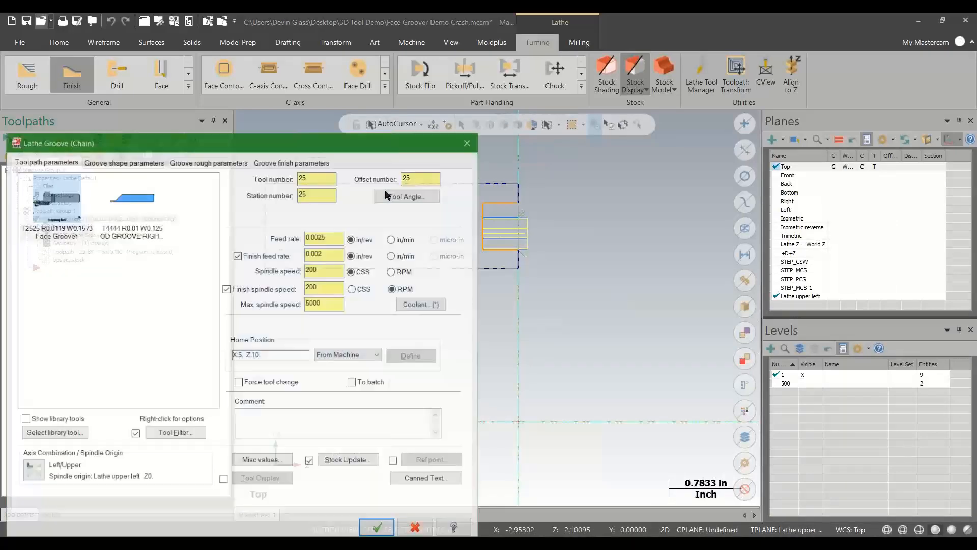
pyautogui.click(102, 161)
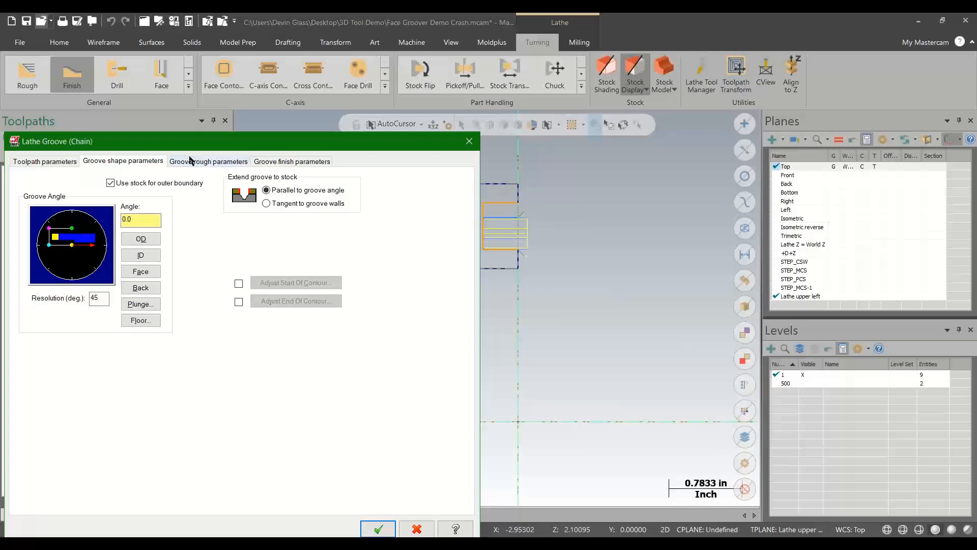
pyautogui.click(193, 161)
pyautogui.click(257, 162)
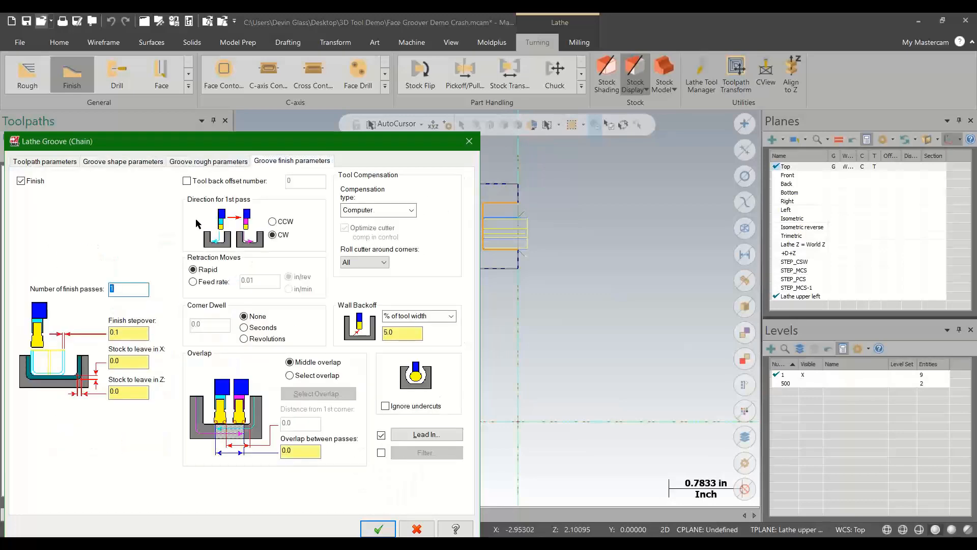
pyautogui.click(123, 161)
pyautogui.click(209, 162)
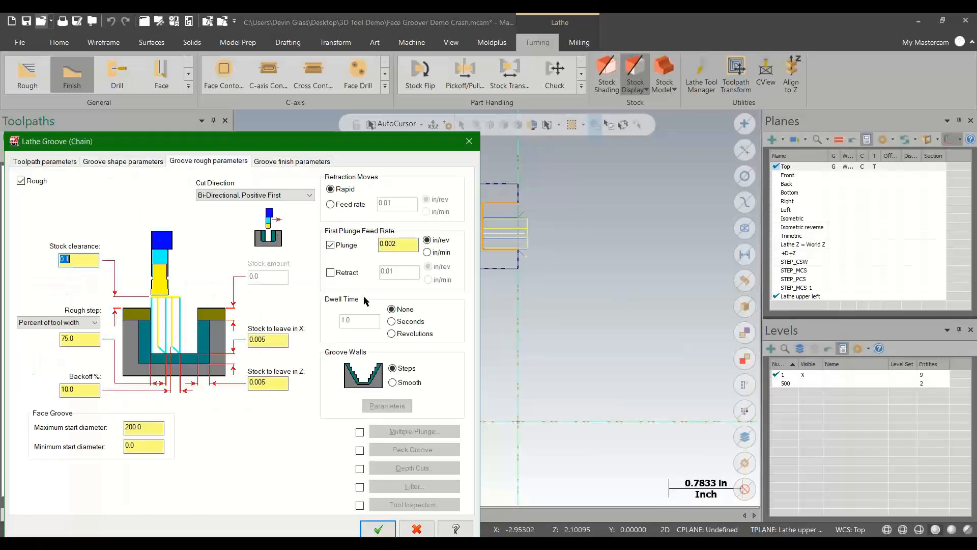
pyautogui.click(378, 529)
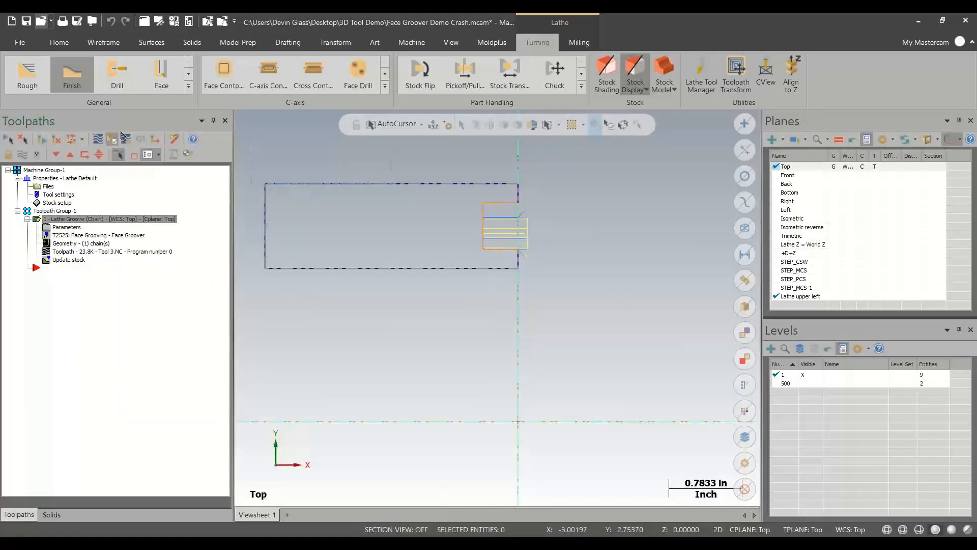
# Step: Verify the Lathe Groove operation in Mastercam Simulator and inspect the face groover's holder against the ring-shaped part during the first plunge
pyautogui.click(114, 140)
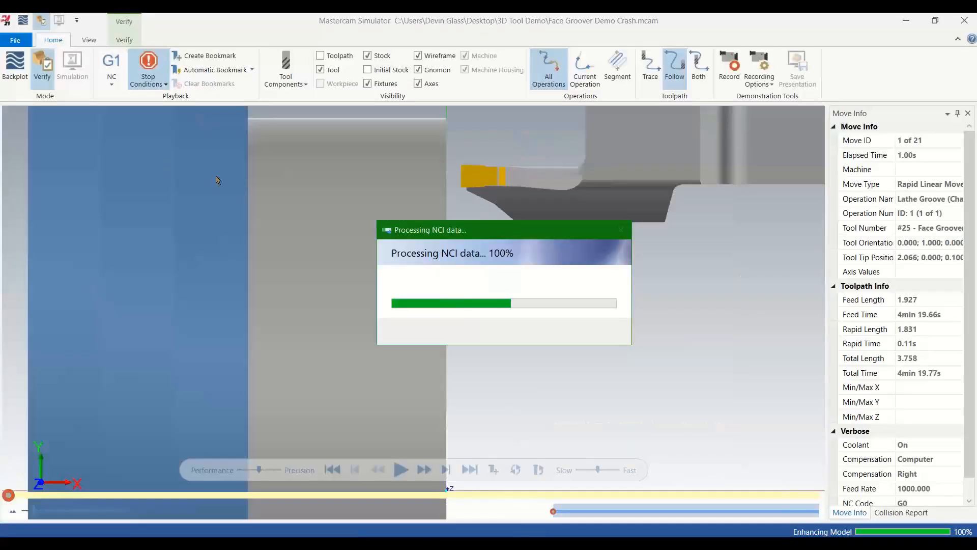
pyautogui.moveTo(216, 180); pyautogui.dragTo(543, 329, button='middle')
pyautogui.scroll(-3, 543, 329)
pyautogui.scroll(4, 544, 329)
pyautogui.moveTo(387, 268); pyautogui.dragTo(308, 278, button='middle')
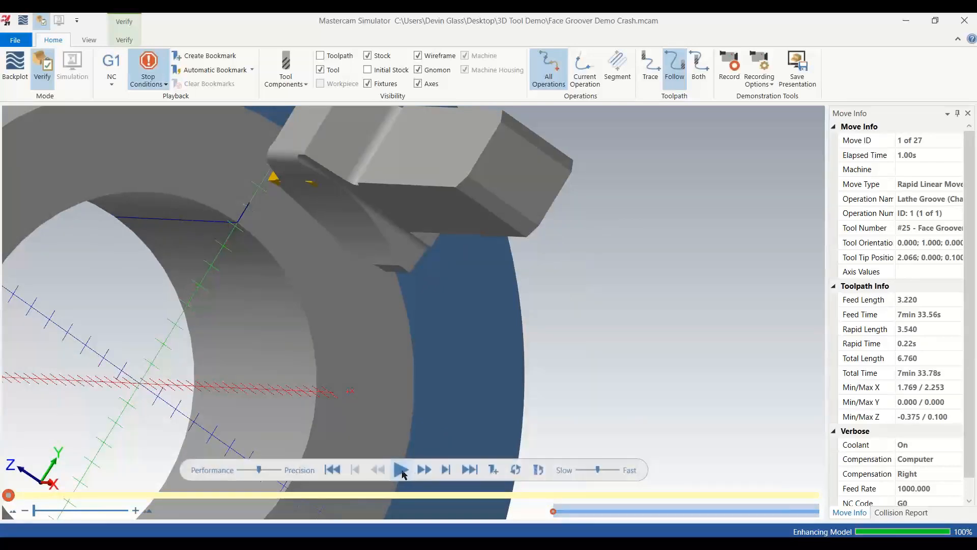
pyautogui.click(402, 471)
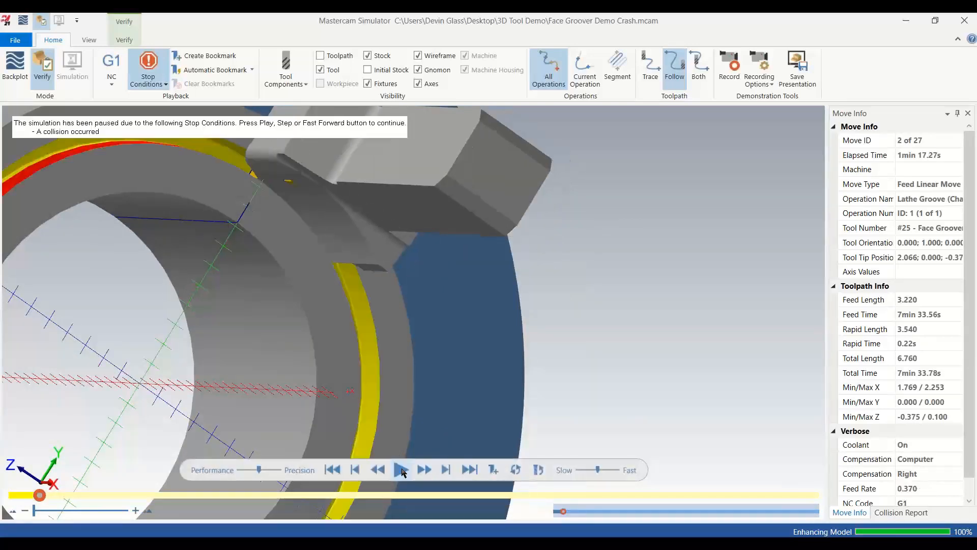
pyautogui.moveTo(270, 207); pyautogui.dragTo(238, 224, button='middle')
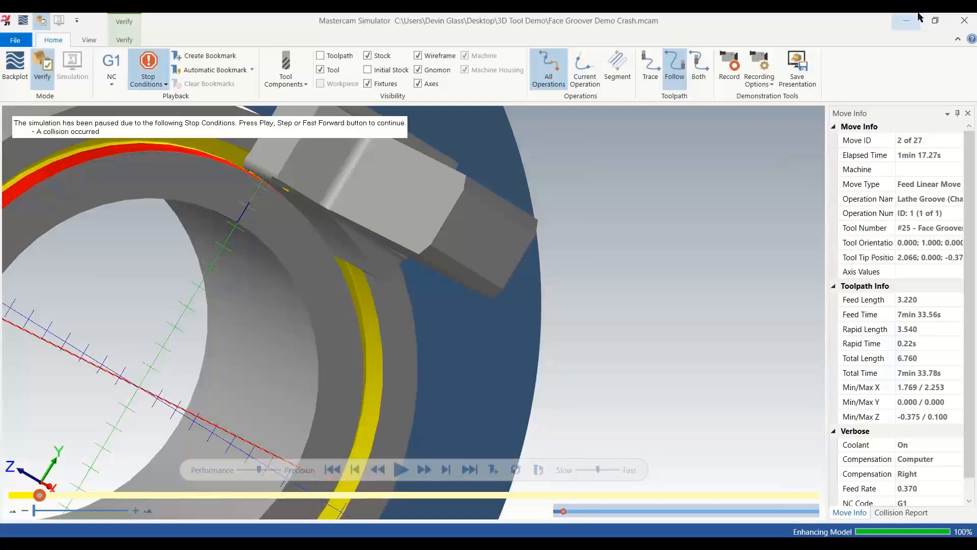
# Step: Resume the verification, examine the holder's underside inside the groove up close, and close the simulator
pyautogui.click(401, 469)
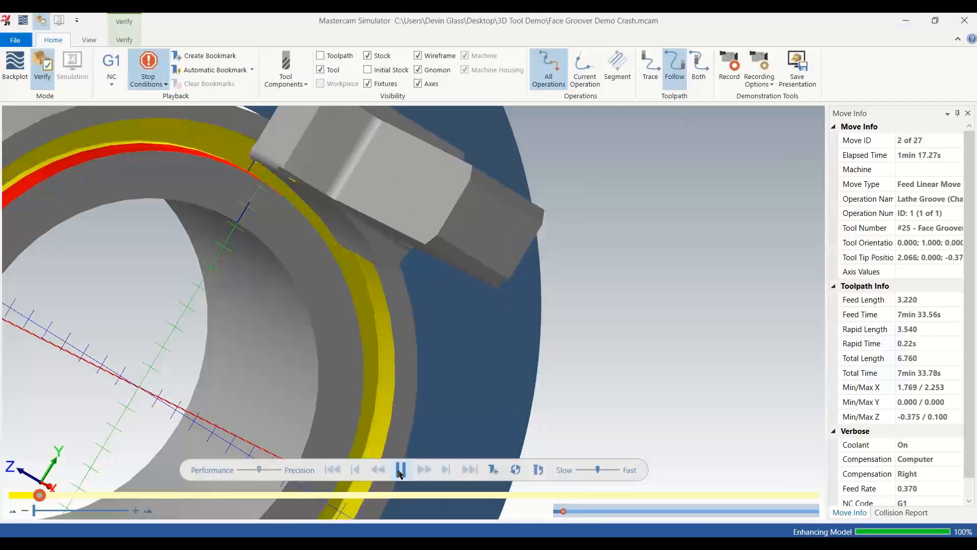
pyautogui.moveTo(167, 155); pyautogui.dragTo(255, 235, button='middle')
pyautogui.scroll(3, 255, 235)
pyautogui.moveTo(106, 309); pyautogui.dragTo(72, 298, button='middle')
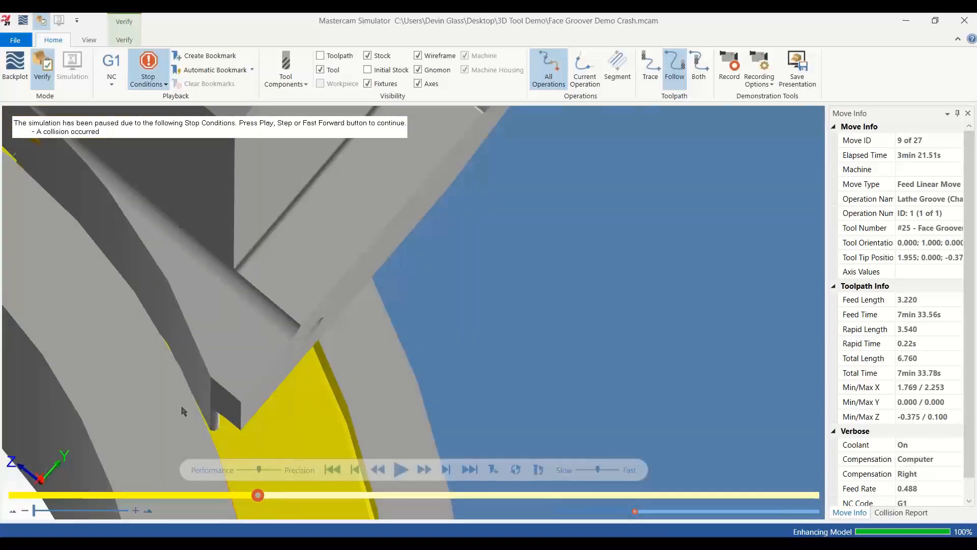
pyautogui.scroll(-5, 244, 362)
pyautogui.click(965, 20)
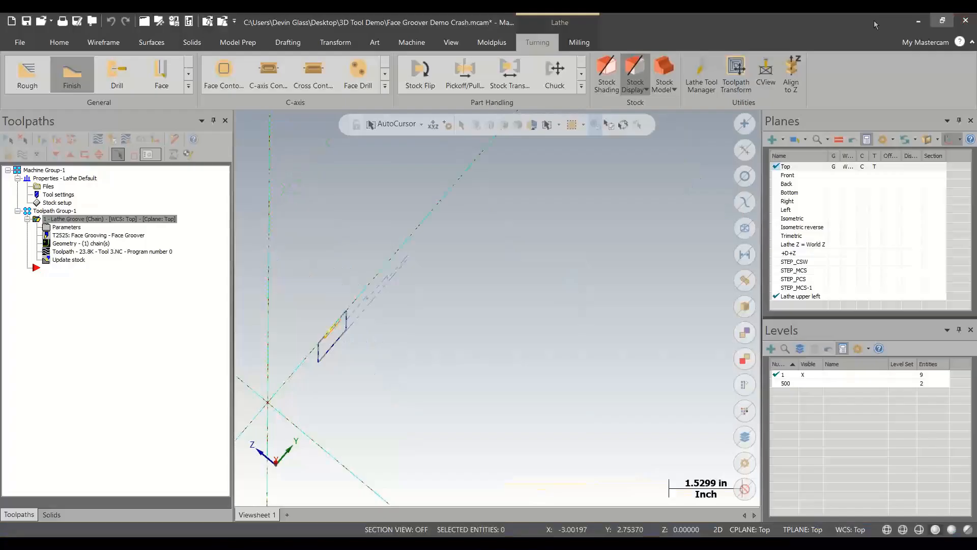
# Step: Open the file Face Groover Demo.mcam from the 3D Tool Demo folder in place of the crash demo
pyautogui.rightClick(329, 253)
pyautogui.click(414, 326)
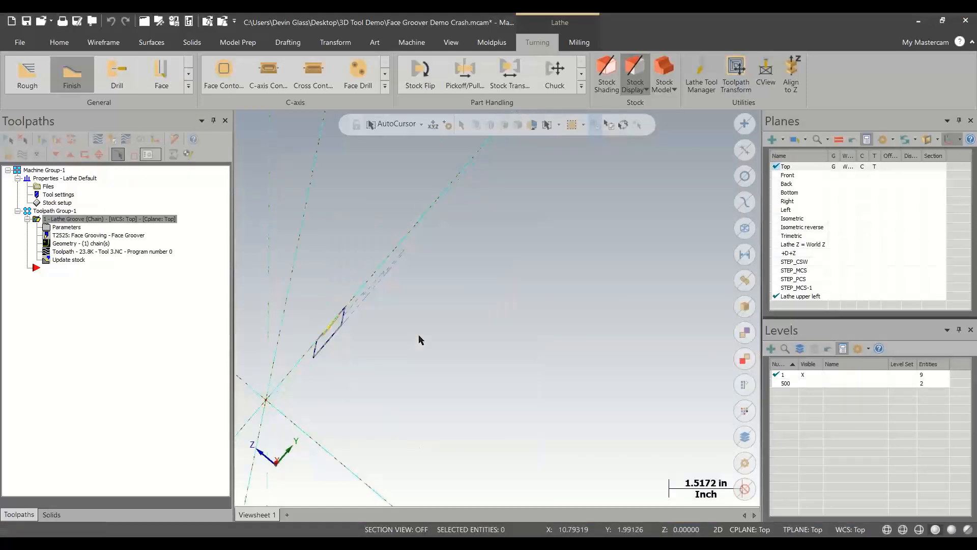
pyautogui.scroll(3, 376, 327)
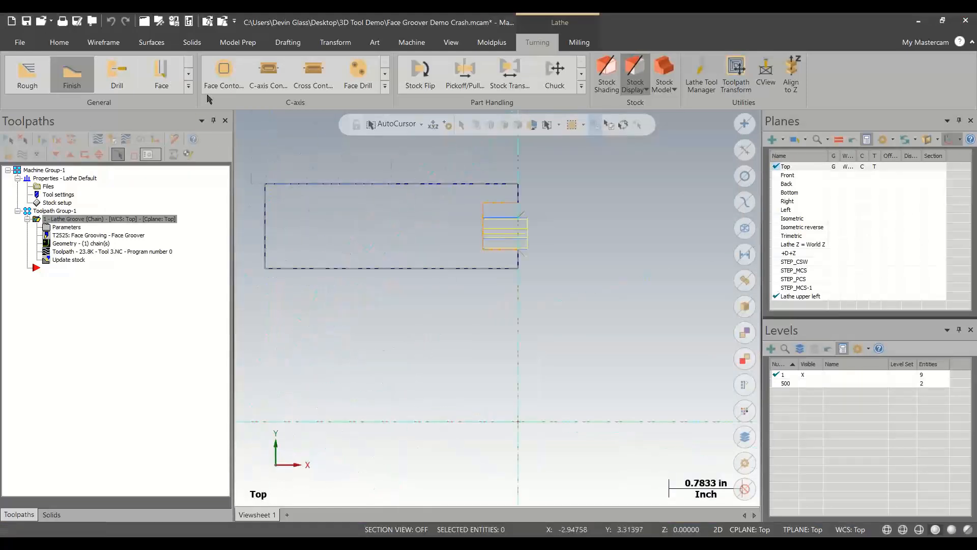
pyautogui.click(52, 21)
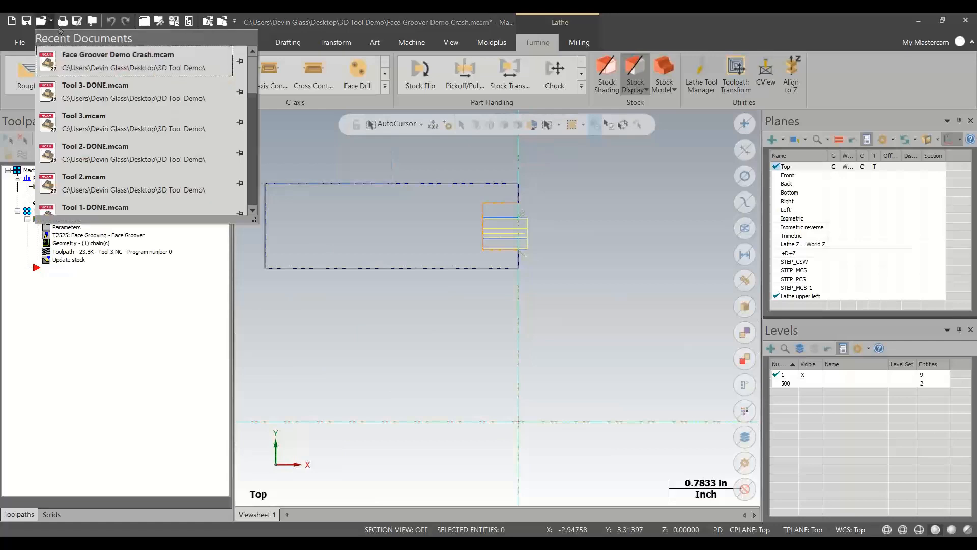
pyautogui.click(39, 22)
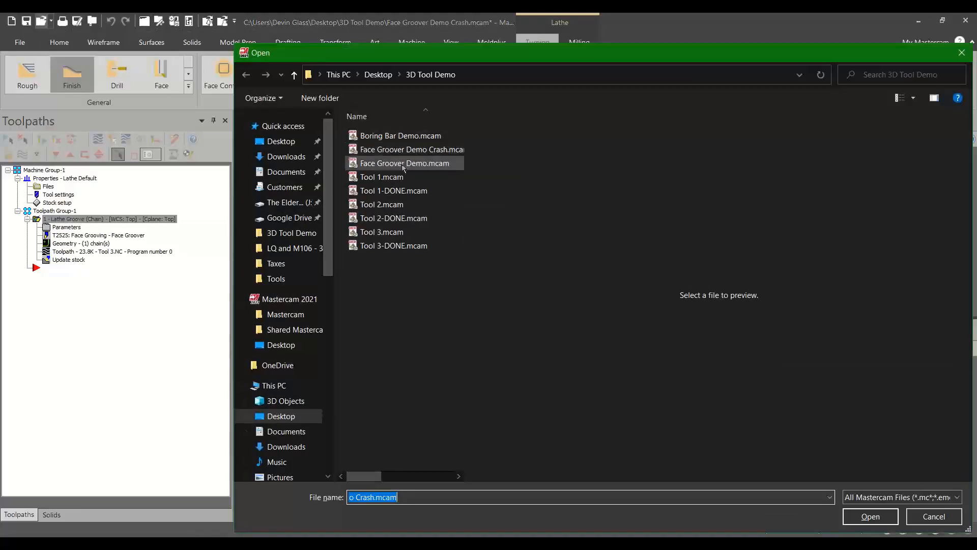
pyautogui.click(403, 164)
pyautogui.click(870, 517)
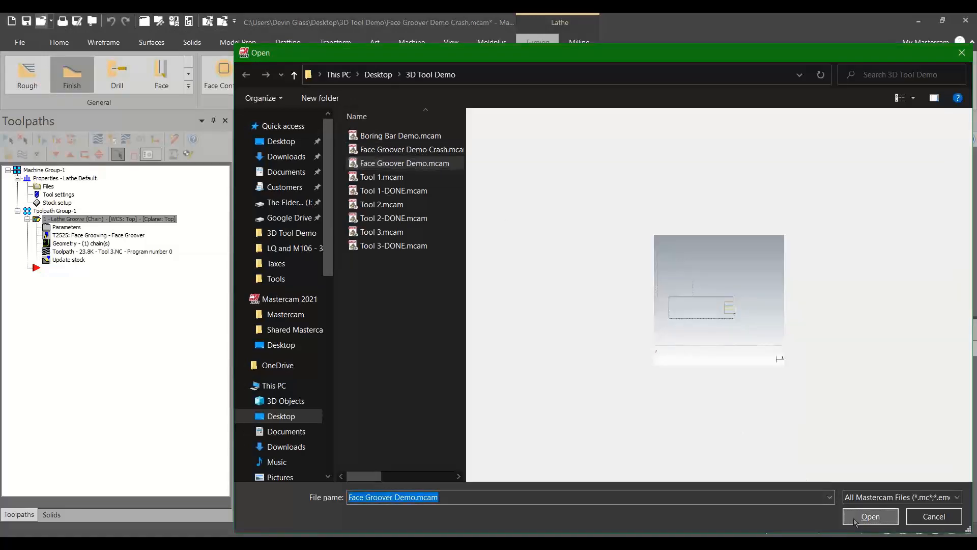
pyautogui.click(523, 304)
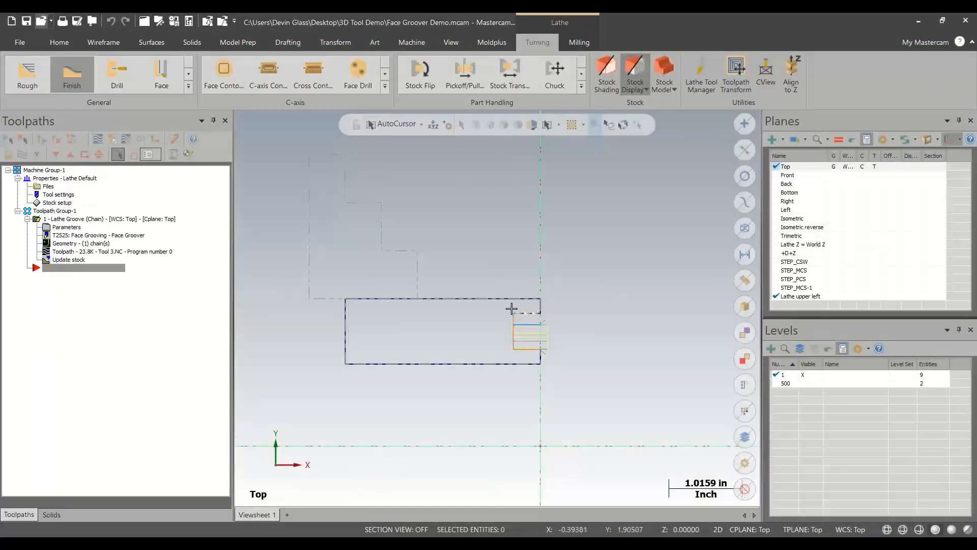
# Step: Verify the Lathe Groove operation in Mastercam Simulator through to its last move, checking the holder's clearance, and close the simulator
pyautogui.click(112, 139)
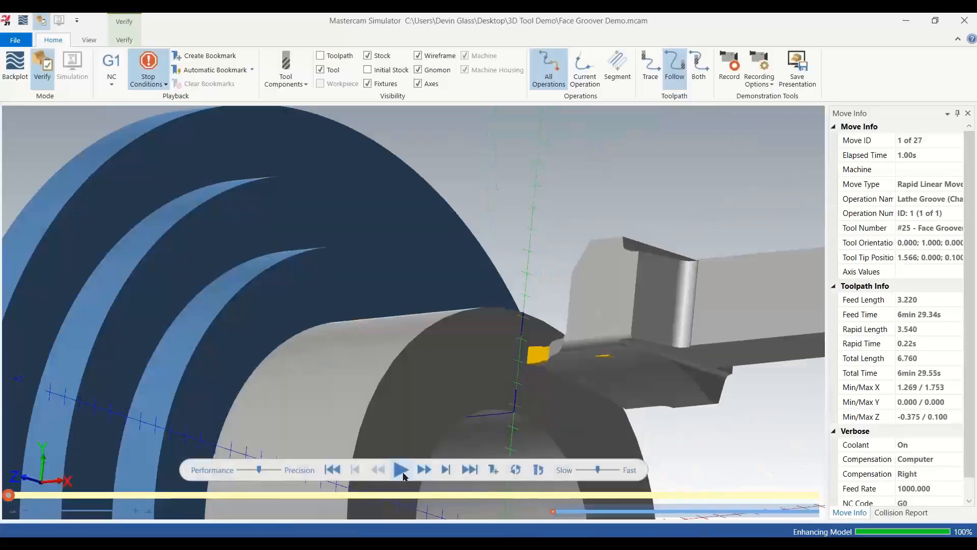
pyautogui.click(402, 472)
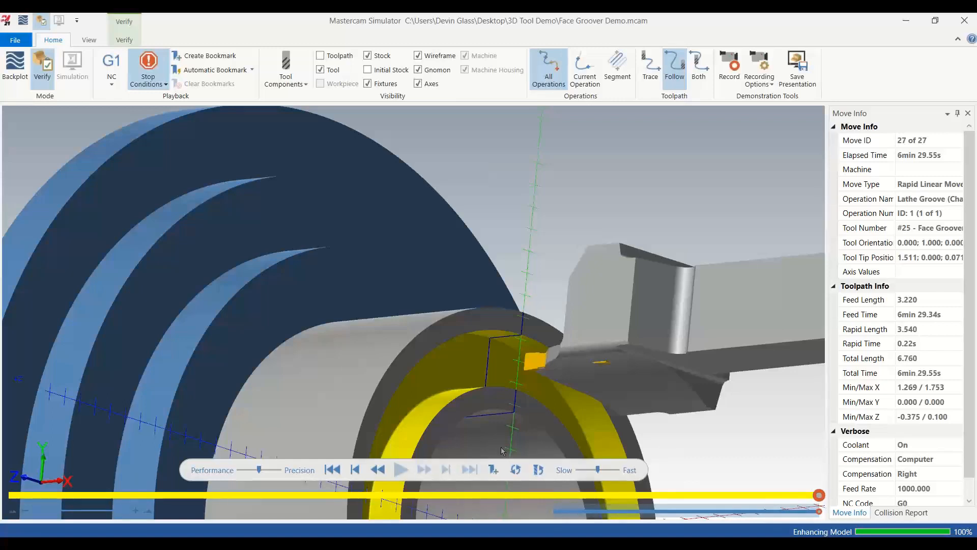
pyautogui.click(897, 19)
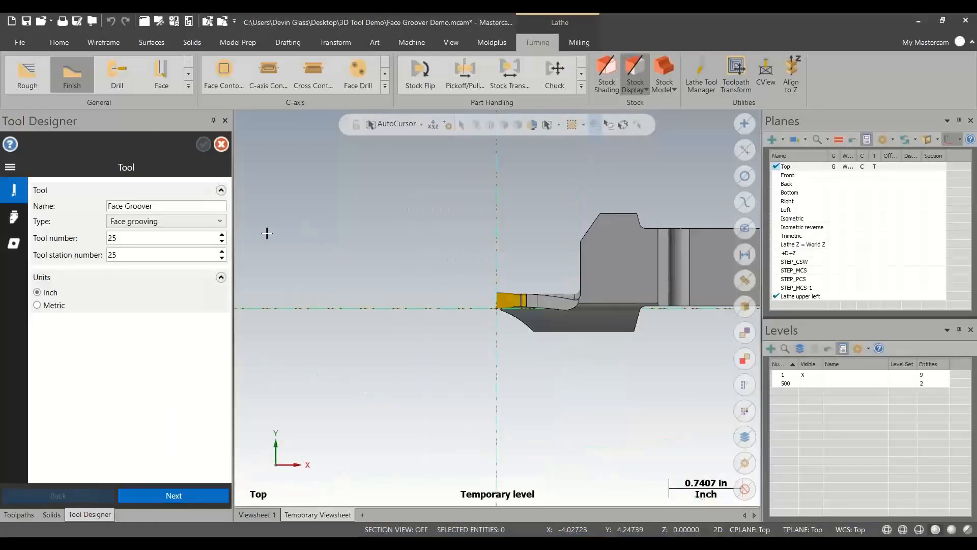
# Step: Review the Face Groover's insert details in the Tool Designer and leave it without keeping changes
pyautogui.click(16, 242)
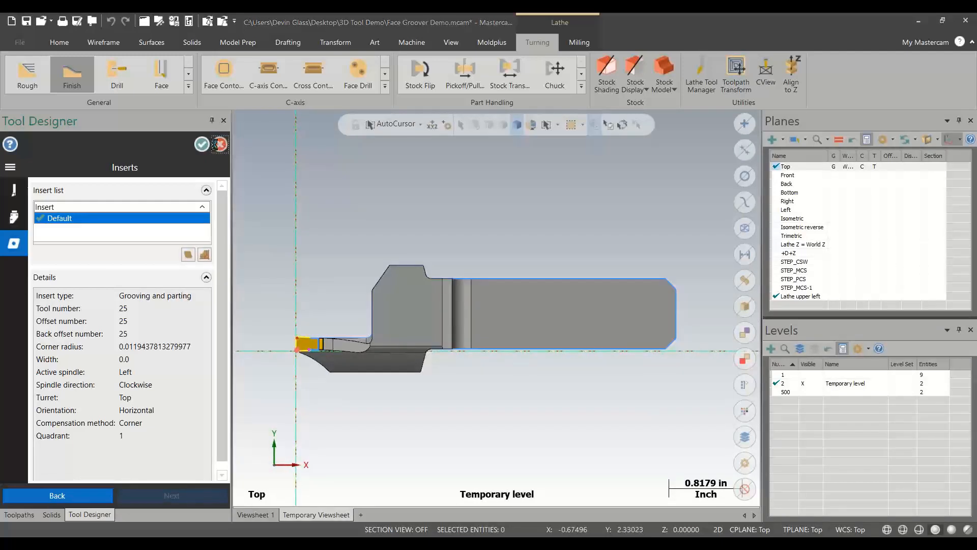
pyautogui.click(220, 144)
pyautogui.click(539, 312)
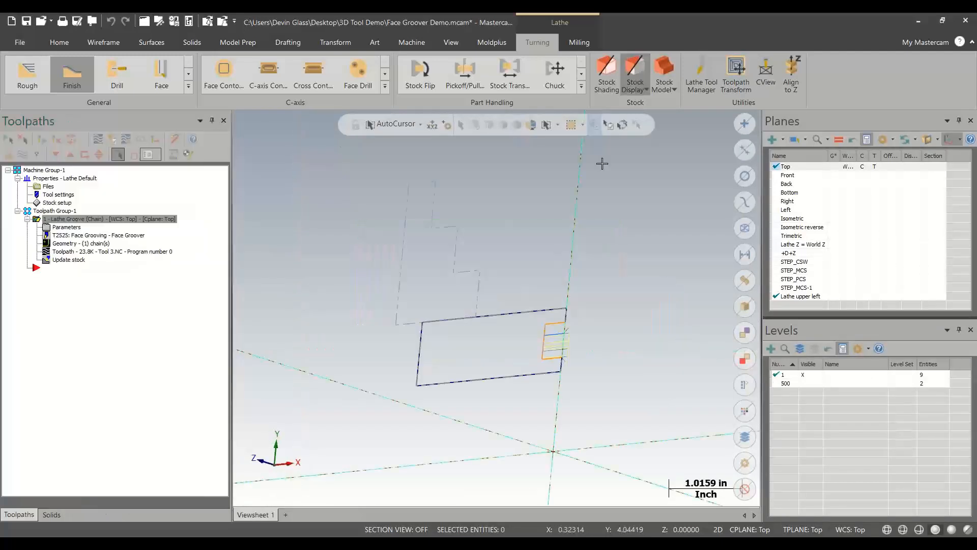
# Step: Load the Custom Tool.TOOLDB library in the lathe Tool Manager
pyautogui.click(701, 76)
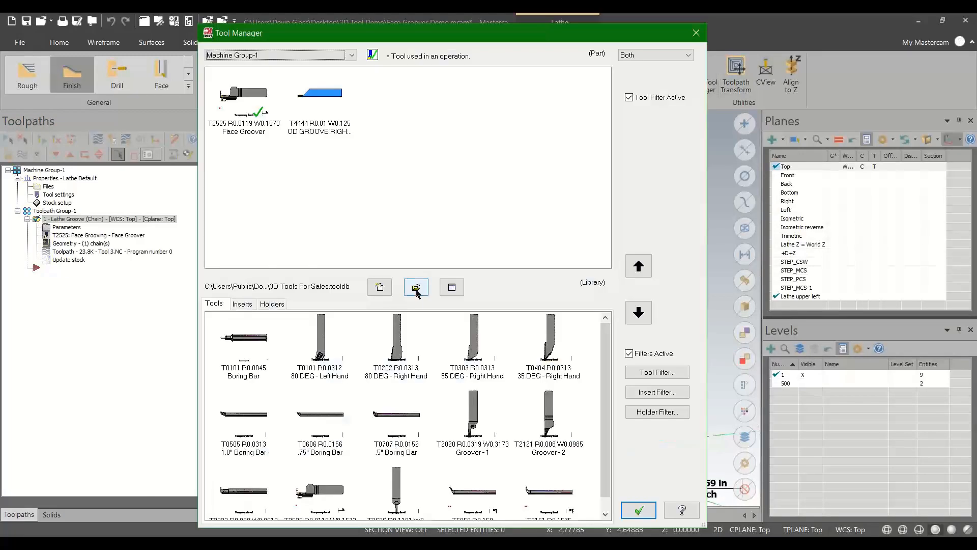
pyautogui.click(416, 287)
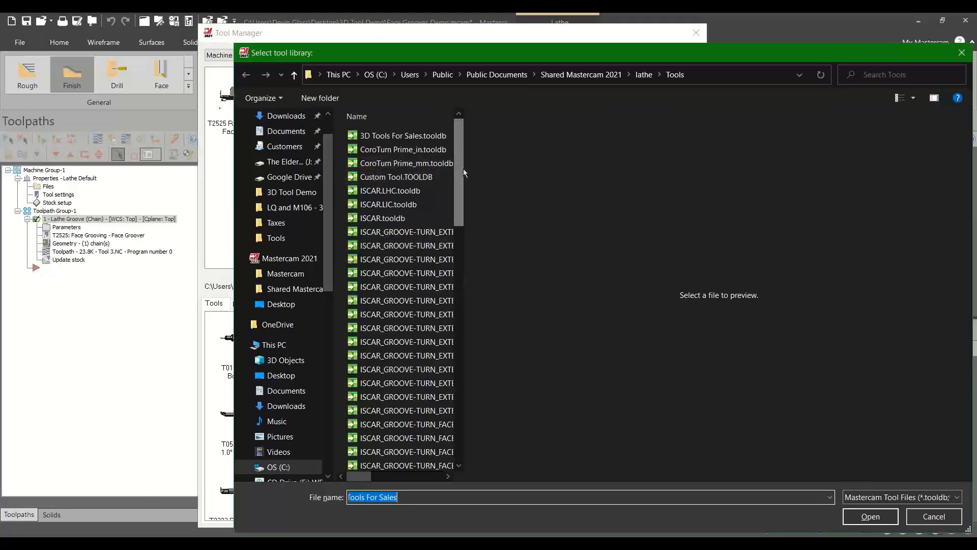
pyautogui.moveTo(464, 173)
pyautogui.mouseDown()
pyautogui.moveTo(460, 429)
pyautogui.moveTo(458, 168)
pyautogui.mouseUp()
pyautogui.click(397, 178)
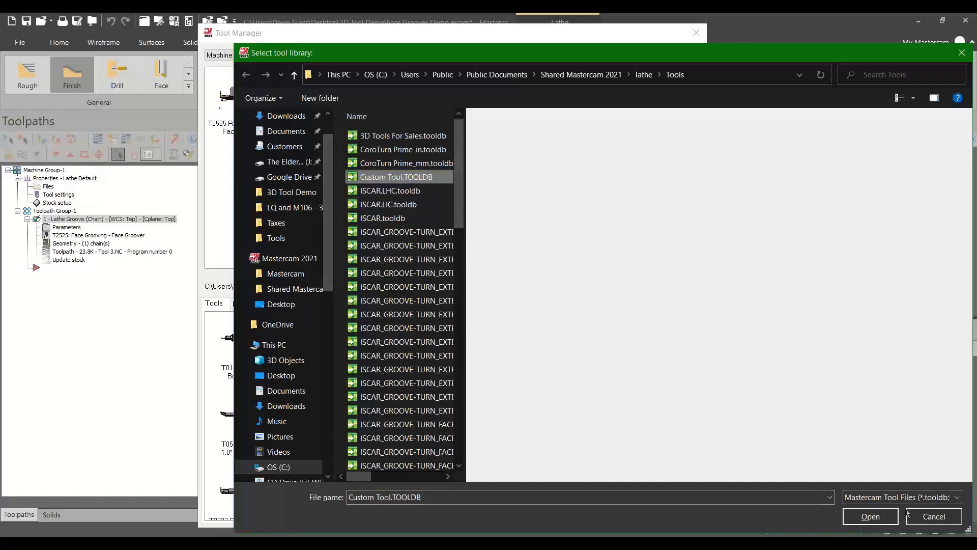
pyautogui.click(871, 516)
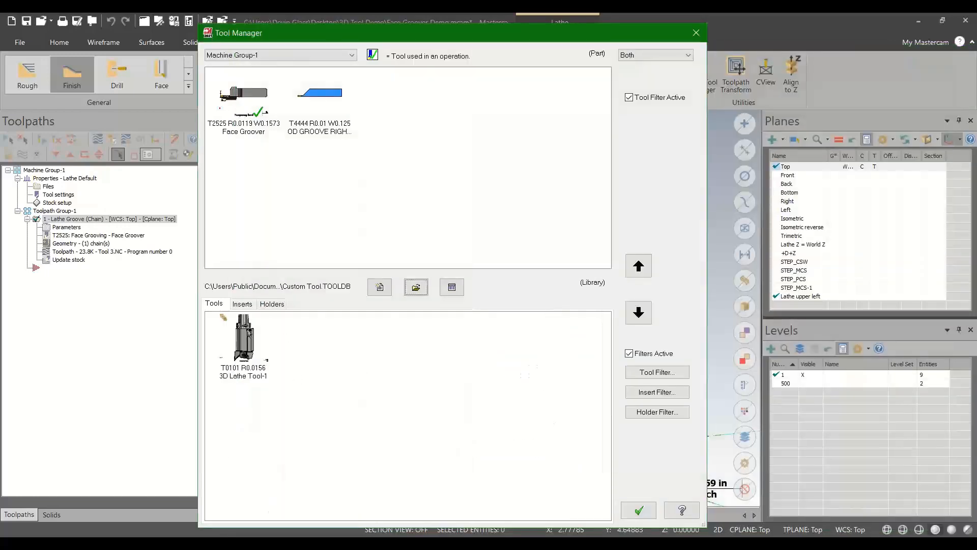
# Step: Add 3D Lathe Tool-1 from the library to Machine Group-1 and open it for editing in the Tool Designer
pyautogui.moveTo(248, 332); pyautogui.dragTo(264, 108)
pyautogui.rightClick(228, 110)
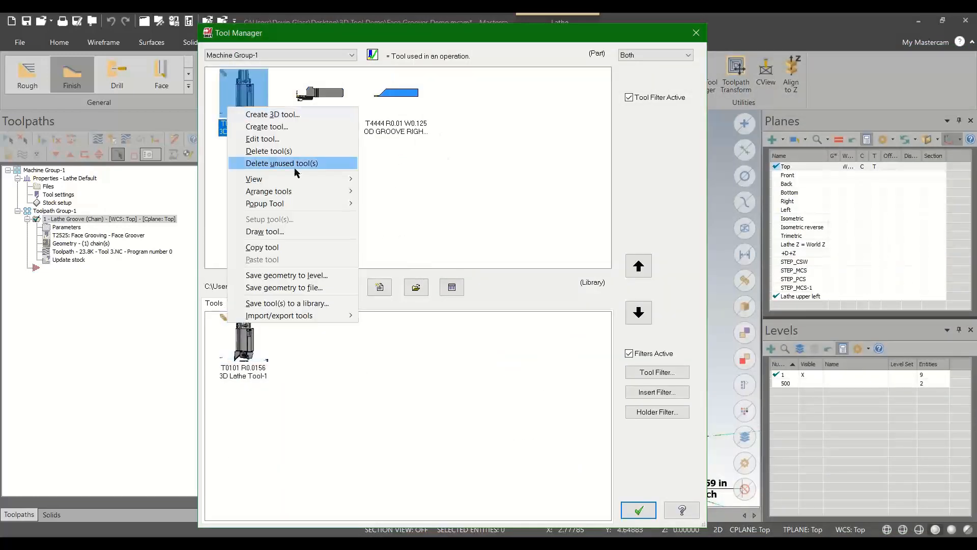
pyautogui.click(280, 146)
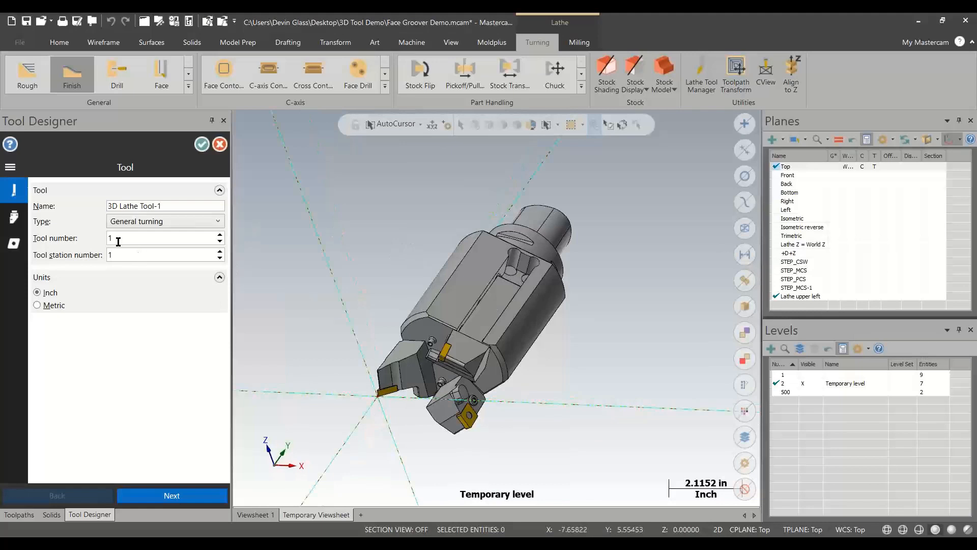
# Step: Compare the cutting definitions .015 CR, .031 CR and .015 CR 2 of 3D Lathe Tool-1, checking each insert's location, offset number and corner radius
pyautogui.click(4, 245)
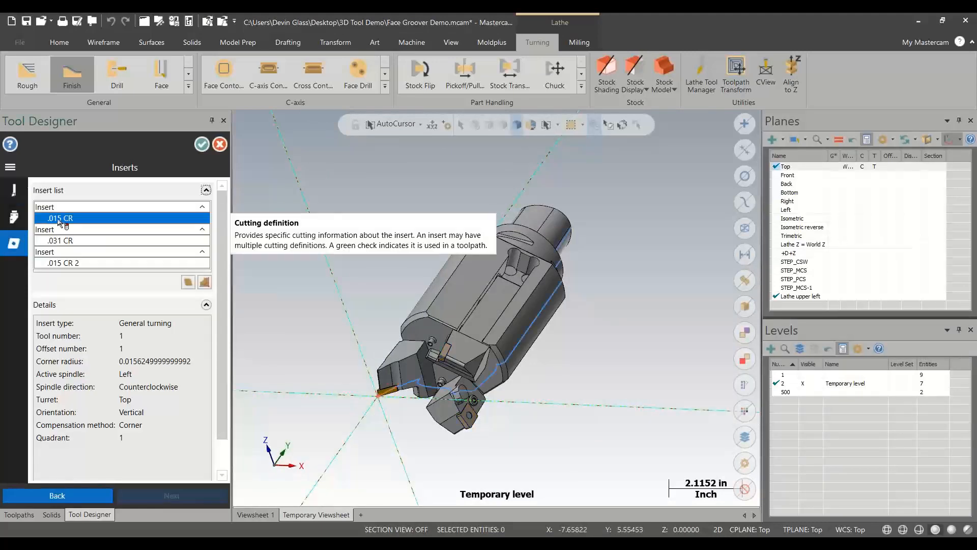
pyautogui.click(71, 242)
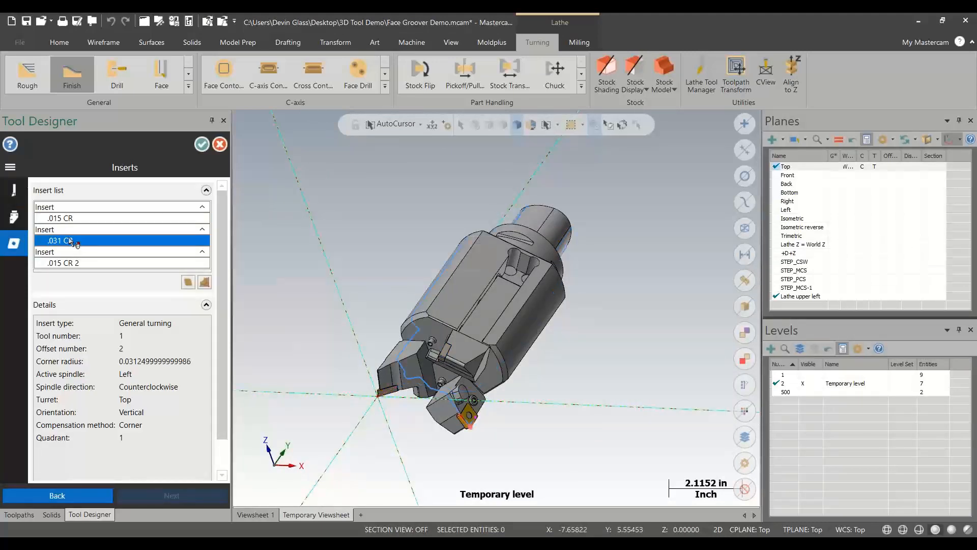
pyautogui.click(82, 263)
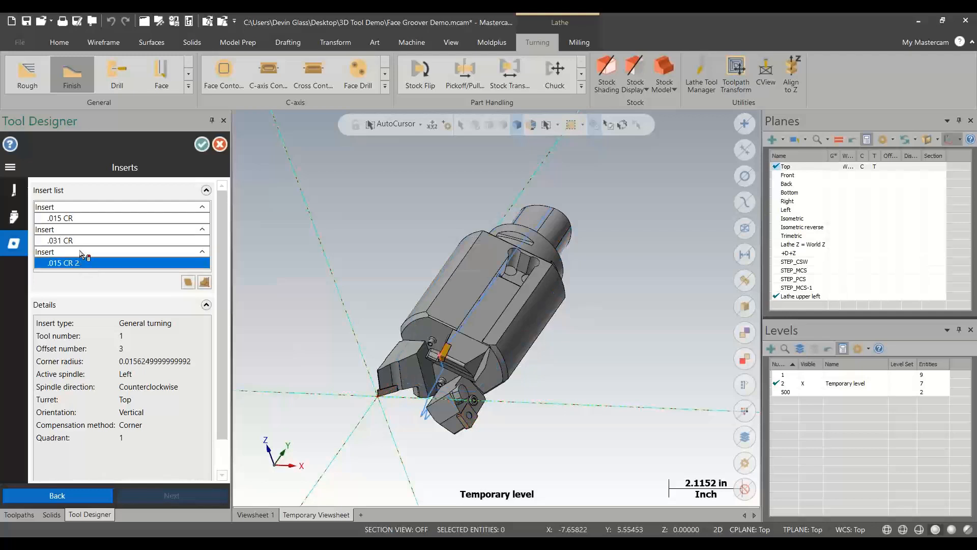
pyautogui.click(81, 241)
pyautogui.click(84, 219)
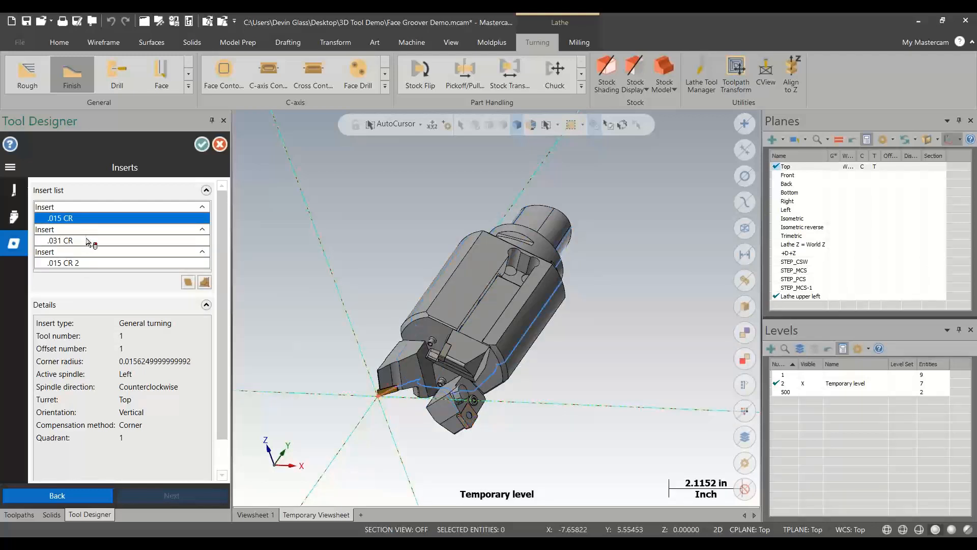
pyautogui.click(89, 241)
pyautogui.click(93, 263)
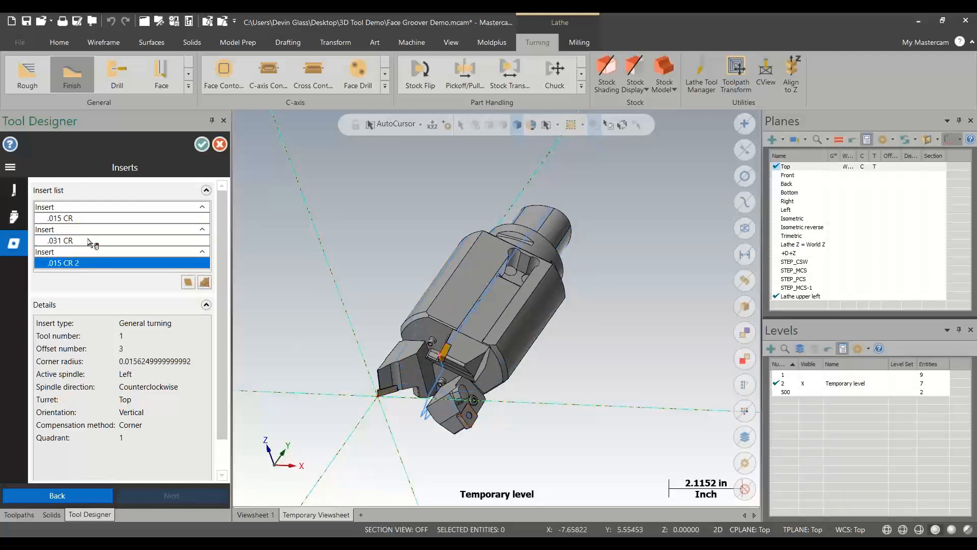
pyautogui.click(90, 241)
pyautogui.click(94, 219)
pyautogui.click(86, 262)
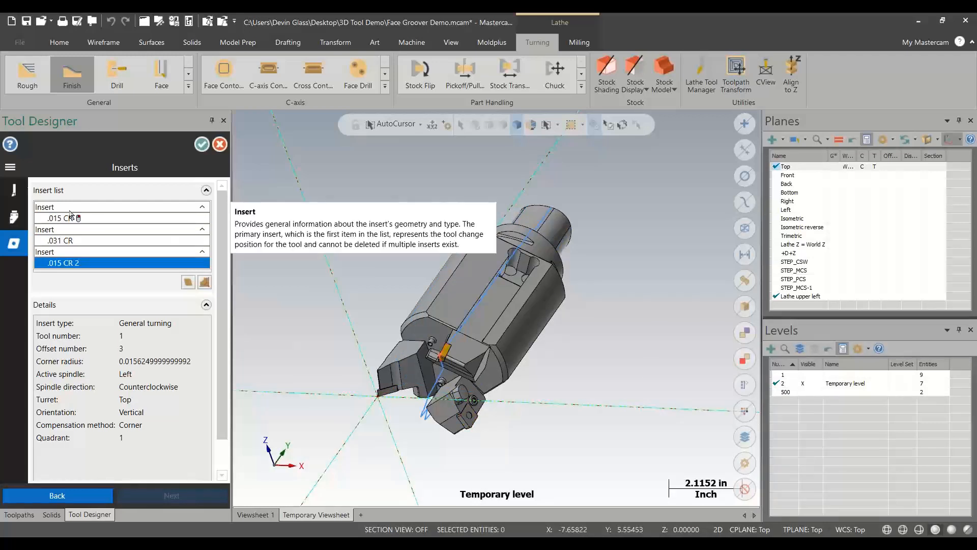